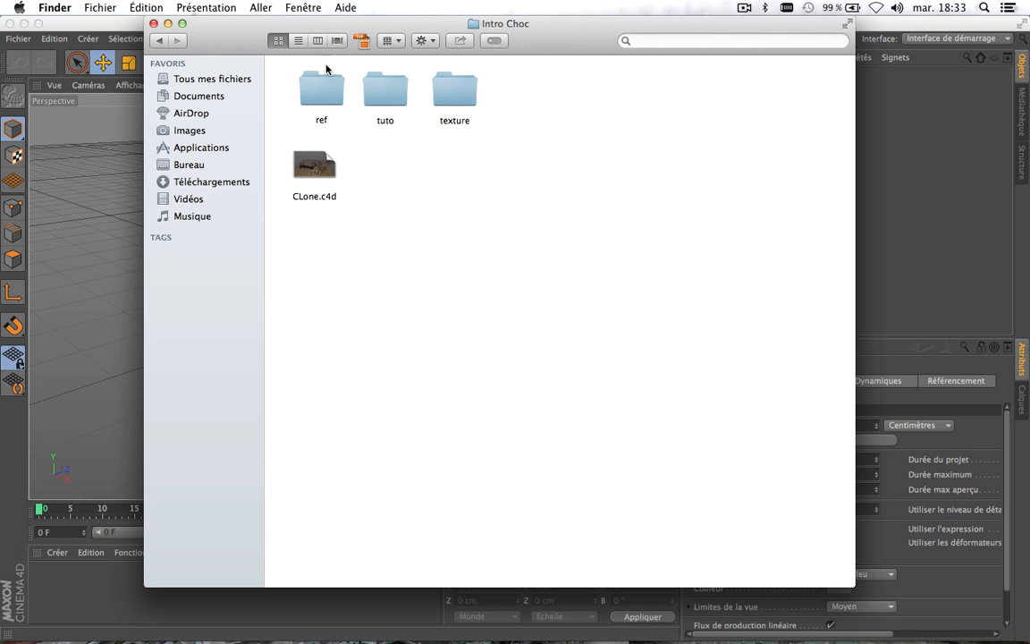
Step: Open the ref folder, watch the chochoc (converti) reference video in full screen, and close it
double_click(323, 97)
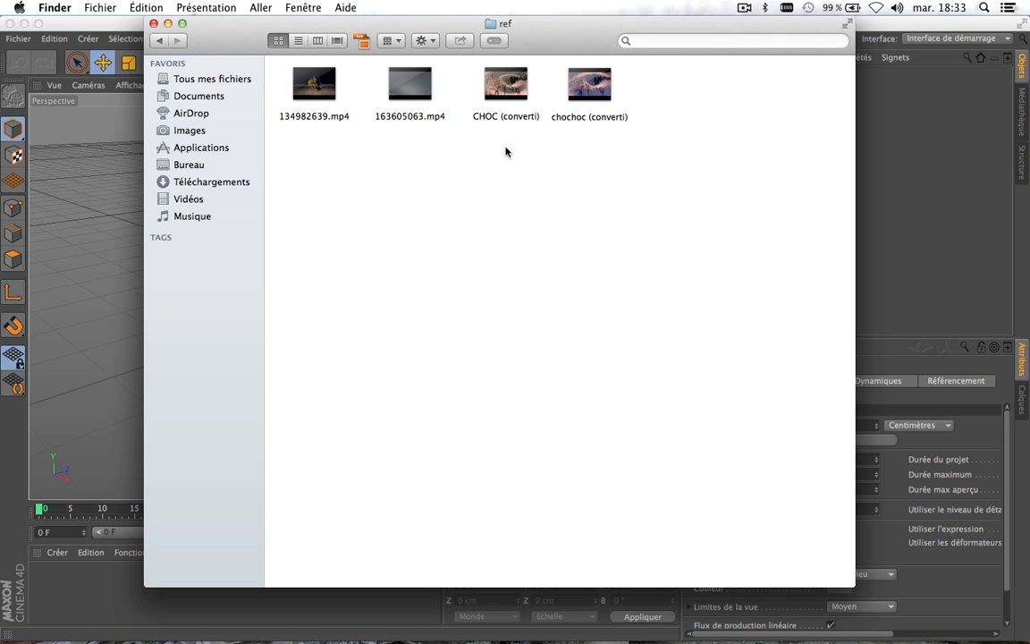
double_click(590, 84)
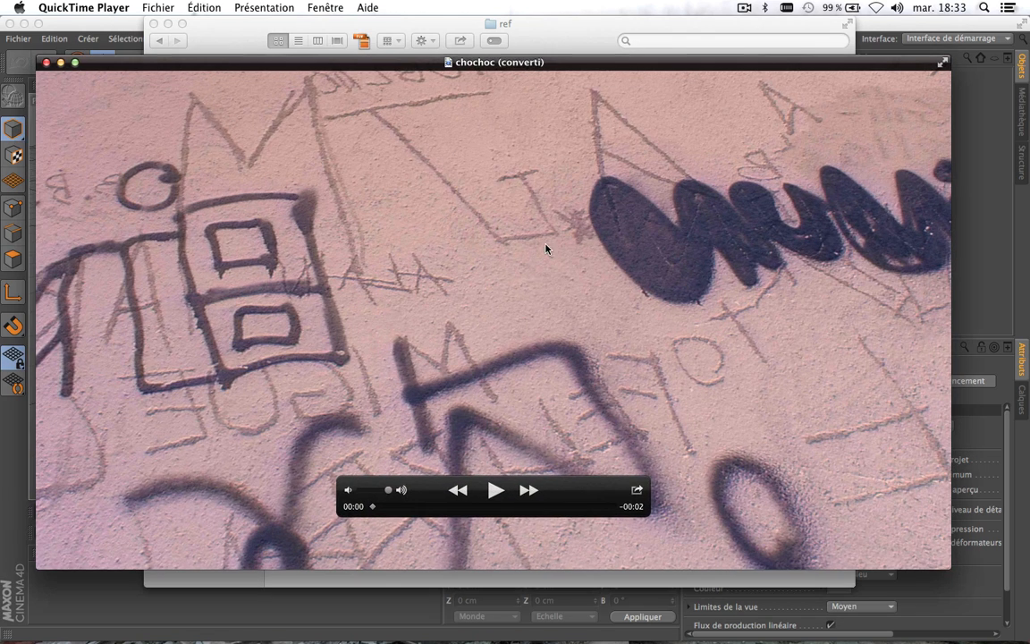
left_click(943, 62)
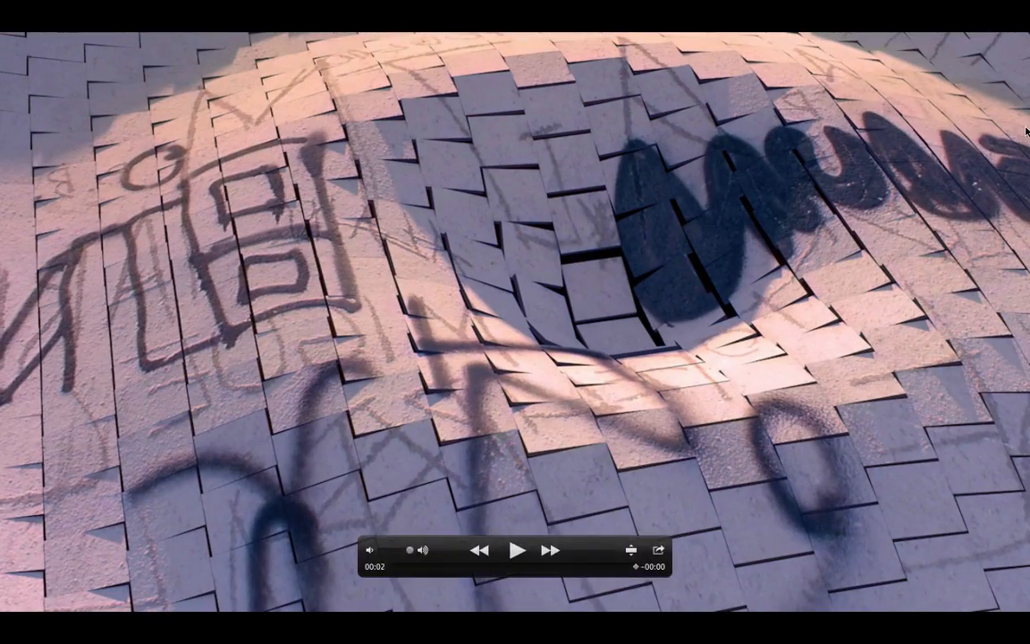
key("Escape")
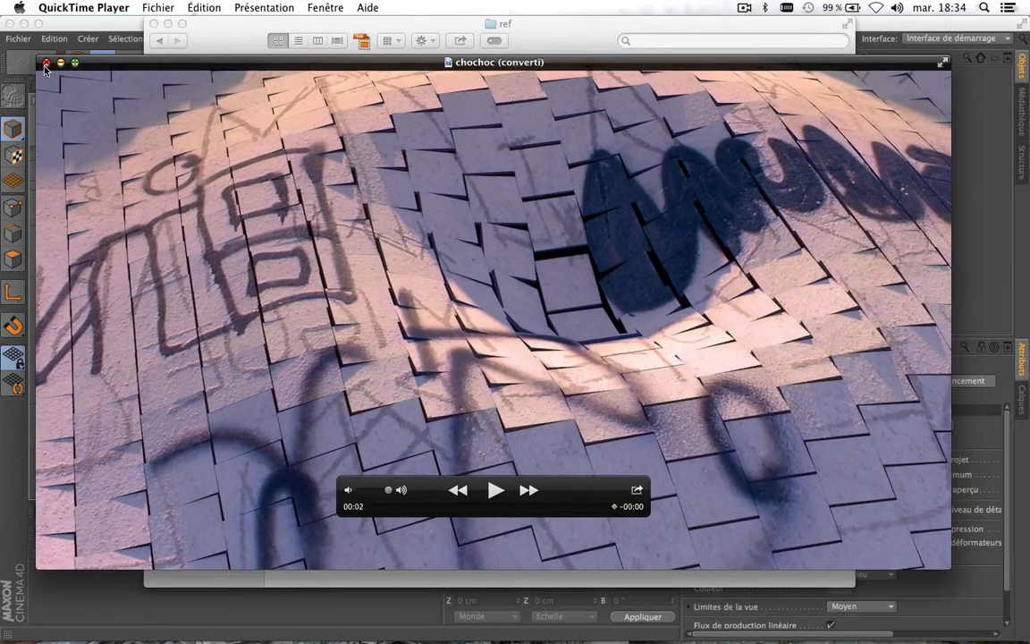
left_click(46, 63)
Step: Watch the reference video 163605063.mp4 in full screen and close it
double_click(425, 99)
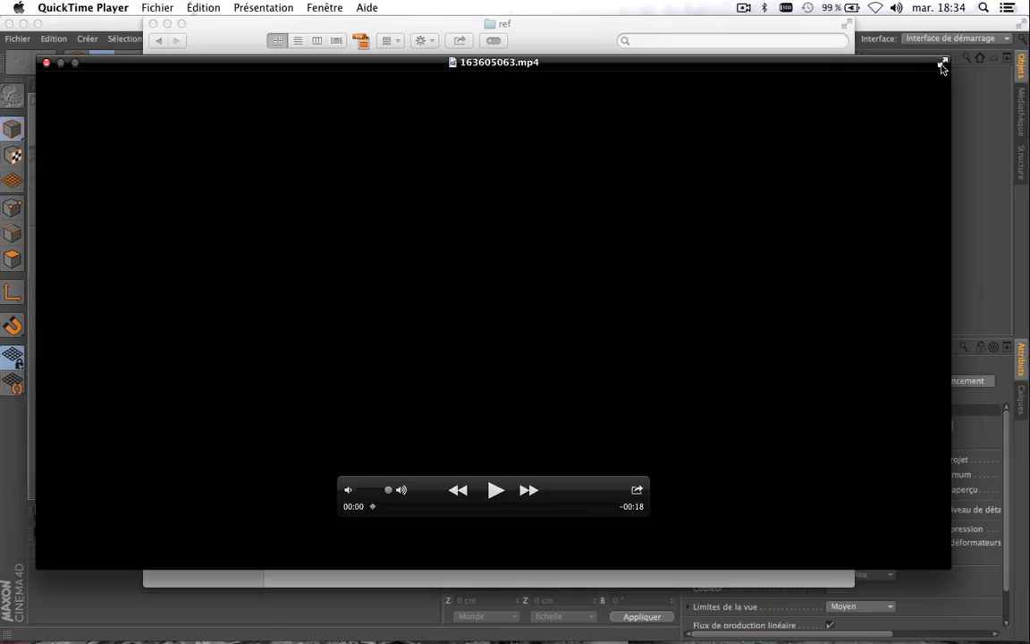
left_click(942, 65)
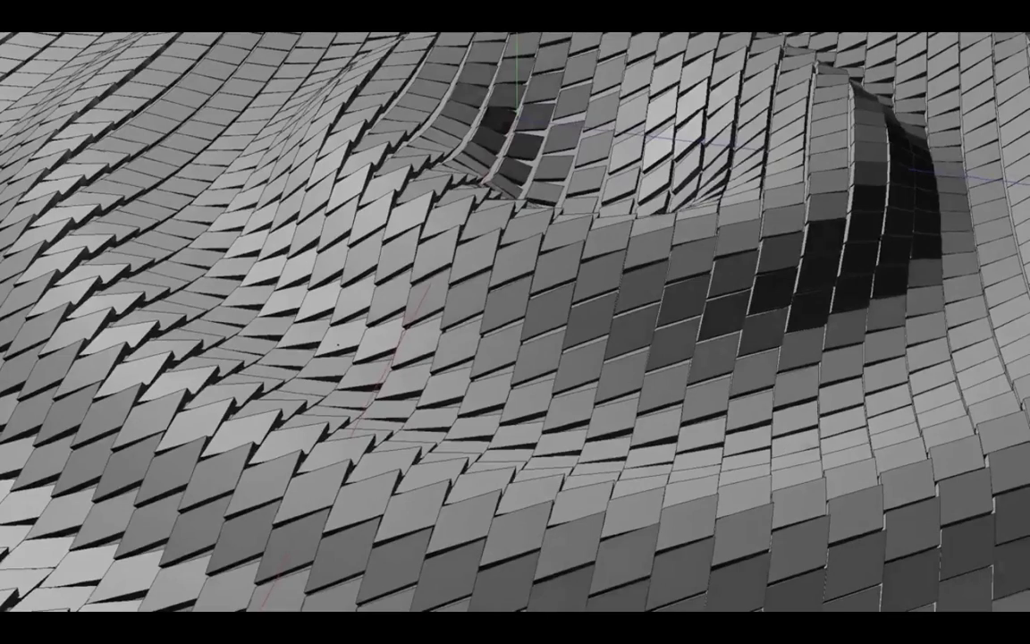
key("Escape")
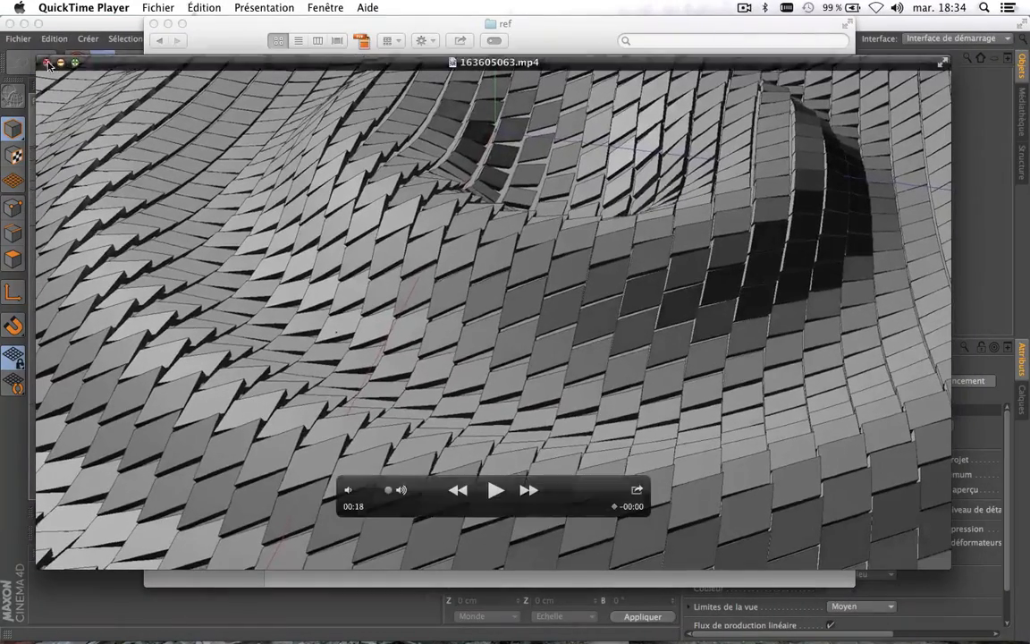
left_click(47, 62)
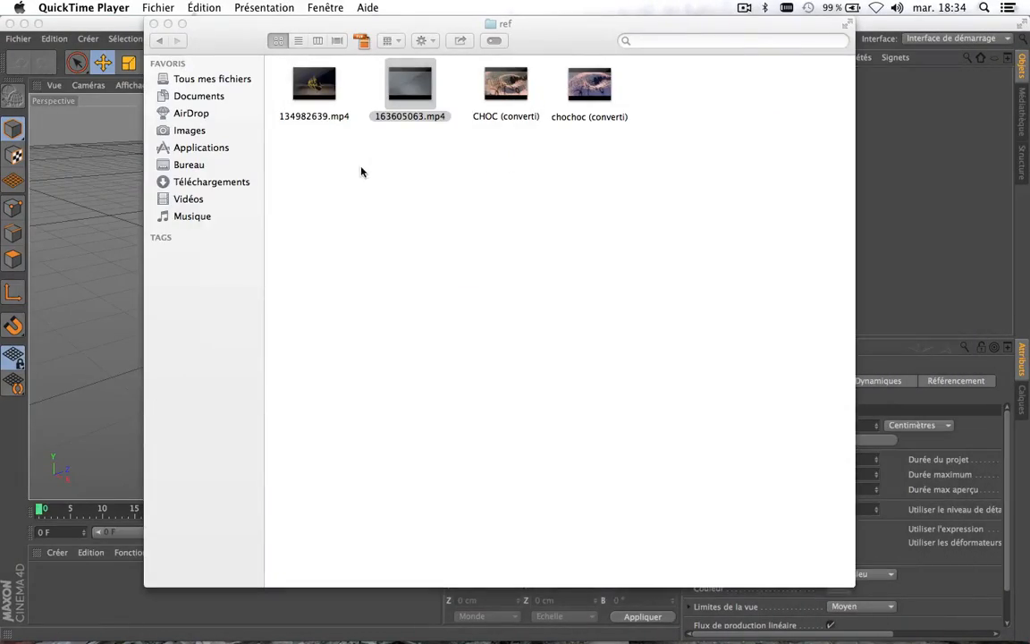
Step: Watch the reference video 134982639.mp4 in full screen, then close it and the ref folder to return to Cinema 4D
double_click(333, 97)
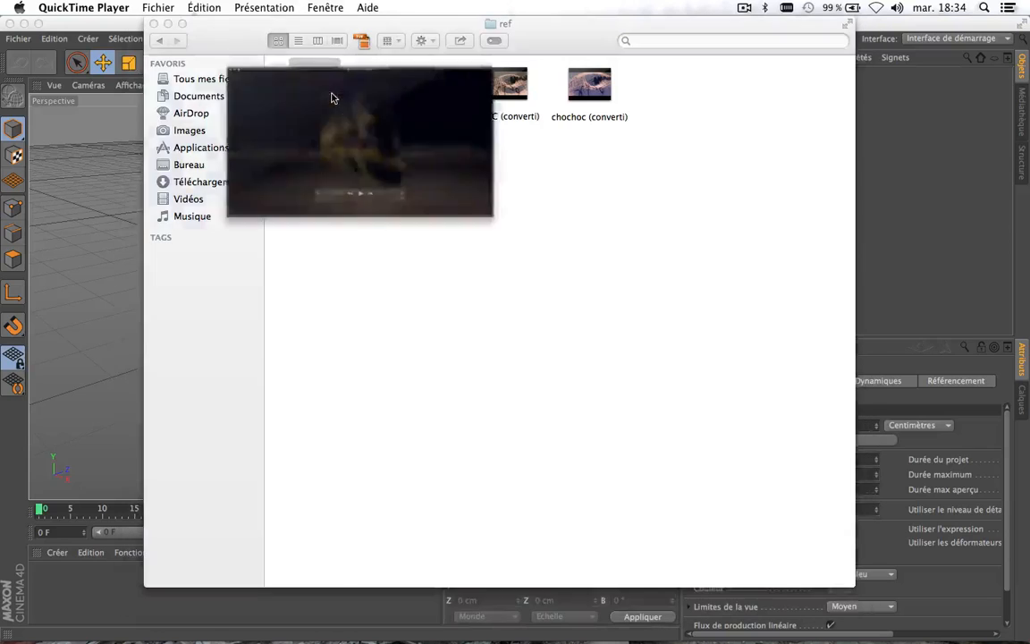
left_click(940, 66)
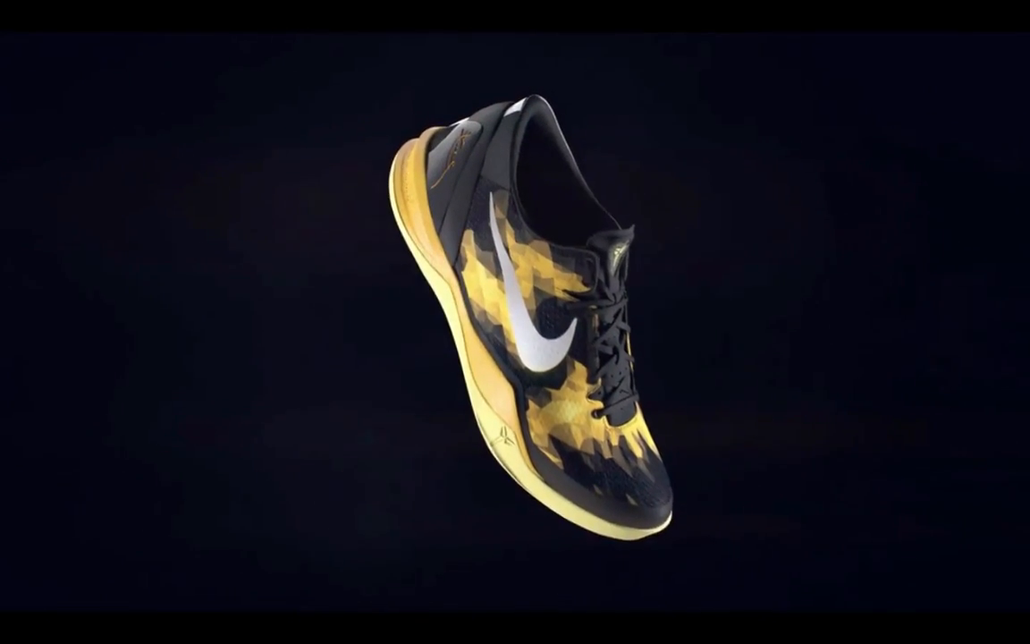
key("Escape")
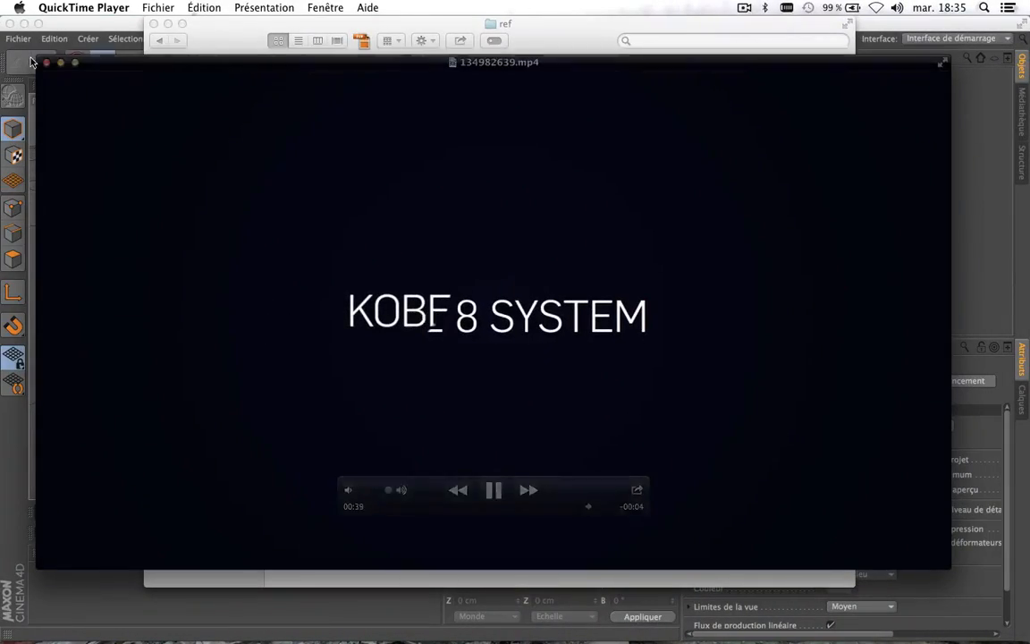
left_click(45, 62)
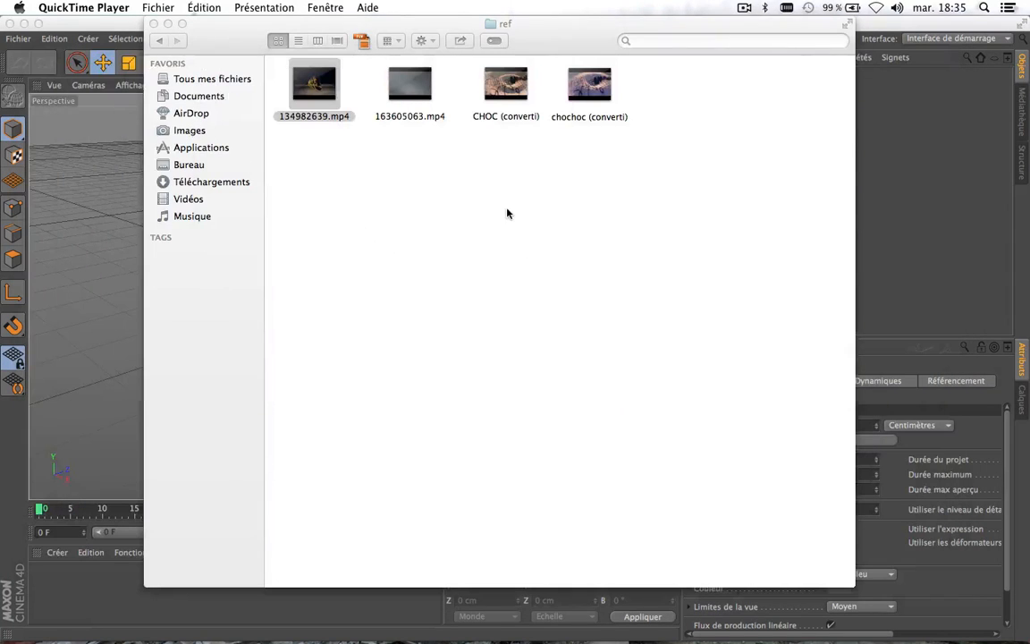
left_click_drag(656, 208, 332, 188)
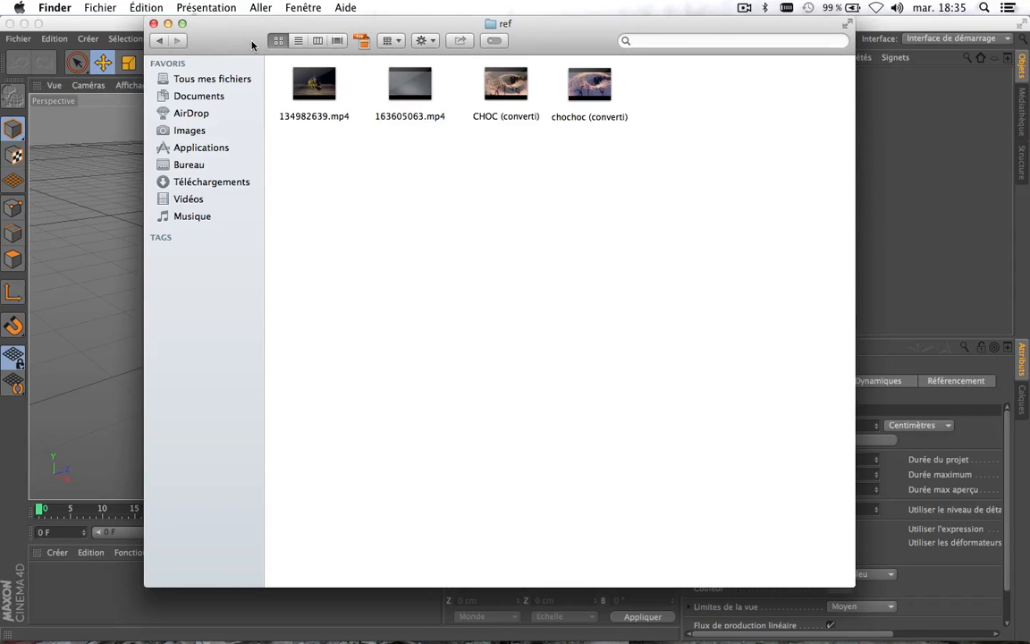
left_click(154, 24)
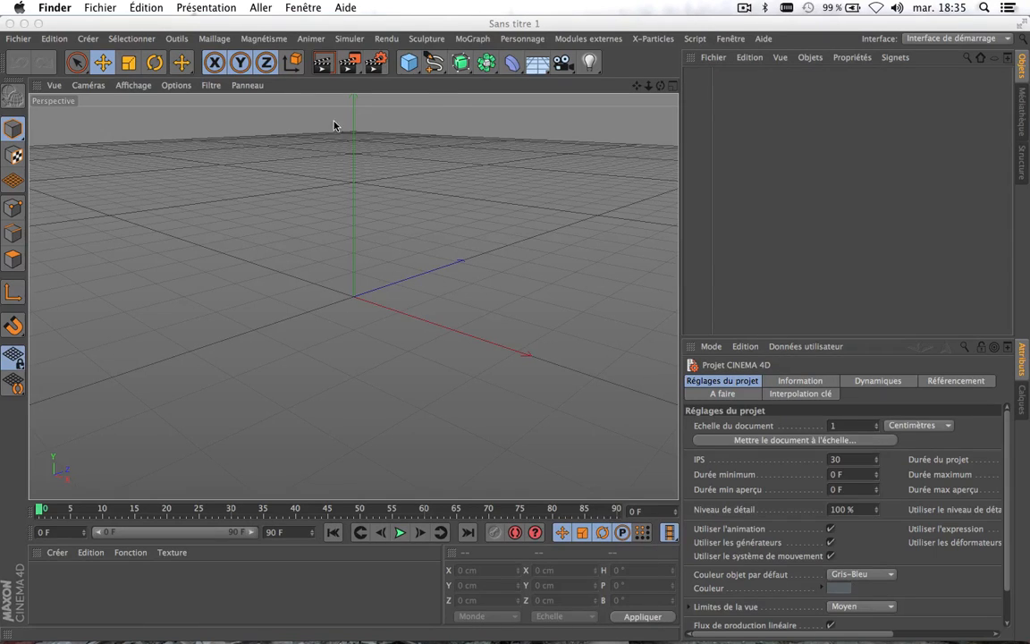
Step: Add a cube primitive and flatten it to a slab about 25 cm high in Y
left_click(410, 66)
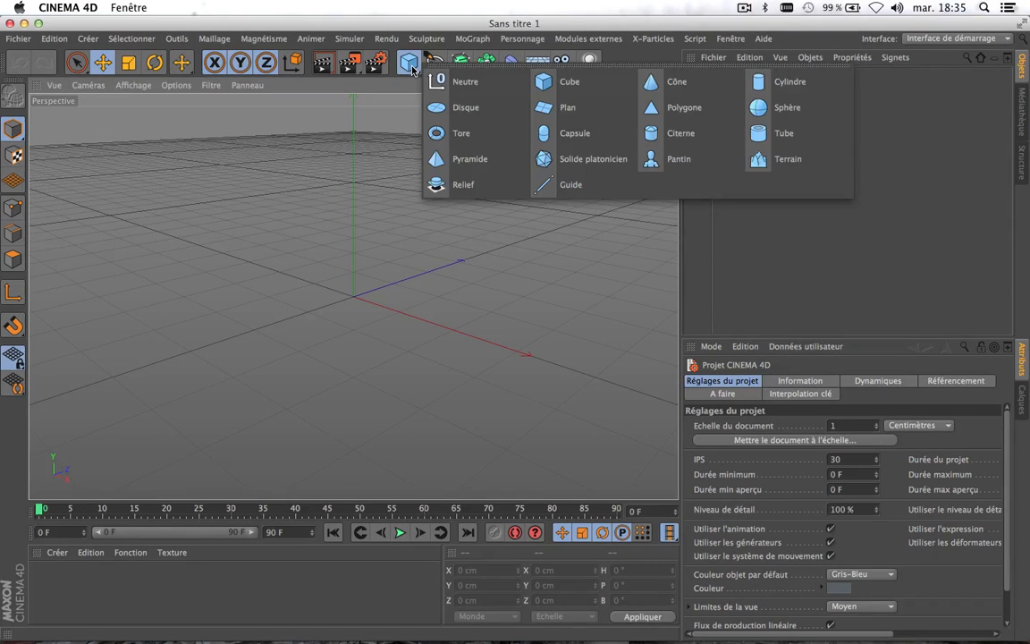
left_click(411, 64)
left_click(410, 64)
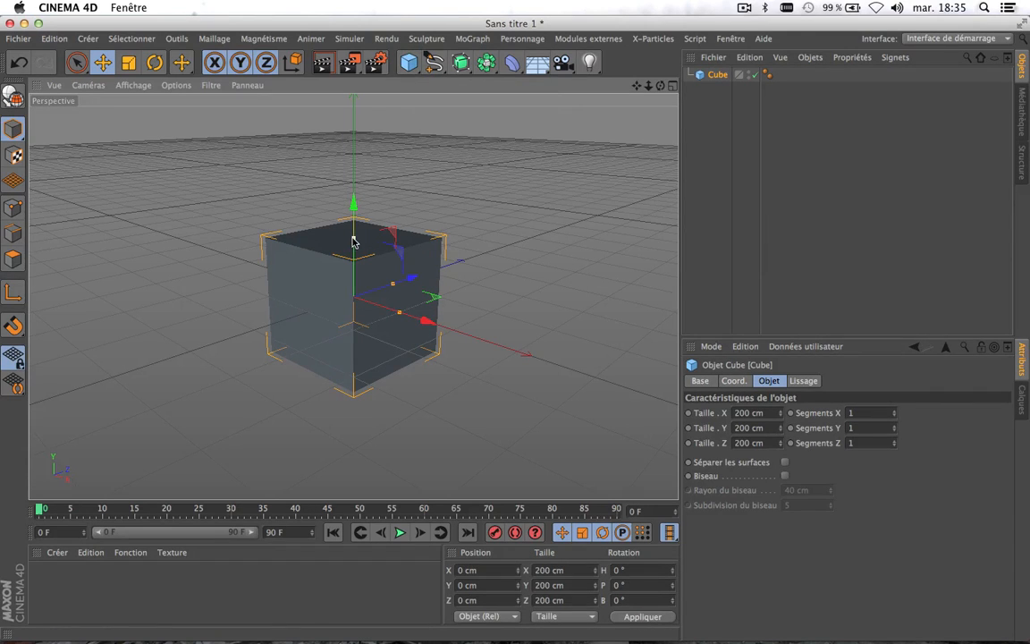
left_click_drag(354, 242, 352, 293)
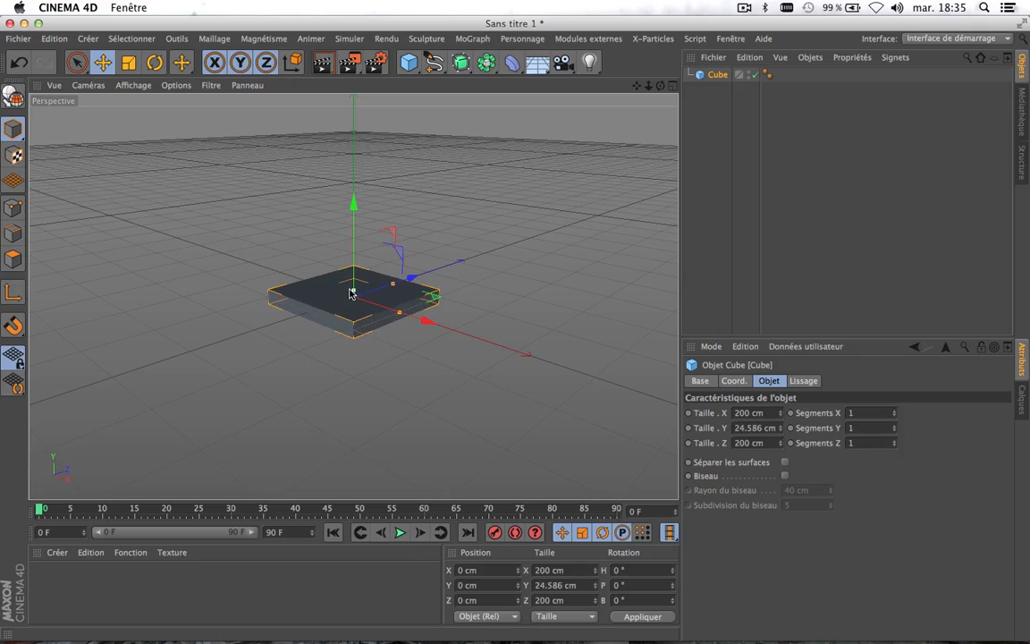
Step: Scale the slab down uniformly to about 57 × 7 × 57 cm and deselect it
left_click(129, 62)
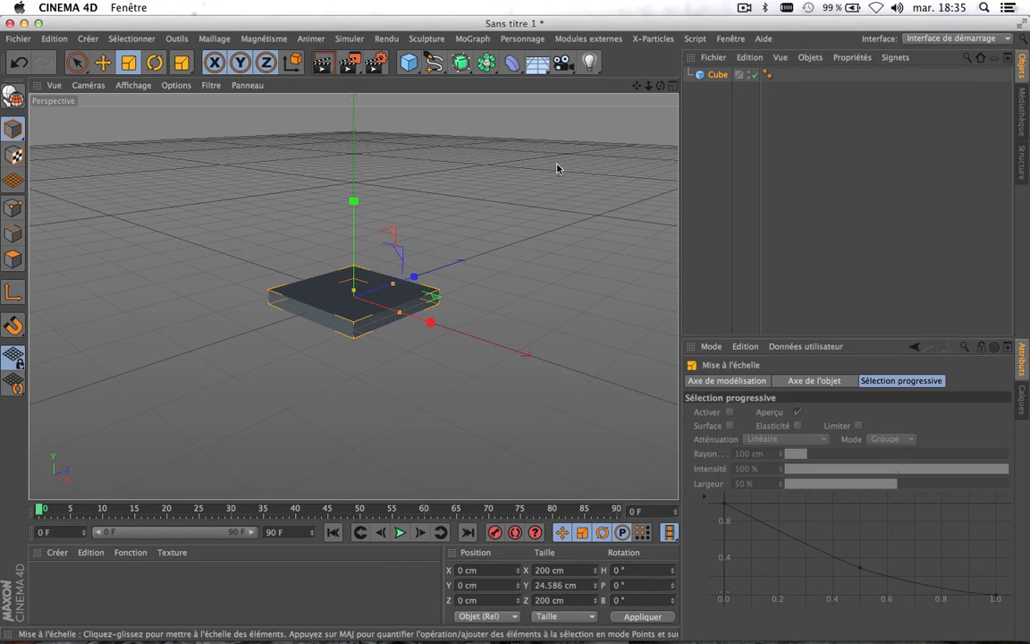
left_click_drag(557, 168, 299, 403)
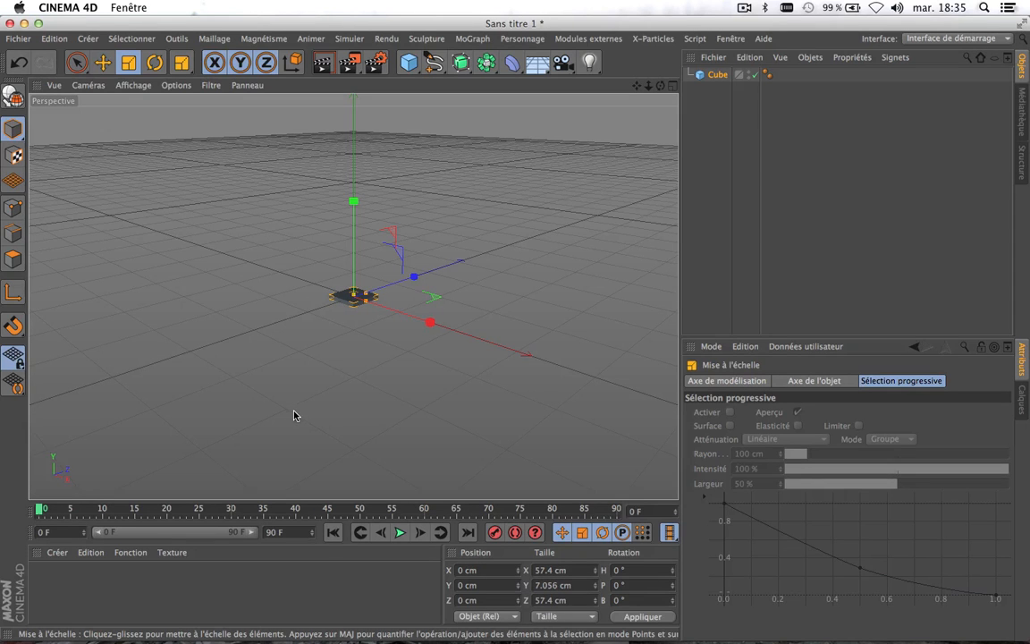
scroll(354, 271, "up", 3)
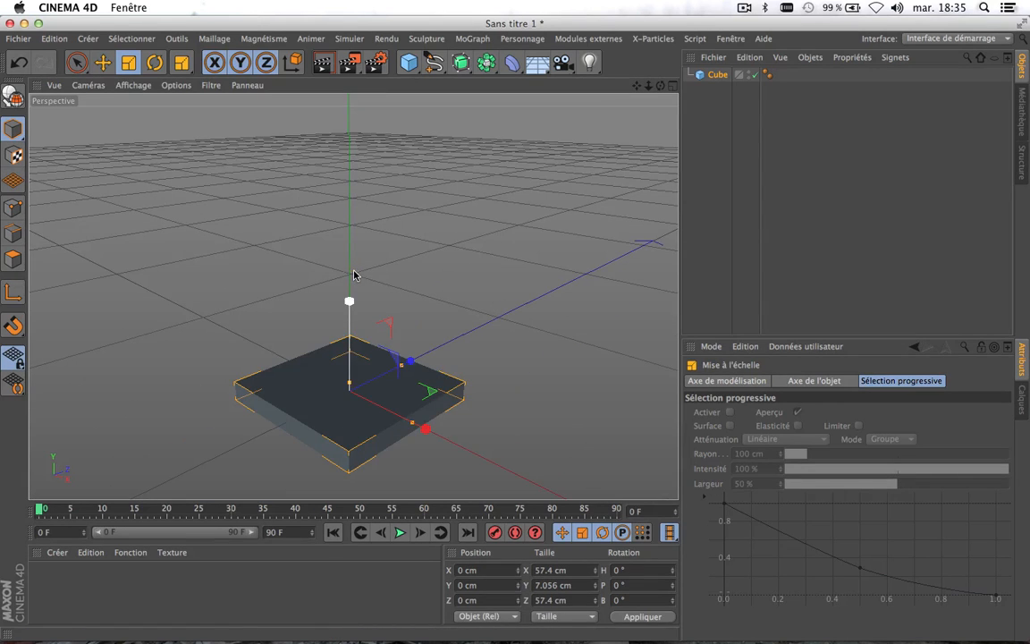
scroll(408, 315, "down", 4)
scroll(409, 316, "up", 4)
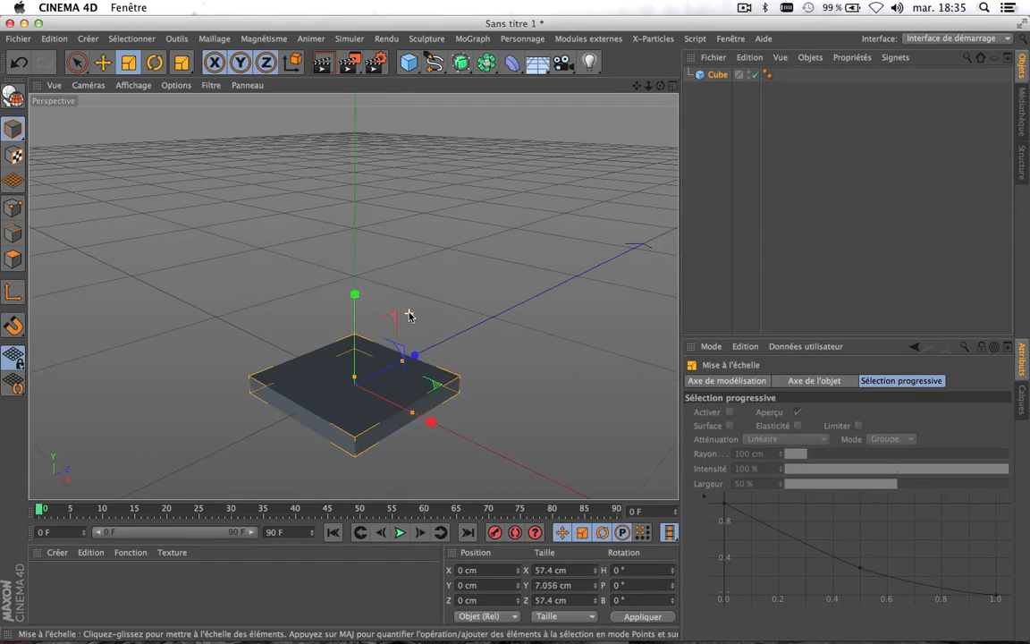
scroll(409, 316, "down", 1)
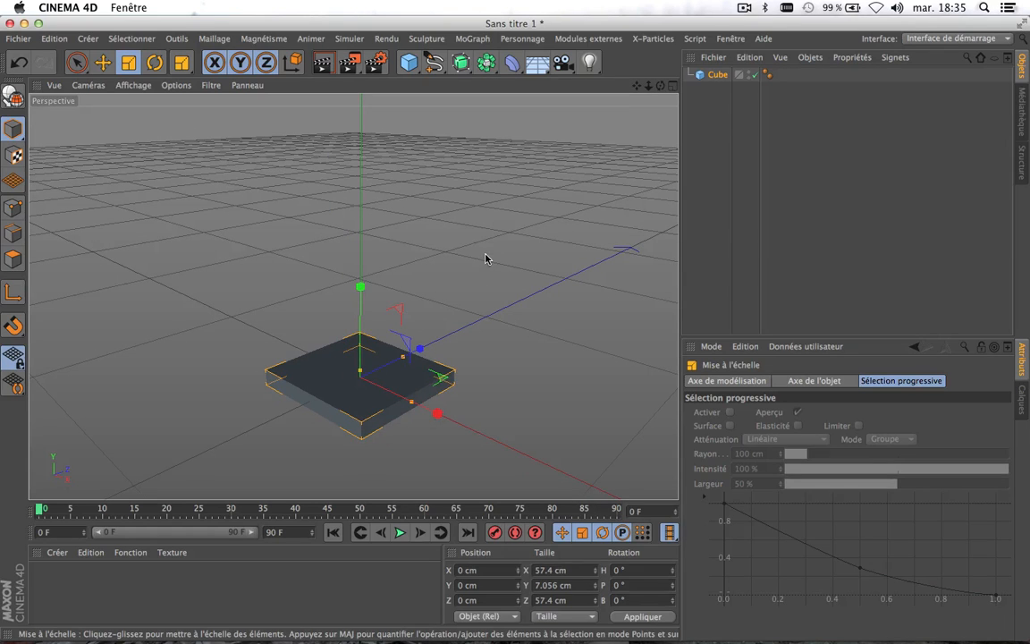
left_click(485, 259)
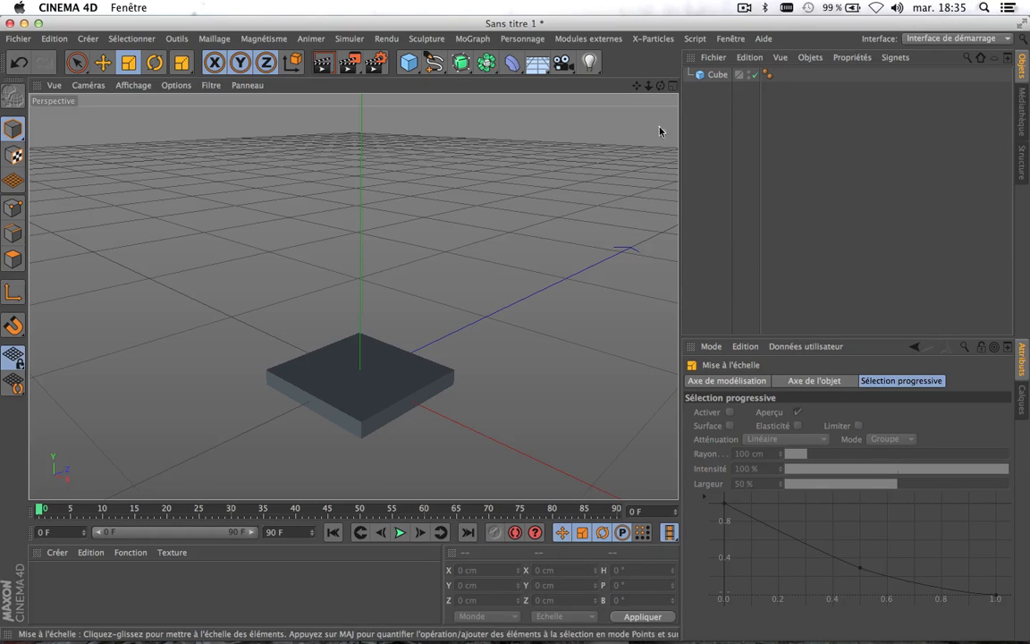
Step: Add a MoGraph Cloner (Cloneur) and make the cube its child
left_click(475, 39)
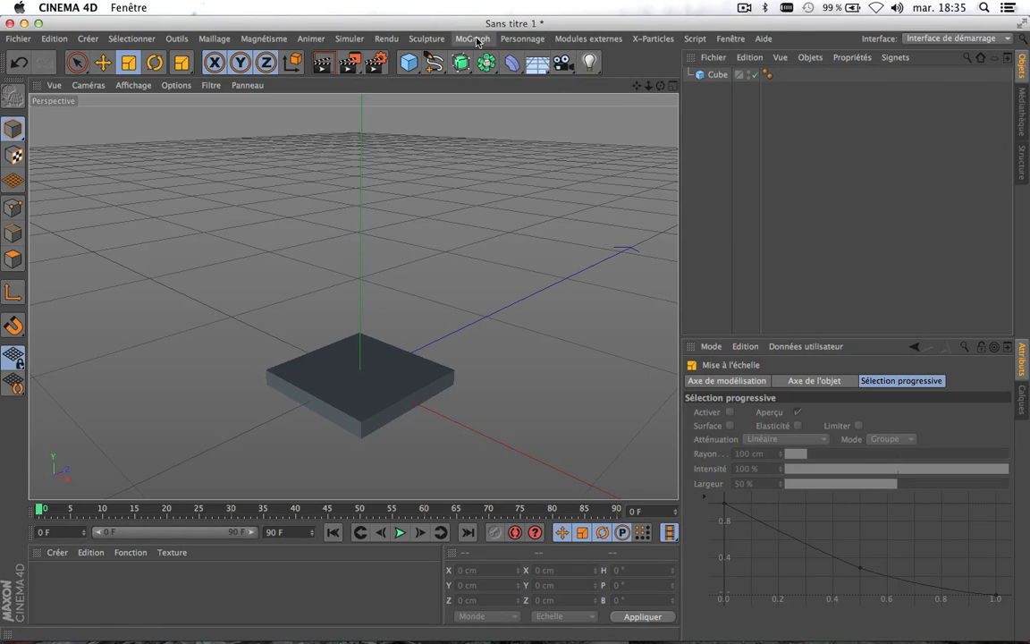
left_click(486, 150)
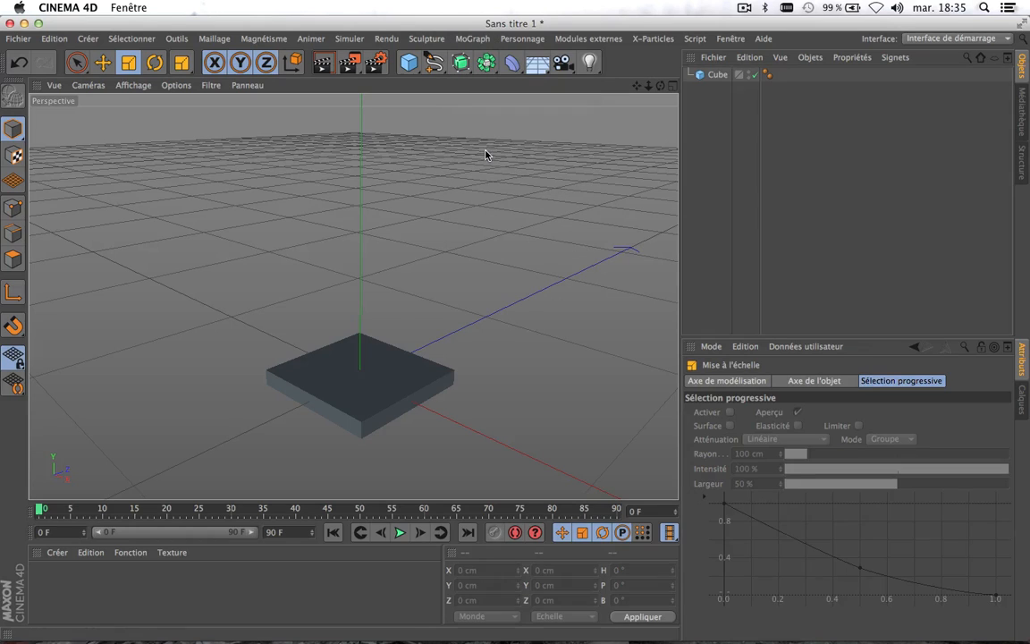
mouse_move(715, 93)
left_mouse_down()
mouse_move(726, 81)
mouse_move(715, 78)
left_mouse_up()
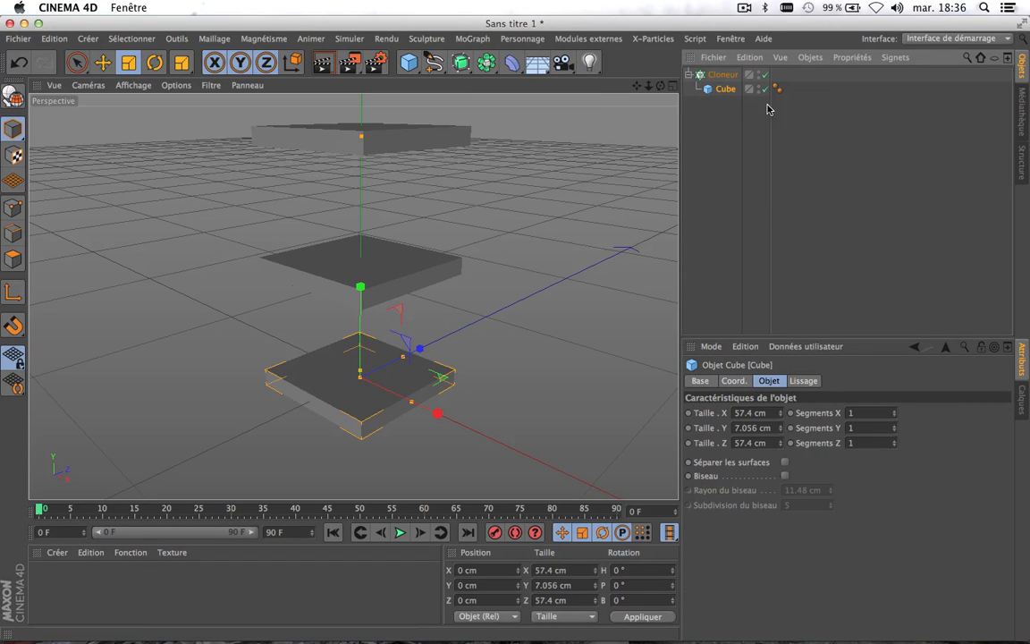
Step: Set the Cloner's mode to Répartition sur une grille with a single clone layer in Y
left_click(722, 75)
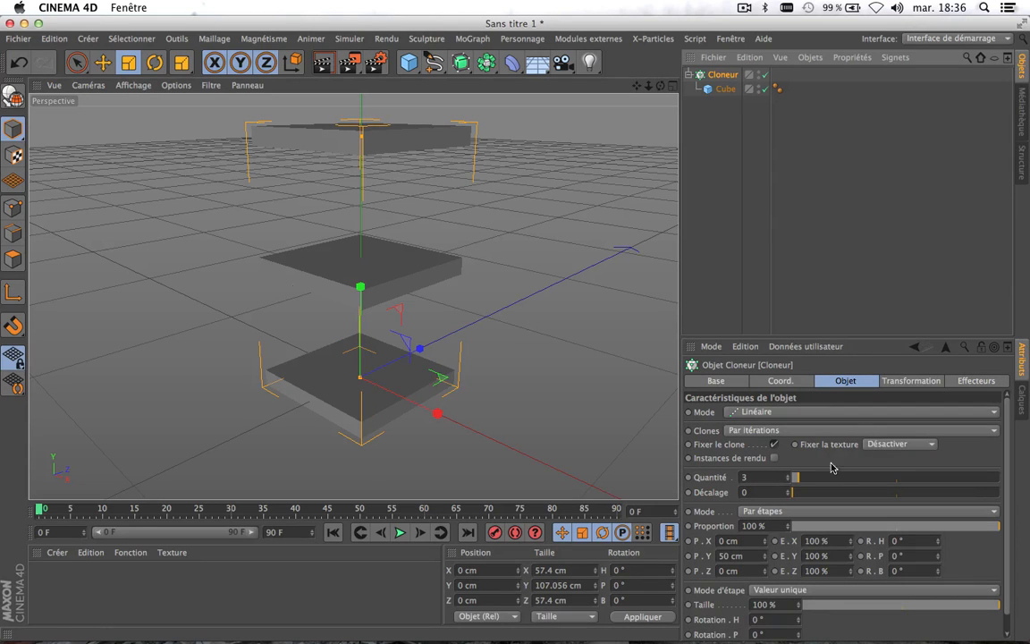
left_click(817, 414)
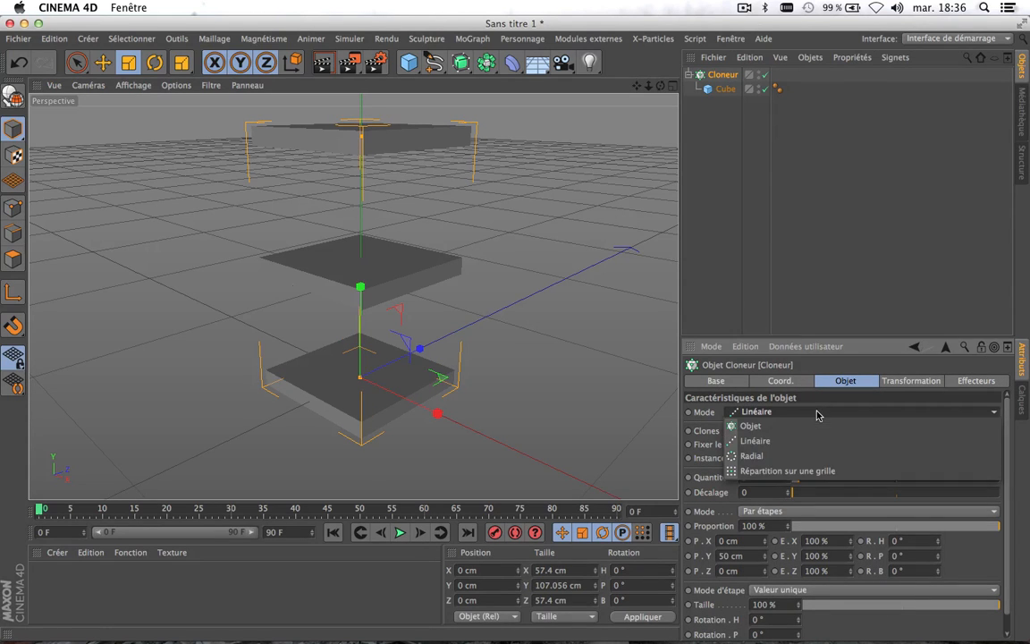
left_click(793, 472)
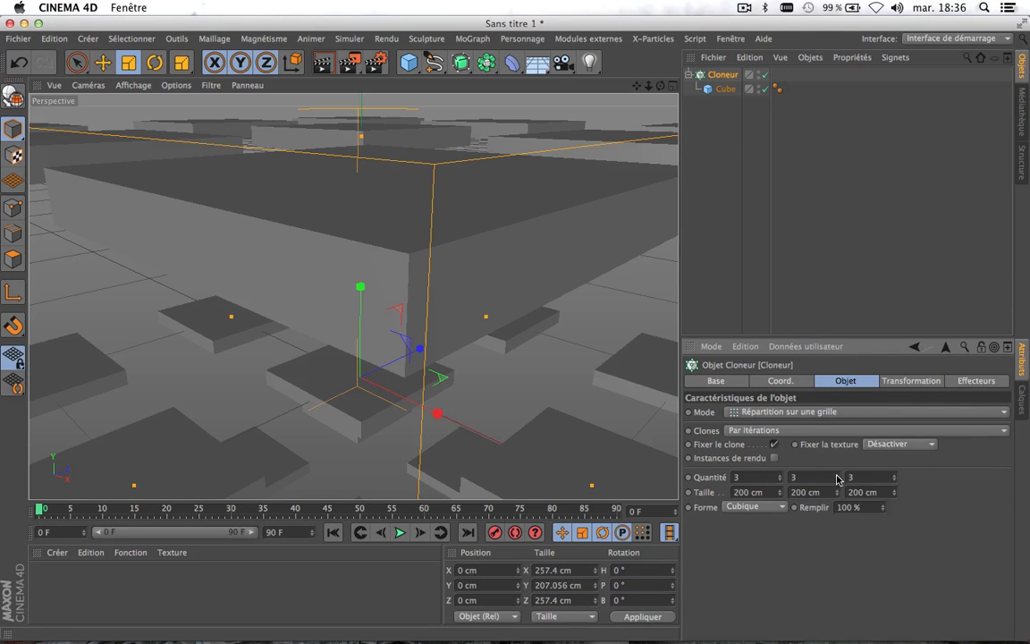
left_click_drag(839, 480, 839, 489)
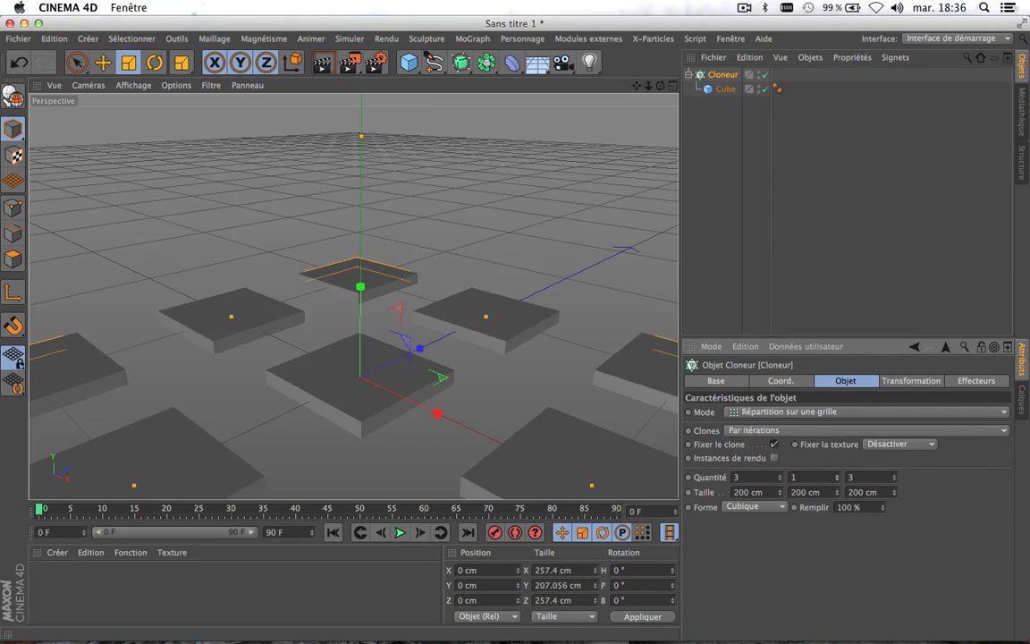
scroll(490, 379, "down", 10)
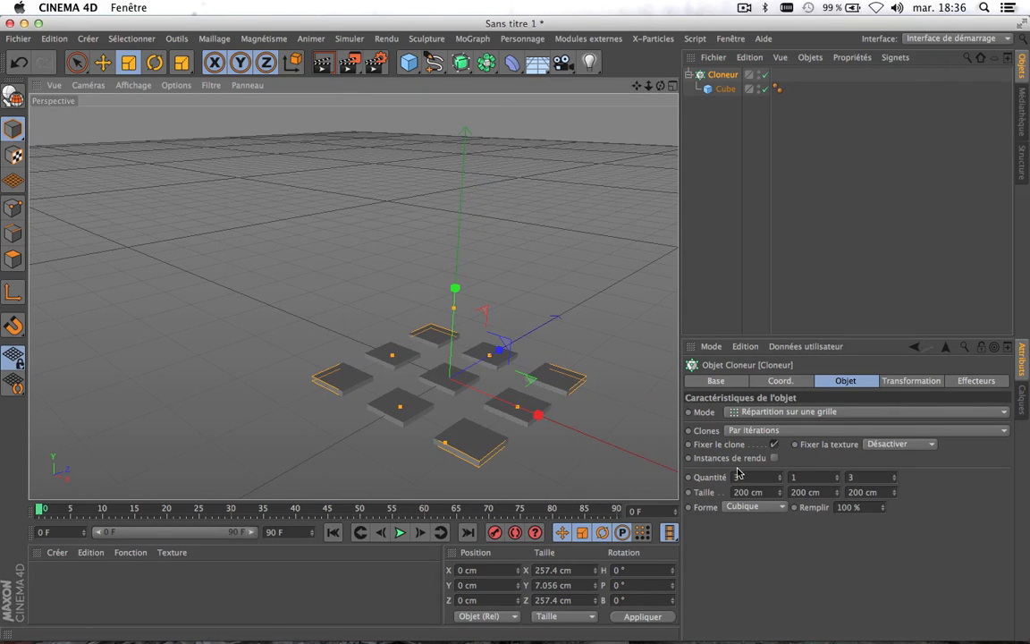
Step: Set the clone grid's quantity to 29 in X and Z, and its size to 1950 cm in X and 1819 cm in Z
left_click_drag(779, 482, 779, 465)
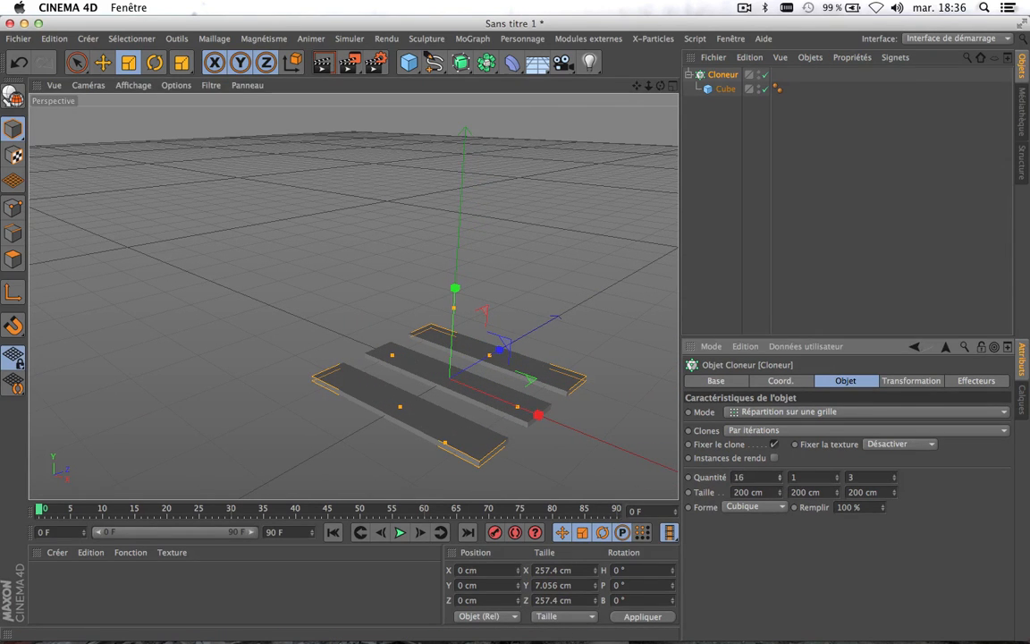
left_click_drag(895, 478, 896, 463)
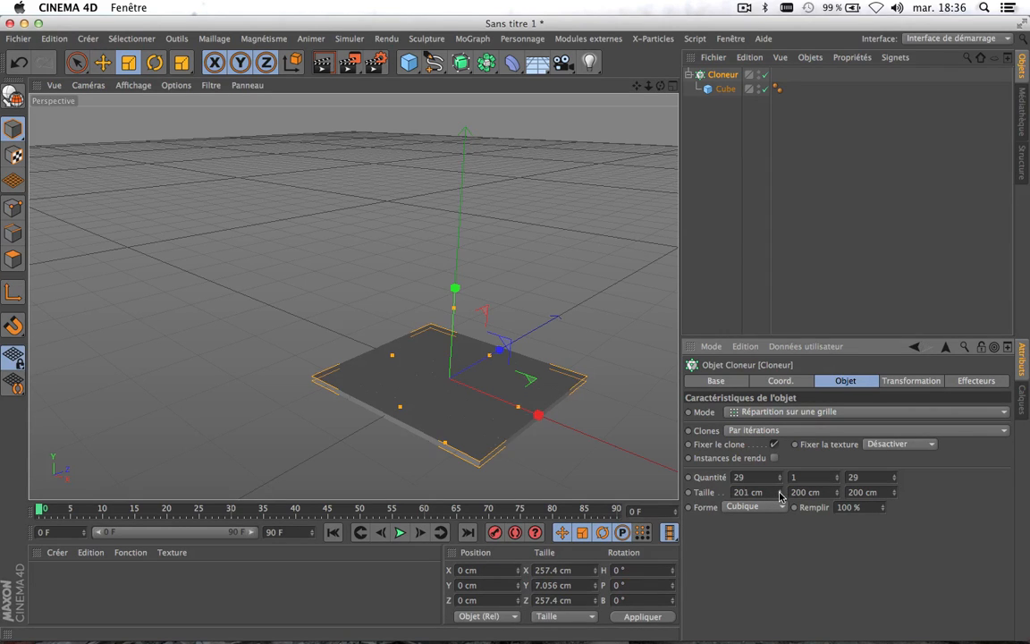
left_click_drag(780, 497, 780, 474)
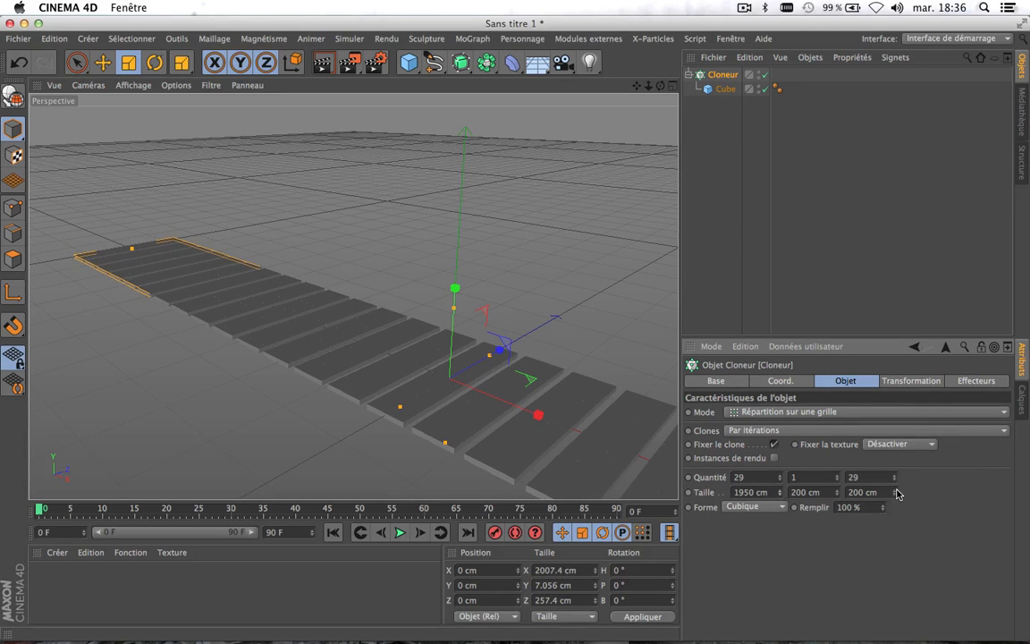
left_click_drag(895, 491, 895, 478)
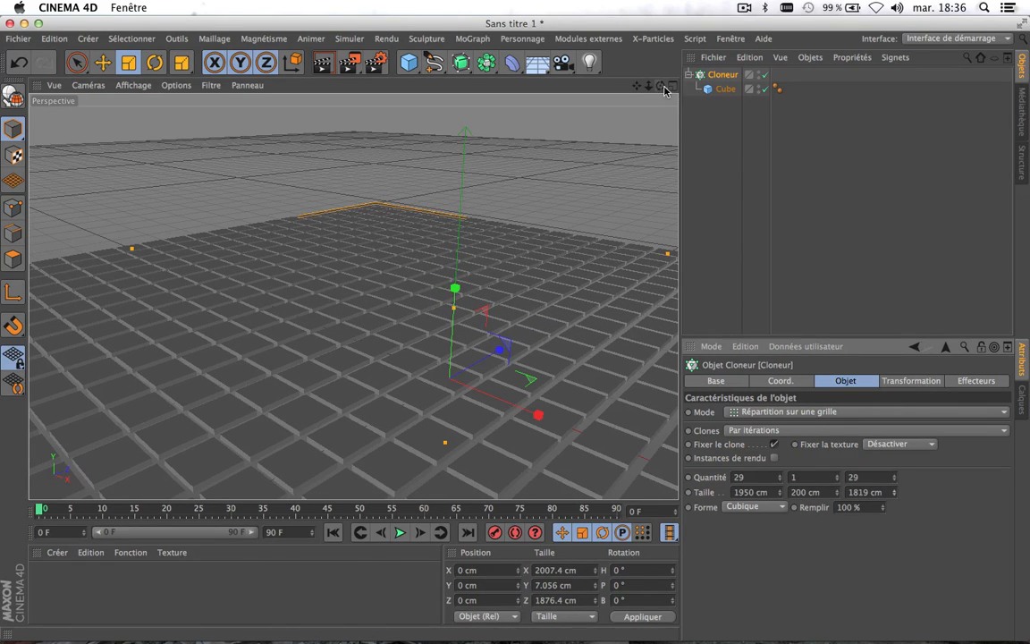
Step: Set the display mode to Ombrage de Gouraud (lignes) in both the perspective view and the top view
left_click(133, 85)
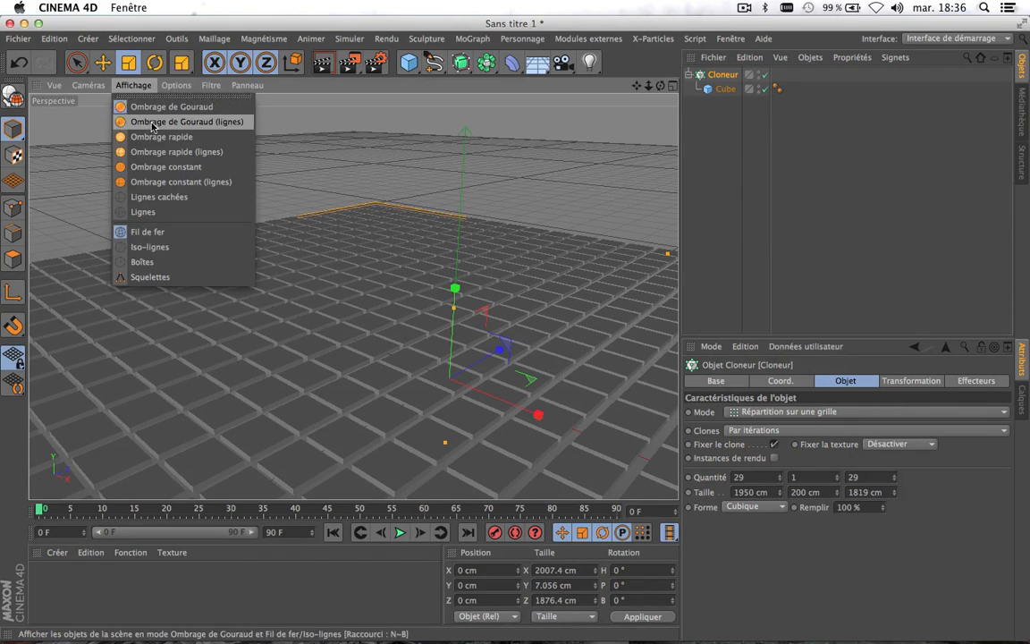
left_click(143, 121)
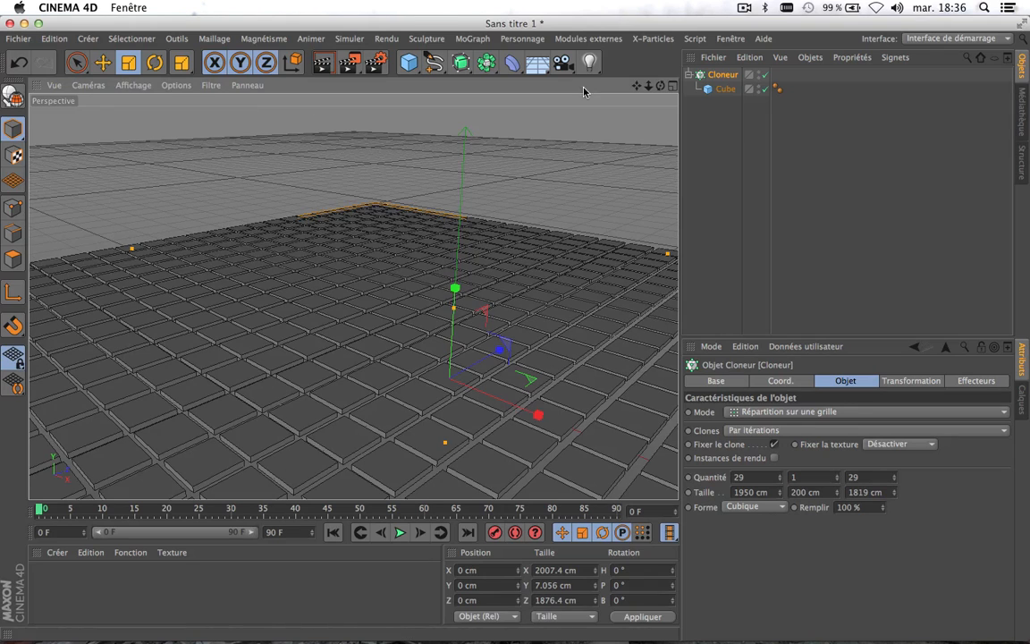
left_click(674, 89)
left_click(674, 89)
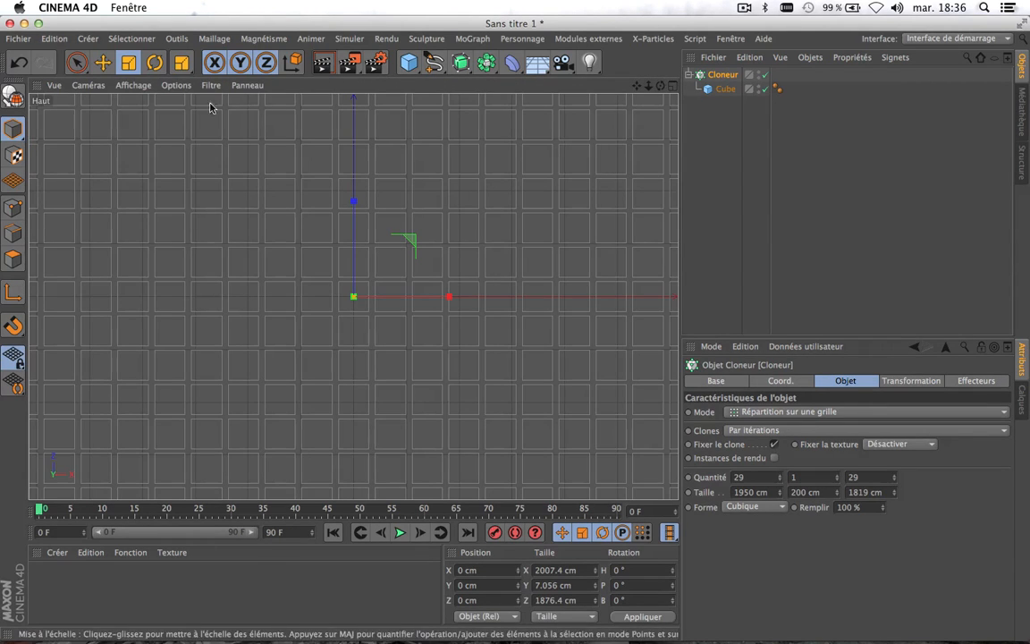
left_click(133, 85)
left_click(150, 124)
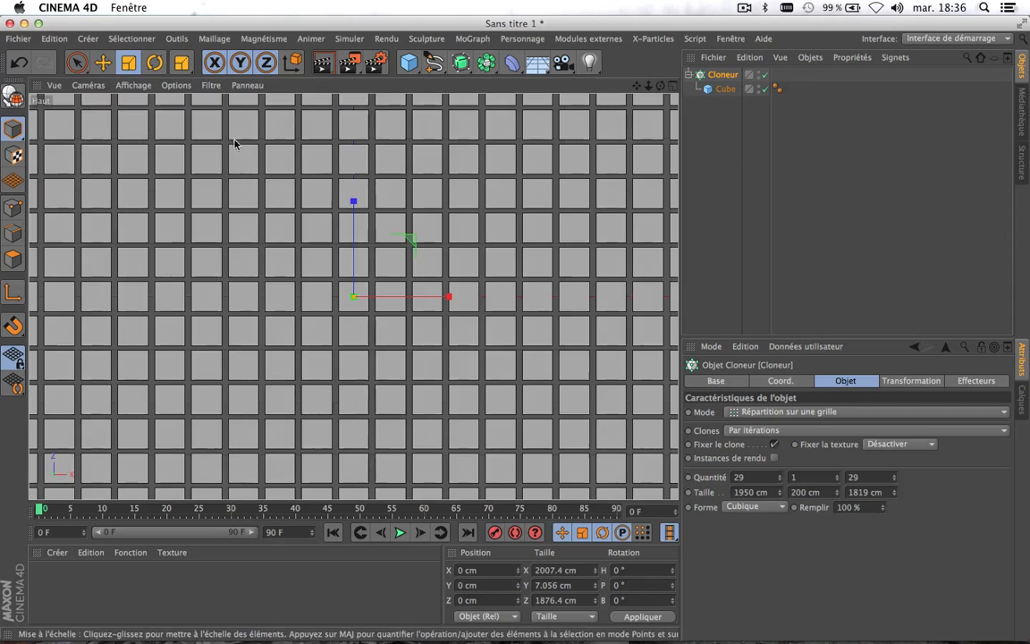
Step: Close the gaps between the tiles by setting the Cloner's grid size to 1610 cm in X and 1608 cm in Z
scroll(354, 253, "up", 5)
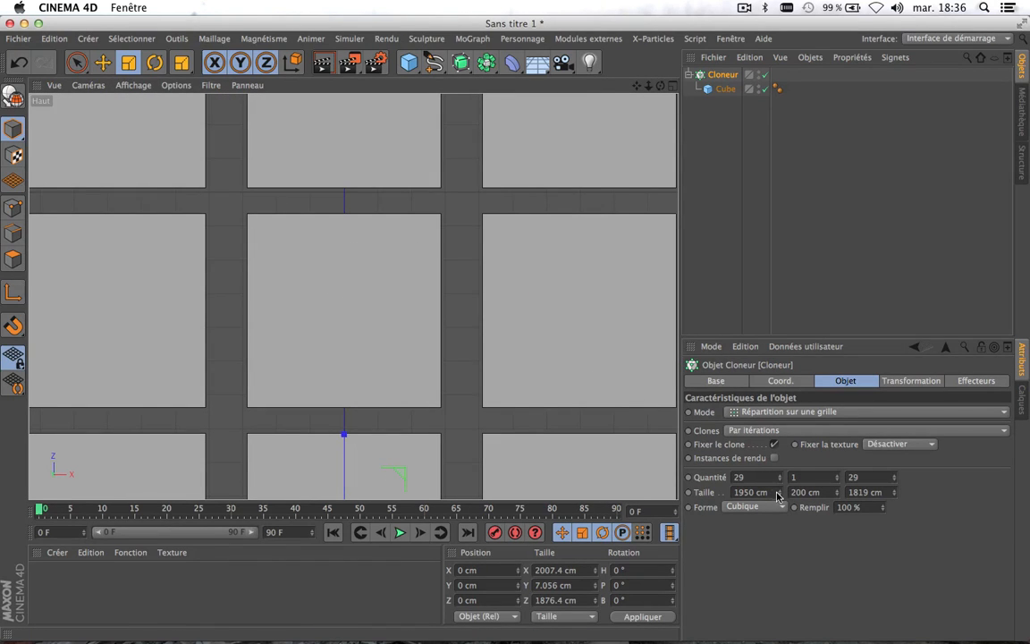
left_click_drag(779, 492, 746, 496)
left_click_drag(779, 492, 738, 492)
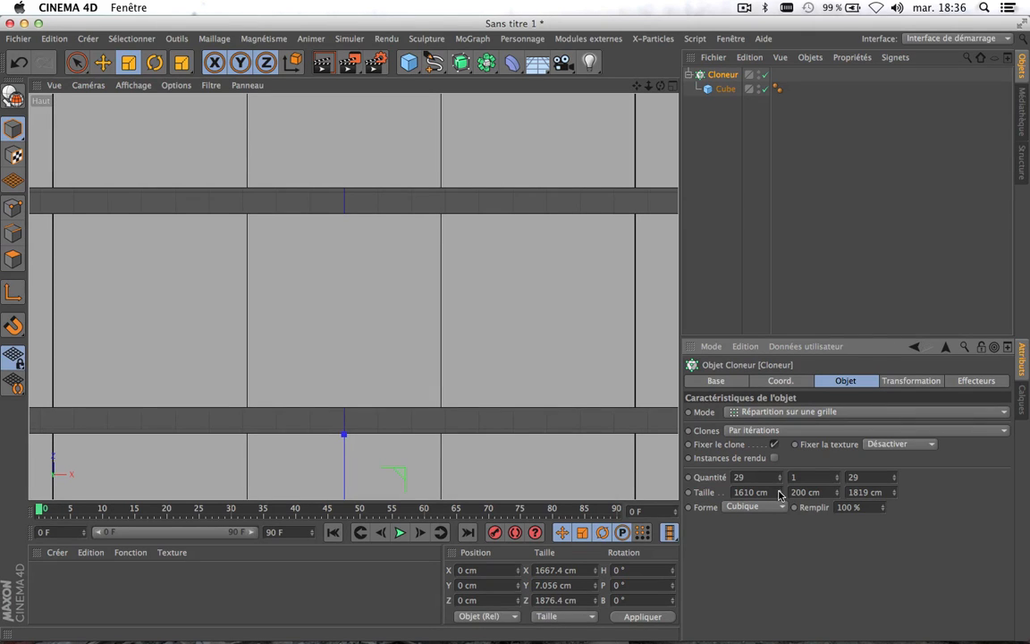
left_click_drag(895, 492, 824, 491)
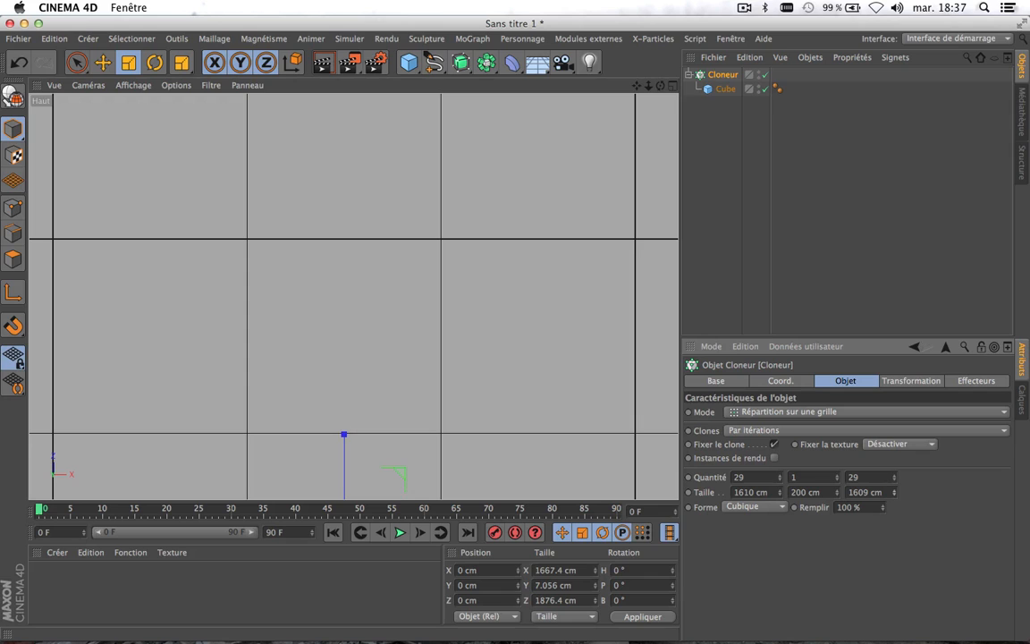
left_click(895, 495)
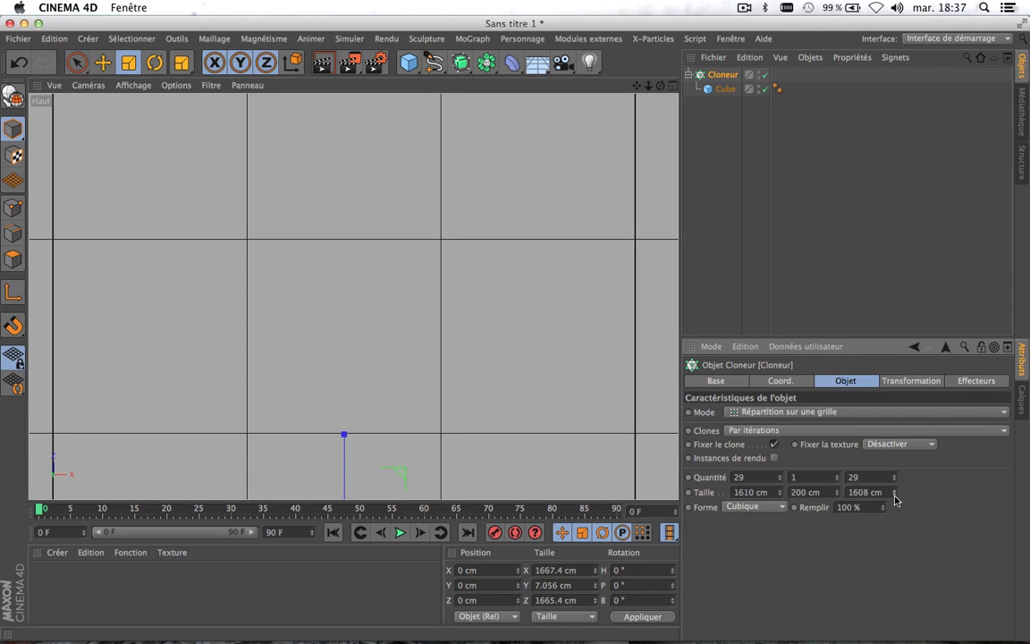
scroll(439, 346, "down", 4)
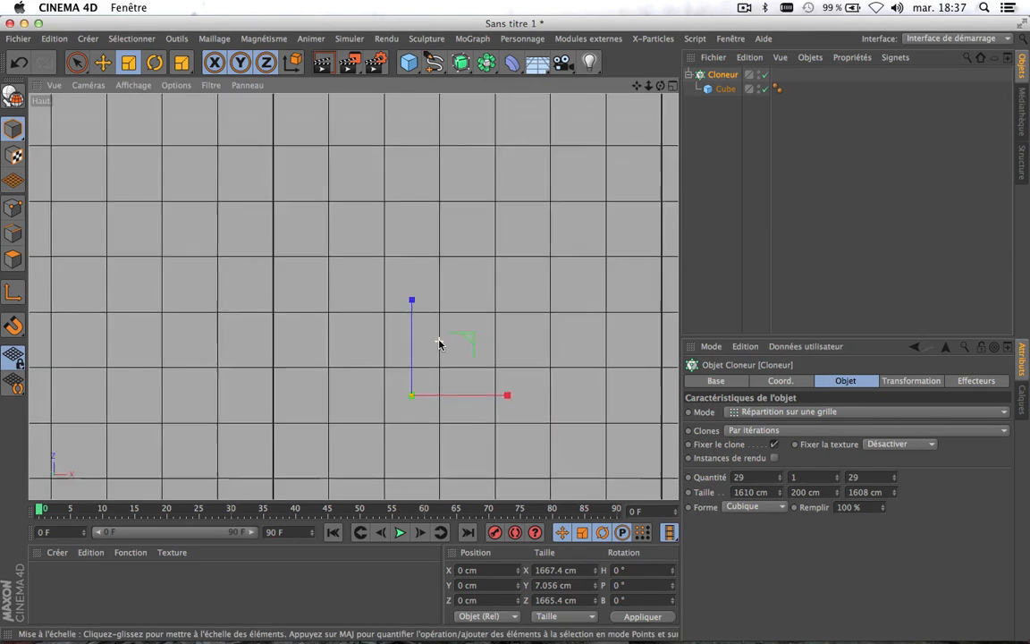
Step: Render the top view and examine the seams between the cloned tiles up close
left_click(320, 64)
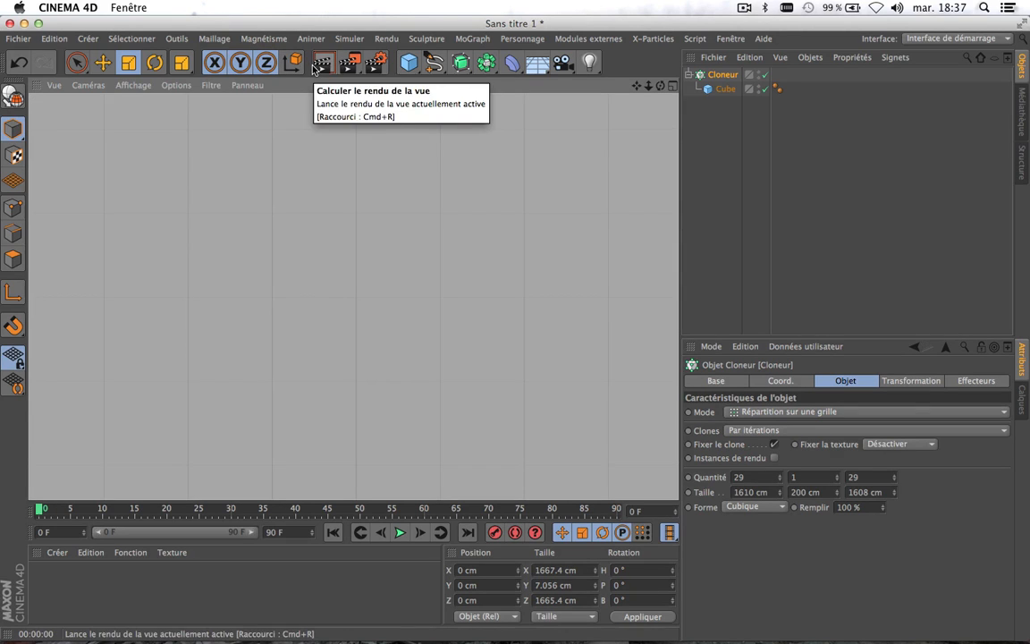
scroll(273, 253, "up", 6)
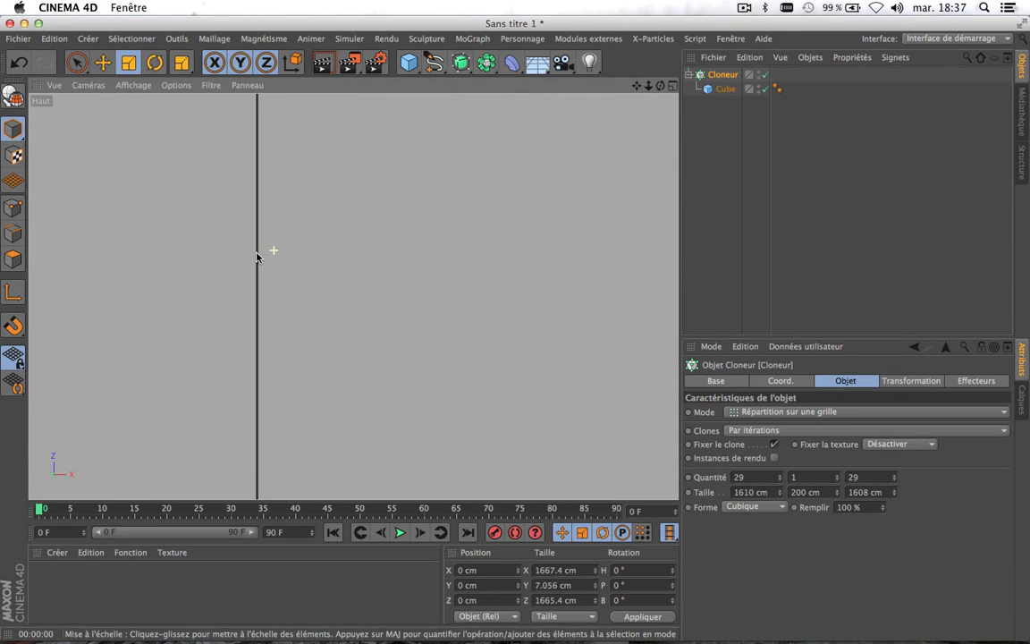
middle_click_drag(257, 257, 460, 249, "alt")
scroll(460, 249, "down", 8)
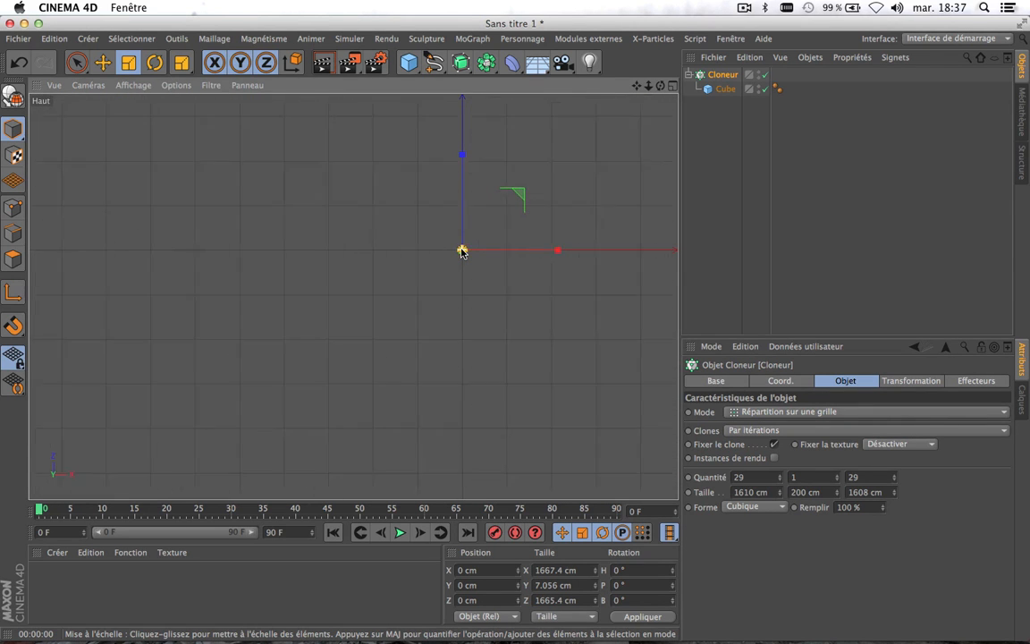
scroll(462, 251, "up", 4)
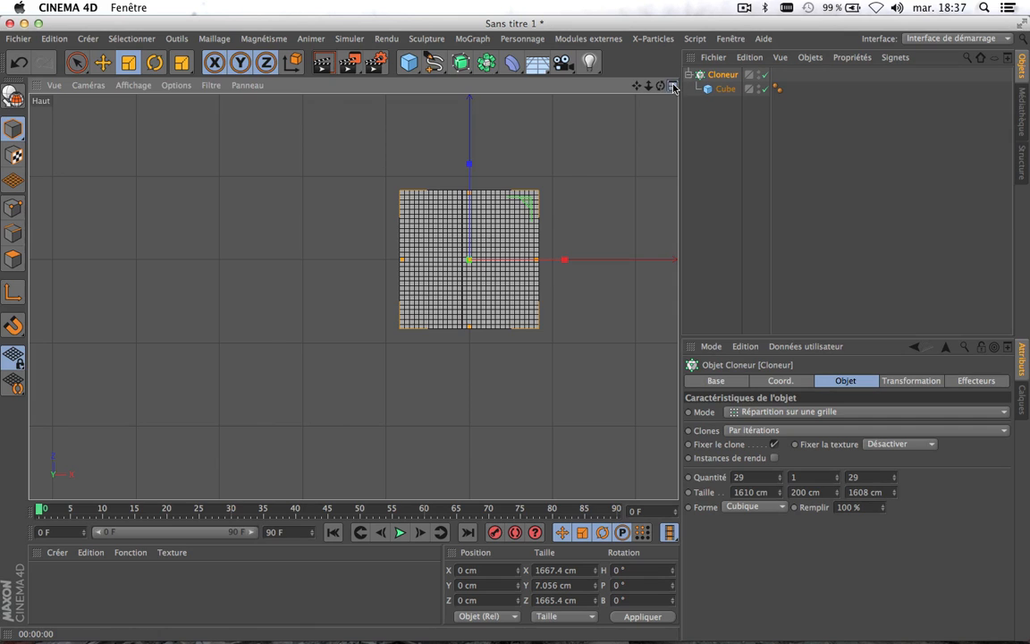
Step: Add a null object (Neutre) as a child of the Cloner above the cube, so tiles alternate with empty clones
middle_click(452, 110)
left_click(348, 86)
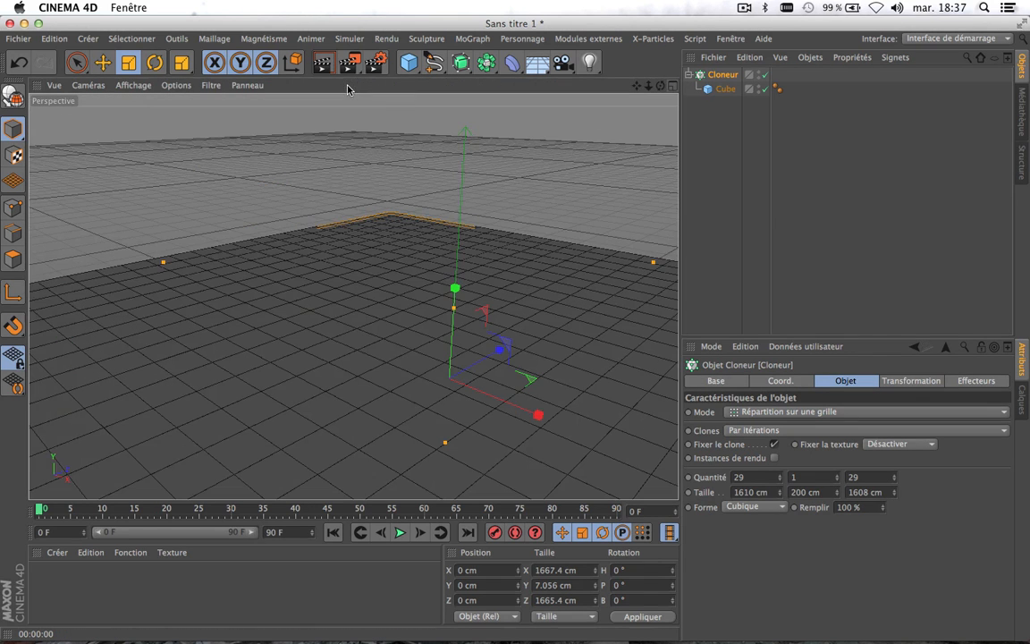
scroll(499, 363, "down", 8)
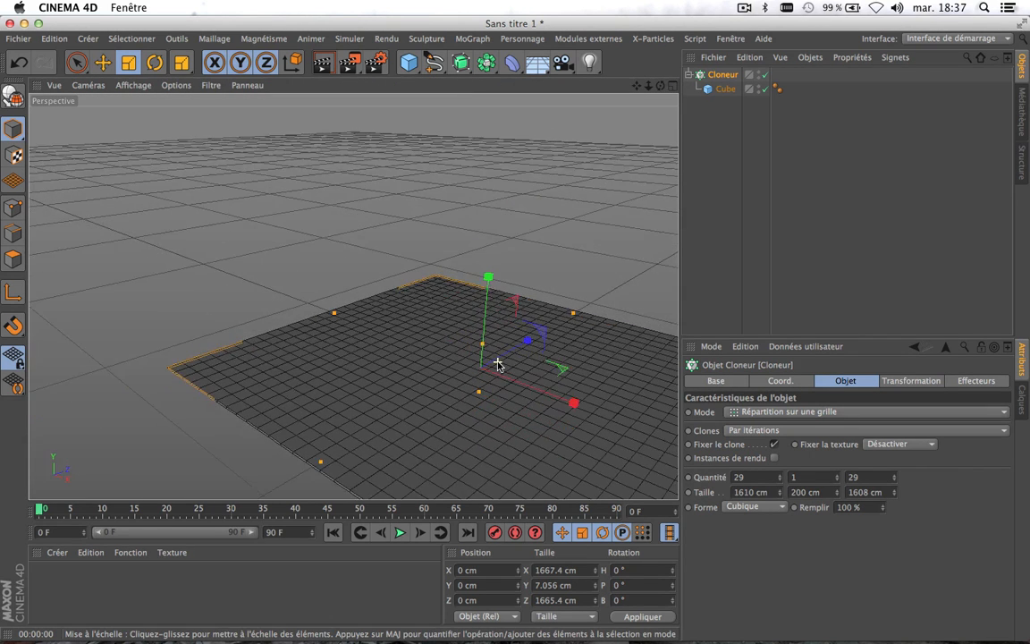
scroll(499, 363, "up", 2)
left_click_drag(637, 86, 549, 36)
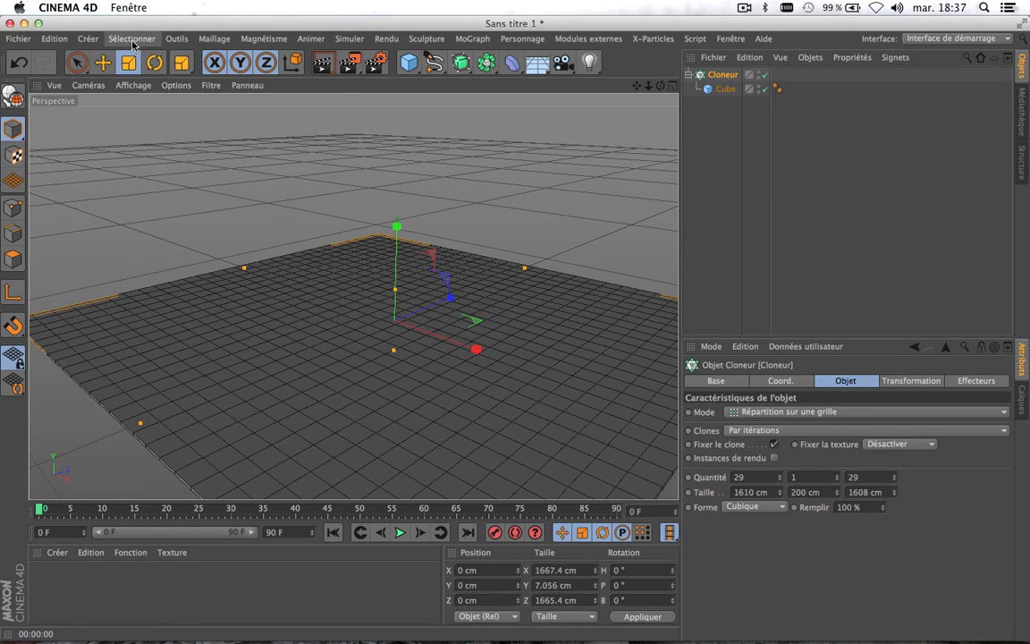
left_click(86, 39)
mouse_move(90, 56)
left_click(176, 66)
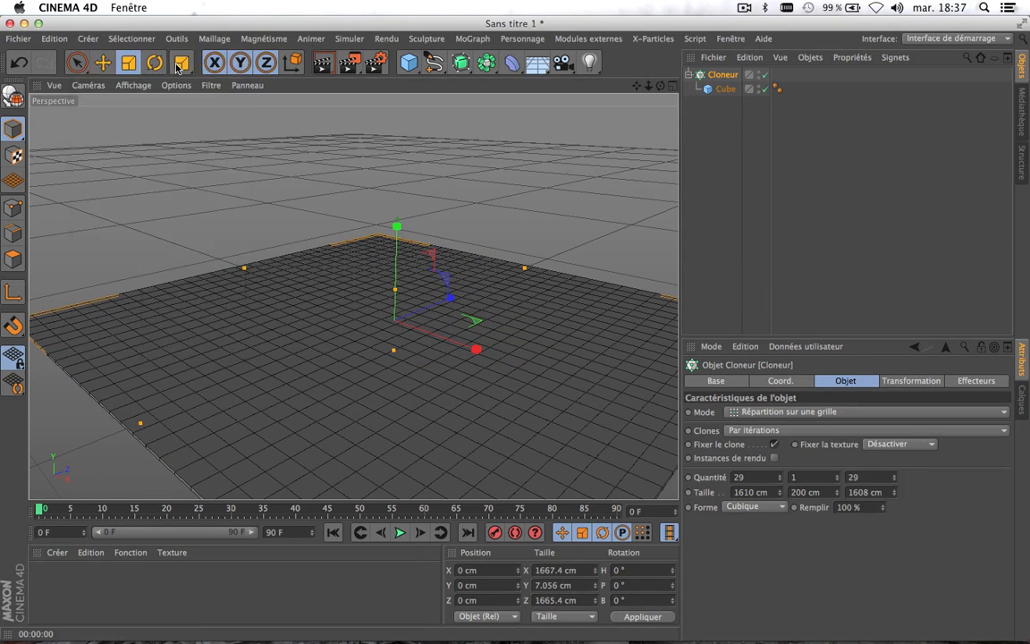
left_click_drag(719, 75, 707, 115)
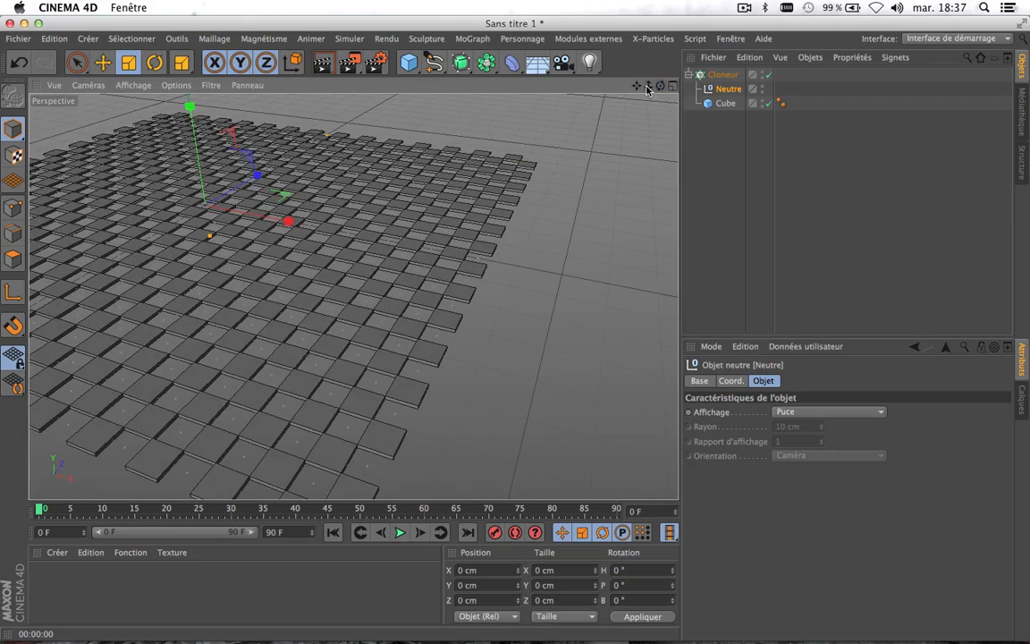
left_click_drag(638, 87, 792, 130)
scroll(404, 229, "up", 5)
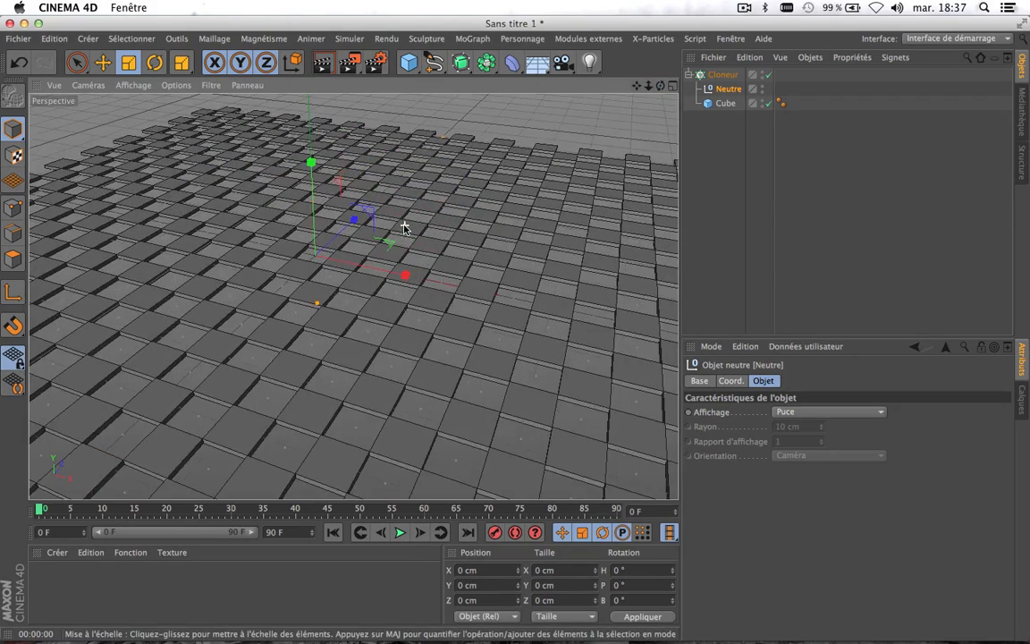
Step: Set the Cloner's grid size in X to 804 cm so the tiles touch in staggered rows
left_click(722, 75)
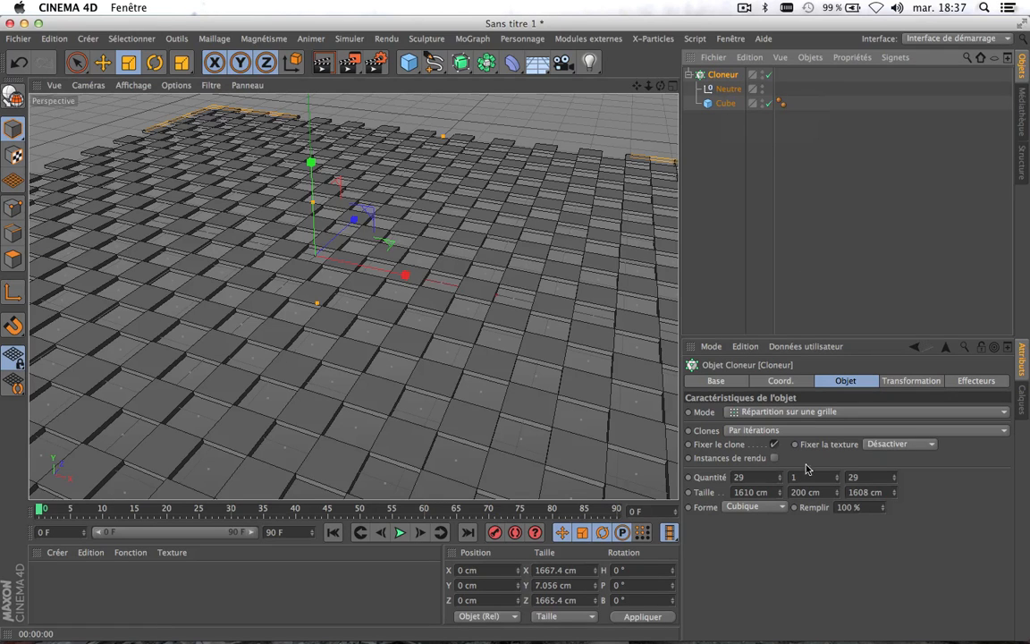
scroll(517, 267, "up", 5)
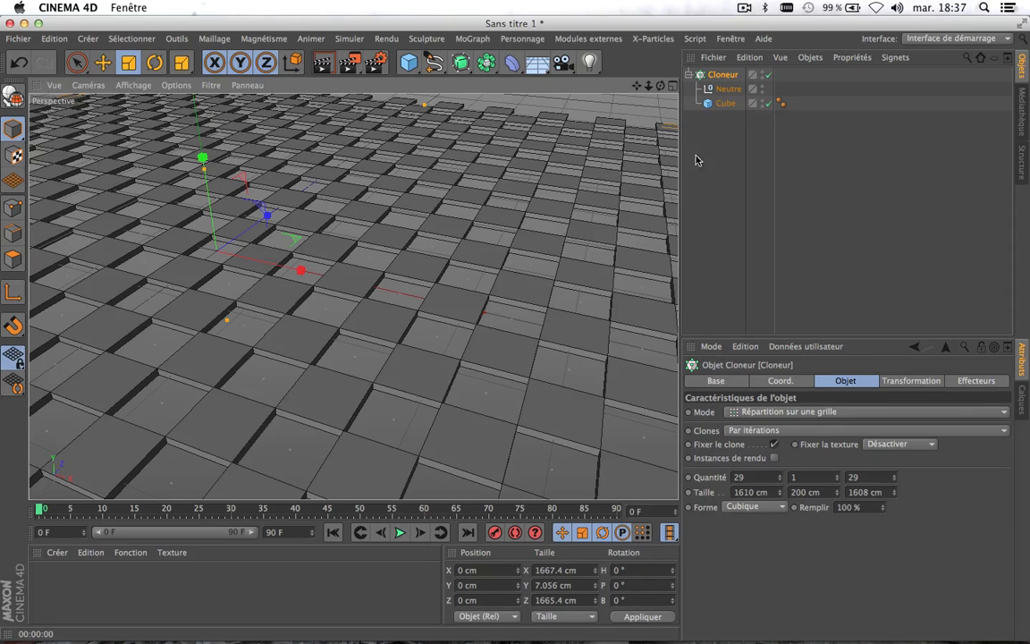
left_click(673, 86)
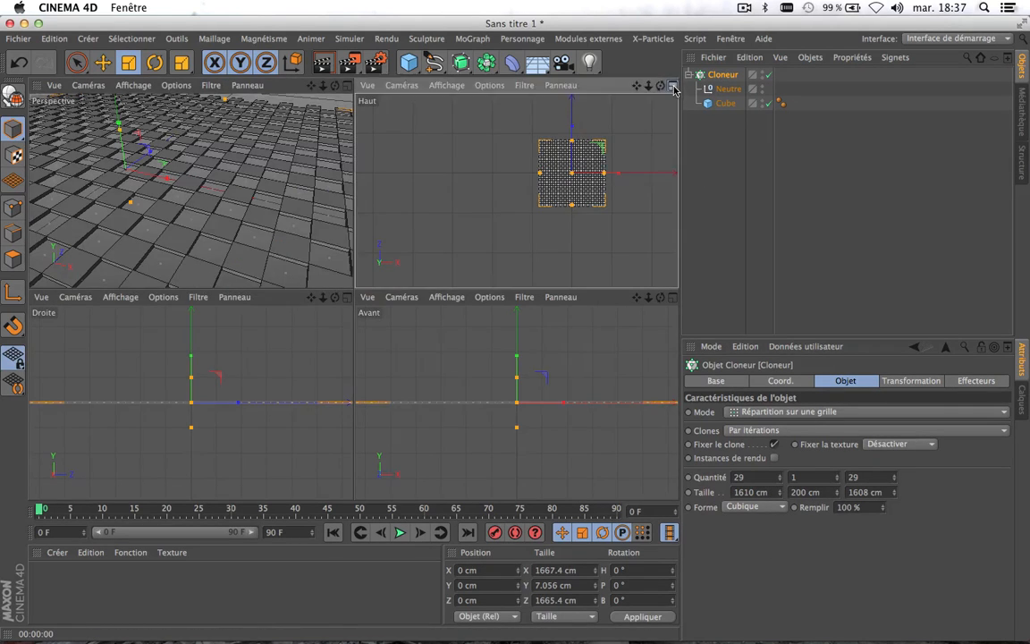
left_click(673, 85)
scroll(463, 265, "up", 8)
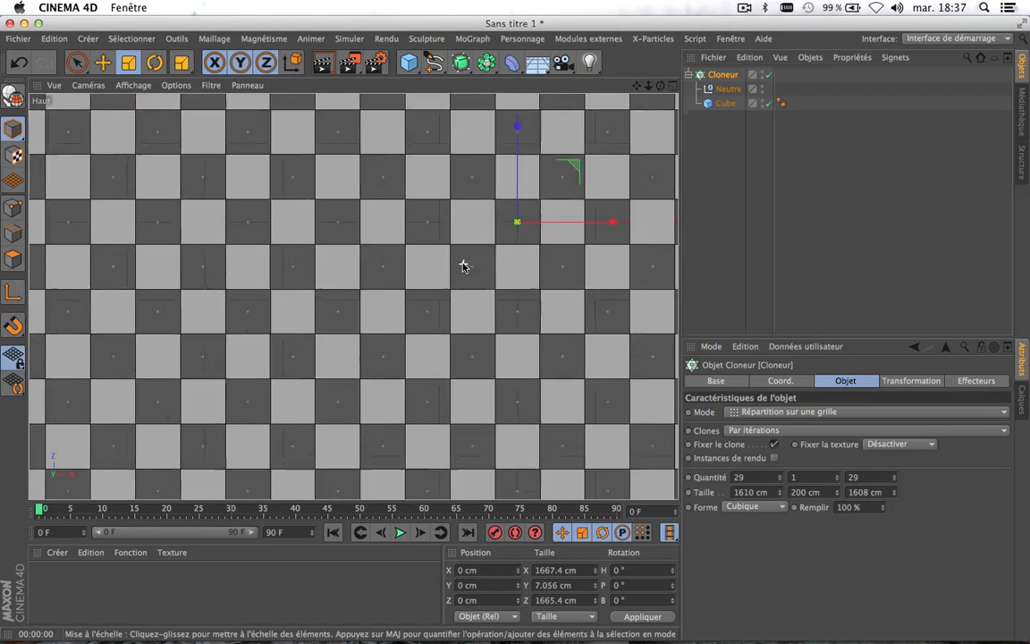
scroll(462, 266, "up", 6)
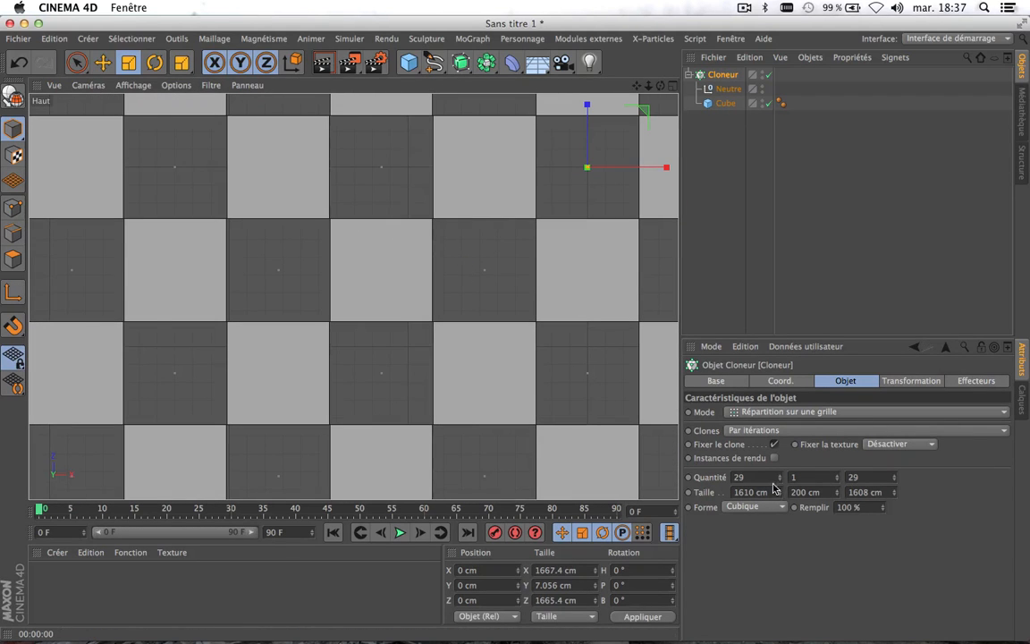
left_click_drag(780, 493, 706, 493)
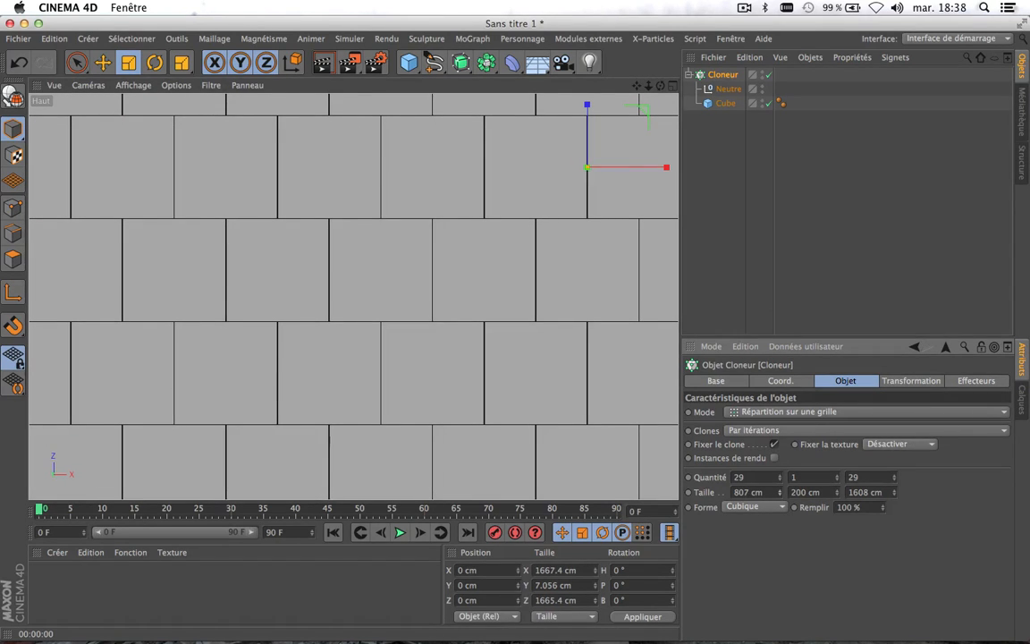
left_click_drag(706, 493, 708, 493)
left_click_drag(780, 493, 780, 494)
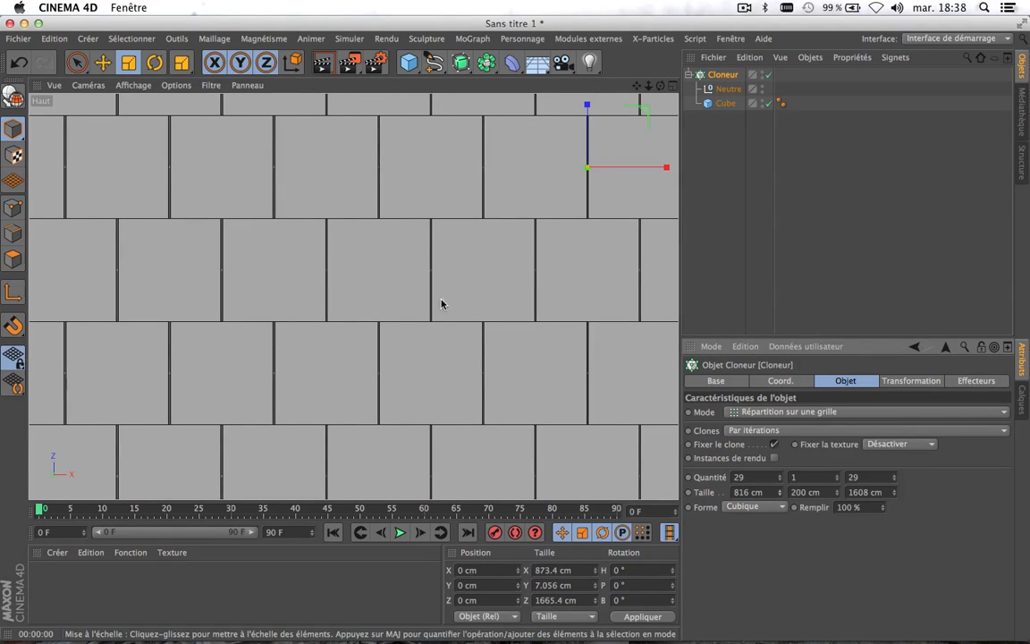
scroll(436, 237, "up", 5)
scroll(436, 236, "up", 3)
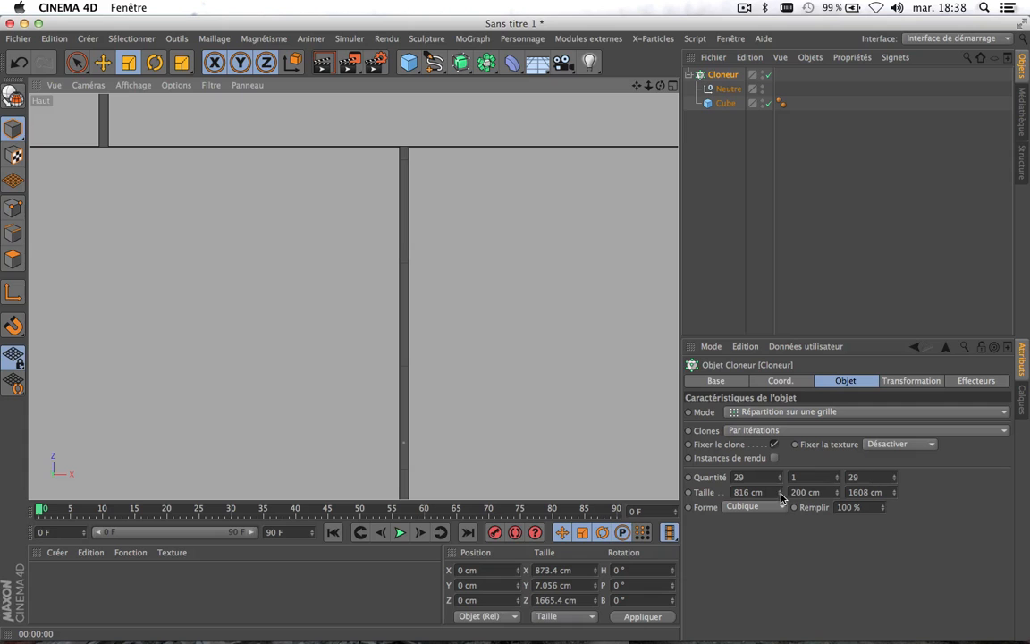
left_click_drag(779, 497, 779, 501)
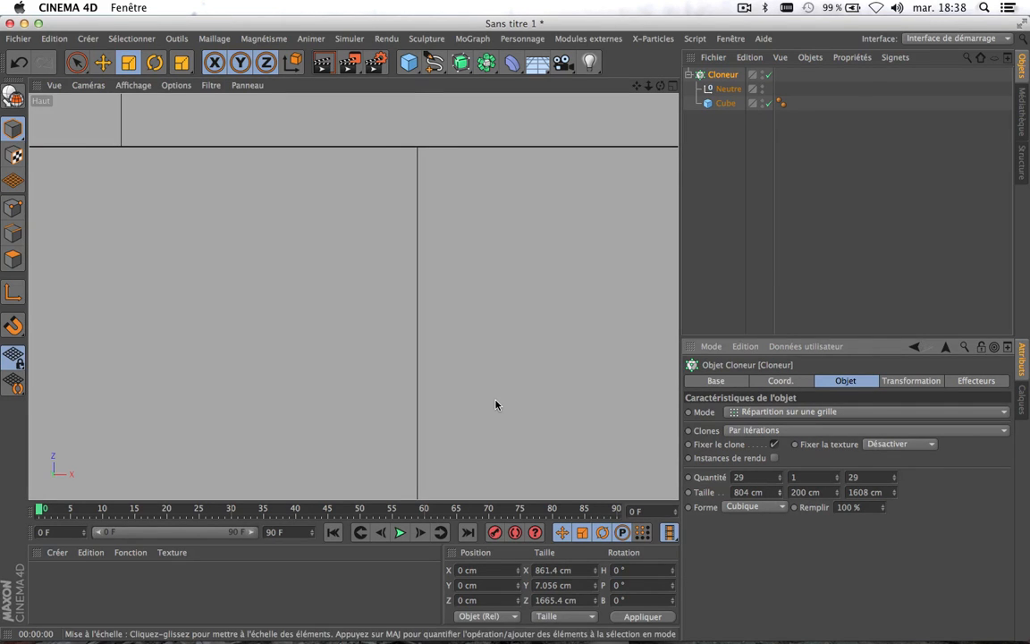
scroll(495, 404, "down", 6)
scroll(496, 404, "up", 1)
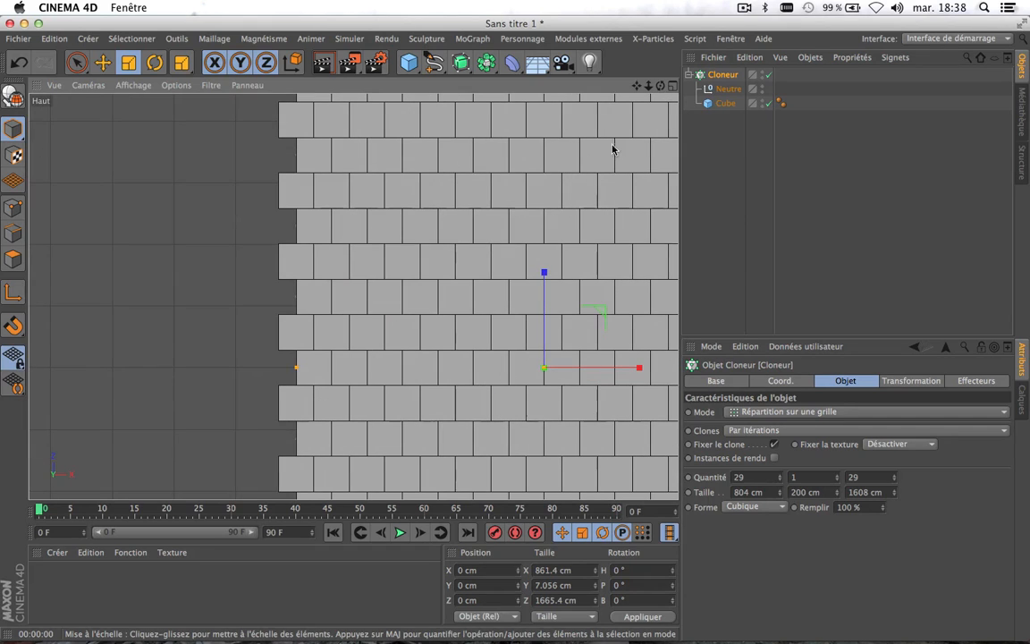
Step: Create a new material and open it in the material editor, with the whole tiled surface framed in perspective
left_click(673, 85)
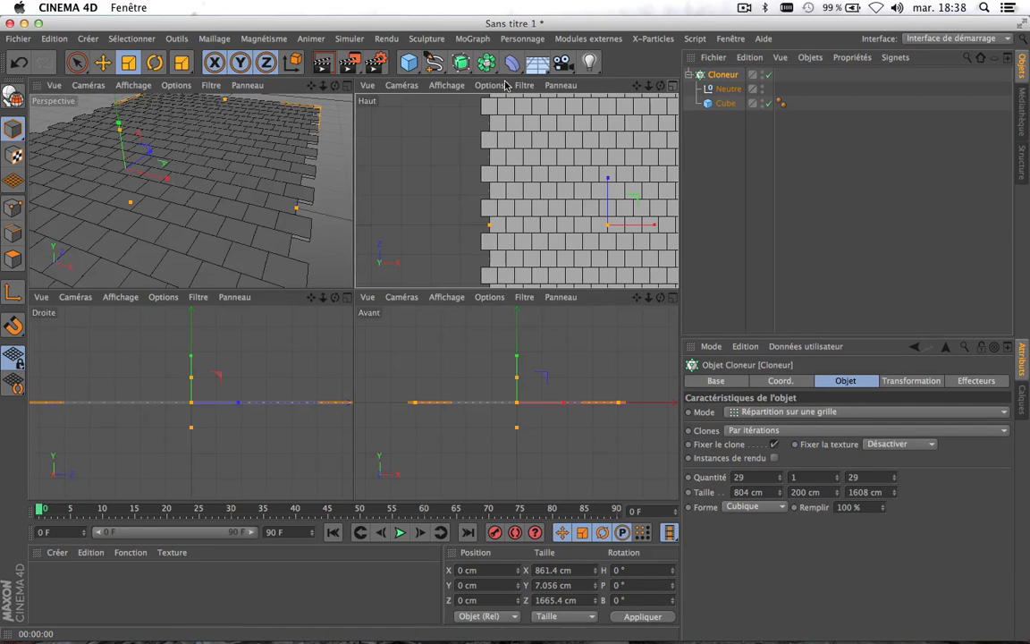
left_click(345, 87)
scroll(315, 295, "down", 8)
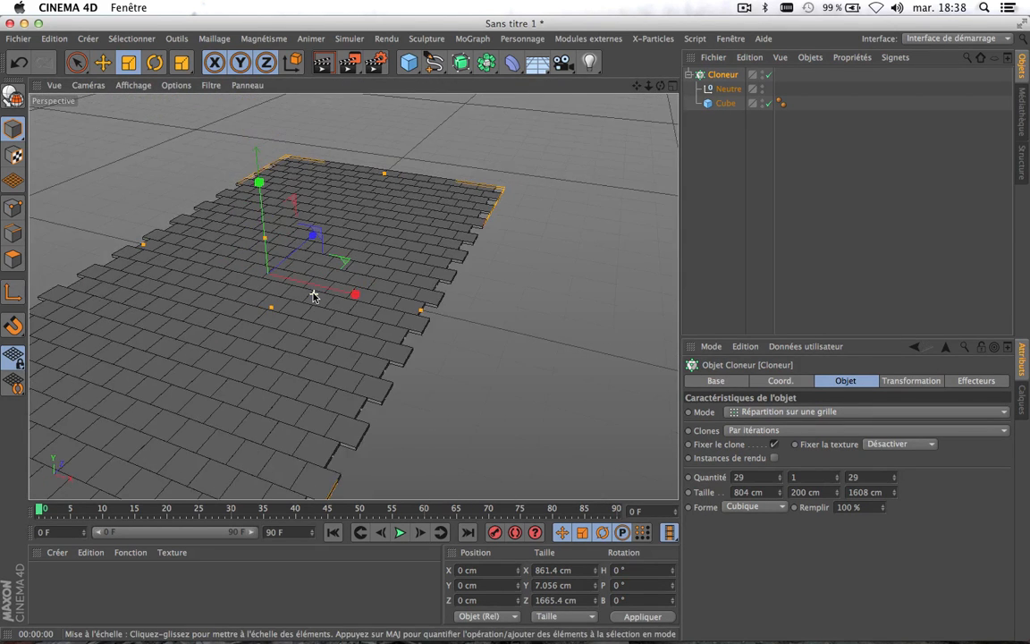
scroll(315, 295, "up", 3)
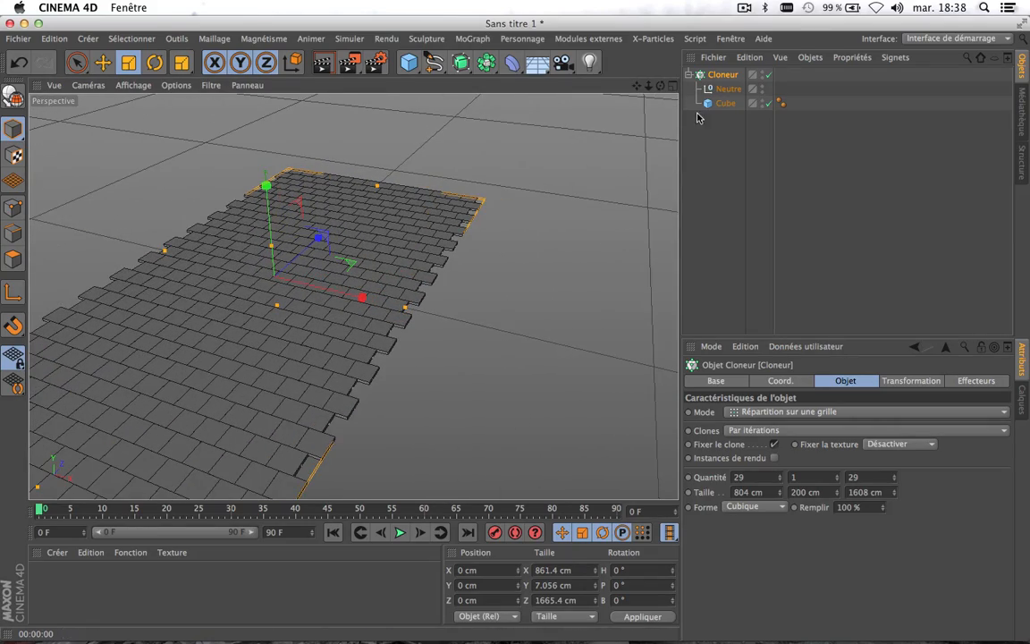
left_click_drag(637, 86, 732, 86)
left_click_drag(353, 297, 353, 297, "alt")
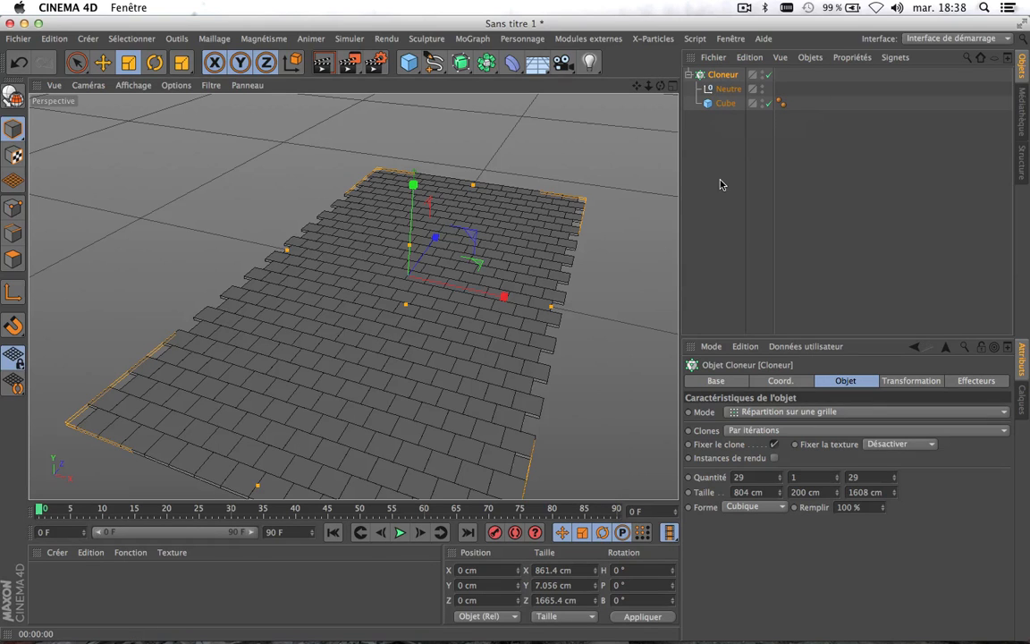
double_click(84, 595)
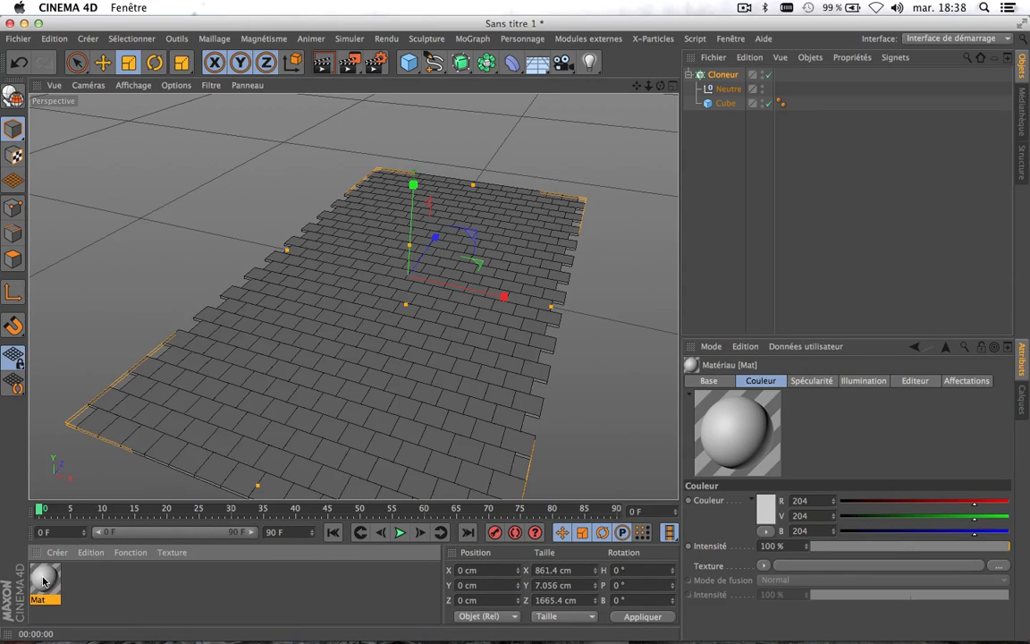
double_click(43, 583)
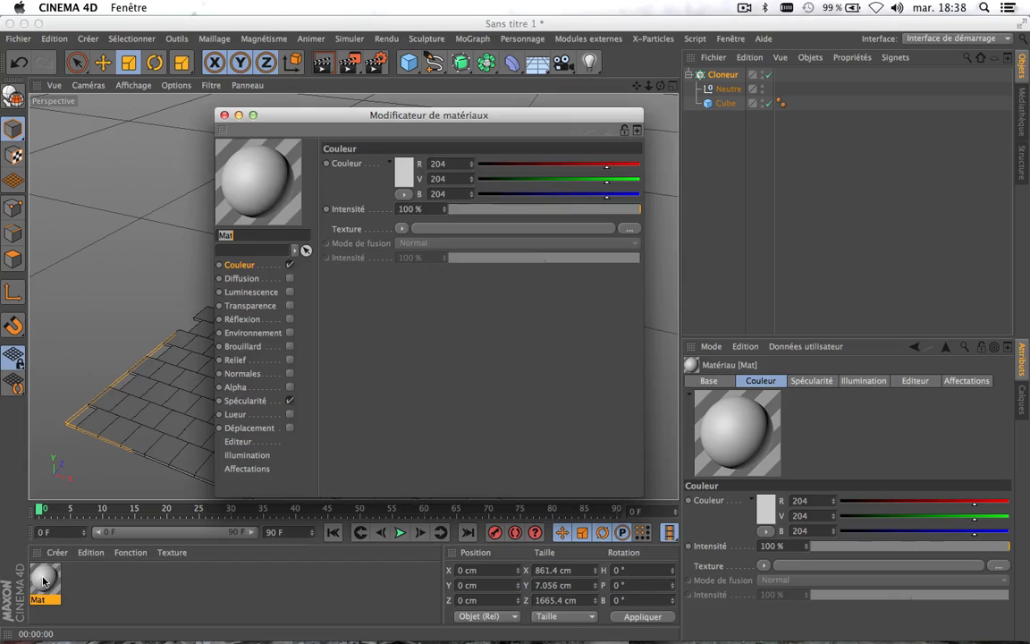
Step: Disable the material's specularity and load unskilled_graffiti_9033132.JPG as its colour texture, without copying the image into the project
left_click(289, 402)
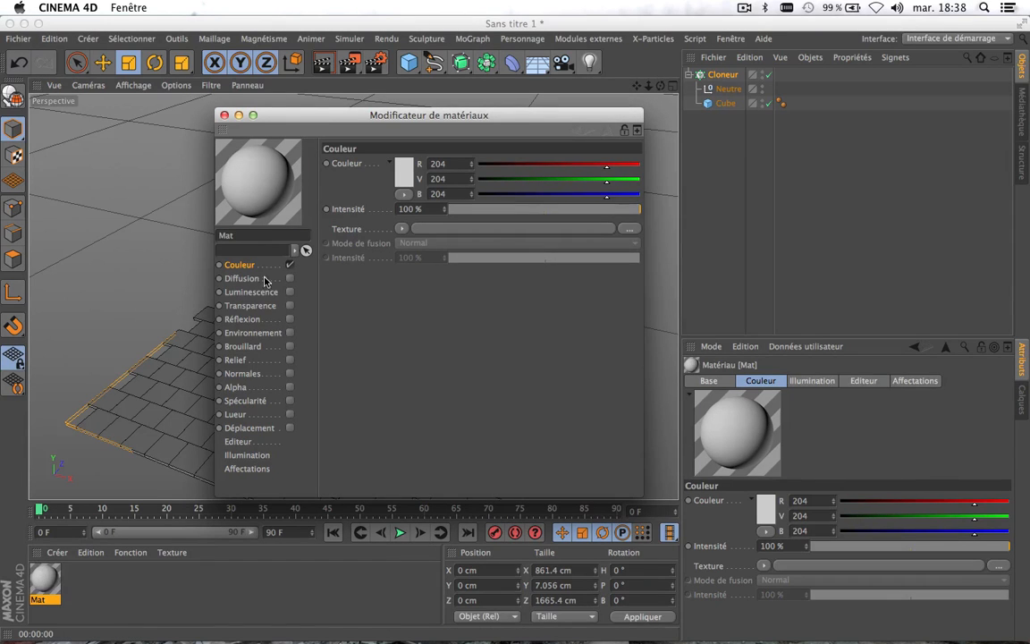
left_click(402, 231)
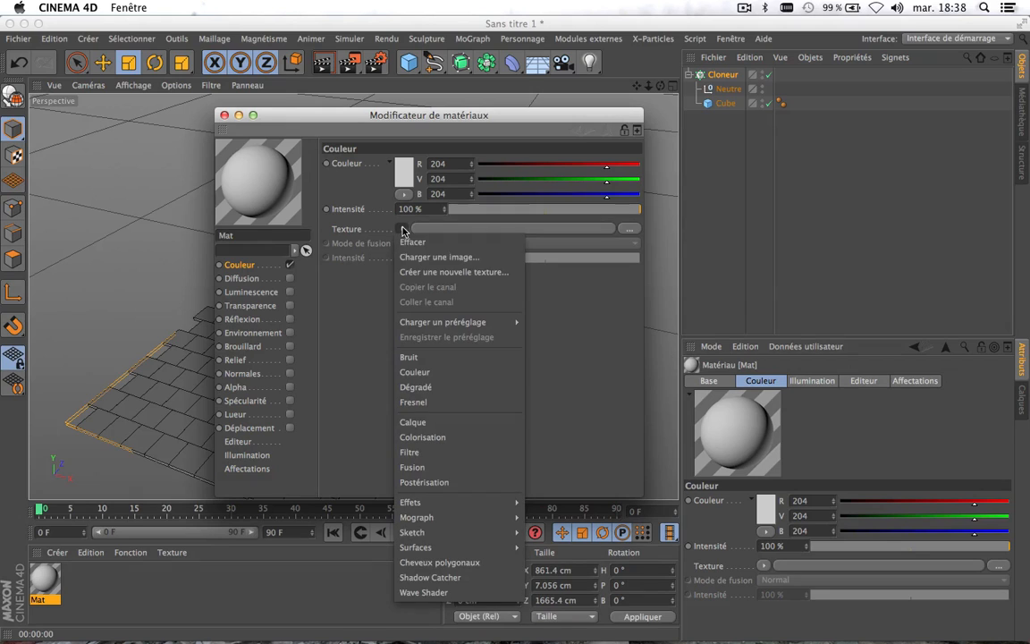
left_click(420, 258)
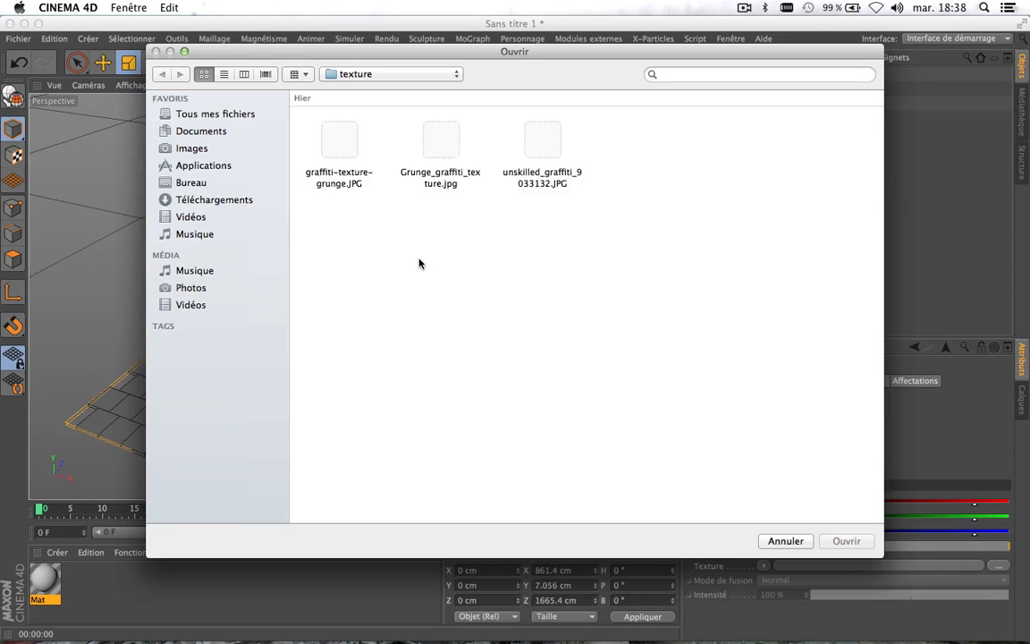
left_click(552, 157)
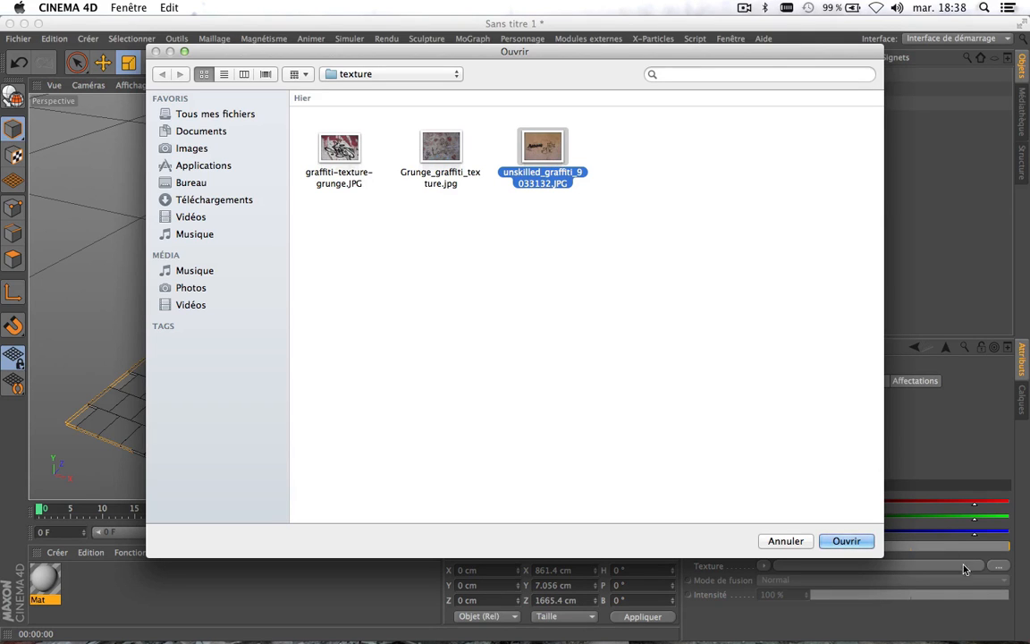
left_click(846, 541)
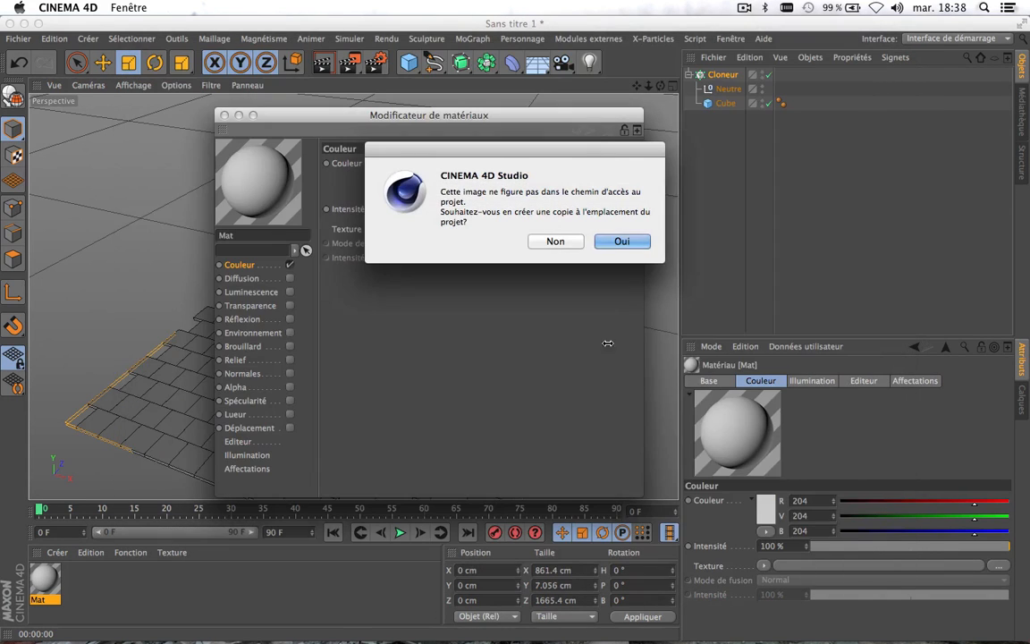
left_click(555, 241)
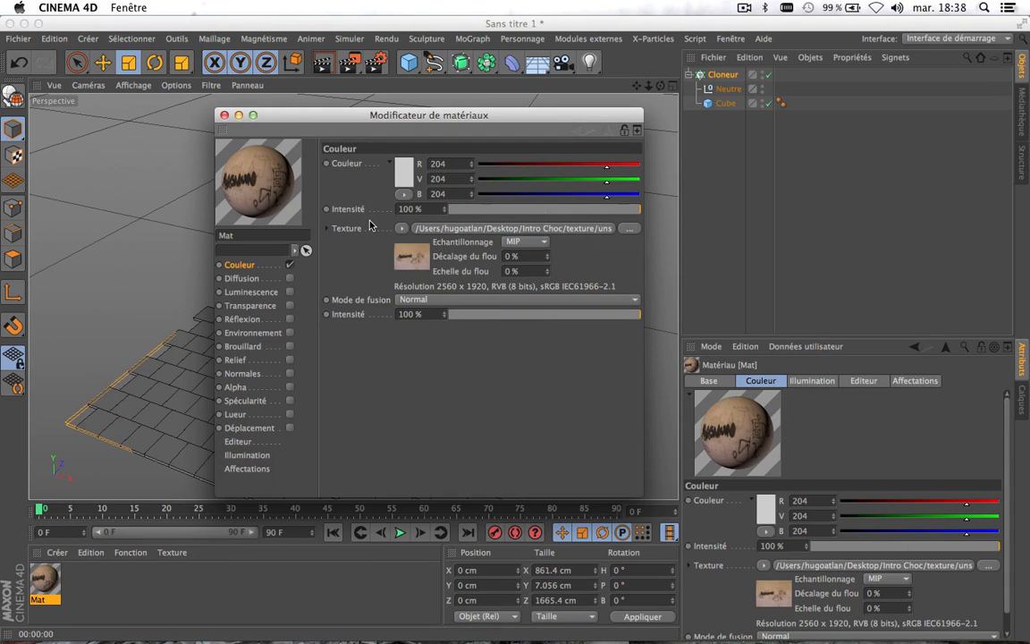
Step: Enable the material's Reflection channel and reduce the reflection intensity to 7 %
left_click(290, 320)
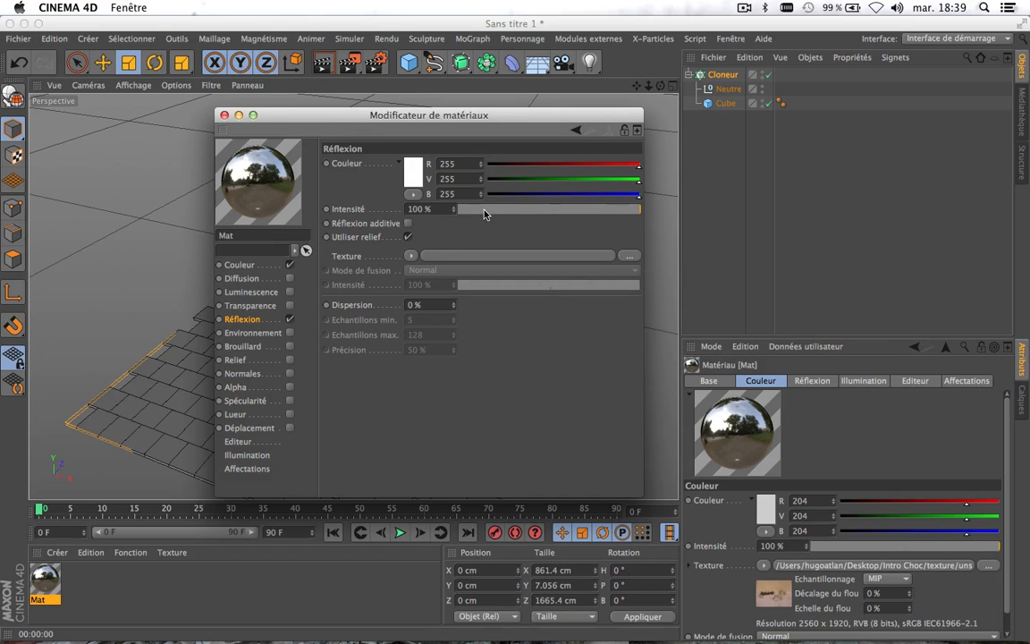
left_click_drag(484, 213, 474, 214)
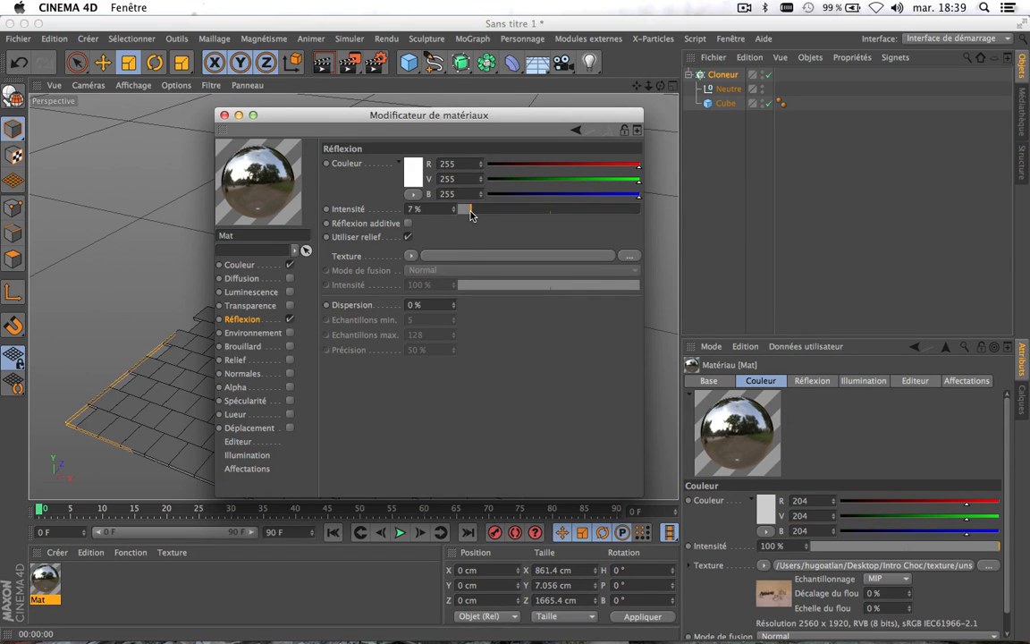
Step: Copy the colour channel's graffiti texture into the material's Relief (bump) channel
left_click(238, 266)
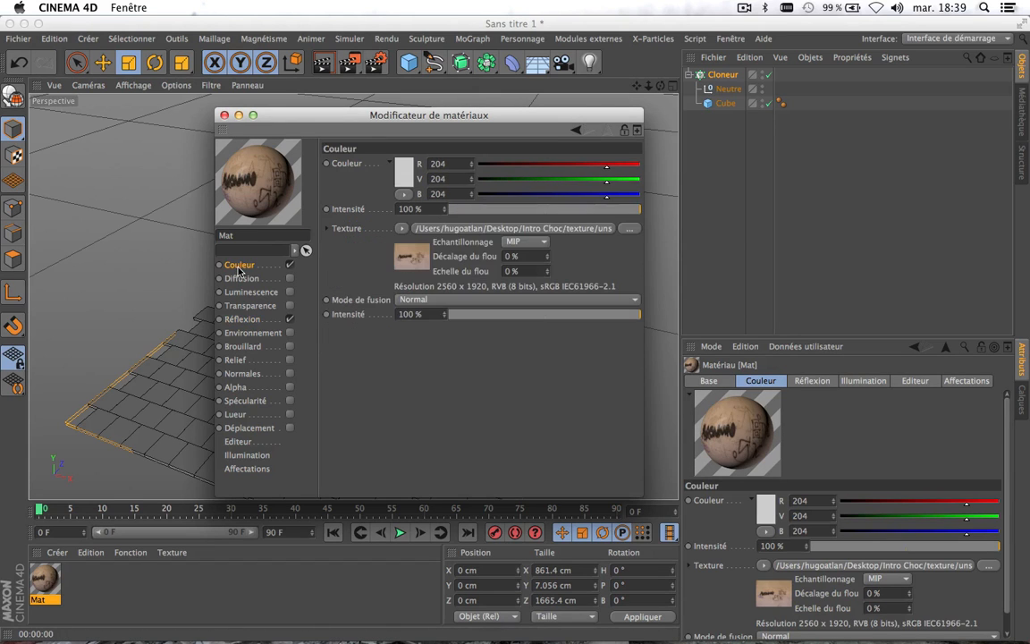
left_click(403, 227)
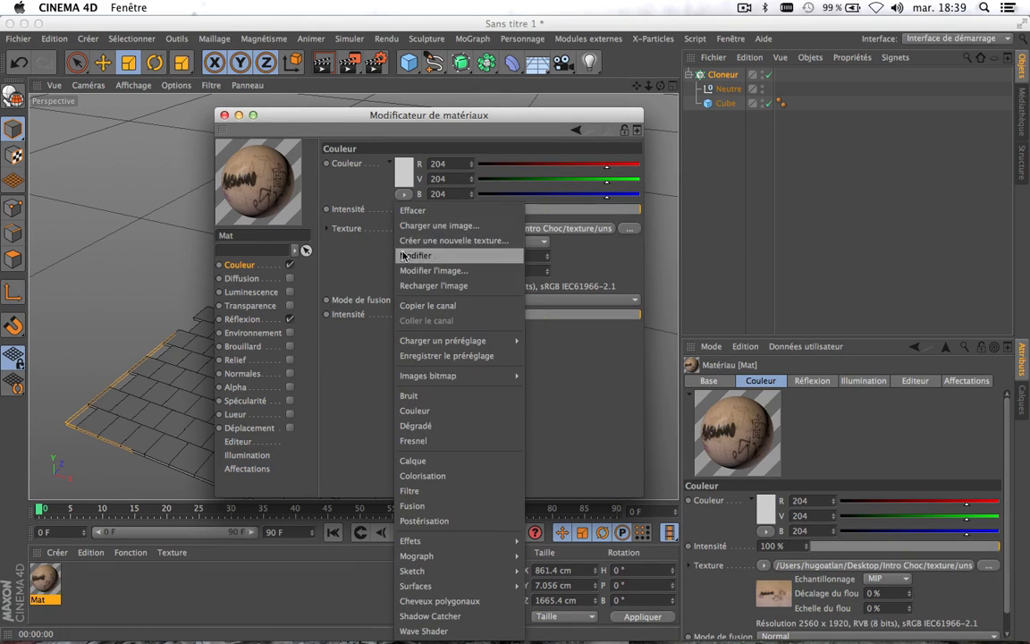
left_click(417, 308)
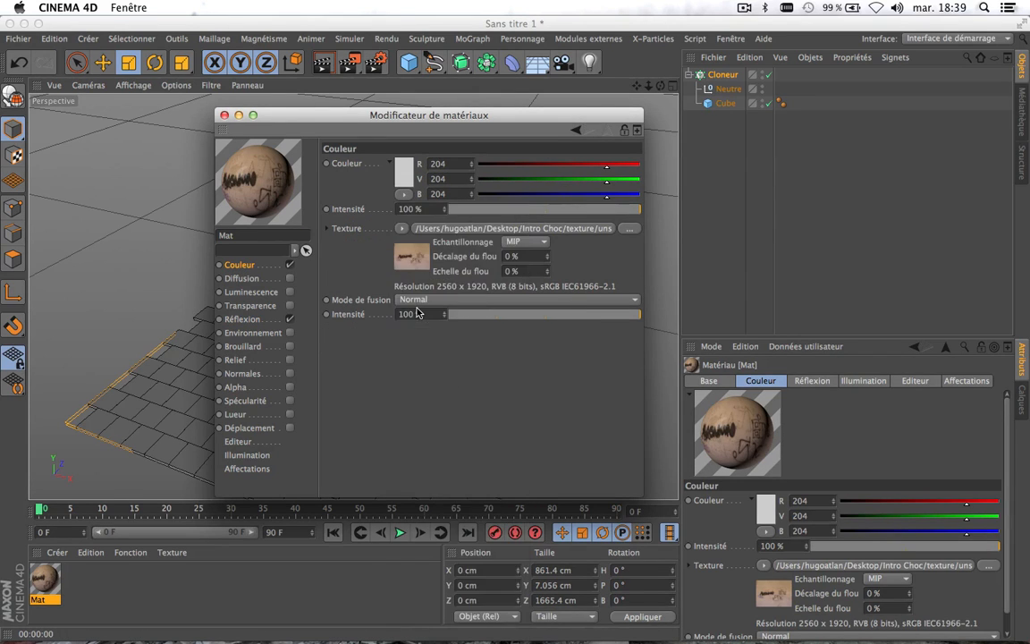
left_click(253, 363)
left_click(400, 198)
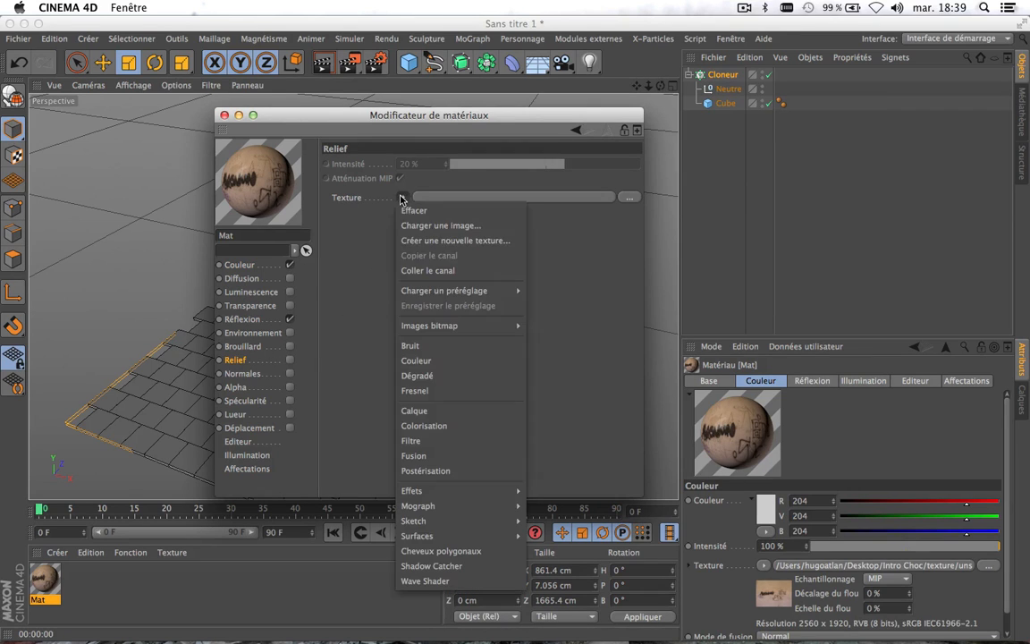
left_click(424, 271)
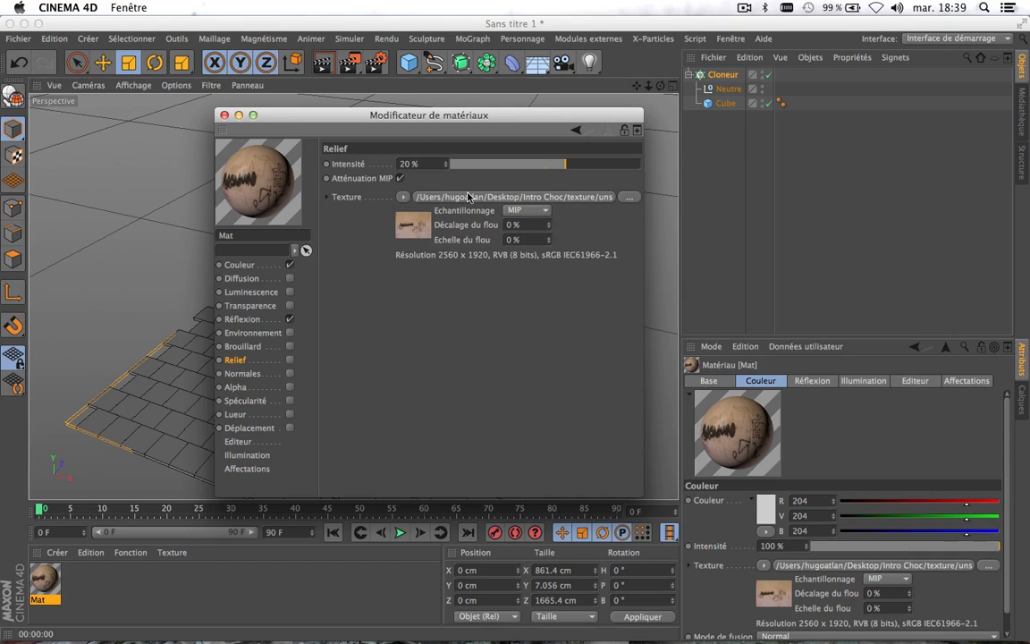
Step: Wrap the Relief texture in a Filter shader with saturation at -100 %, and enable the Relief channel
left_click(404, 198)
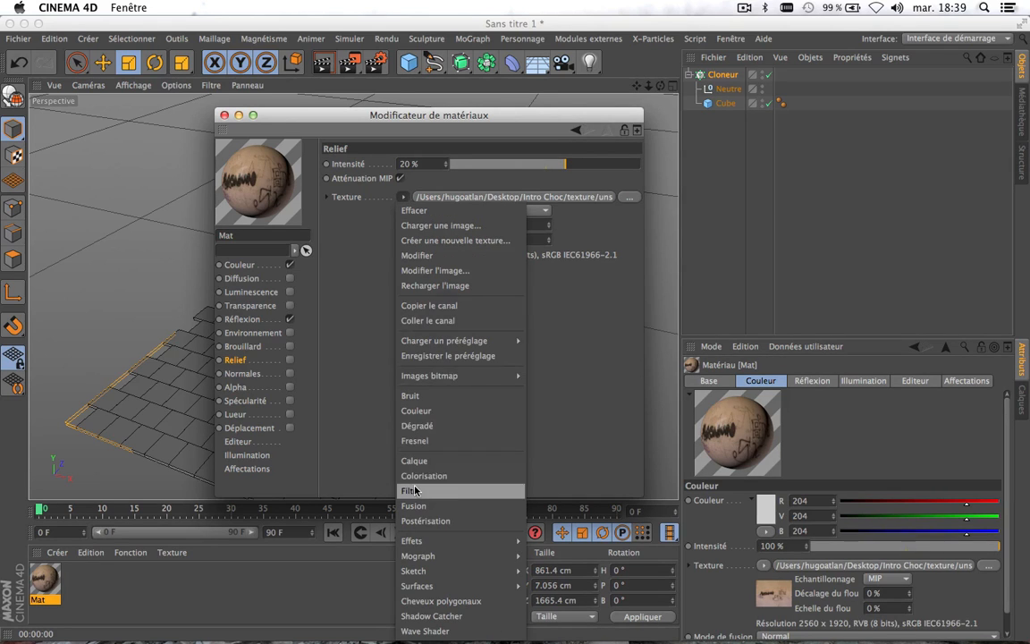
left_click(372, 436)
left_click(491, 197)
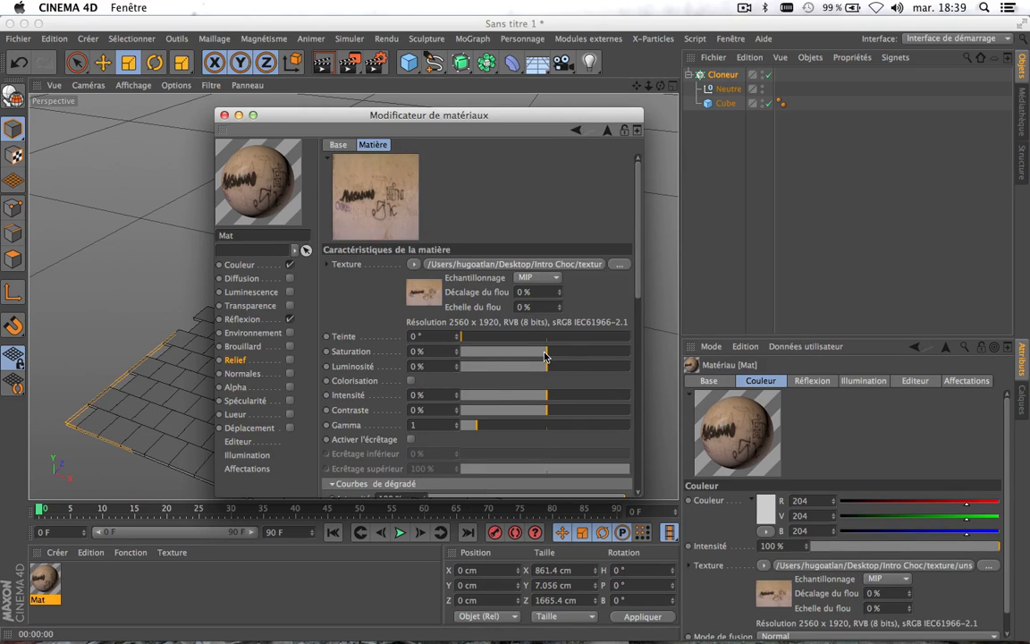
left_click_drag(547, 356, 438, 351)
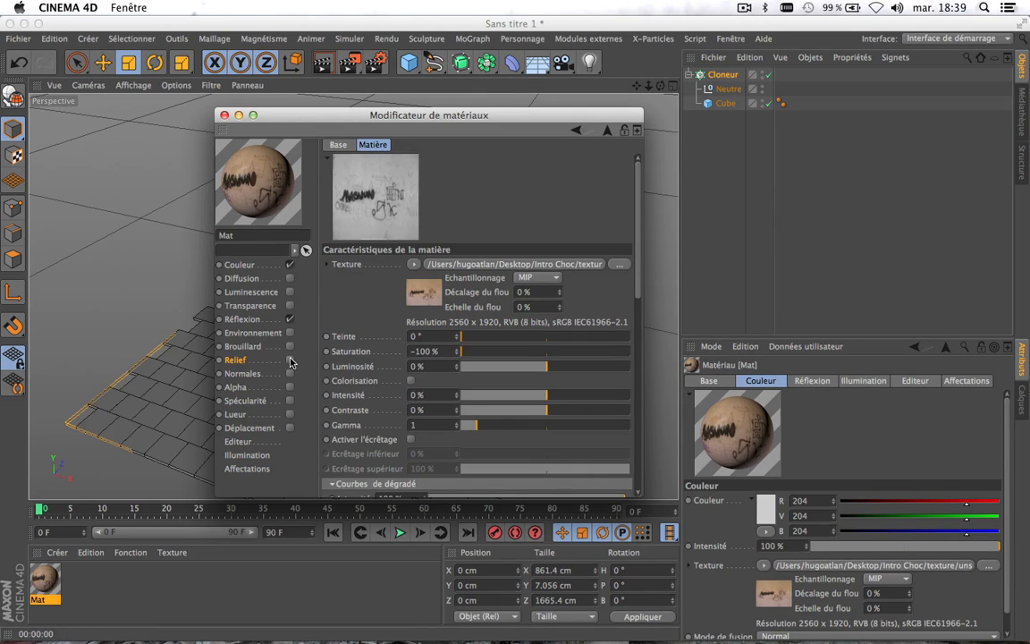
left_click(577, 131)
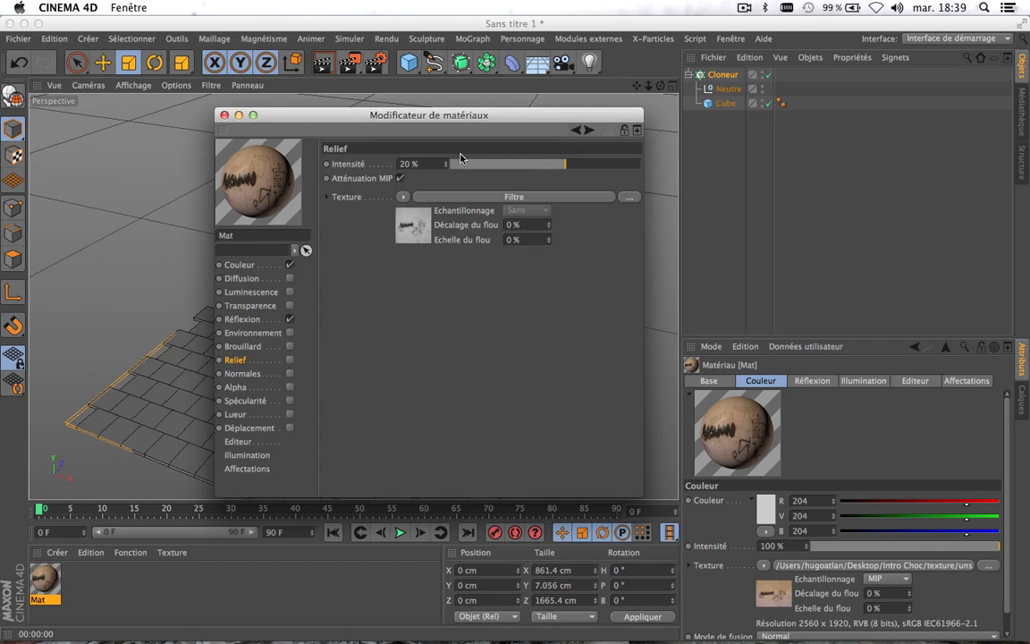
left_click(290, 360)
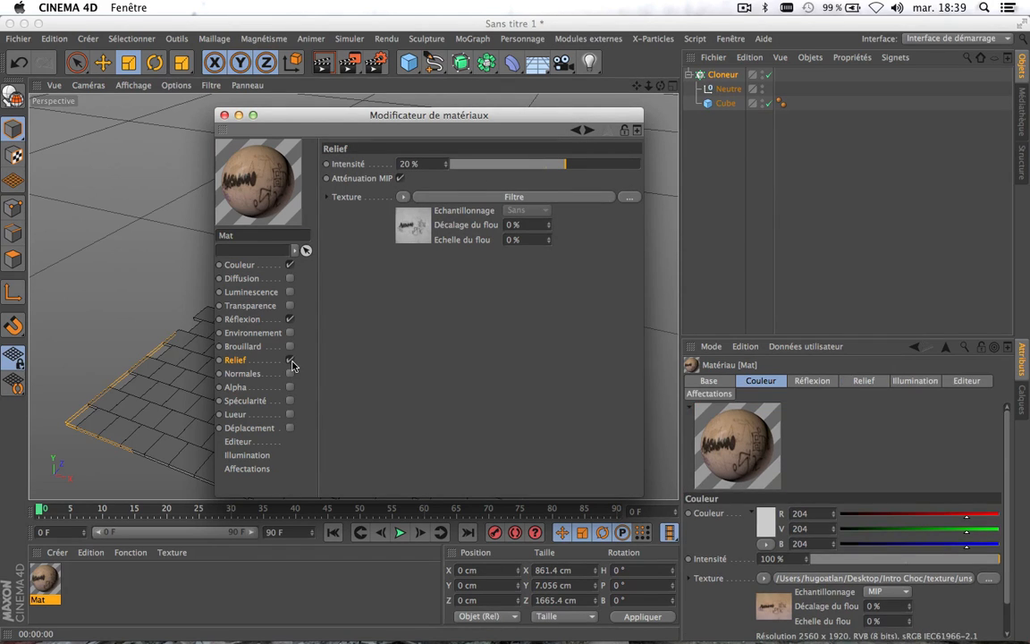
Step: Apply the graffiti material to the Cloner and set its texture projection type to Planaire
left_click(225, 115)
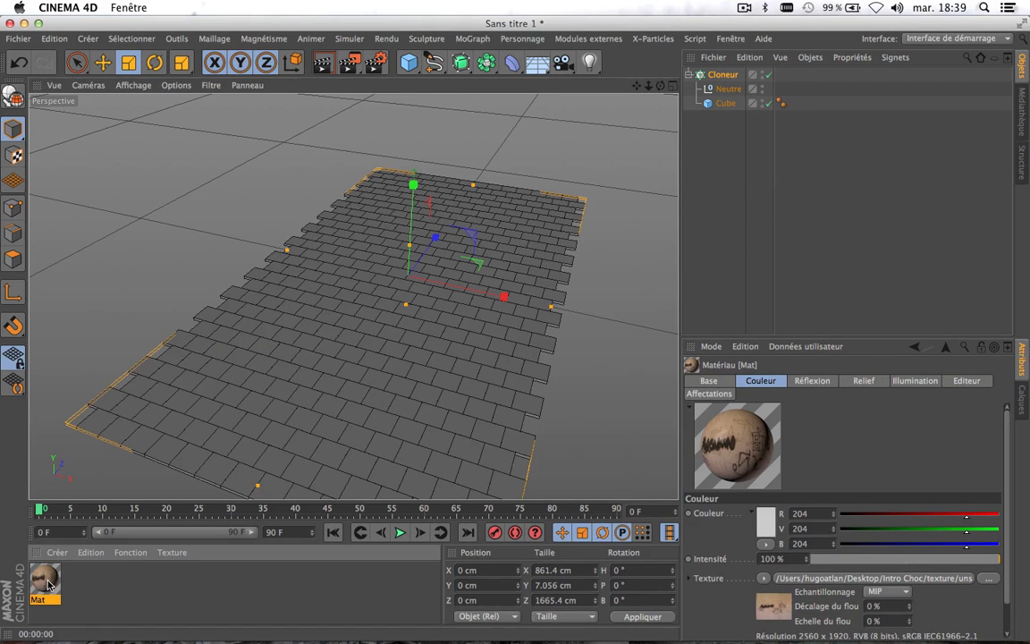
left_click_drag(47, 584, 721, 76)
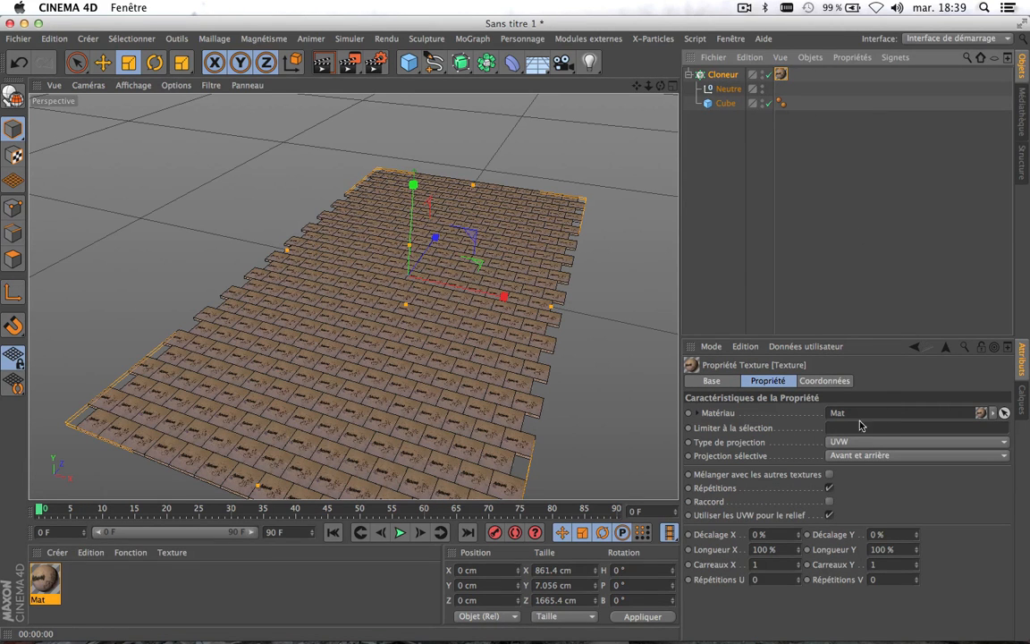
left_click(901, 444)
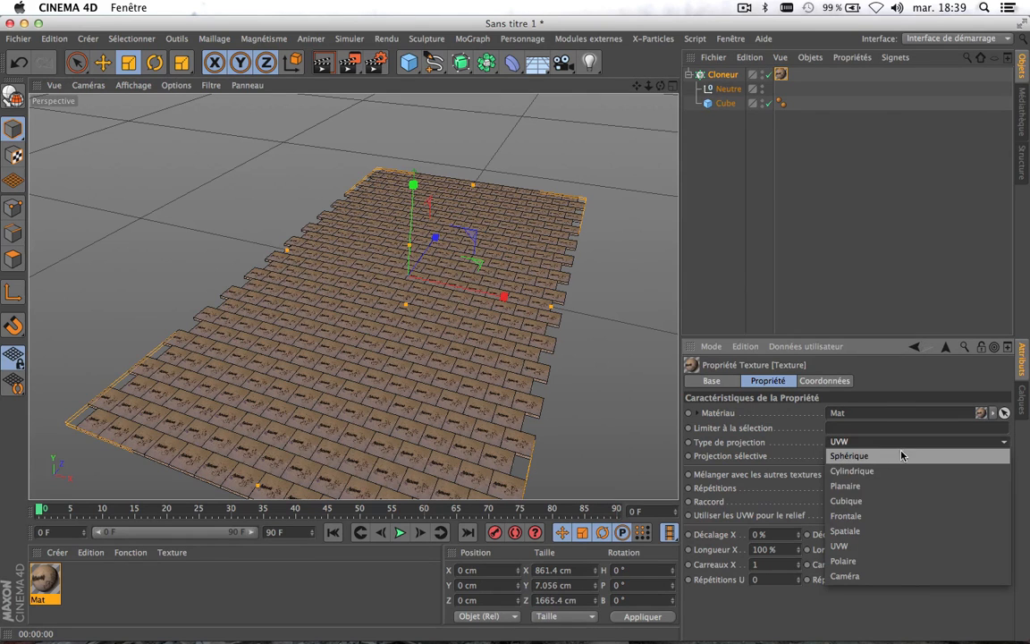
left_click(877, 488)
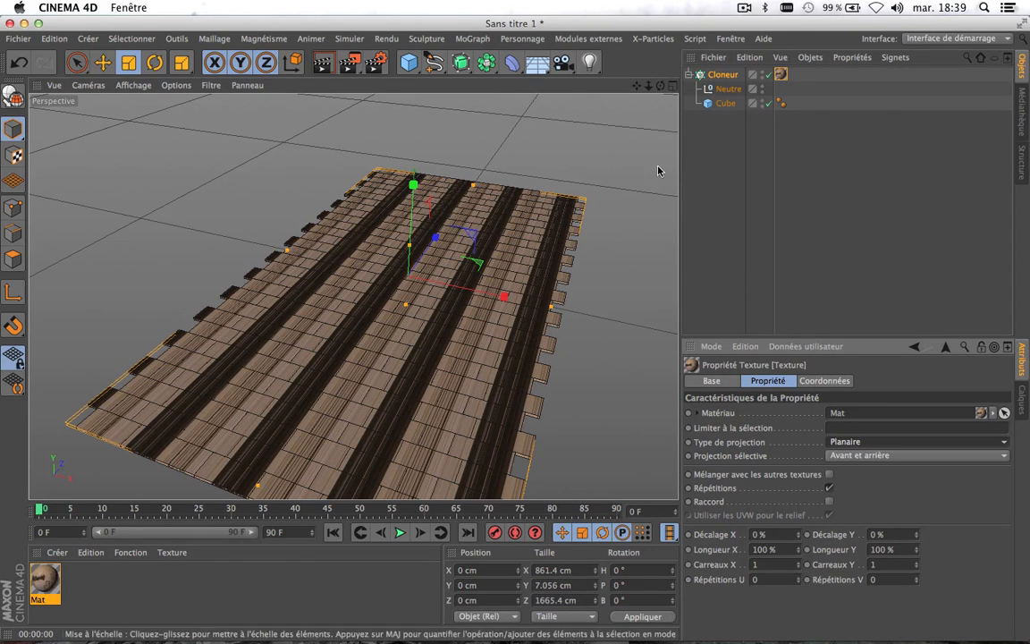
Step: Using texture and axis modes, rotate the planar projection to a 90° pitch and scale it uniformly to about 605 cm
left_click(13, 155)
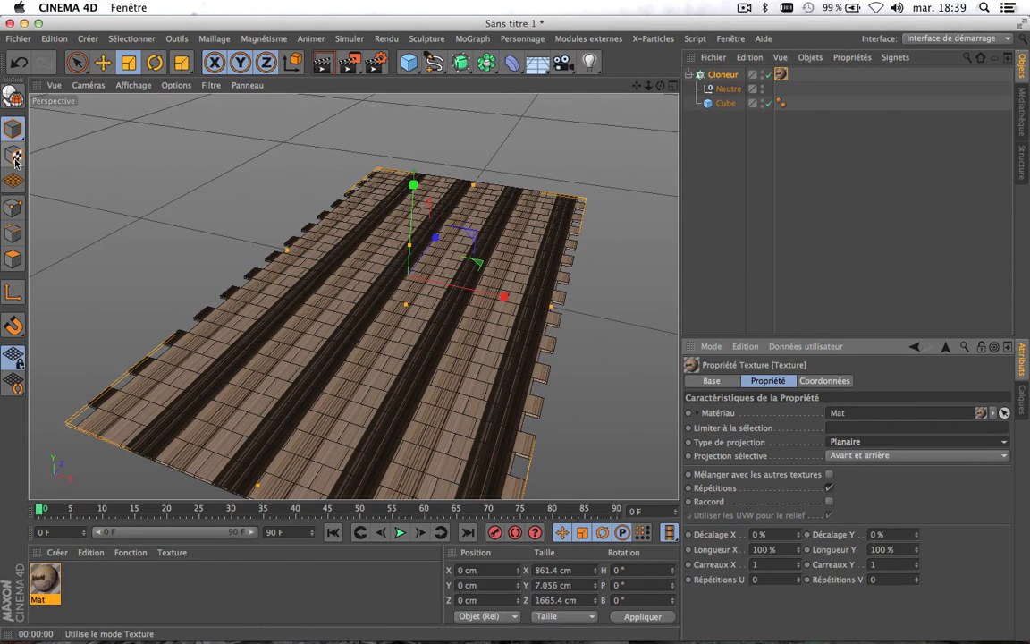
left_click(13, 156)
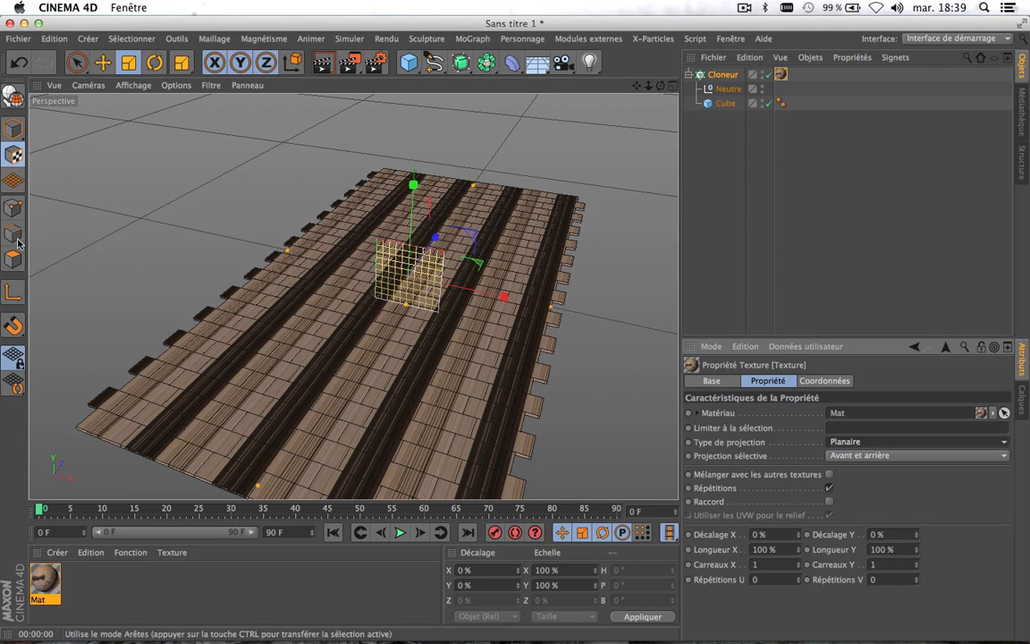
left_click(13, 295)
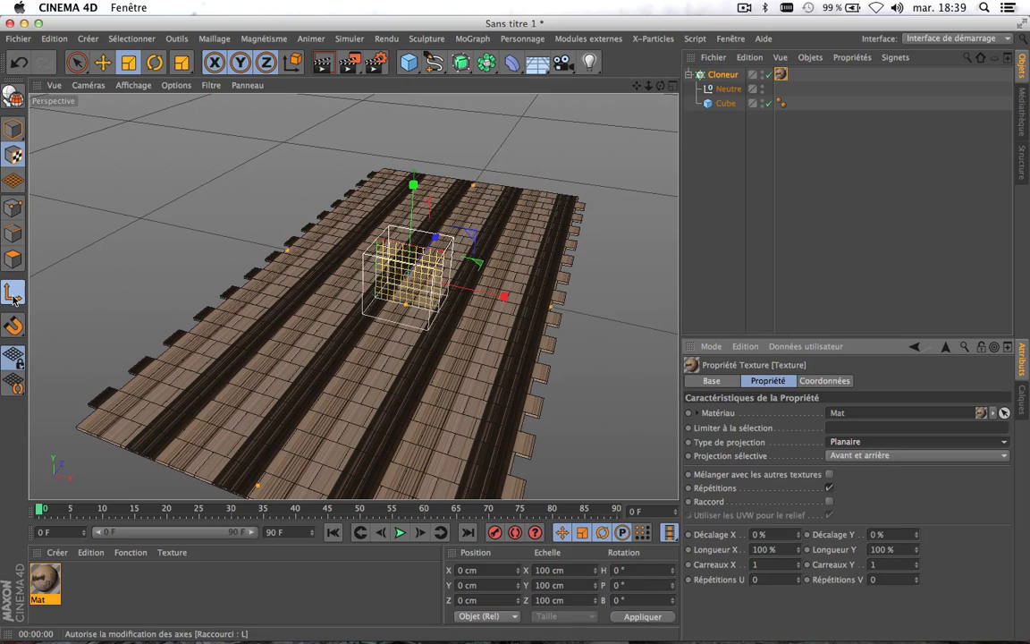
scroll(500, 223, "up", 2)
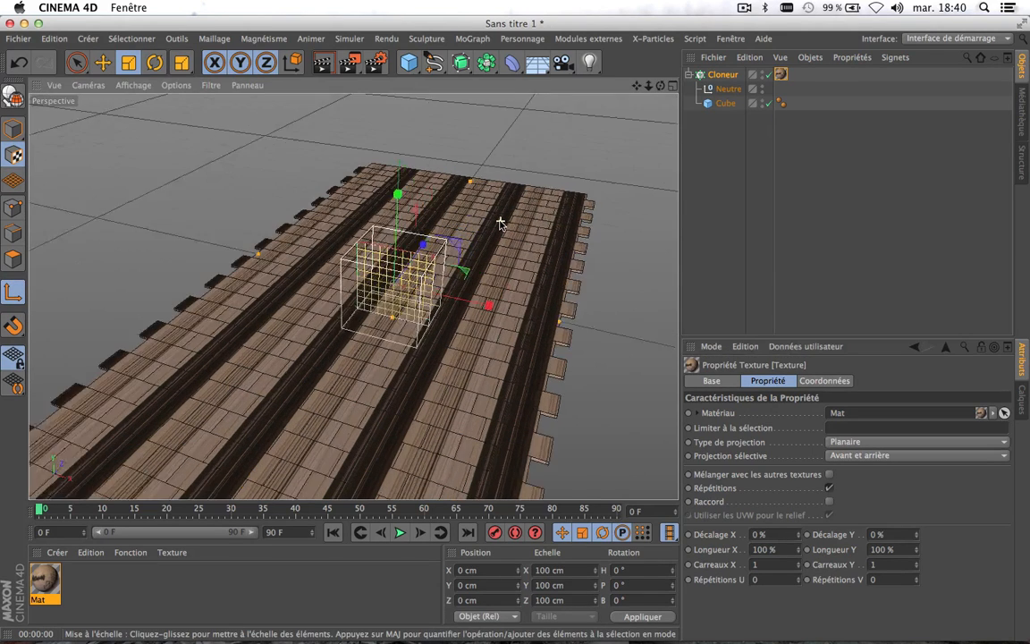
scroll(501, 224, "up", 1)
left_click(155, 62)
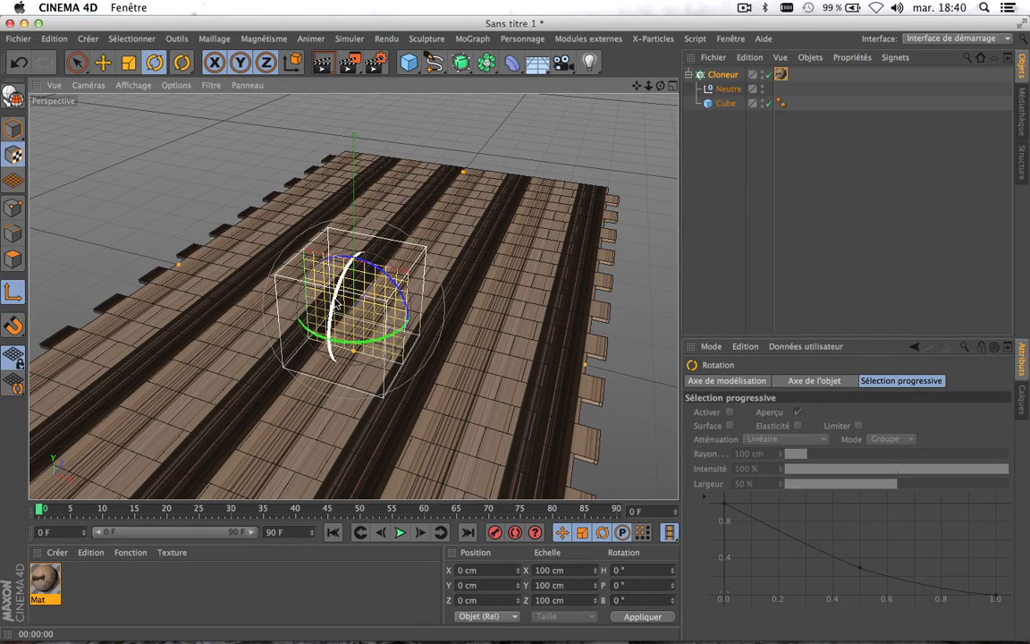
left_click_drag(338, 305, 321, 428)
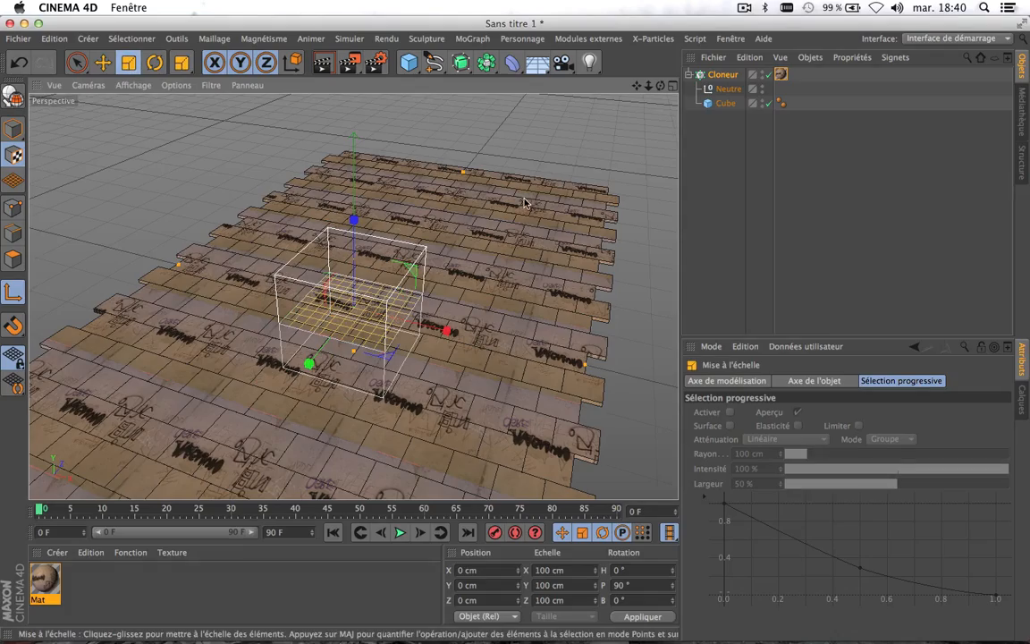
left_click_drag(504, 211, 948, 211)
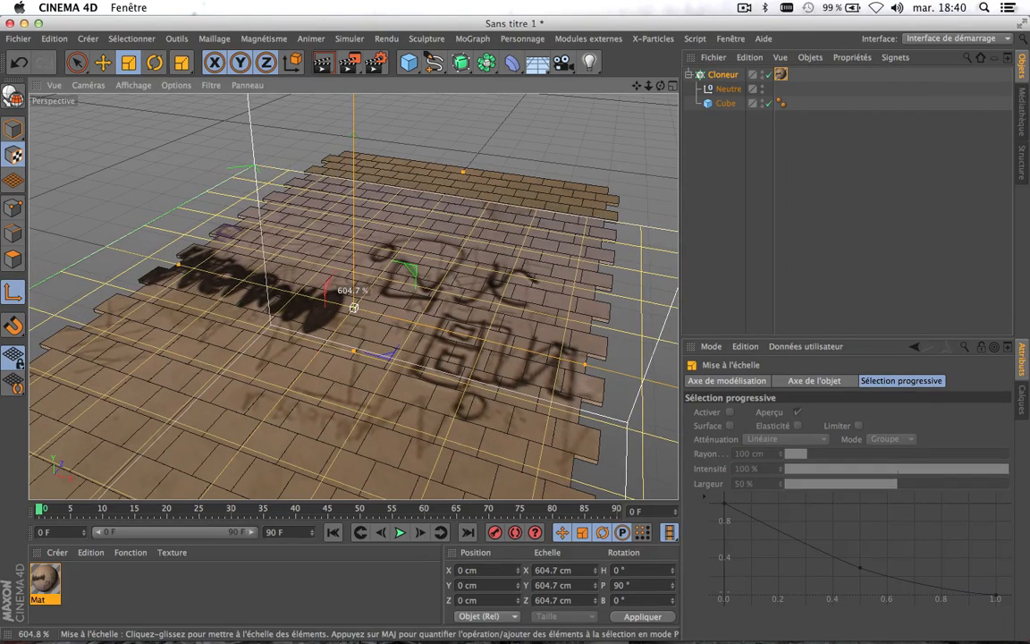
left_click_drag(354, 308, 354, 307)
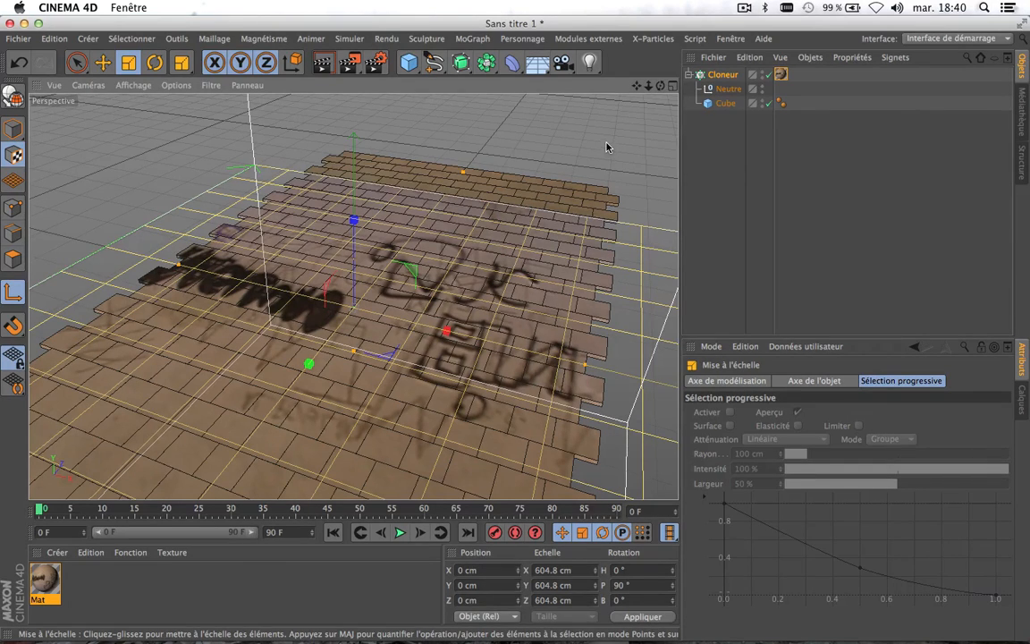
Step: Render the perspective view with nothing selected to check how the graffiti texture spreads across the tiled surface
left_click(734, 183)
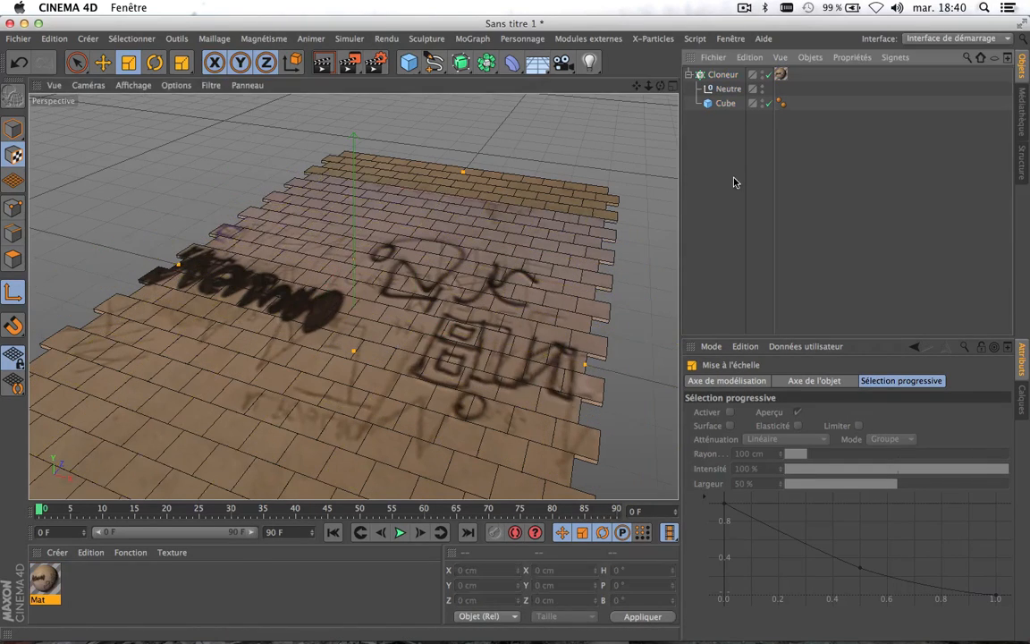
left_click(323, 64)
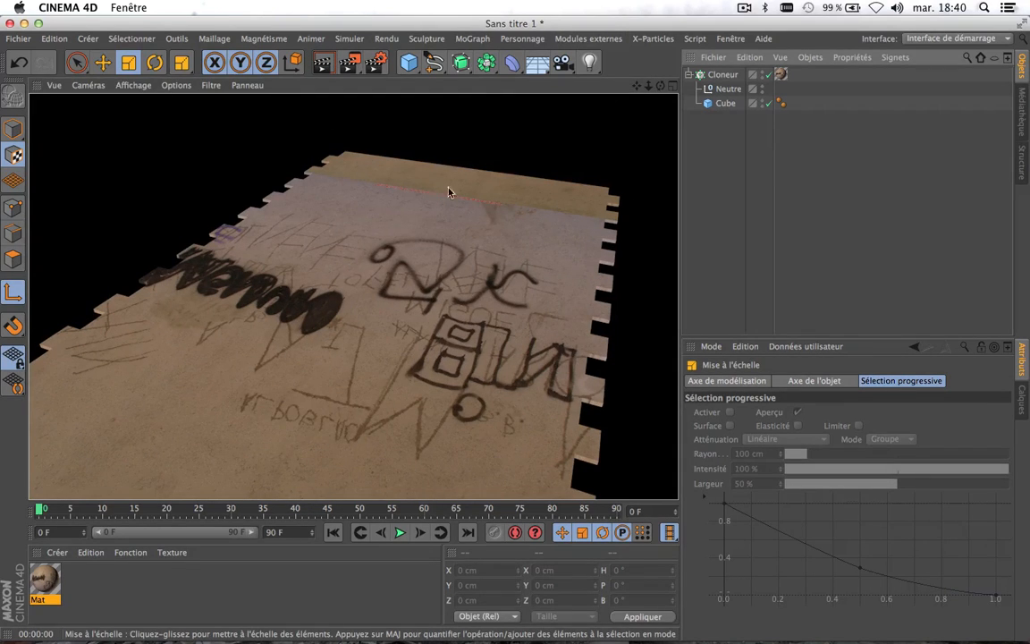
left_click_drag(506, 274, 416, 264, "alt")
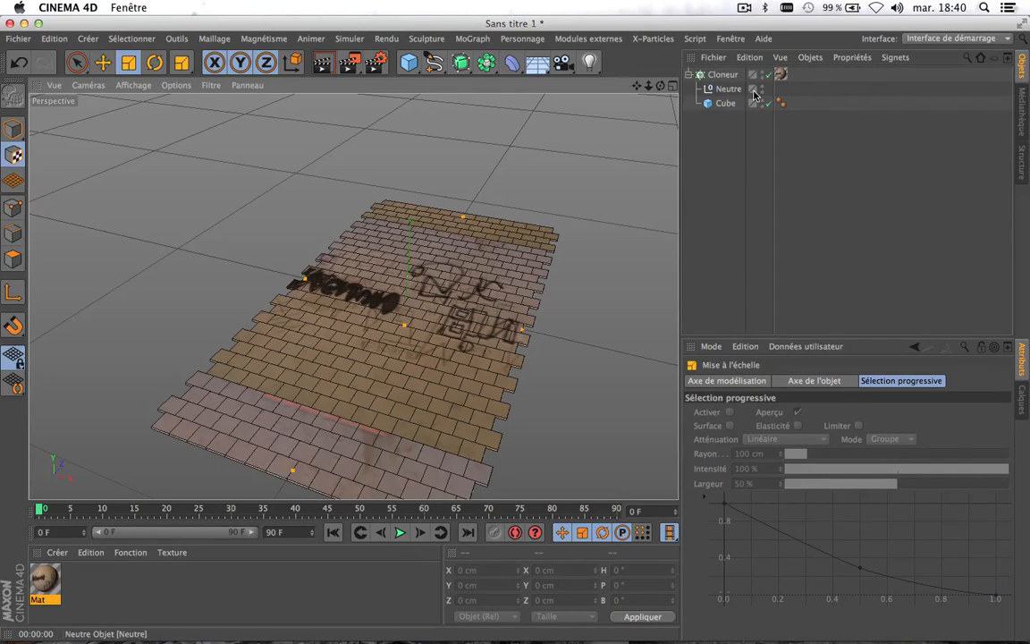
Step: Convert the Cloner's Cube into an editable polygon object
left_click(723, 105)
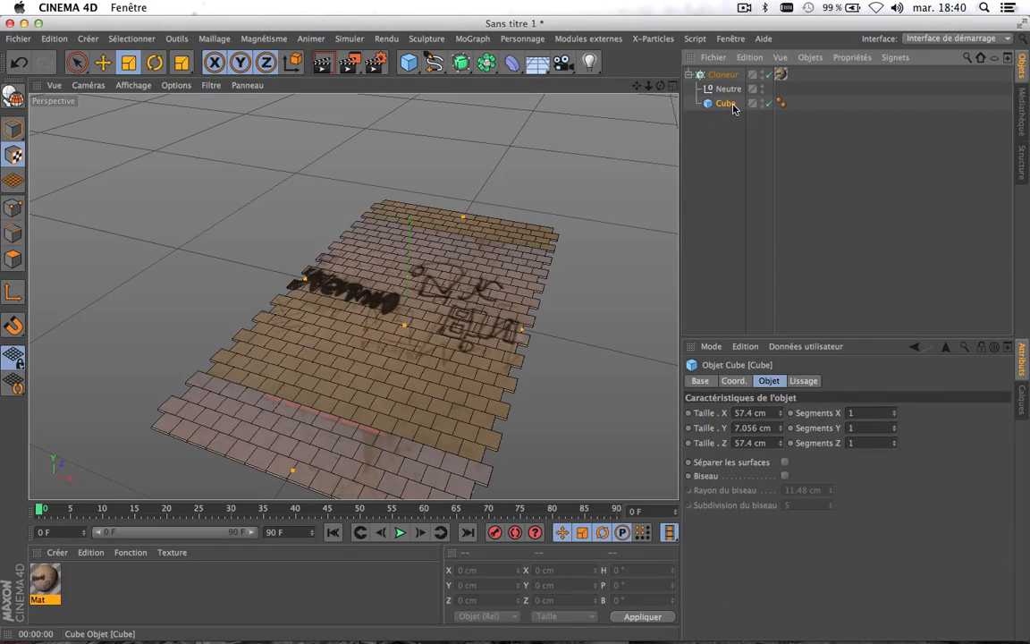
left_click(15, 98)
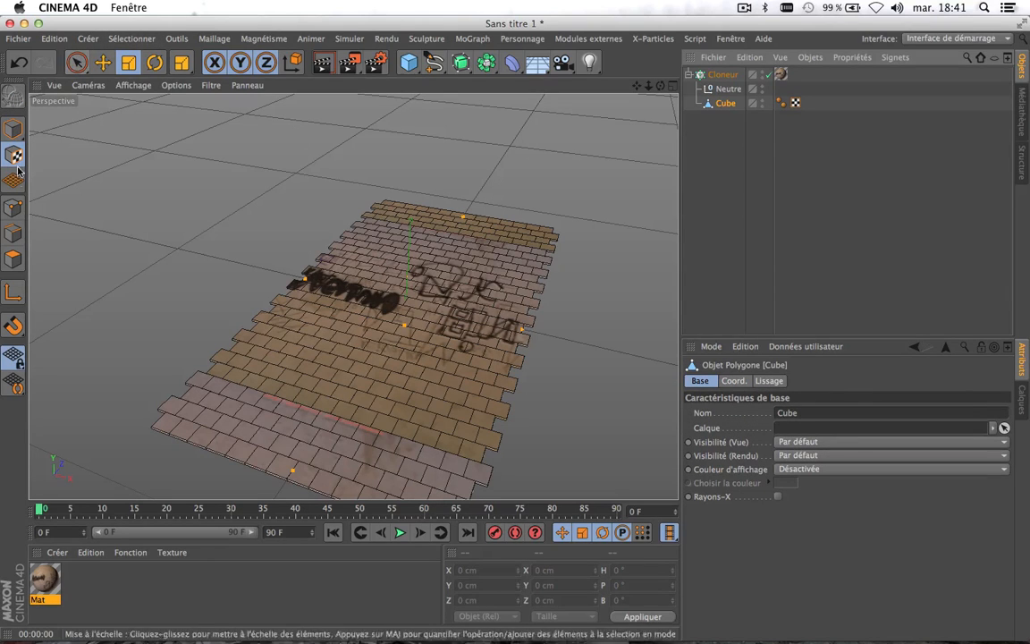
Step: Switch the Cube to polygon mode with the Live Selection brush and disable Limiter aux éléments visibles
left_click(14, 260)
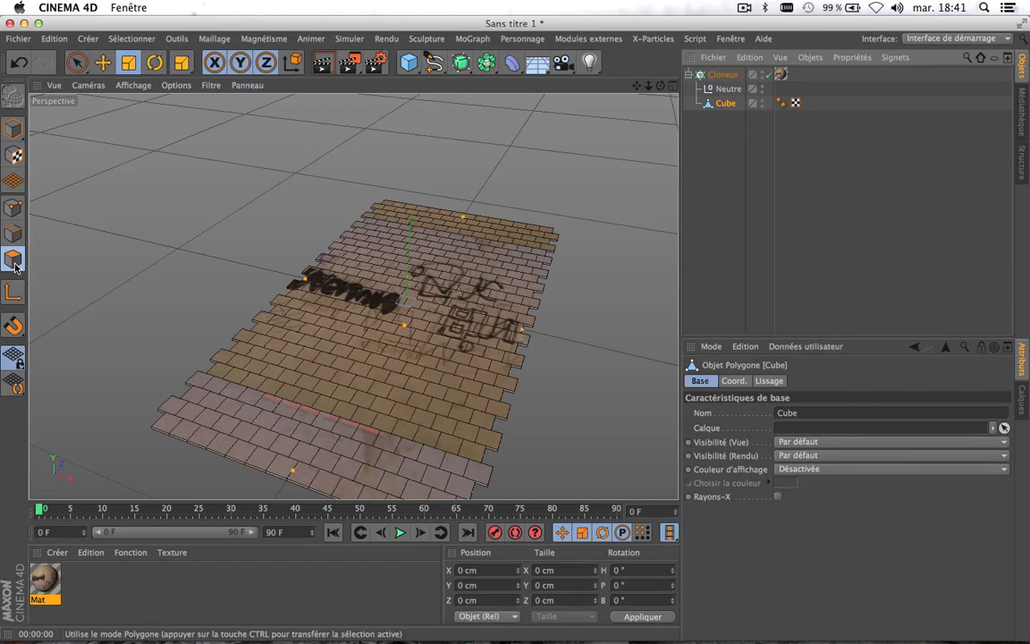
left_click(14, 127)
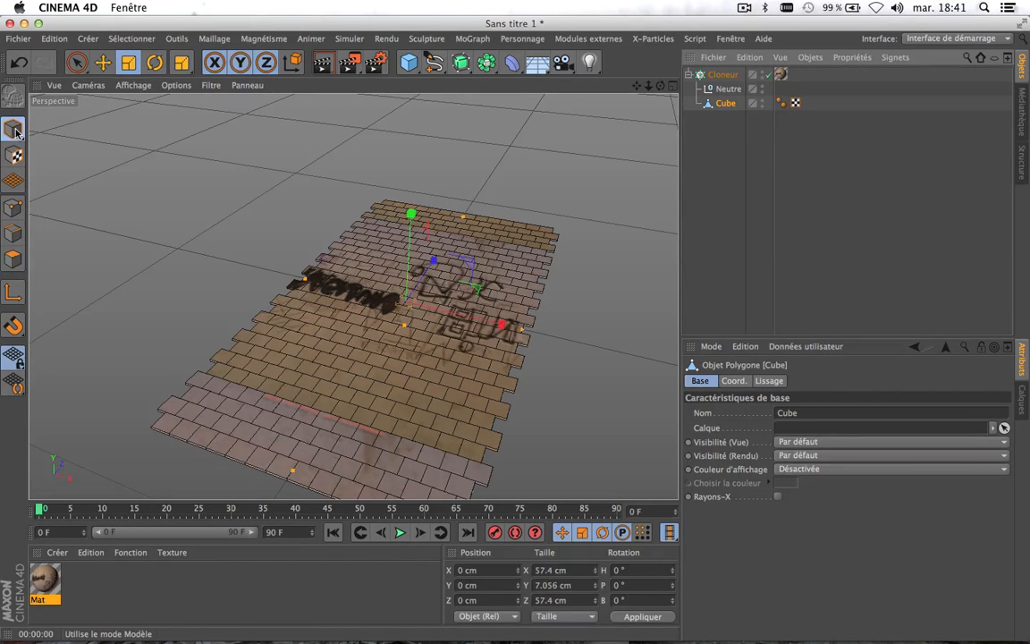
left_click(76, 62)
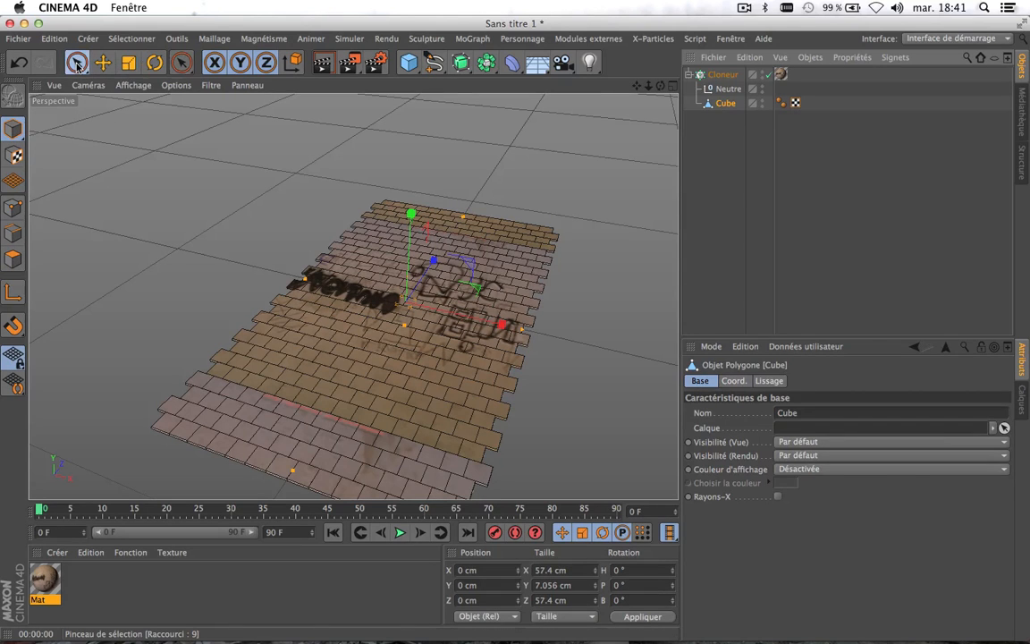
left_click(12, 262)
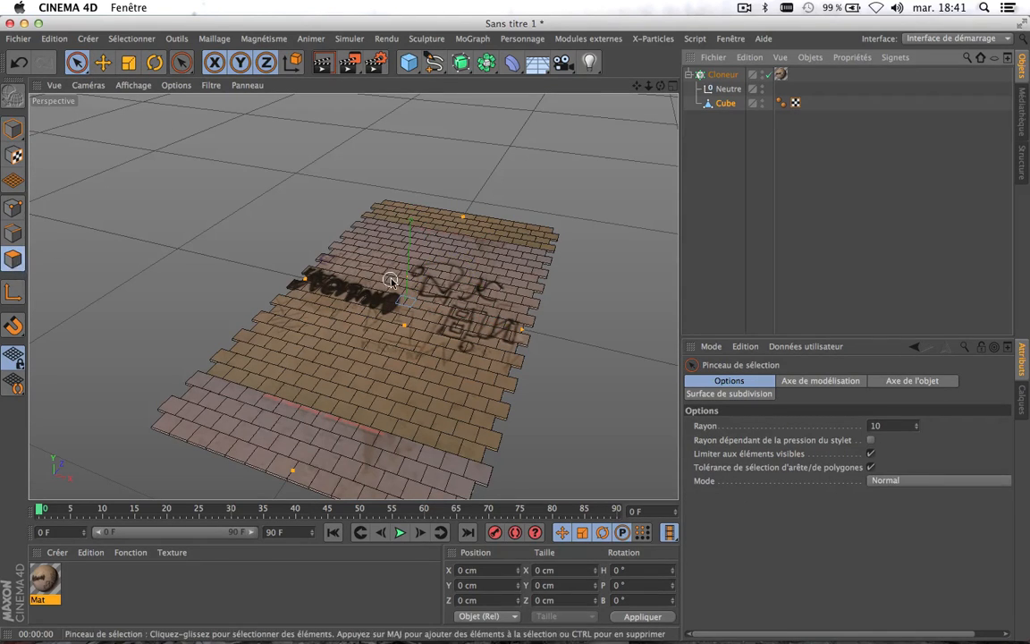
scroll(394, 286, "up", 5)
scroll(310, 289, "up", 5)
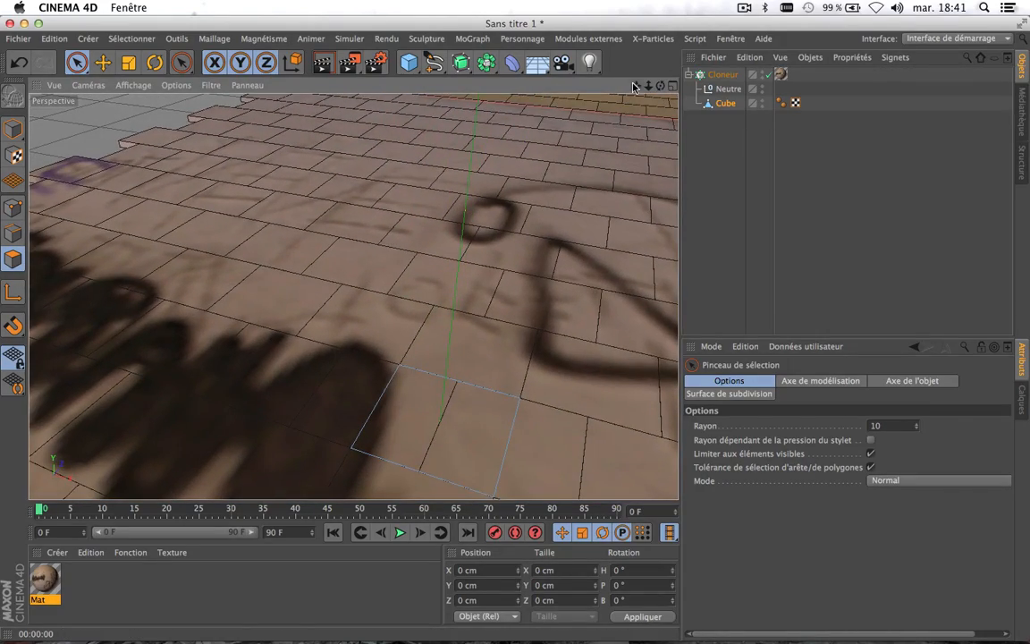
left_click_drag(633, 86, 443, 339)
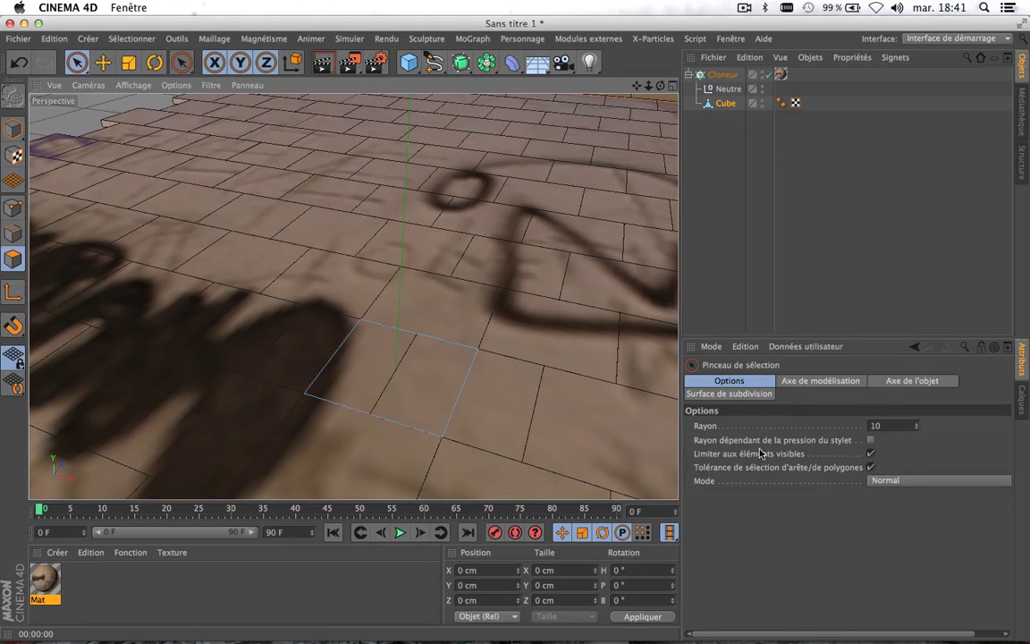
left_click(870, 455)
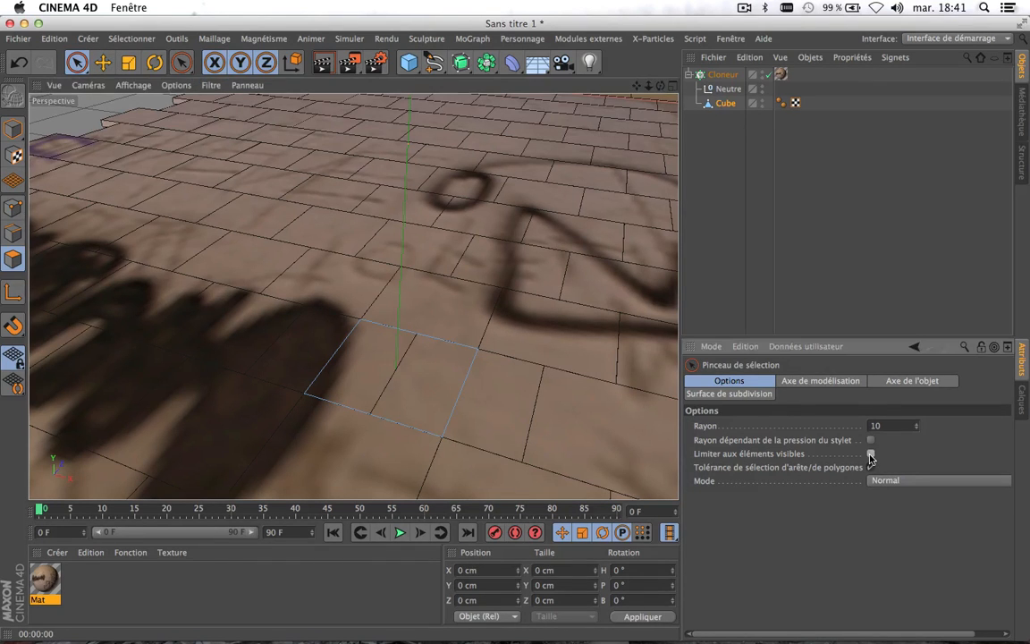
Step: Select the Cube's upper and lower faces through the tile and store them as a polygon selection
left_click_drag(661, 86, 604, 167)
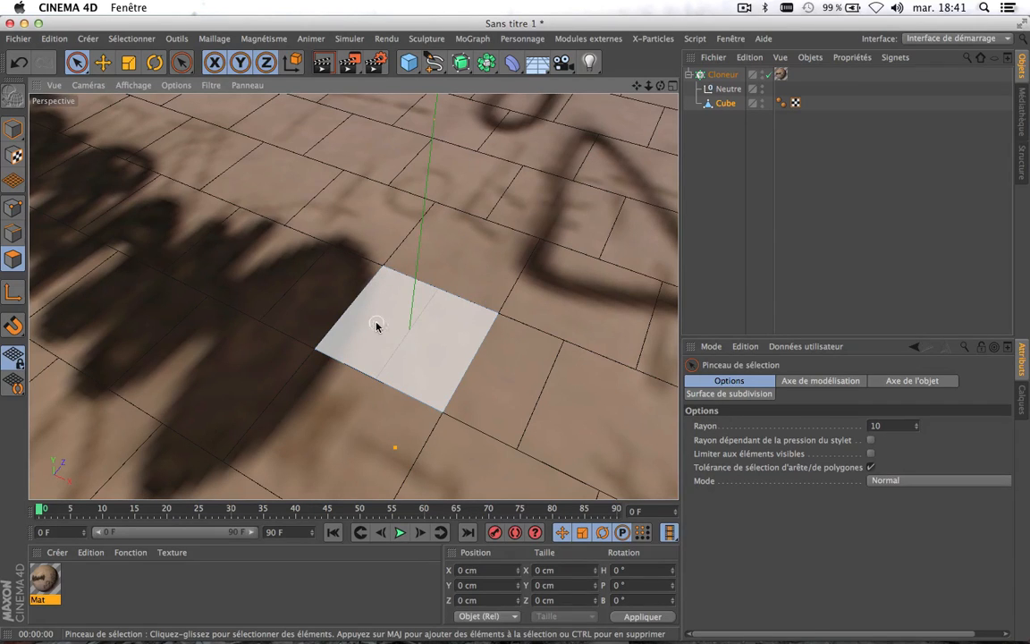
left_click(406, 354)
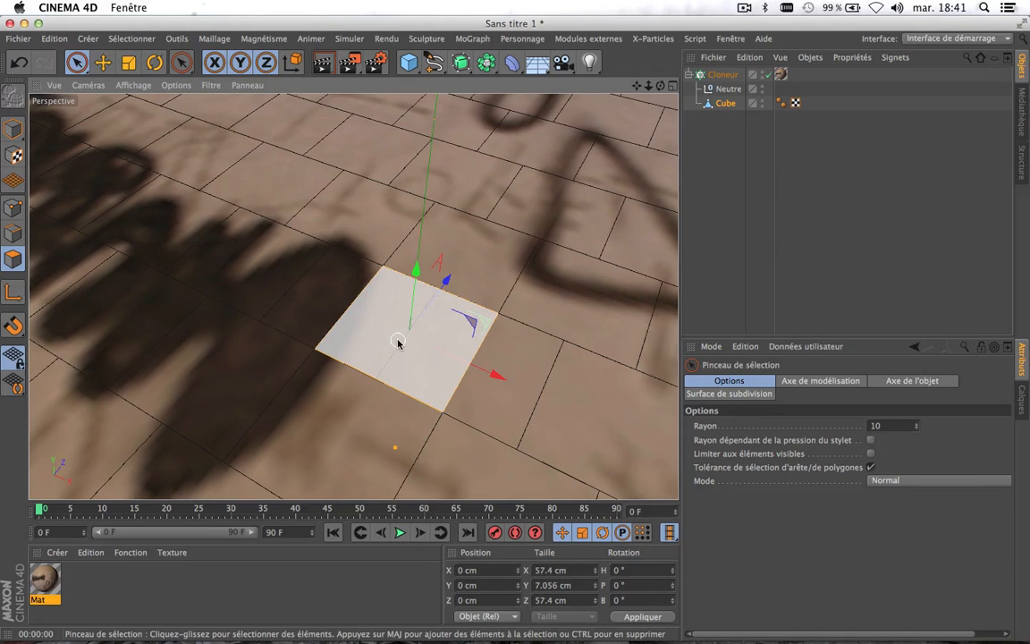
left_click(131, 38)
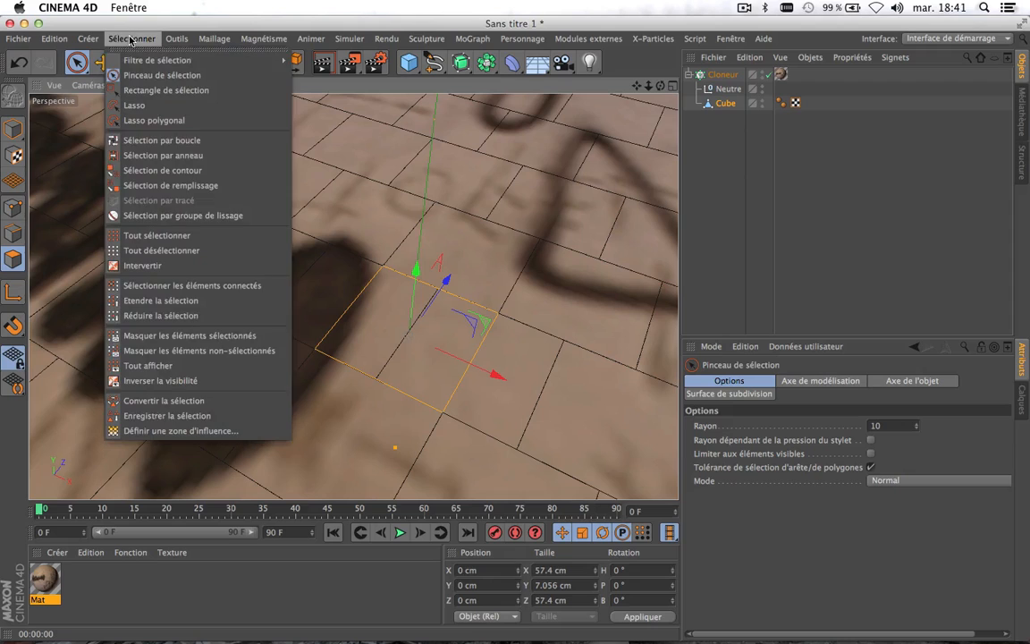
left_click(162, 417)
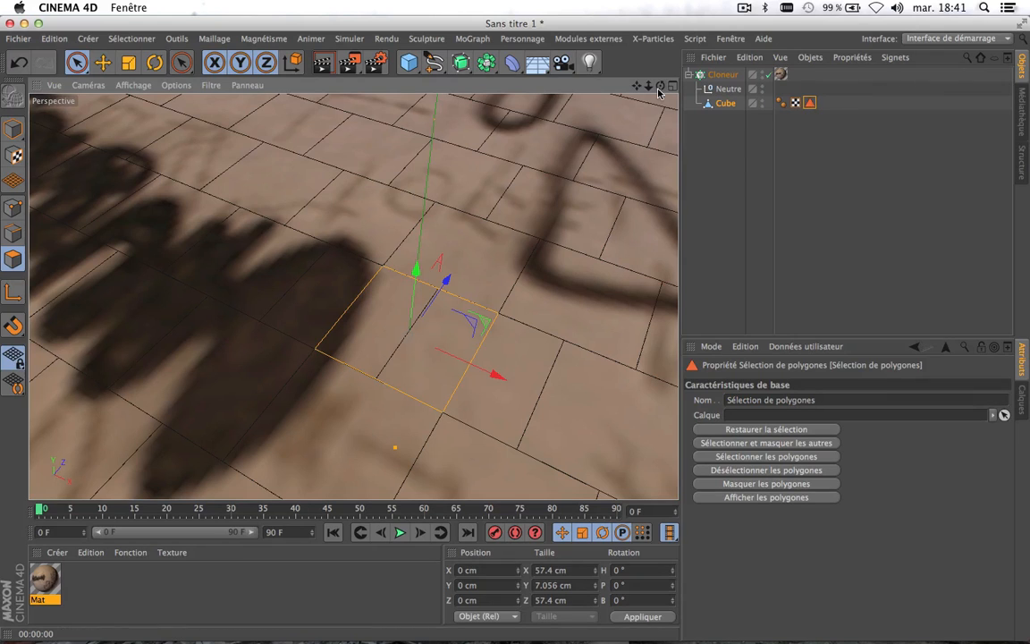
Step: Add a Randomisation effector to the Cloner
left_click(703, 169)
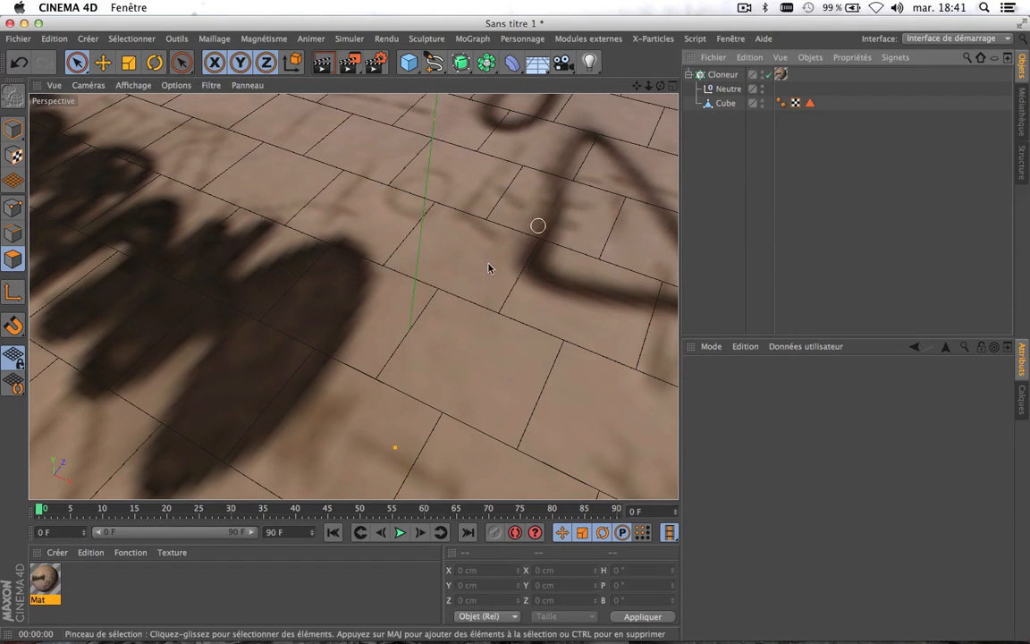
scroll(479, 271, "down", 6)
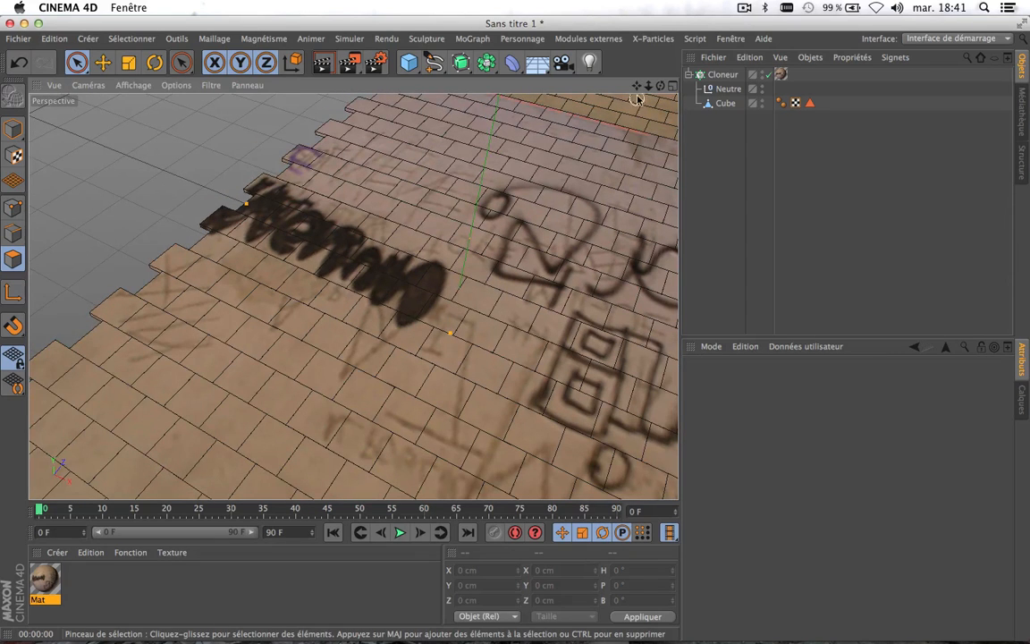
left_click_drag(637, 86, 588, 87)
left_click(737, 77)
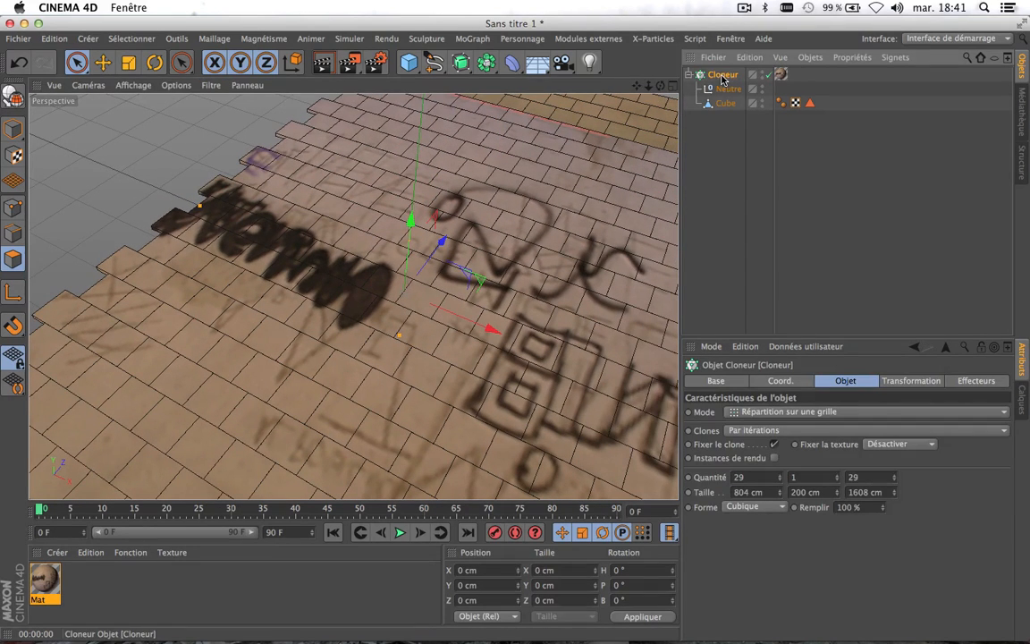
left_click(474, 40)
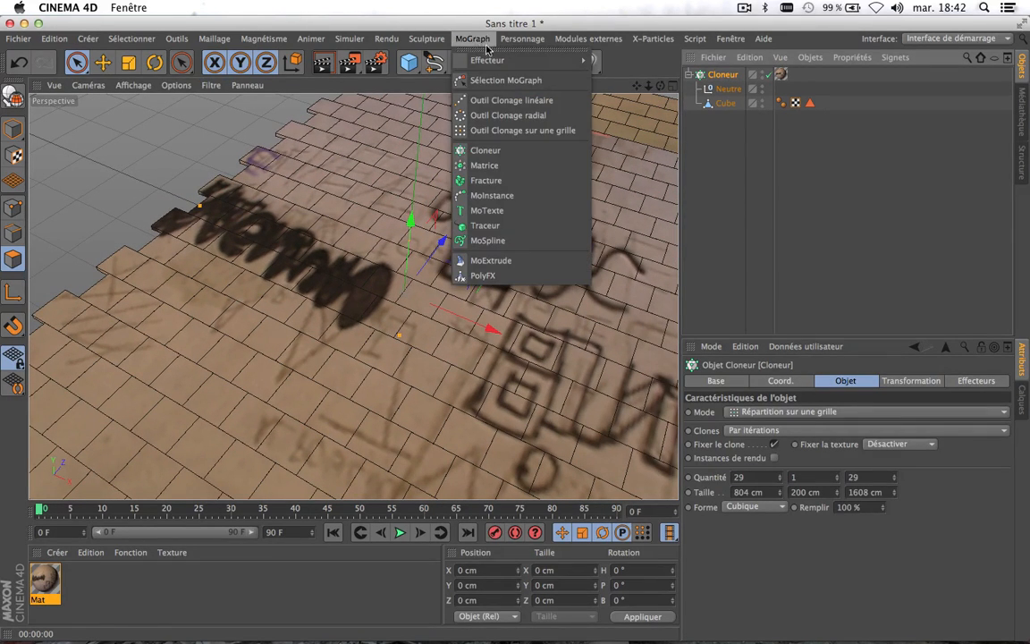
mouse_move(489, 61)
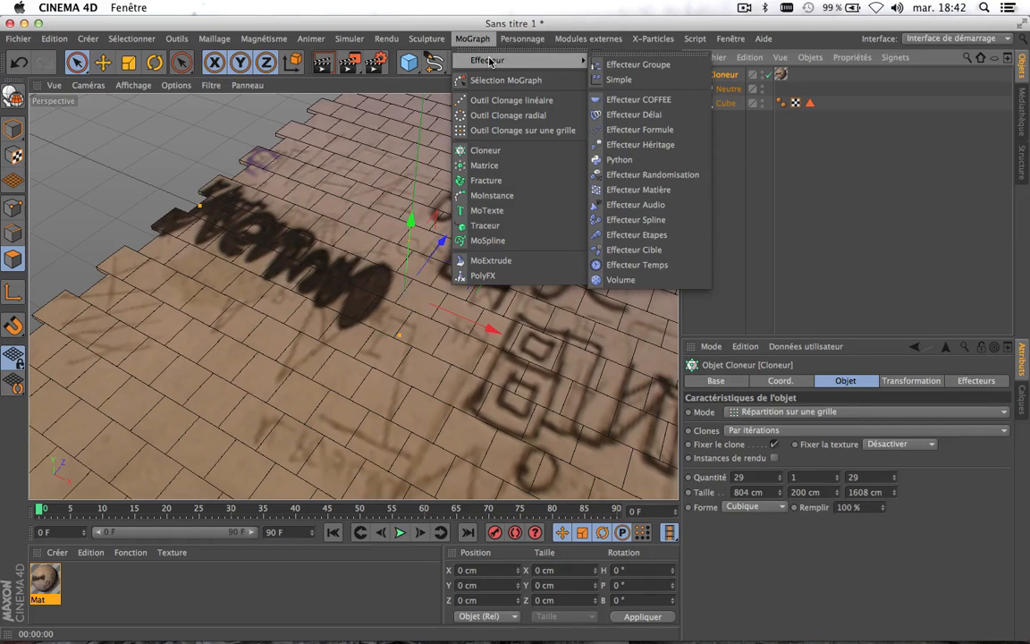
left_click(653, 176)
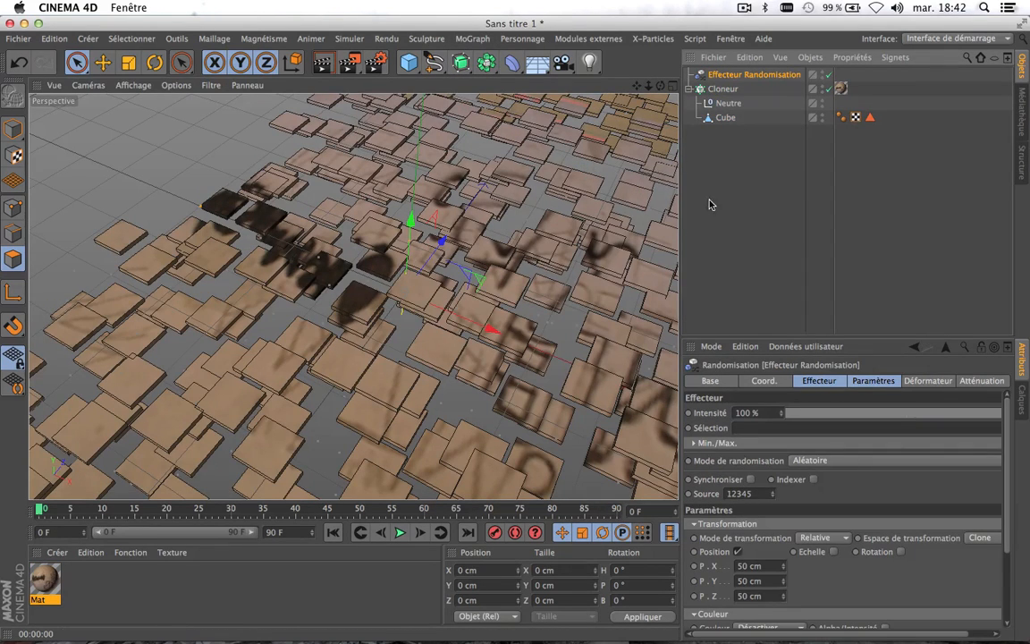
Step: Examine the Randomisation effector's Atténuation and Effecteur settings and the Cloner's list of effectors
left_click(928, 381)
left_click(974, 383)
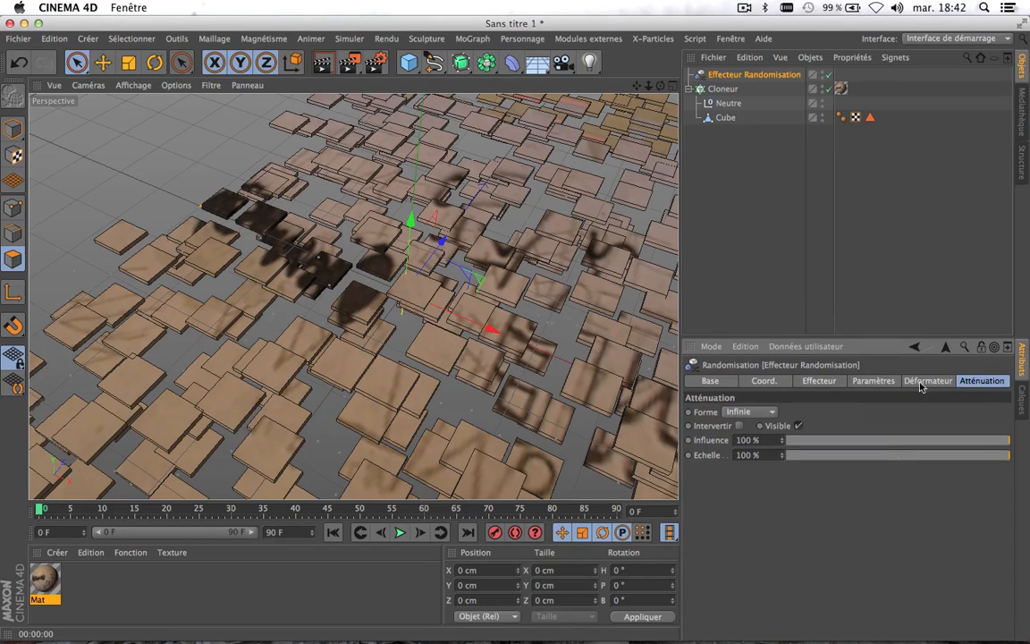
left_click(834, 382)
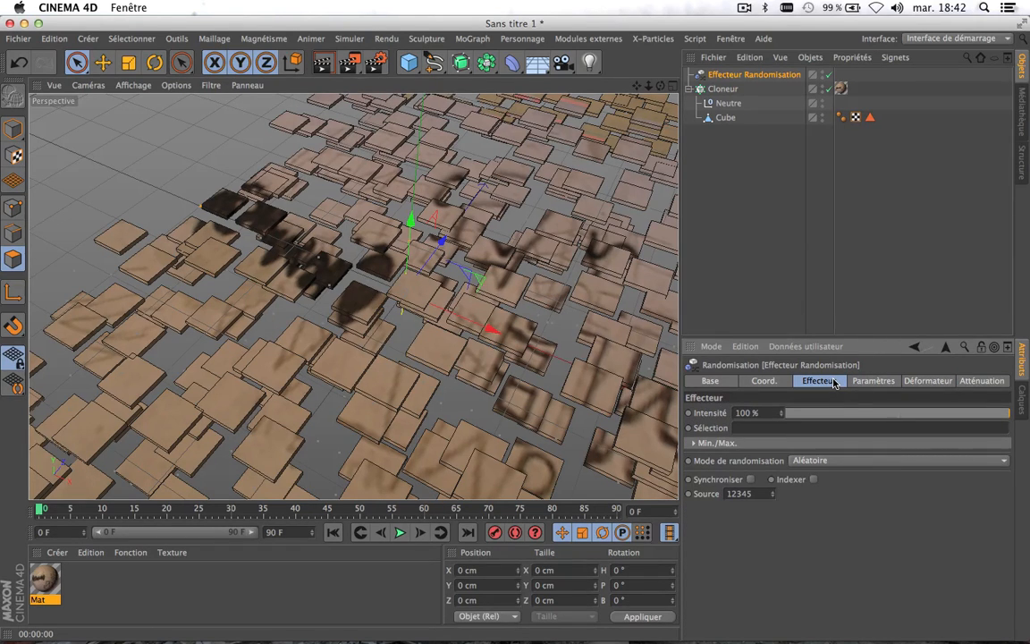
left_click(724, 90)
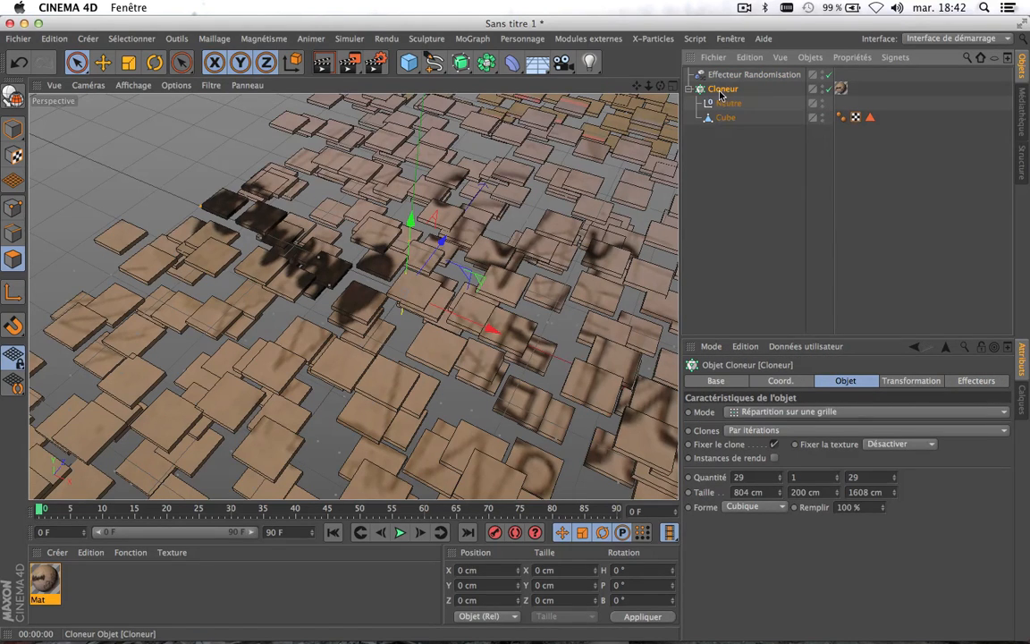
left_click(993, 383)
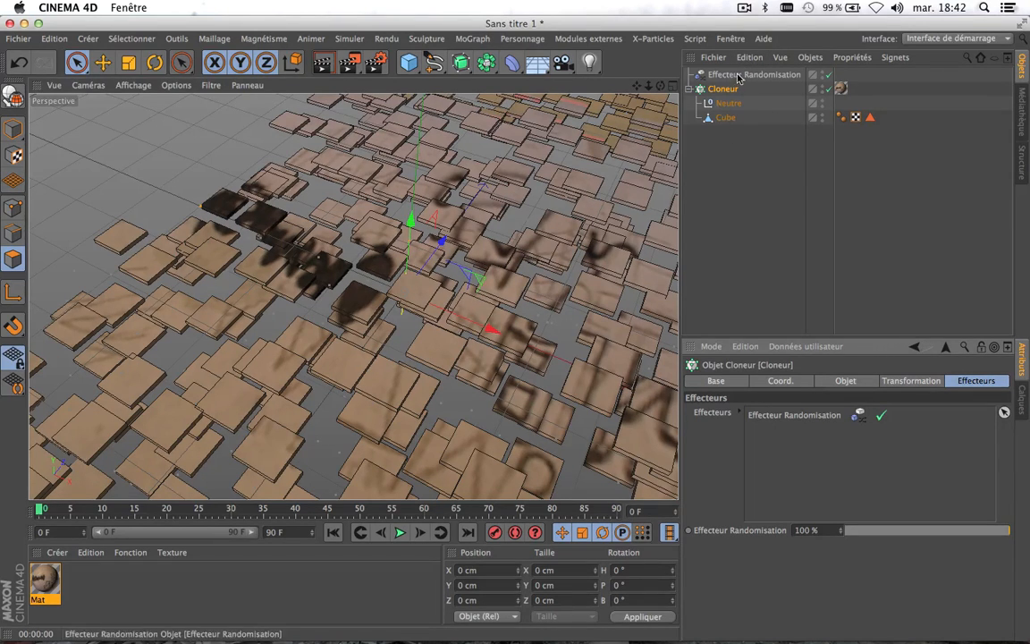
left_click(722, 193)
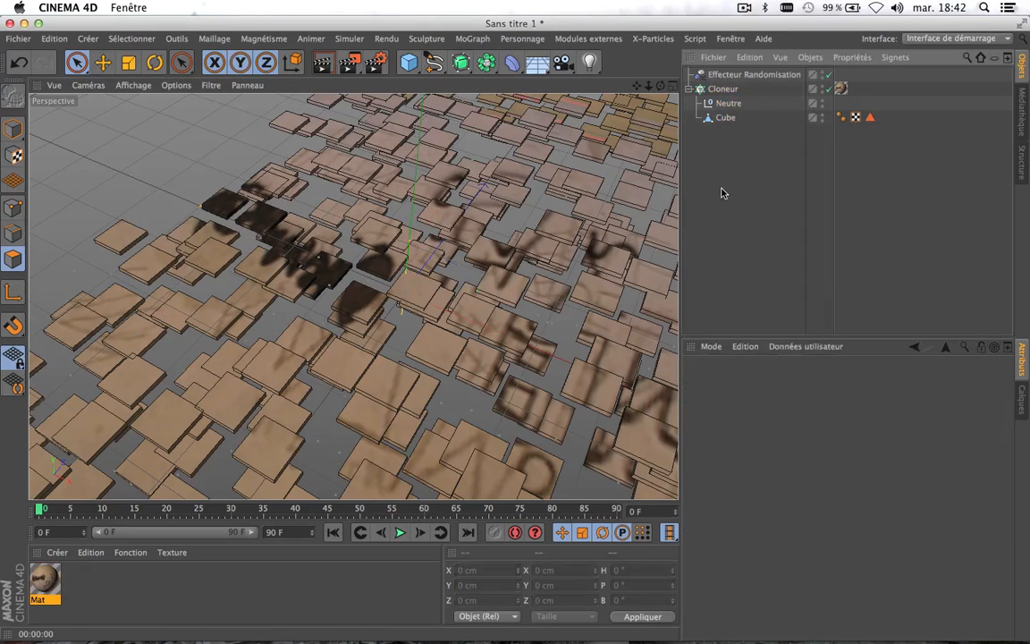
Step: Try Randomisation effector intensities of 9 %, 71 % and 63 % to check how the texture follows the displaced tiles
left_click(754, 74)
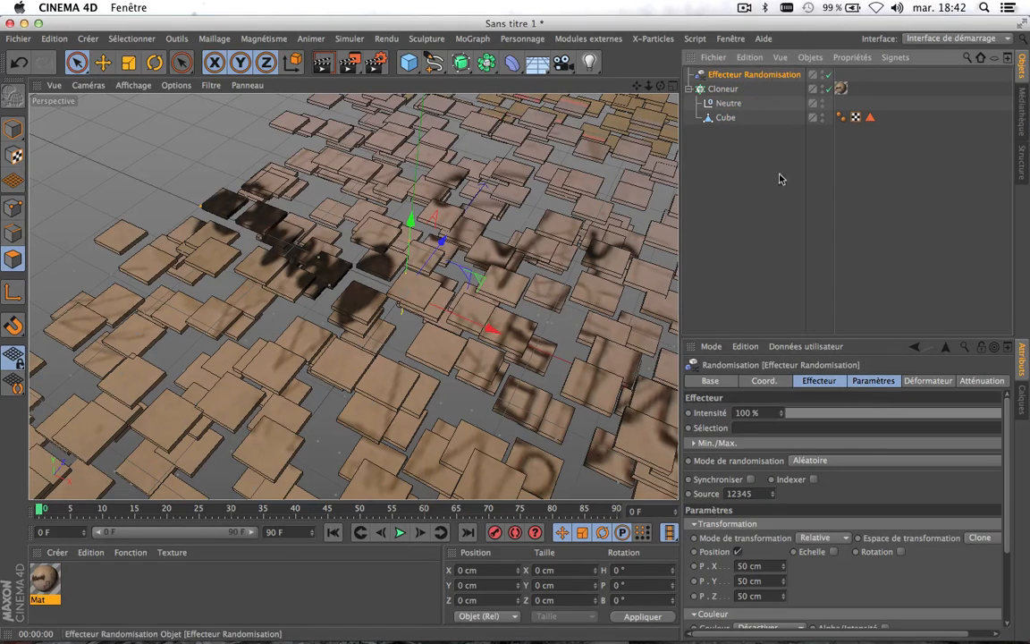
left_click_drag(782, 412, 805, 413)
scroll(344, 293, "up", 5)
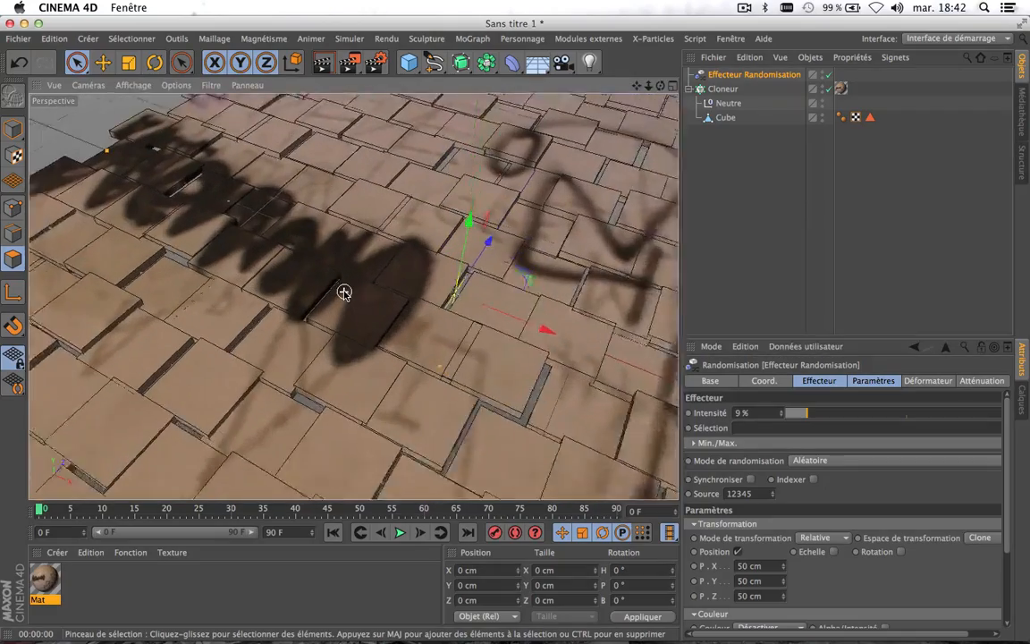
scroll(344, 293, "up", 1)
left_click_drag(842, 420, 959, 386)
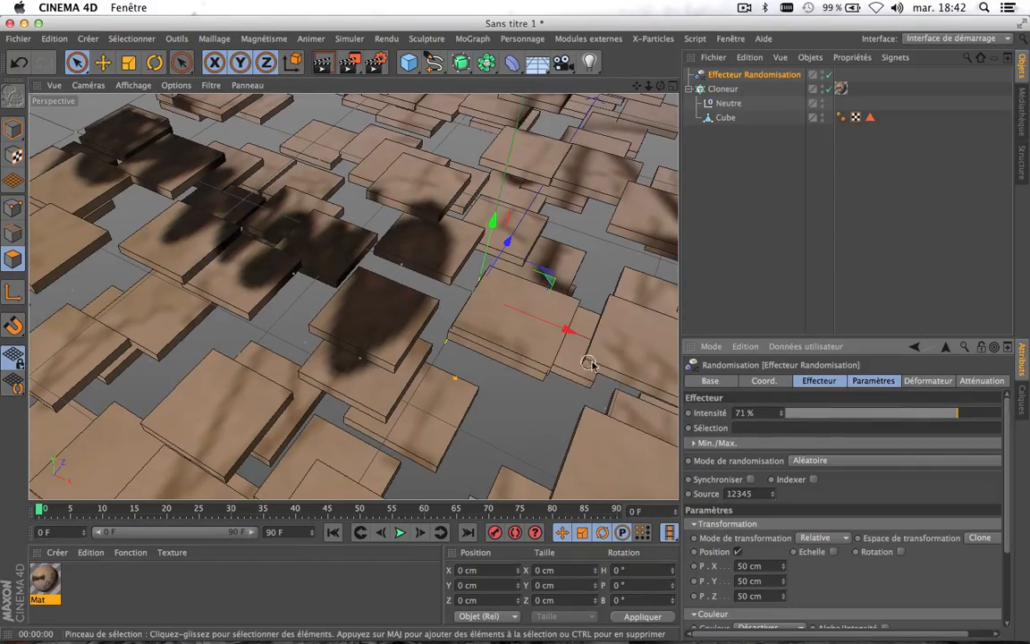
left_click_drag(888, 412, 939, 463)
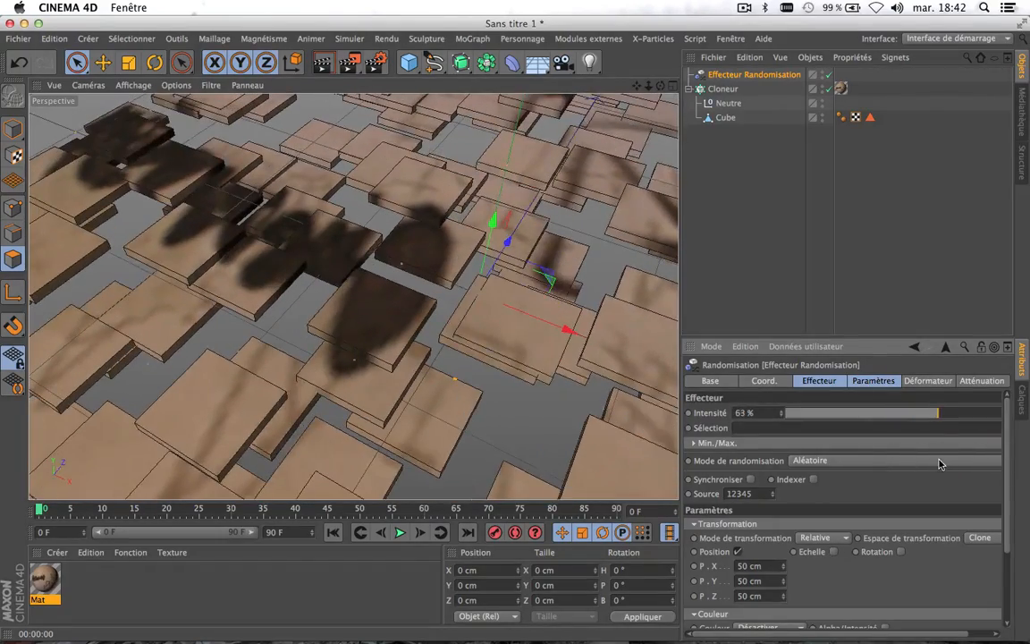
Step: Set the Cloner's Fixer la texture option to Direct
left_click(723, 88)
left_click(975, 381)
left_click(831, 381)
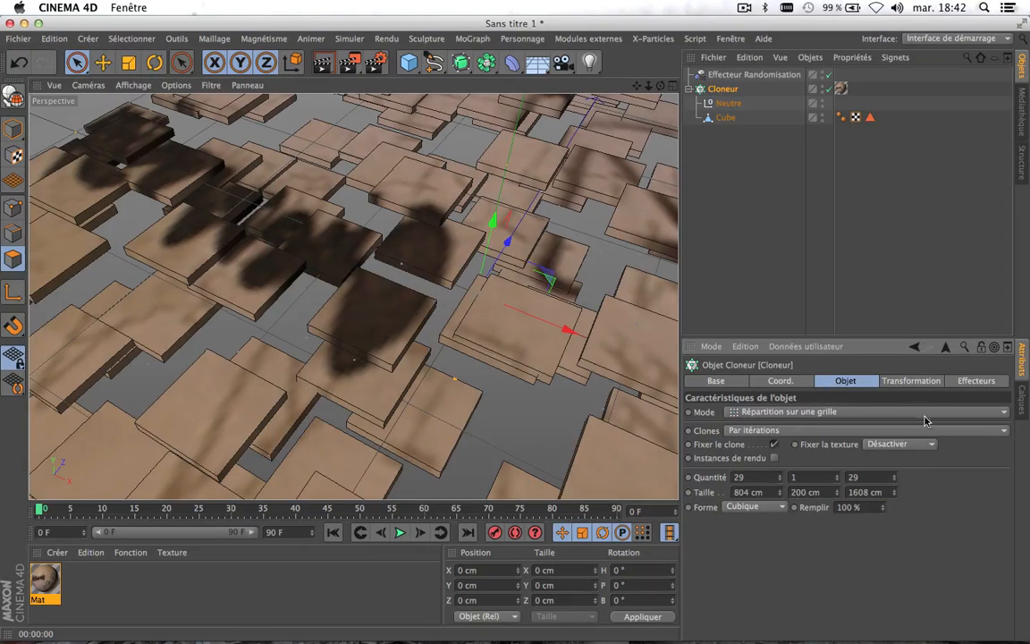
left_click(890, 446)
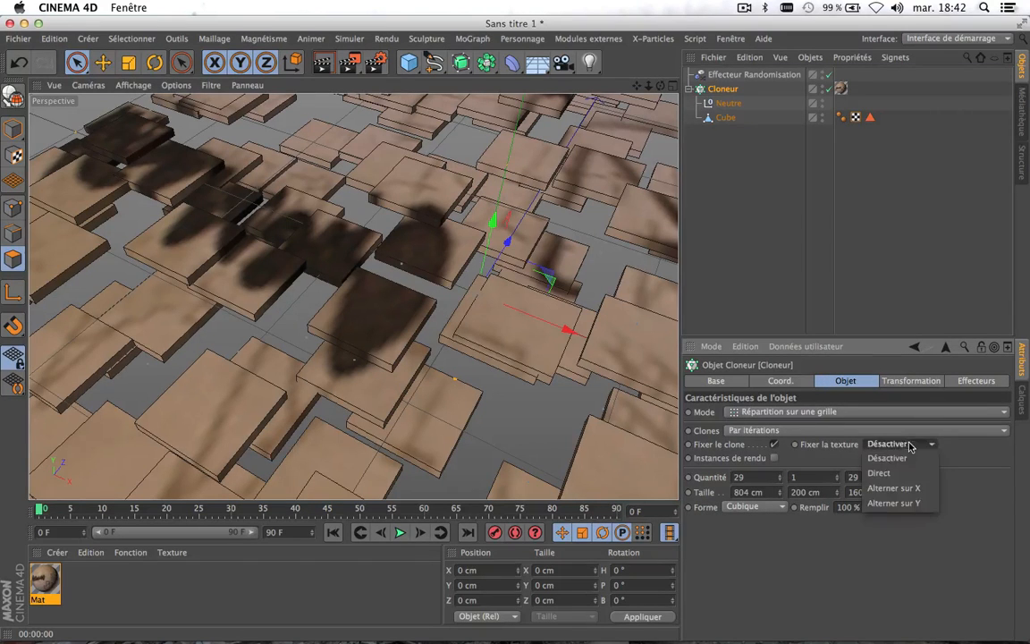
left_click(889, 471)
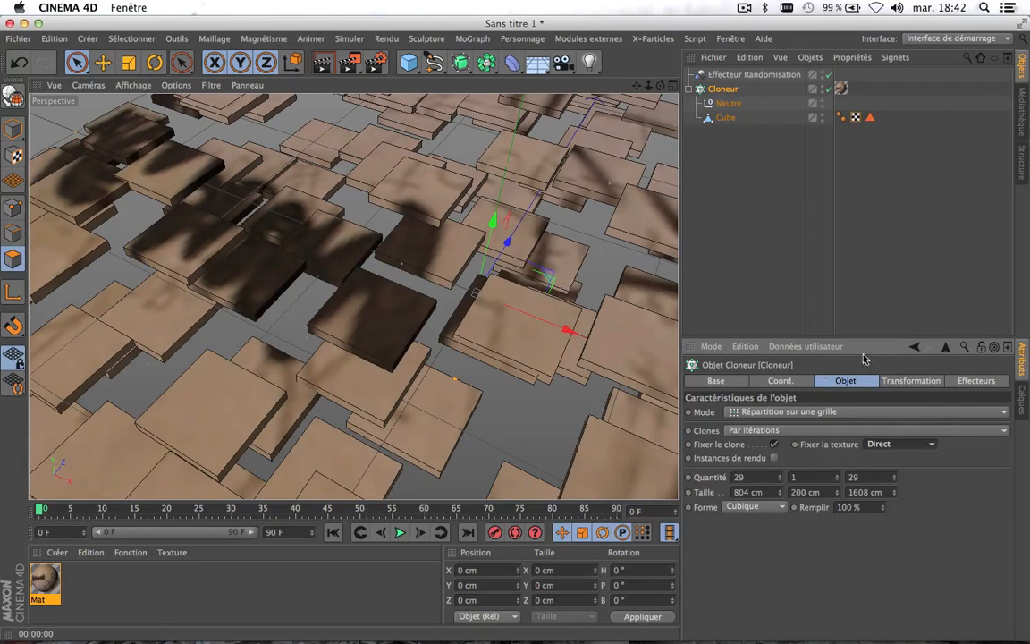
Step: Set the Randomisation effector's intensity to 33 % and inspect the texture on the tile sides up close
left_click(751, 75)
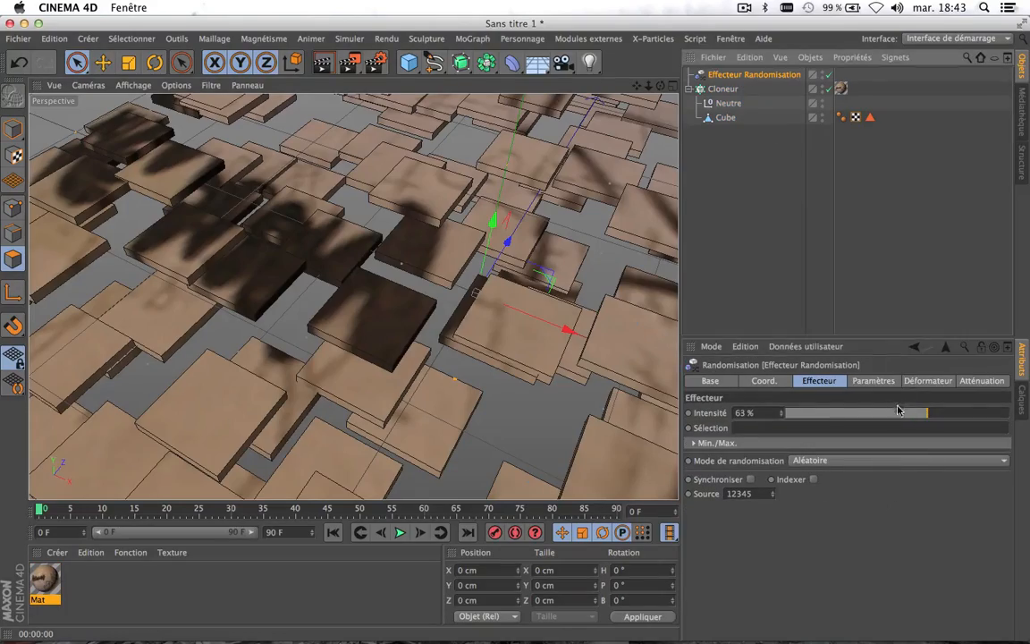
left_click_drag(898, 410, 862, 449)
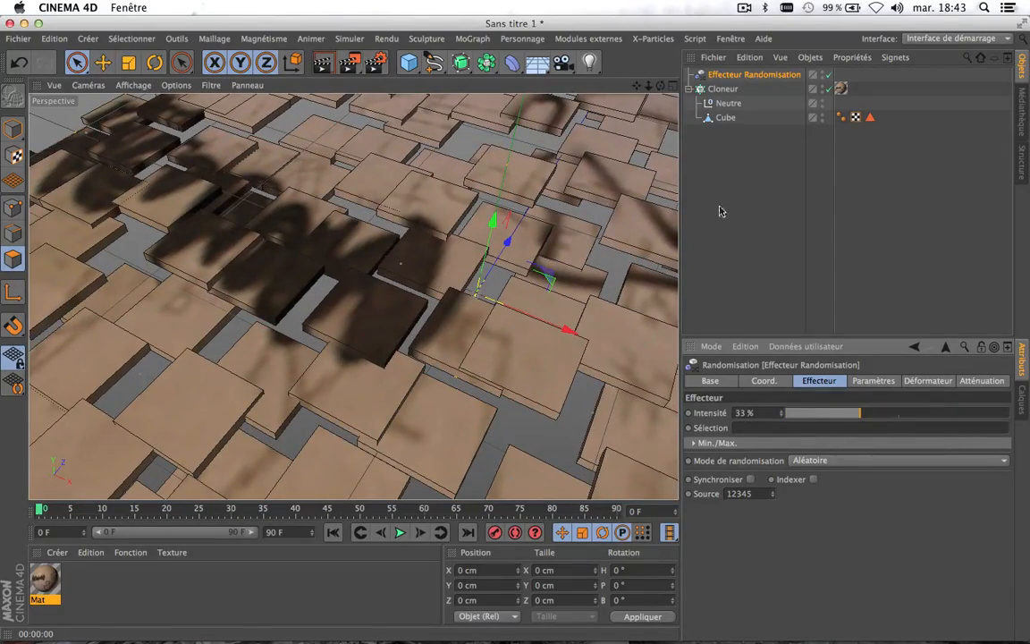
left_click_drag(661, 85, 253, 297)
scroll(298, 345, "up", 2)
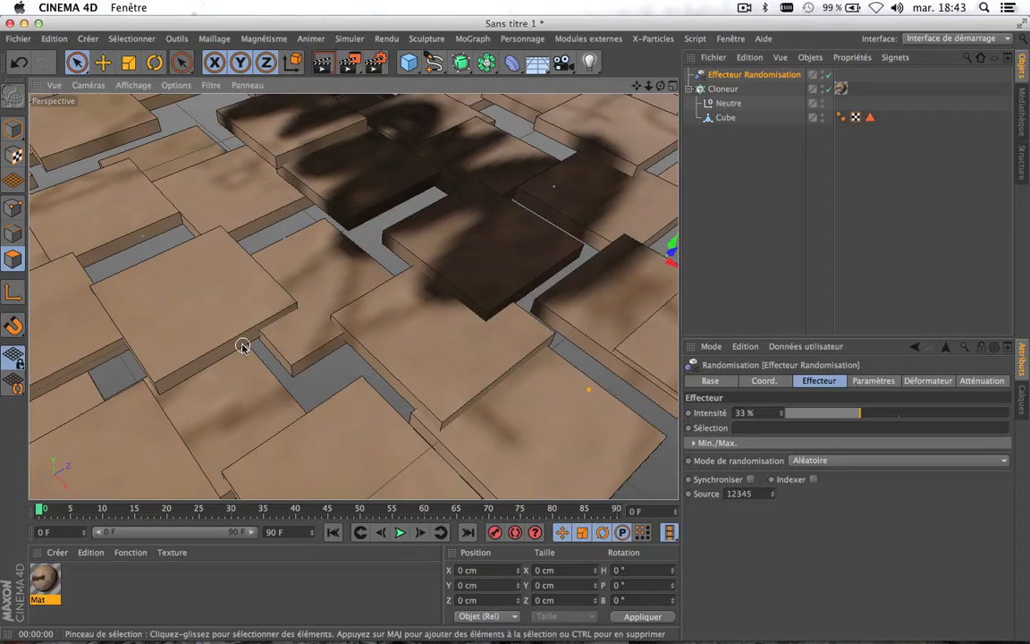
Step: Load the Stonework-004 material preset from the Visualize library's Stonework materials
left_click(106, 589)
left_click(51, 554)
mouse_move(134, 520)
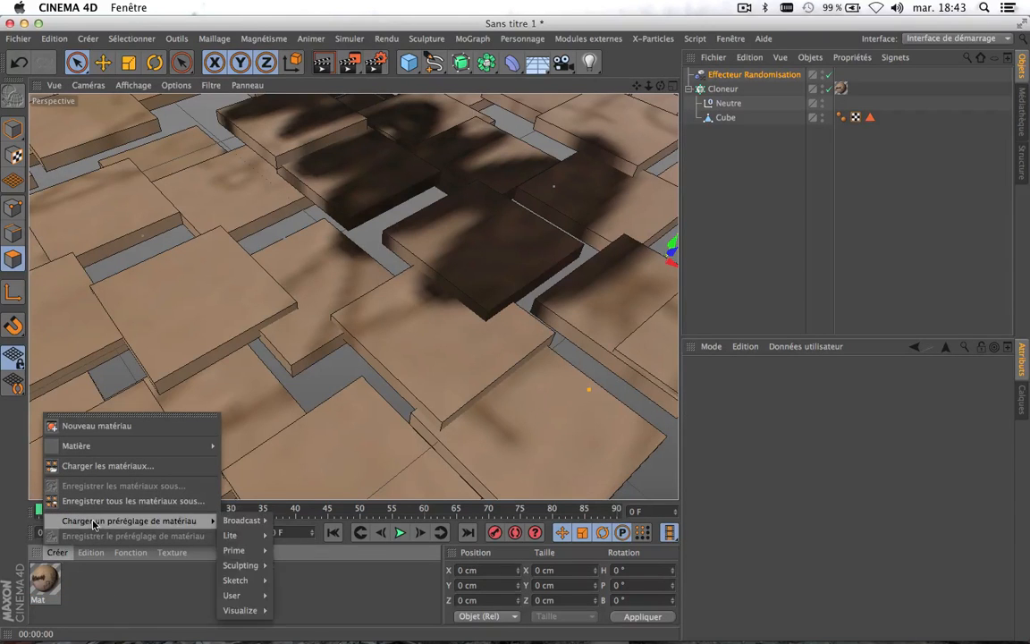
mouse_move(260, 613)
mouse_move(292, 610)
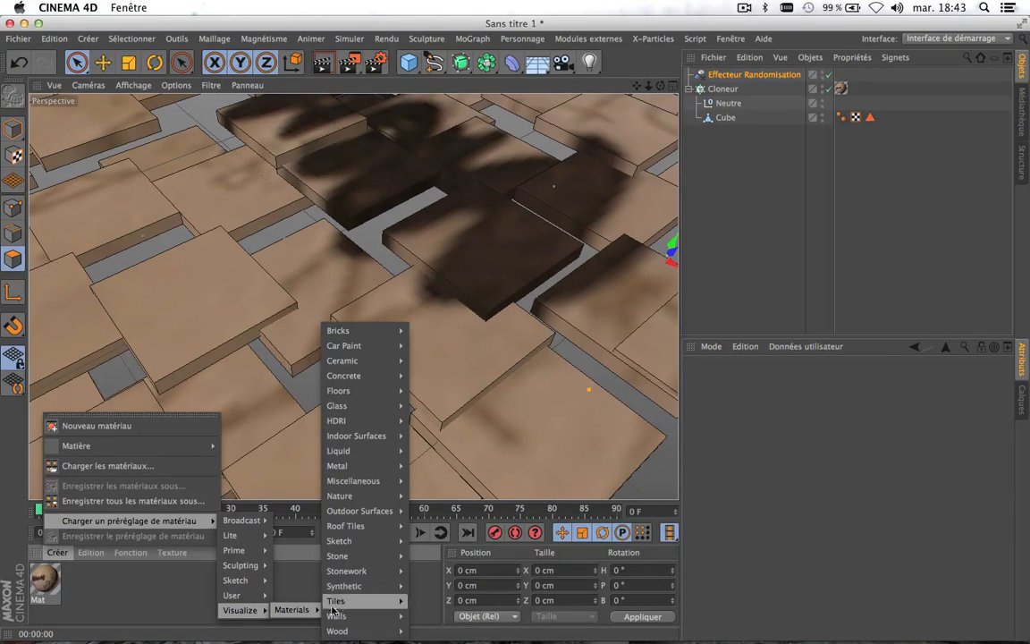
mouse_move(347, 571)
left_click(436, 466)
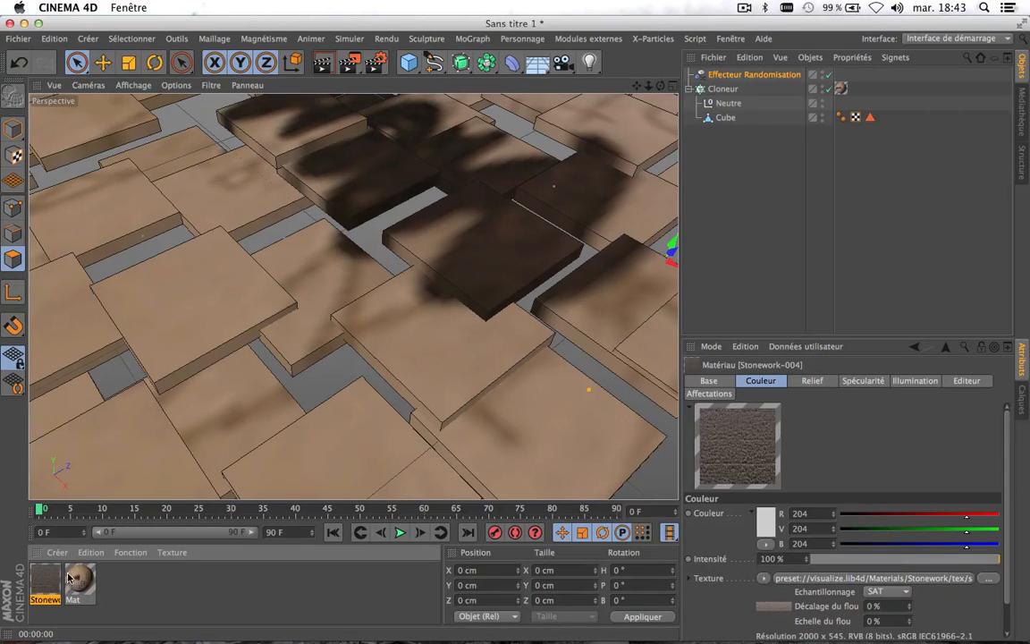
Step: Limit the graffiti texture on the Cloner to the cube's polygon selection
left_click(147, 585)
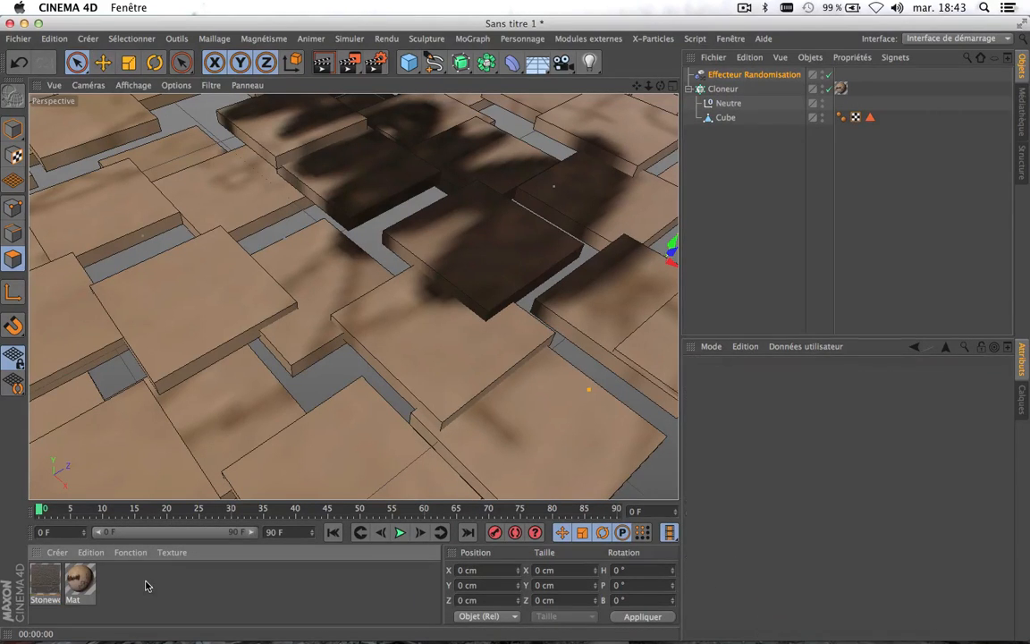
left_click(841, 89)
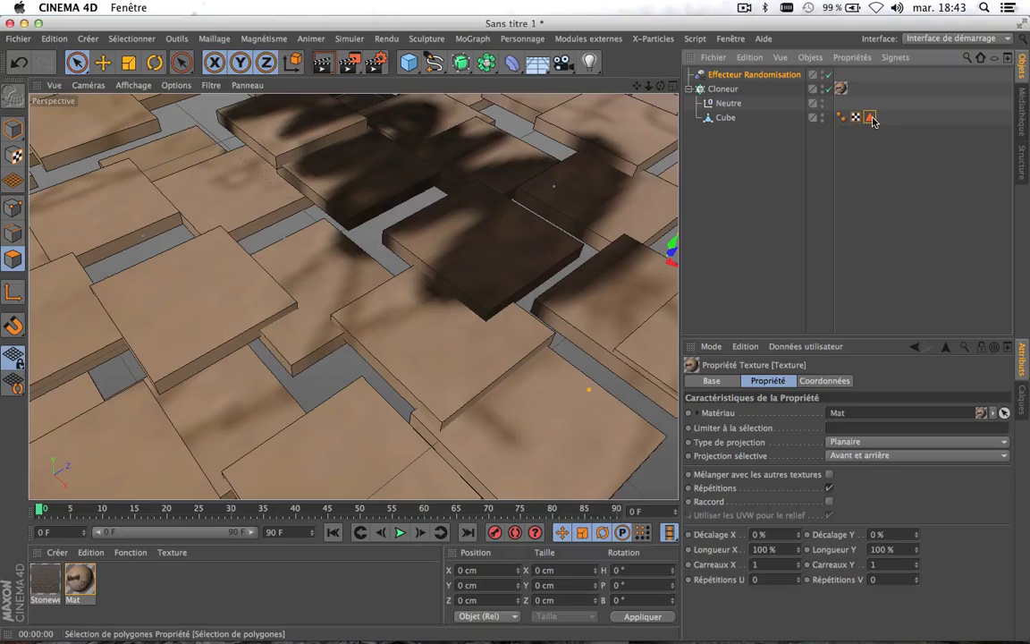
left_click_drag(872, 120, 870, 428)
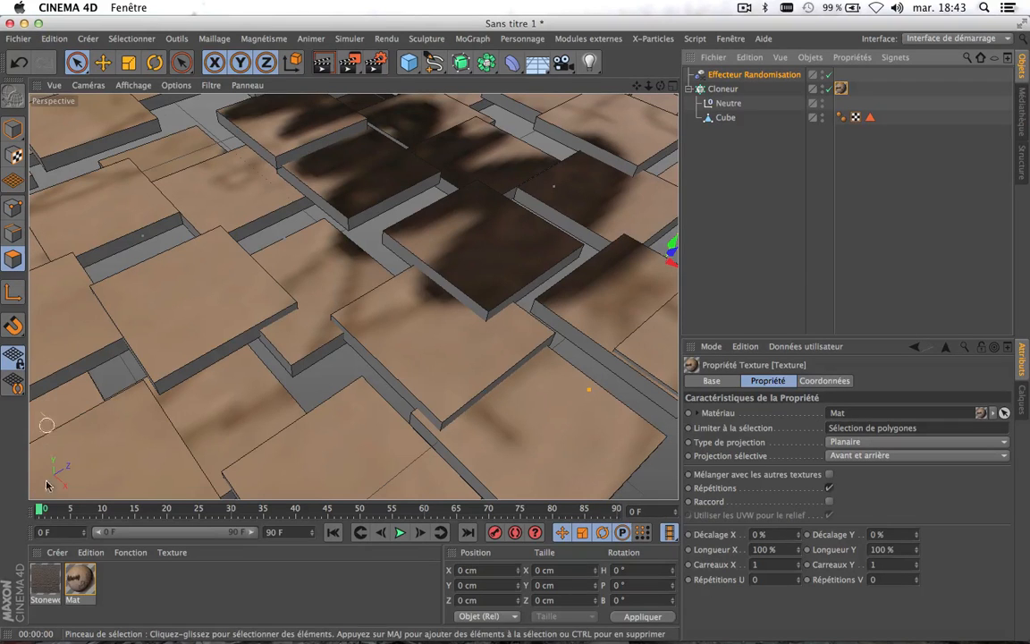
Step: Apply the Stonework-004 material to the Cloner and place its texture tag ahead of the graffiti texture tag
left_click_drag(45, 580, 720, 93)
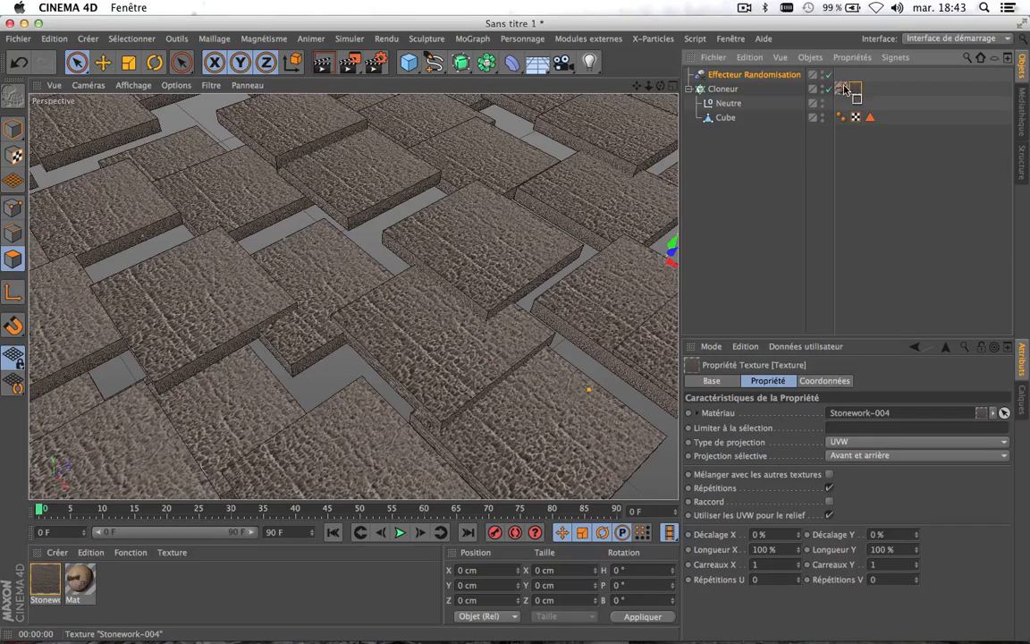
left_click_drag(847, 89, 837, 90)
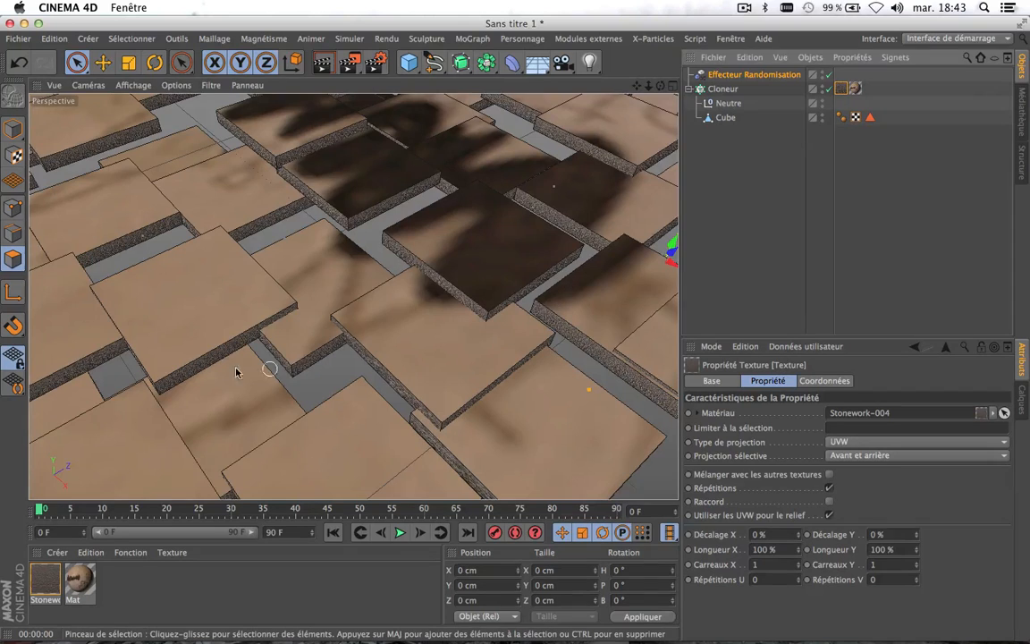
Step: Render the perspective view and examine the stonework on the tile sides and the graffiti across the whole surface
scroll(216, 370, "up", 3)
scroll(216, 371, "up", 3)
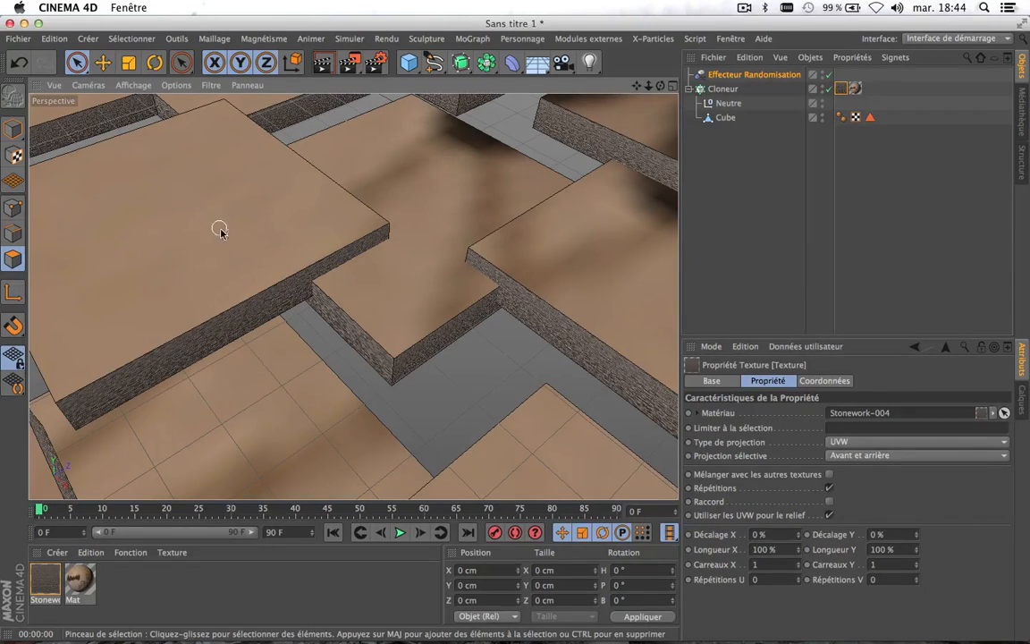
scroll(343, 313, "down", 2)
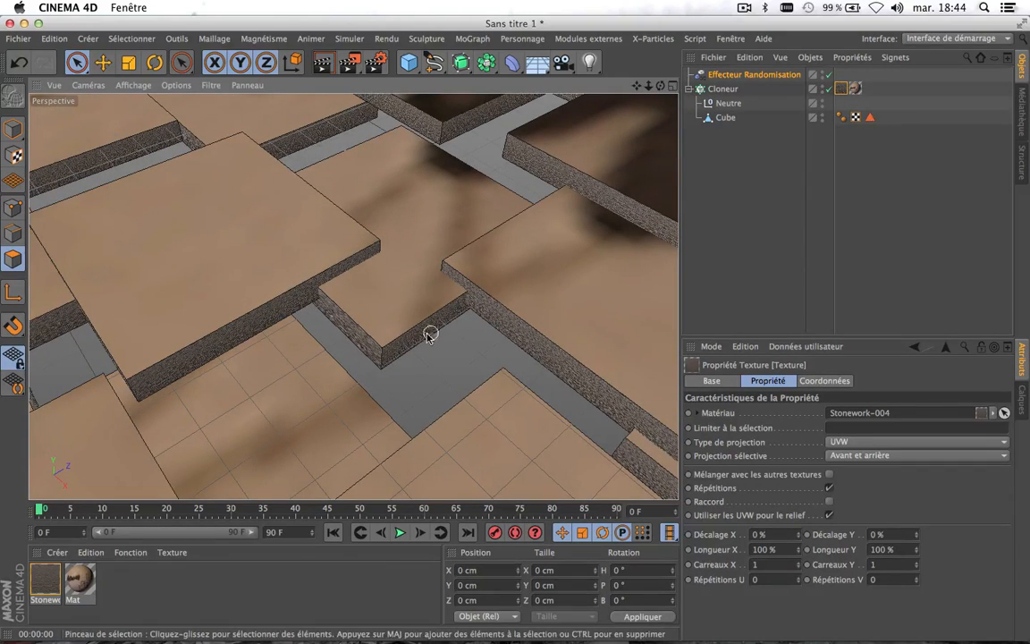
scroll(420, 336, "down", 10)
scroll(421, 335, "up", 8)
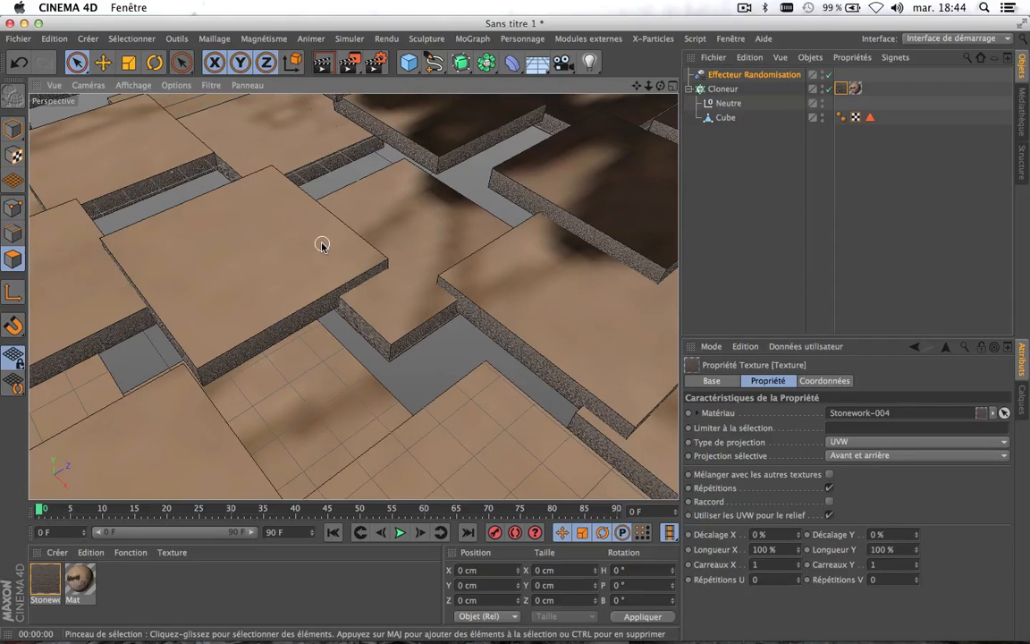
left_click(323, 62)
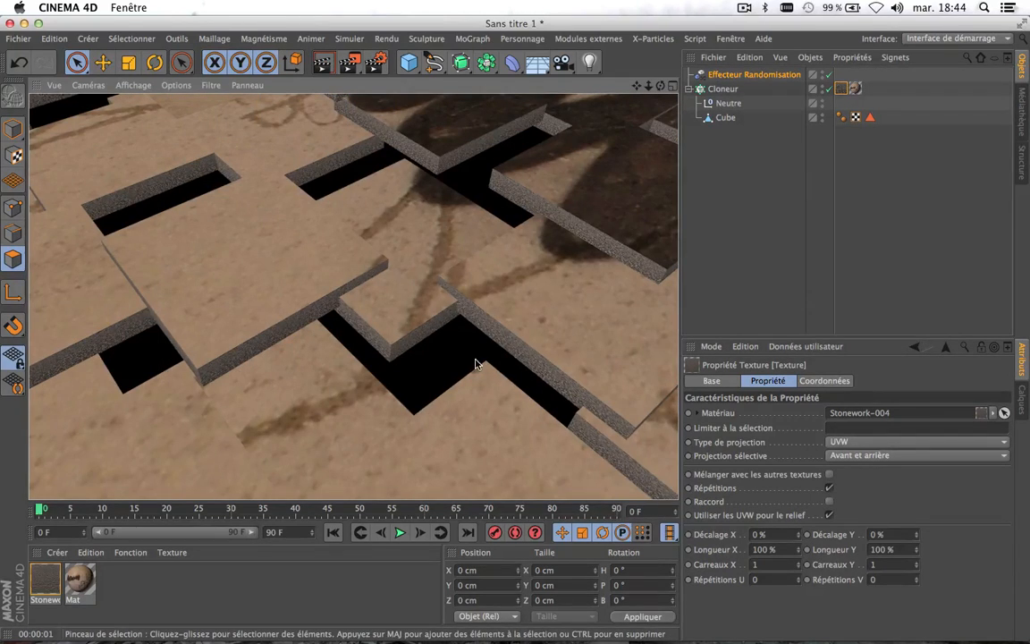
scroll(476, 364, "down", 10)
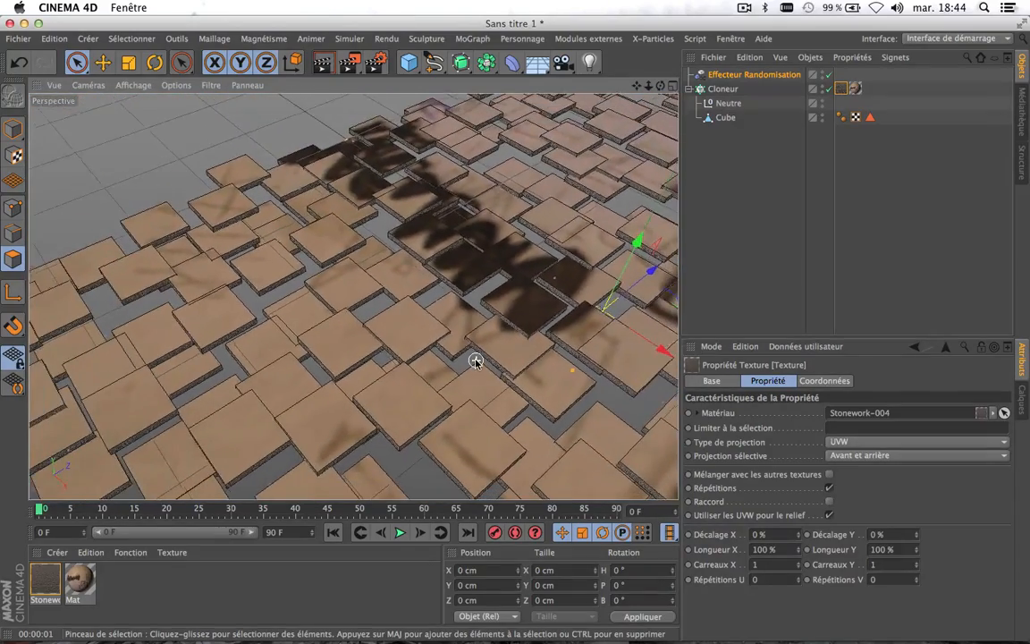
scroll(402, 369, "up", 5)
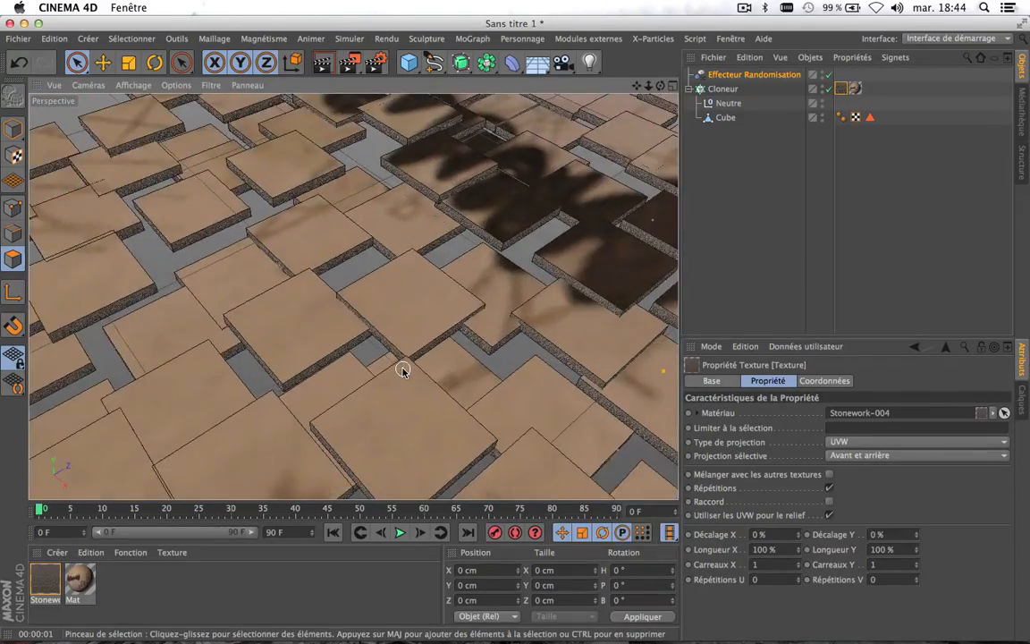
scroll(402, 370, "down", 5)
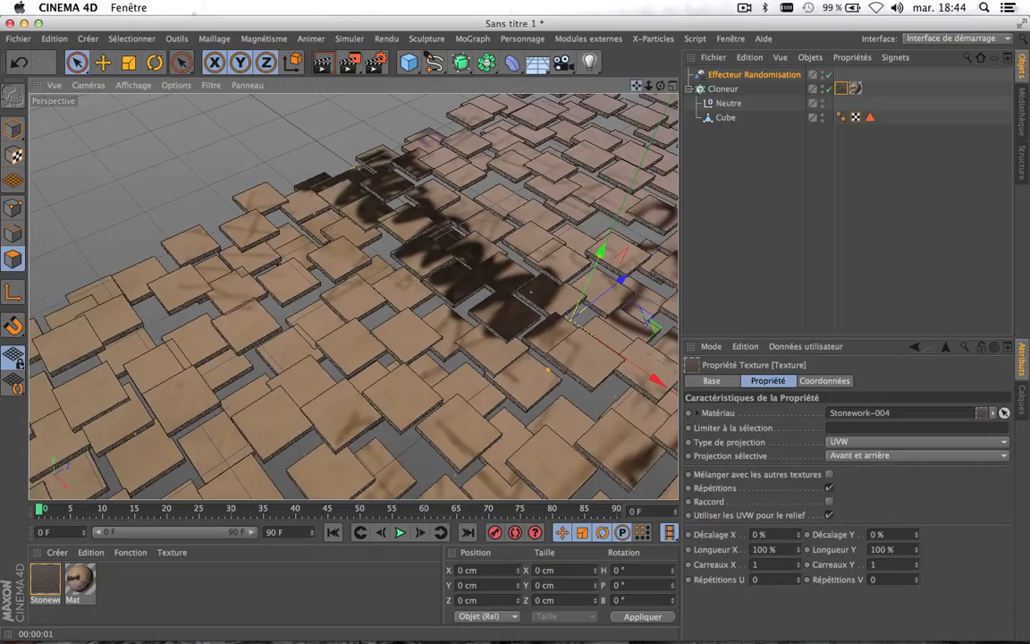
left_click_drag(636, 86, 517, 92)
scroll(610, 247, "down", 3)
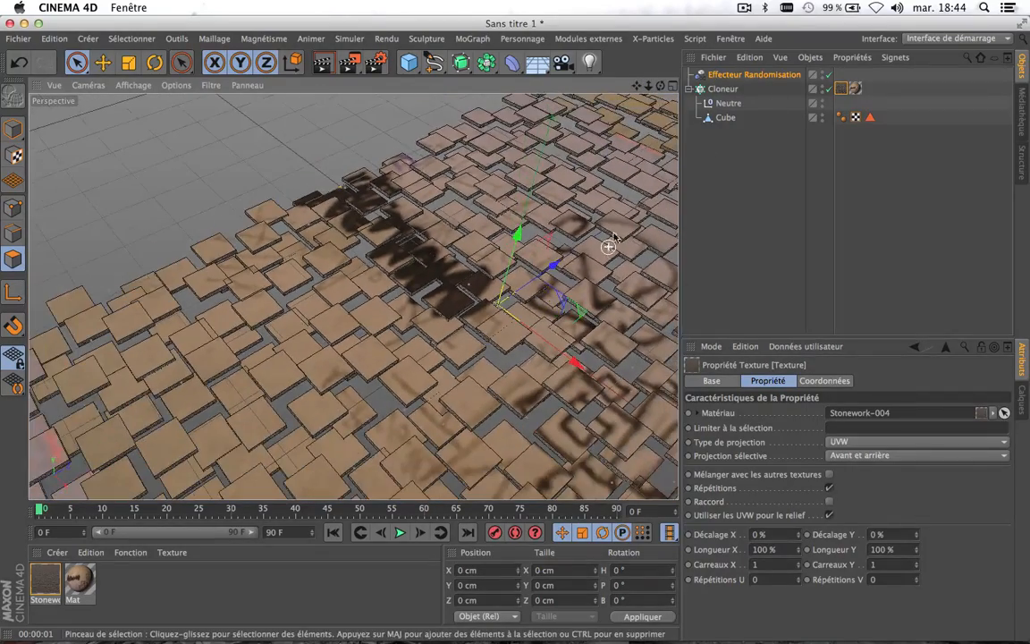
left_click_drag(661, 86, 354, 295)
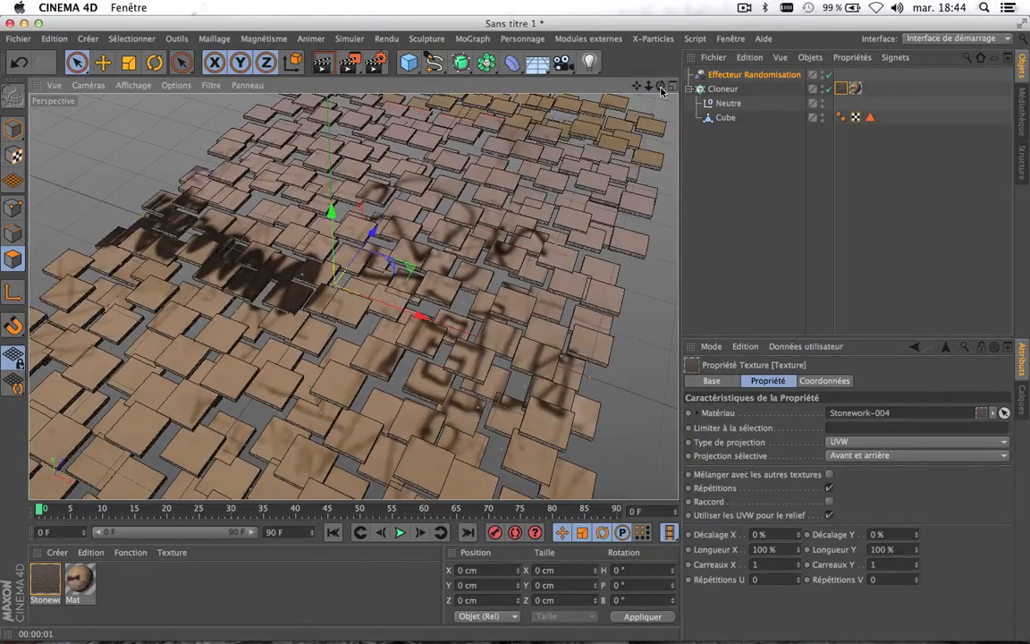
Step: Set the Randomisation effector's intensity to 0 % and move both texture tags from the Cloner to the Neutre object
left_click(754, 79)
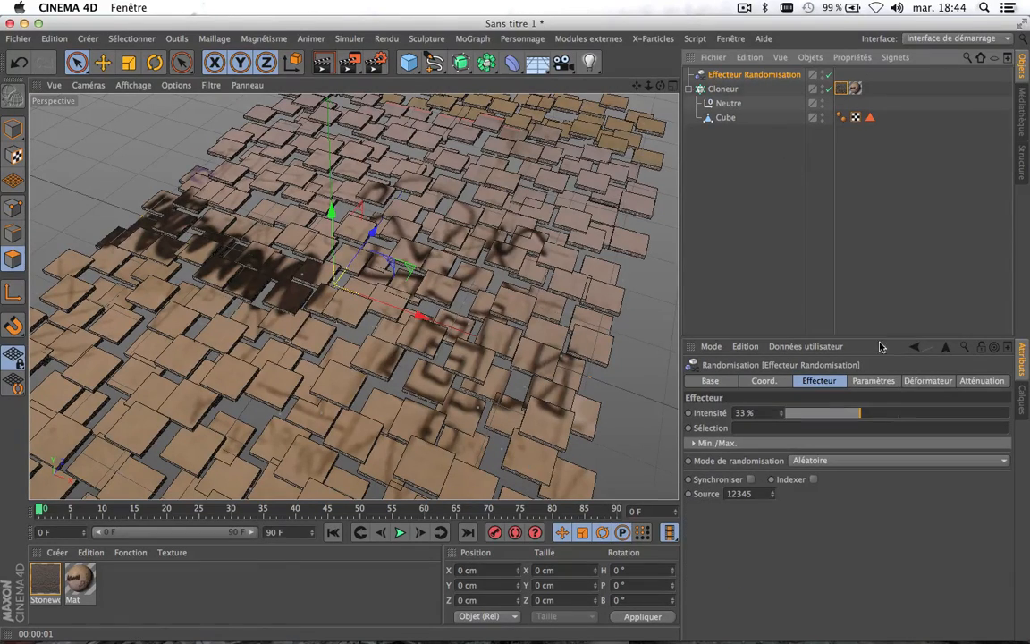
left_click_drag(865, 420, 732, 430)
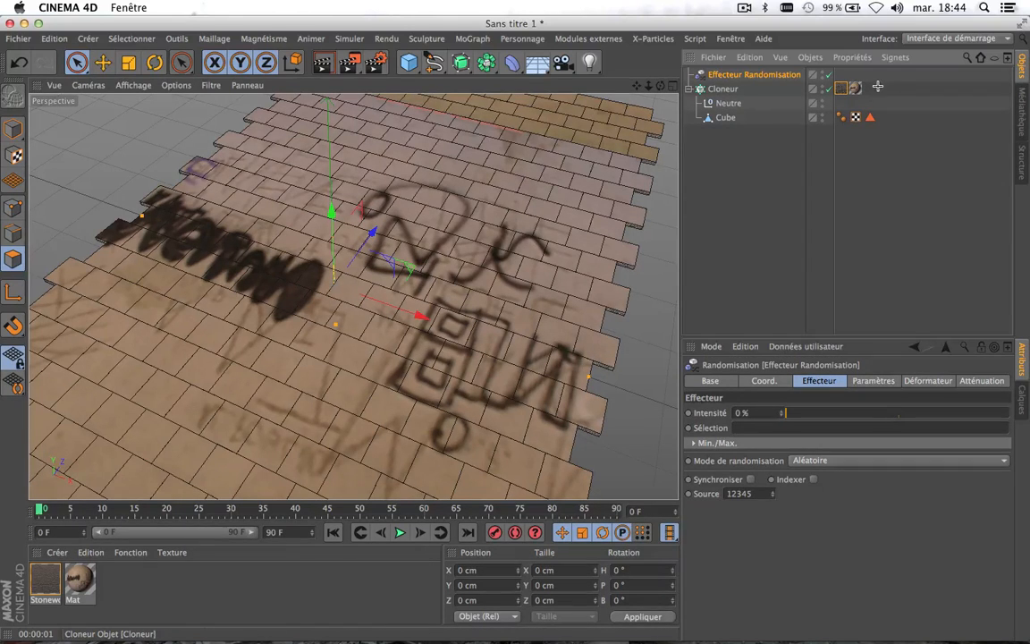
mouse_move(856, 88)
left_mouse_down()
mouse_move(836, 102)
mouse_move(847, 88)
mouse_move(853, 104)
left_mouse_up()
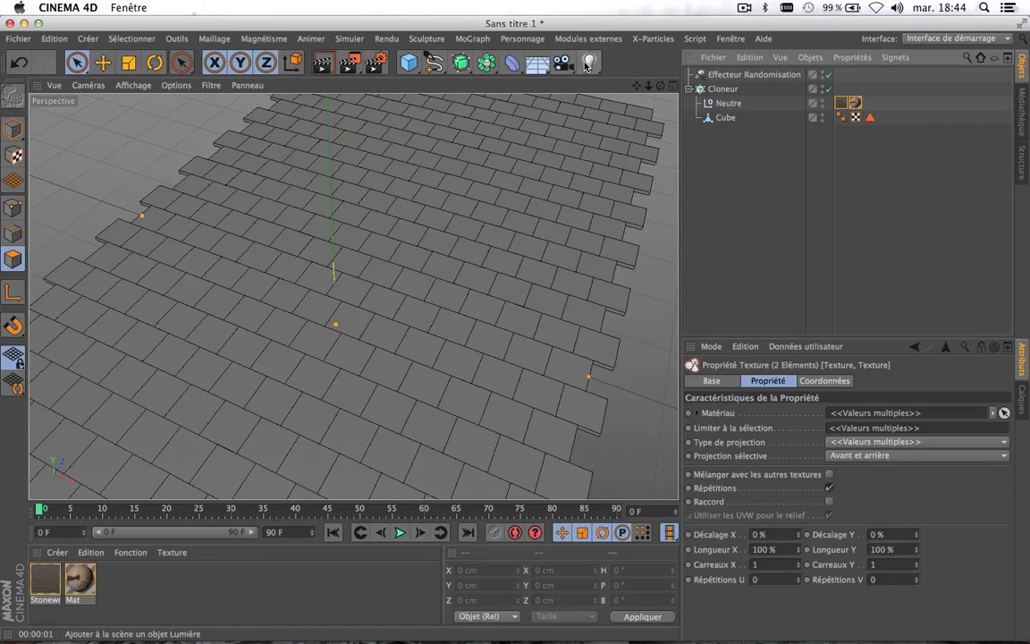
Step: Set the Randomisation effector's intensity to 27 %
left_click(753, 74)
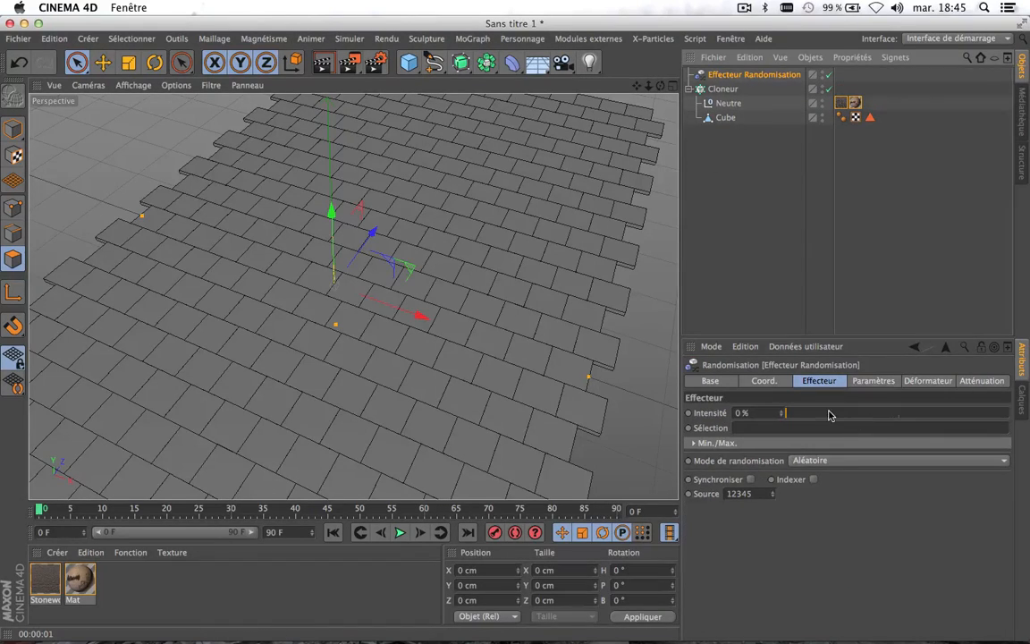
mouse_move(829, 415)
left_mouse_down()
mouse_move(863, 414)
mouse_move(847, 415)
left_mouse_up()
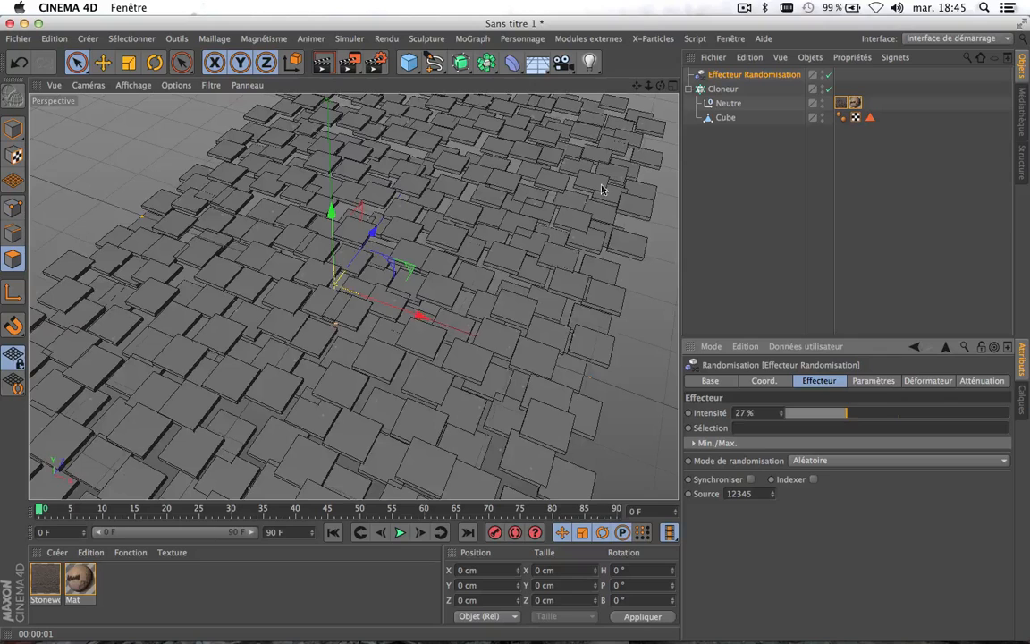
left_click_drag(409, 62, 566, 104)
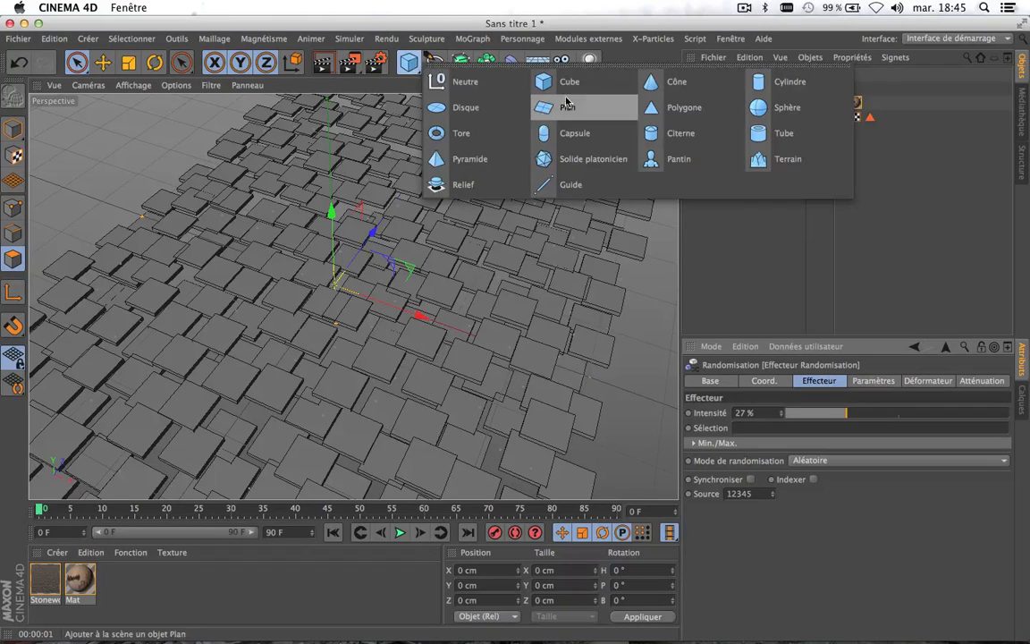
left_click(566, 103)
left_click(131, 63)
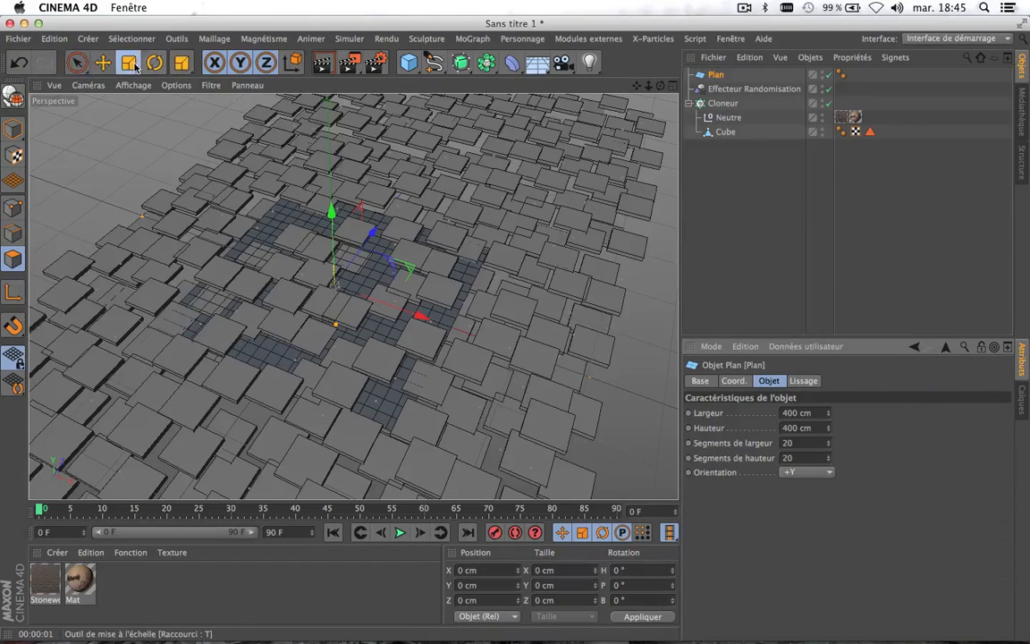
left_click(14, 96)
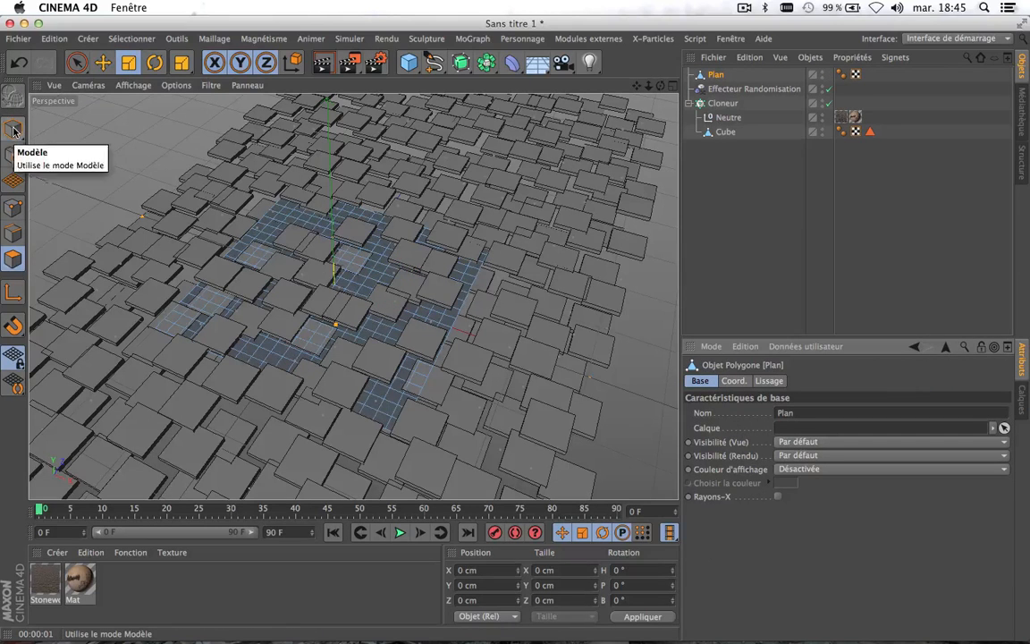
left_click(13, 130)
key("Delete")
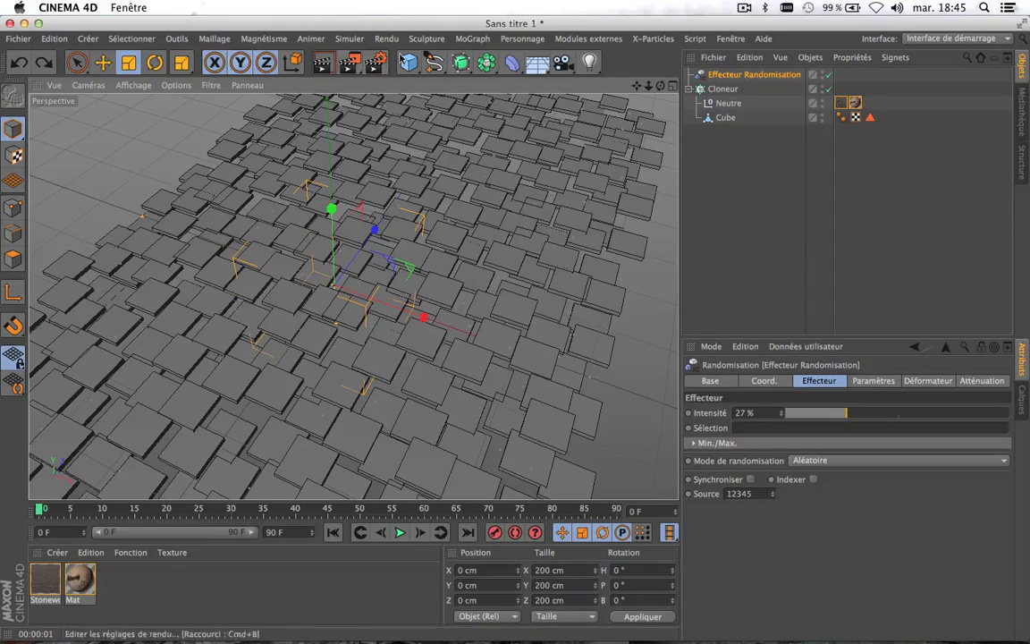
Step: Add a plane scaled uniformly to about 871.2 cm per side and set the Randomisation effector's intensity to 0 %
left_click(409, 61)
left_click(591, 109)
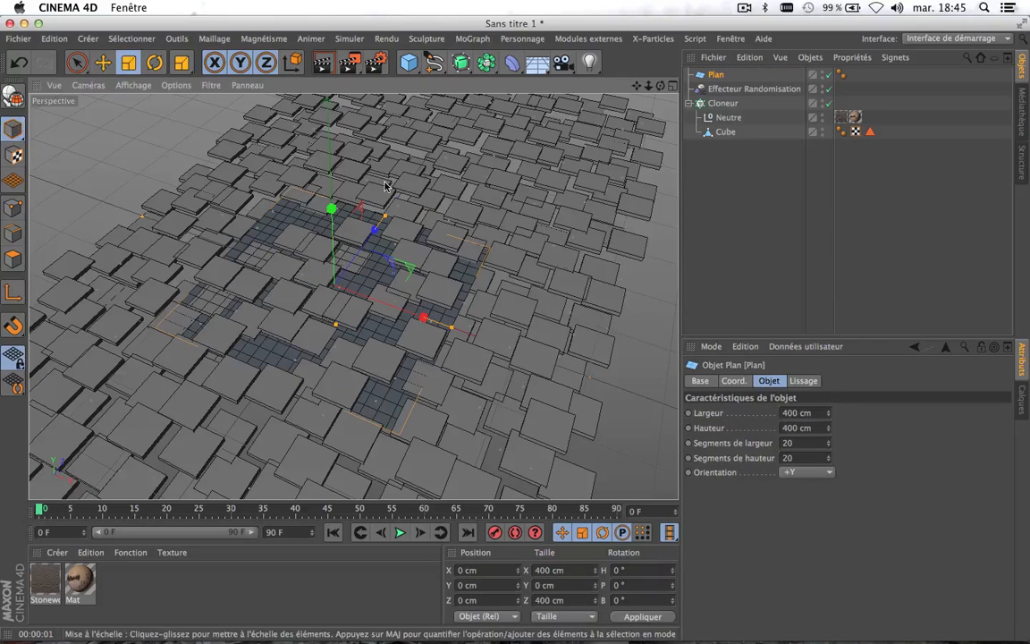
left_click_drag(232, 269, 351, 268)
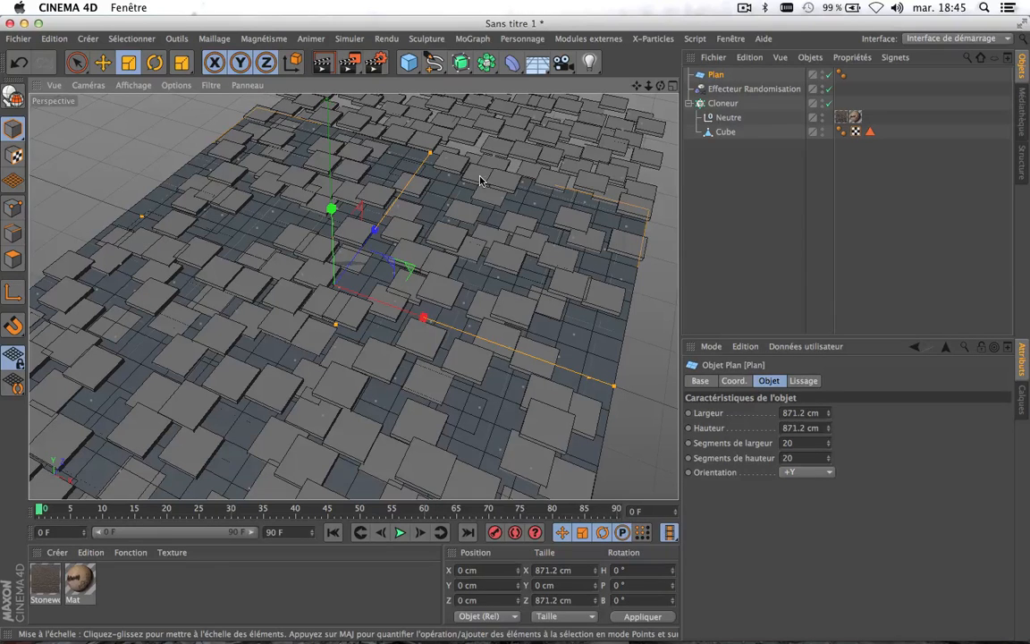
left_click(742, 88)
left_click_drag(848, 416, 738, 415)
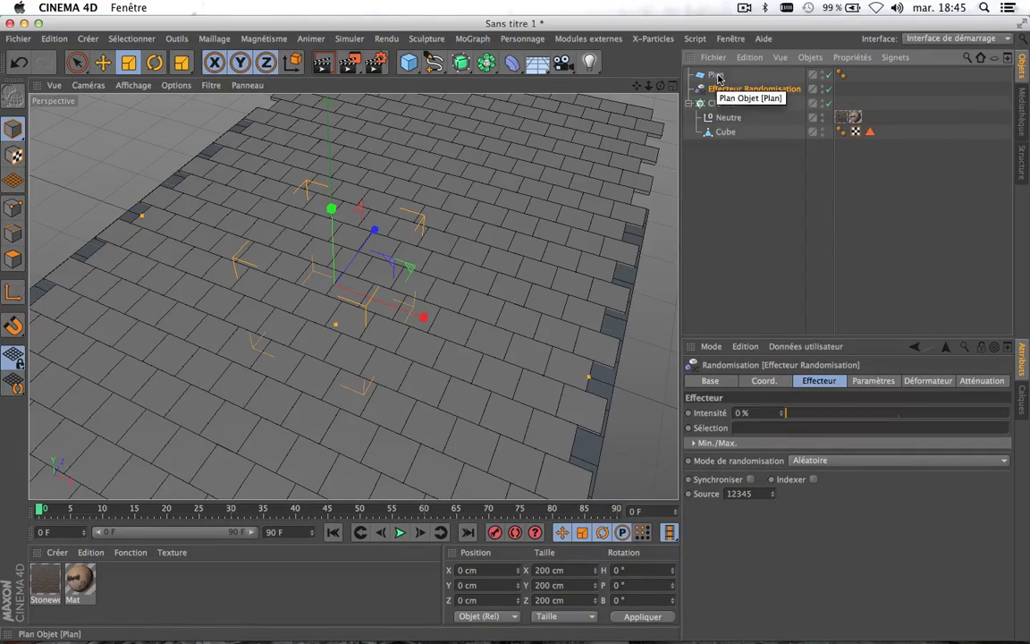
Step: Switch the Cloner to Objet mode with Plan as its object and Centre polygonal as the distribution
left_click(726, 104)
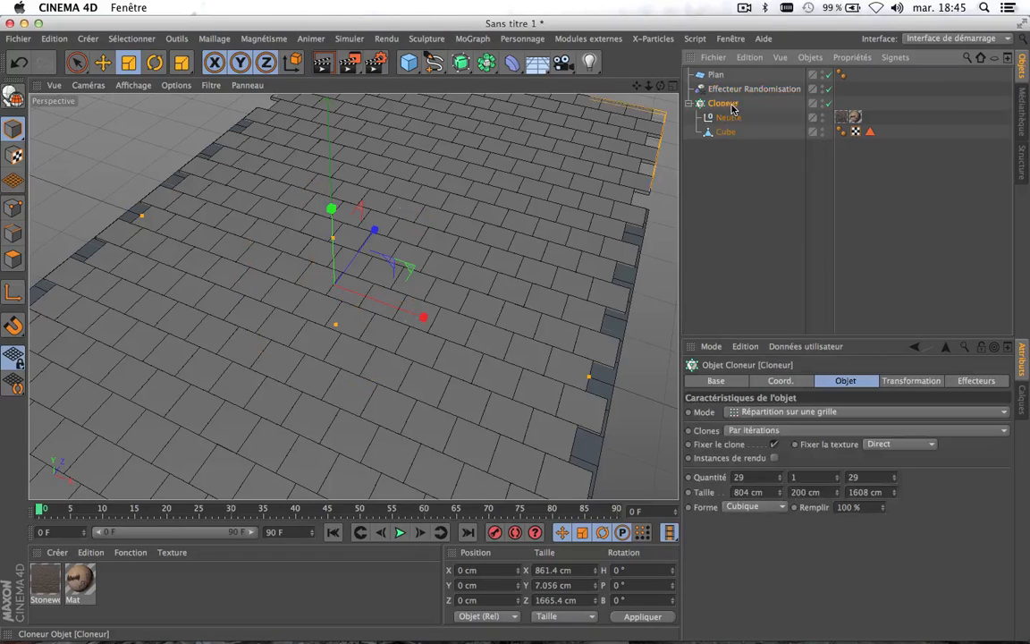
left_click(826, 410)
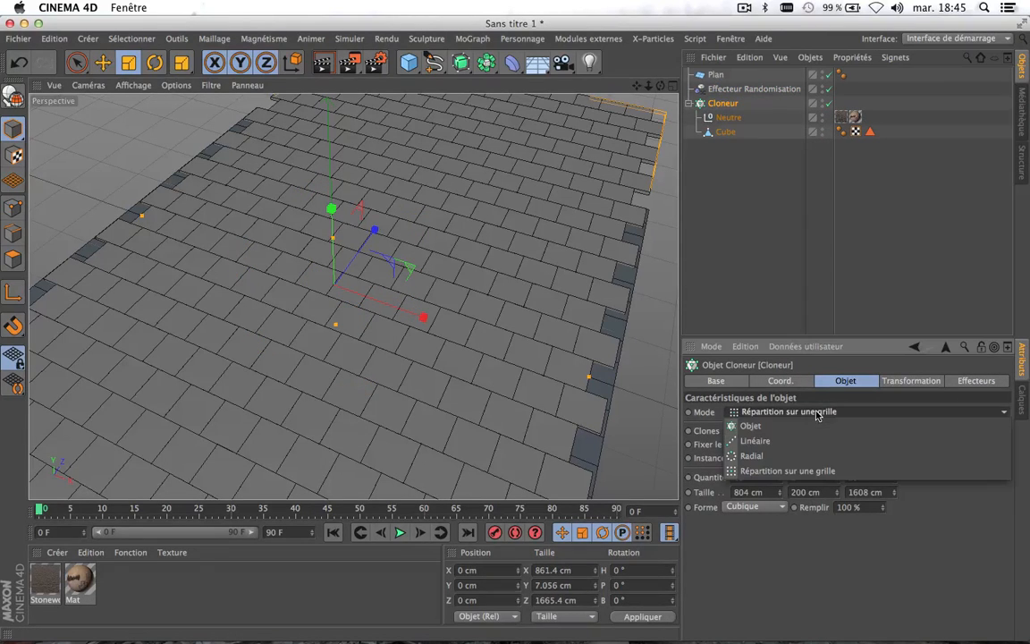
left_click(782, 429)
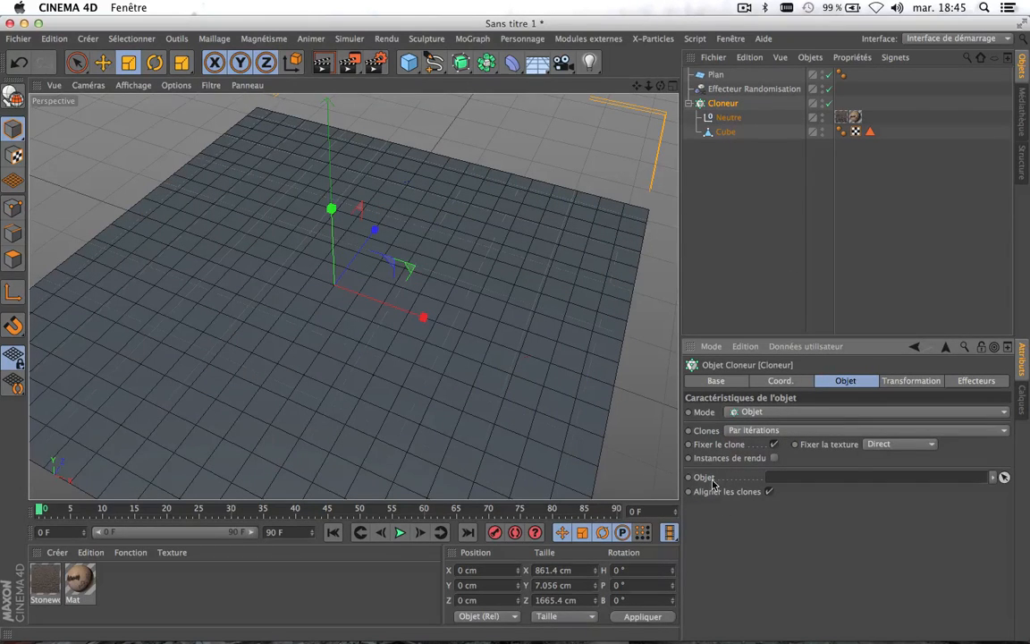
left_click_drag(715, 75, 813, 480)
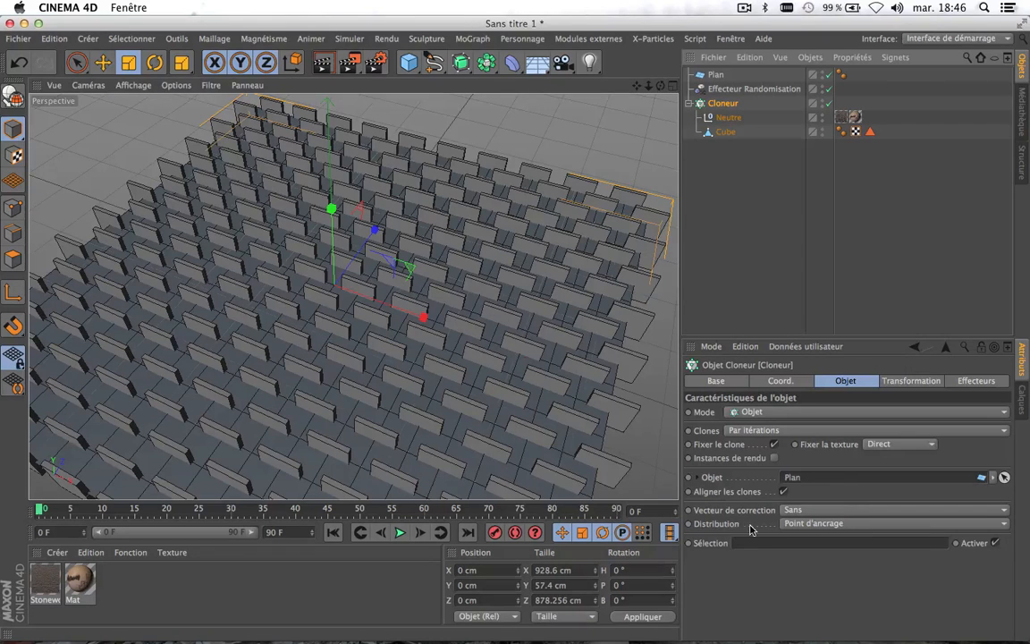
left_click(814, 525)
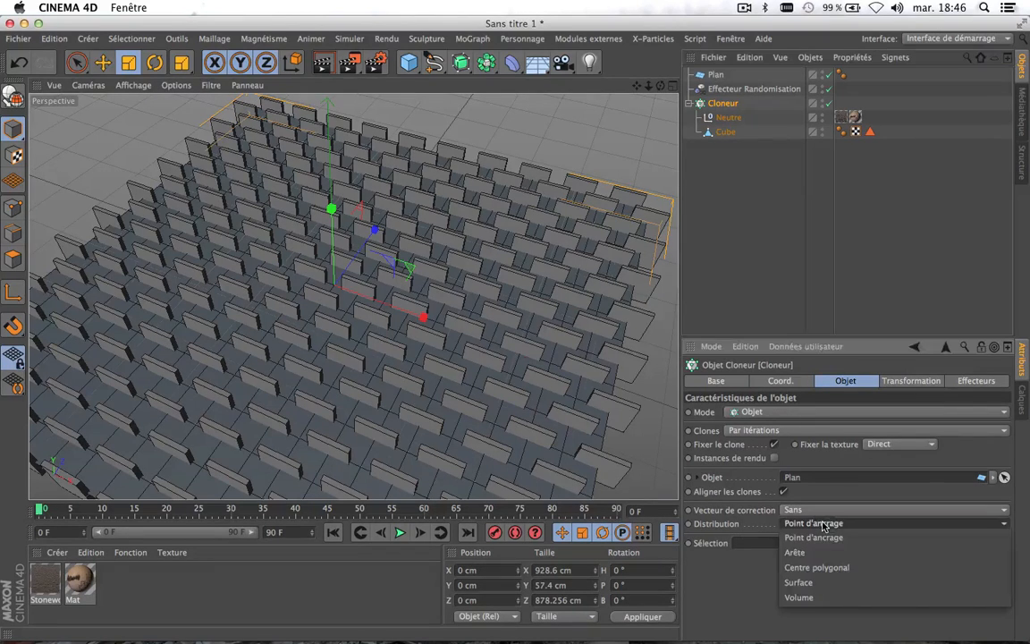
left_click(838, 569)
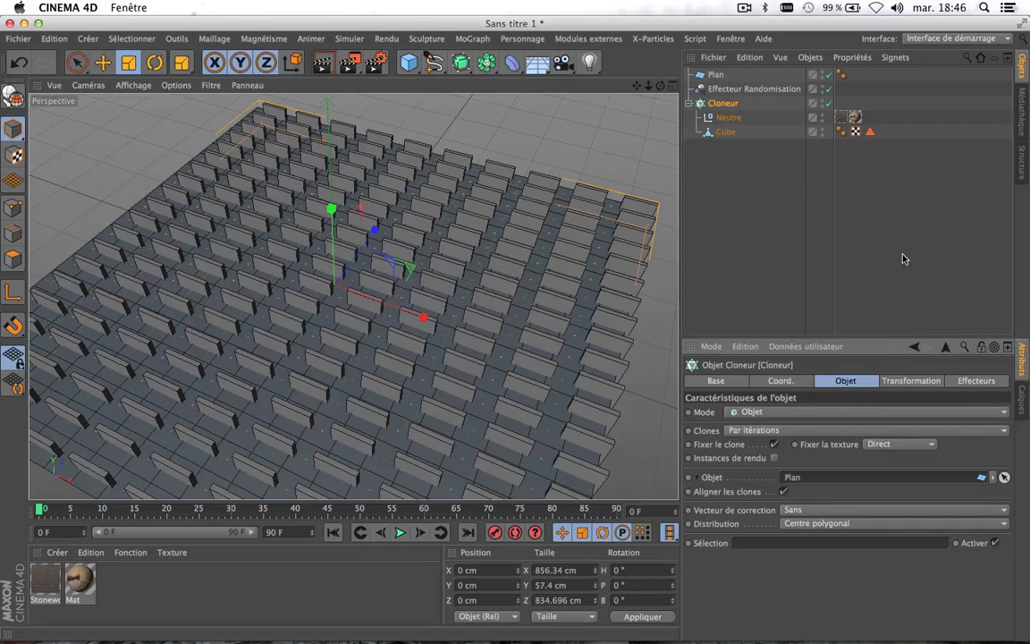
Step: Set the plane to 50 width segments and 30 height segments, and widen it to about 1792.2 cm
left_click(715, 76)
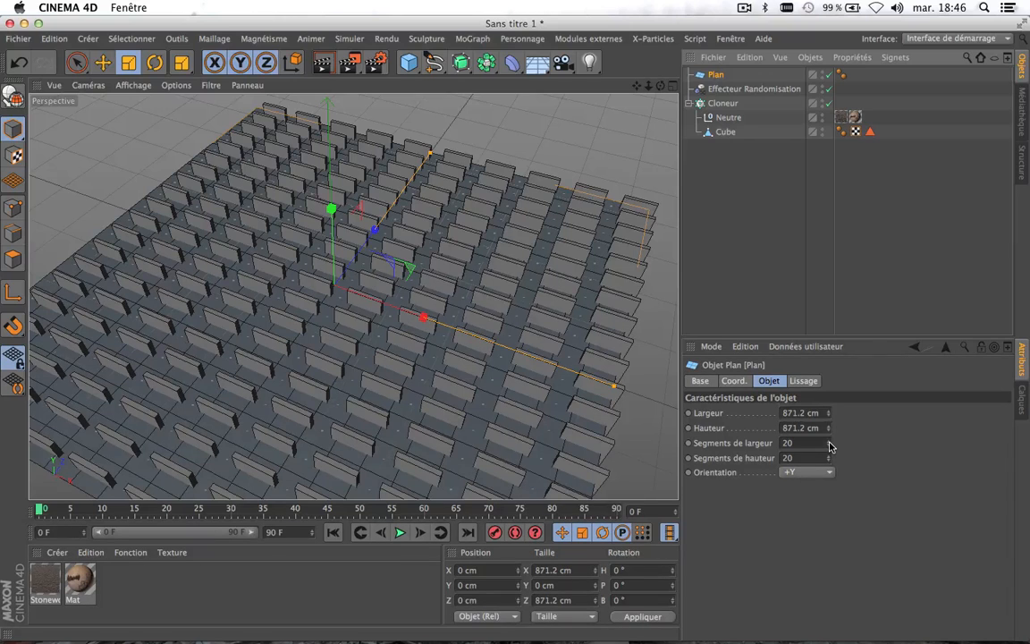
left_click_drag(829, 446, 831, 461)
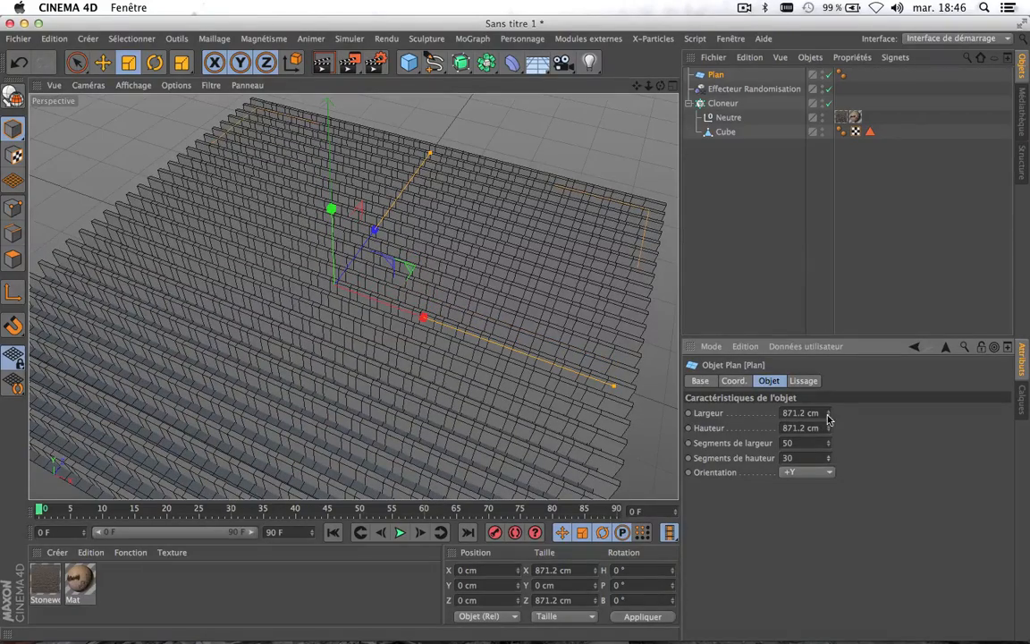
left_click_drag(829, 417, 829, 417)
scroll(450, 349, "down", 10)
scroll(450, 349, "up", 5)
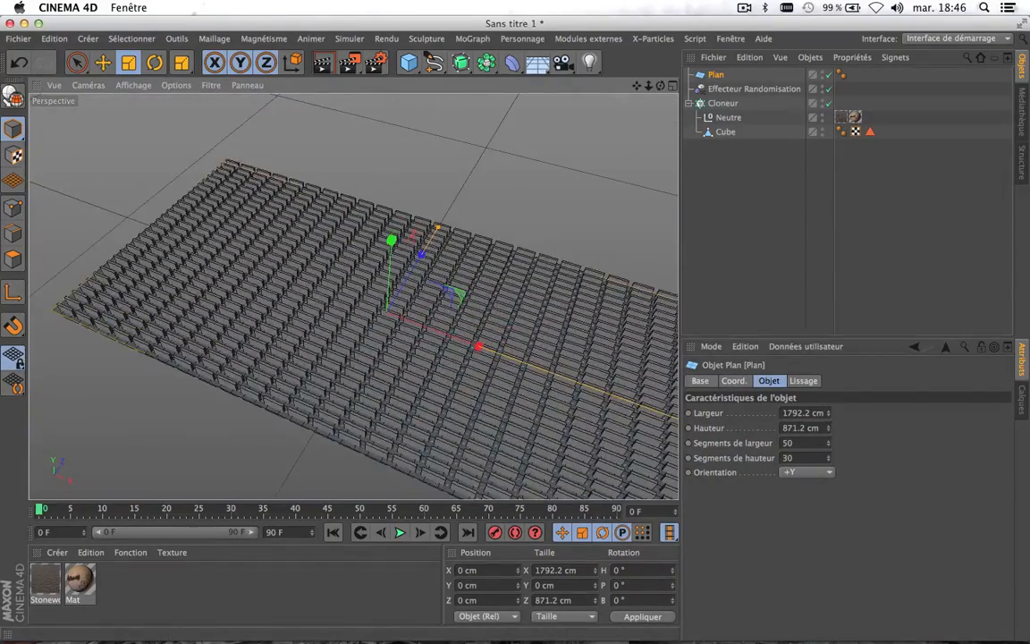
Step: Set the plane's height segments to 49 and increase its height to about 1918.2 cm
left_click_drag(827, 458, 827, 458)
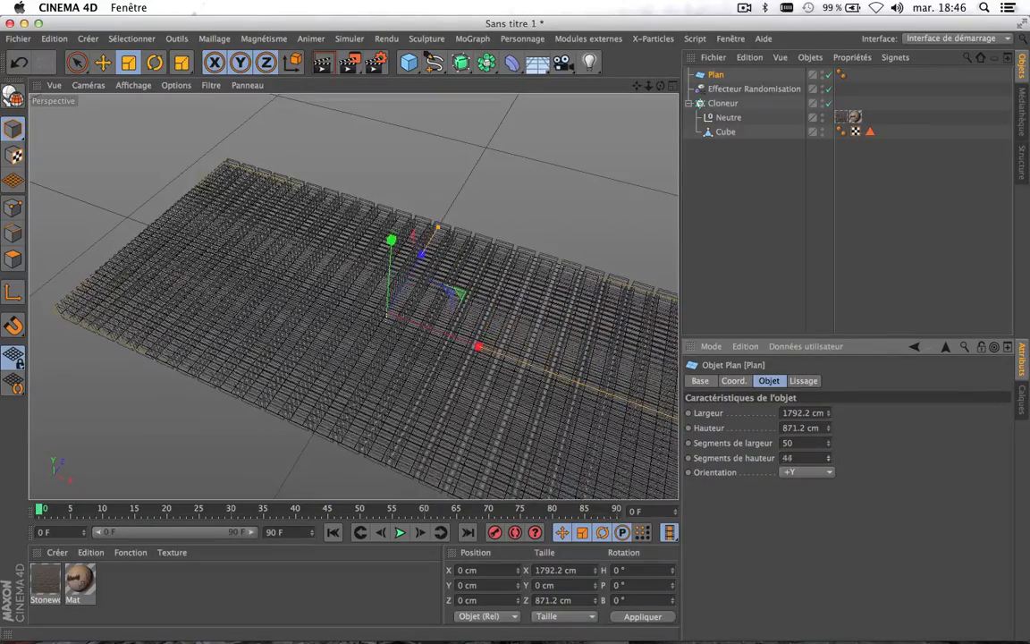
left_click(828, 455)
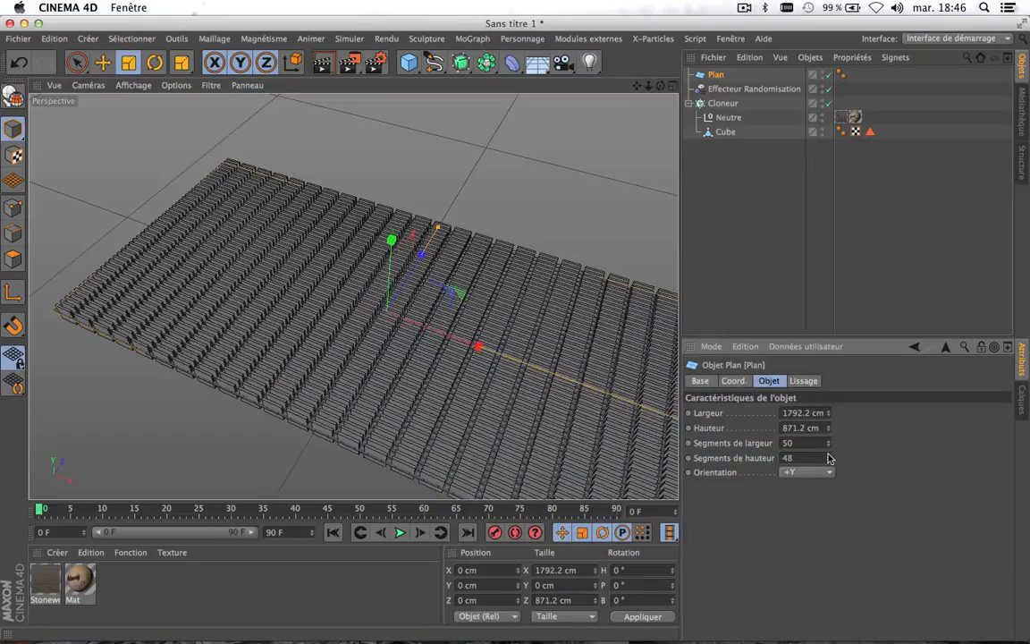
left_click(829, 455)
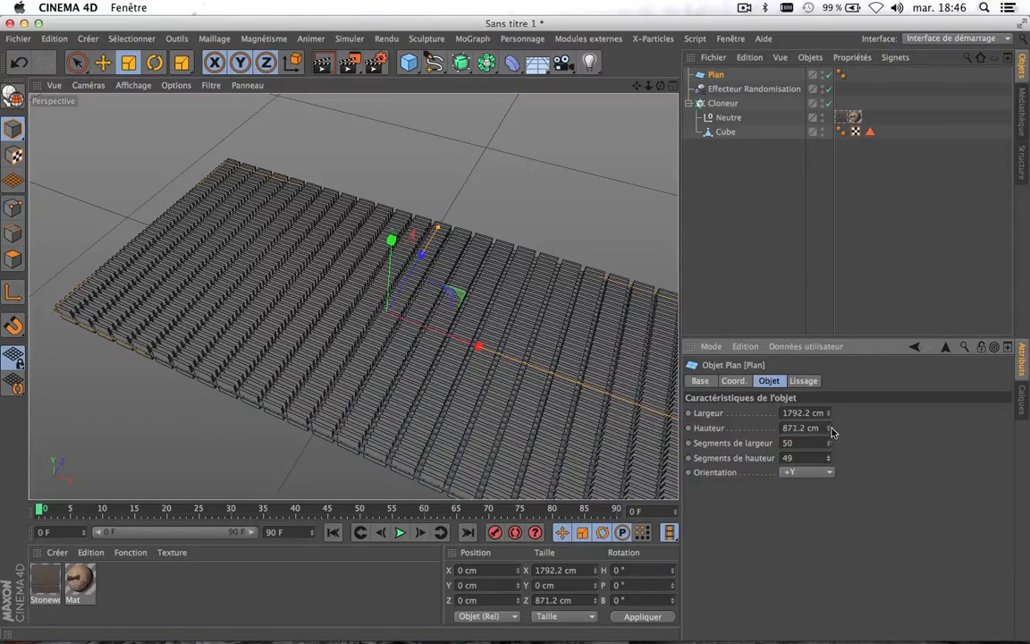
left_click_drag(832, 432, 943, 415)
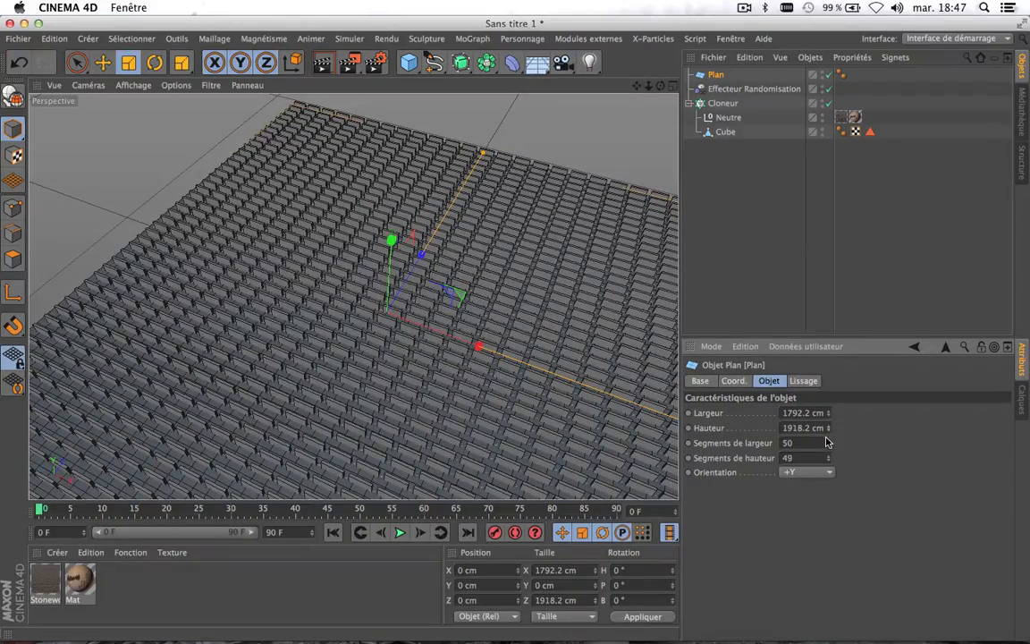
Step: Compare 49, 50 and 51 width segments on the plane and settle on 51
left_click(828, 441)
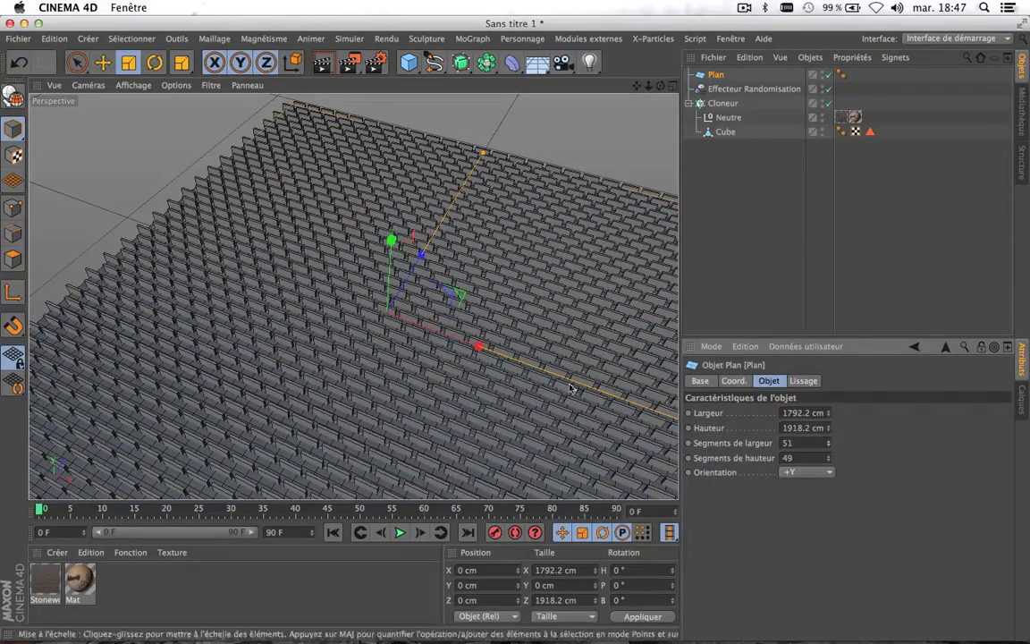
scroll(478, 398, "up", 3)
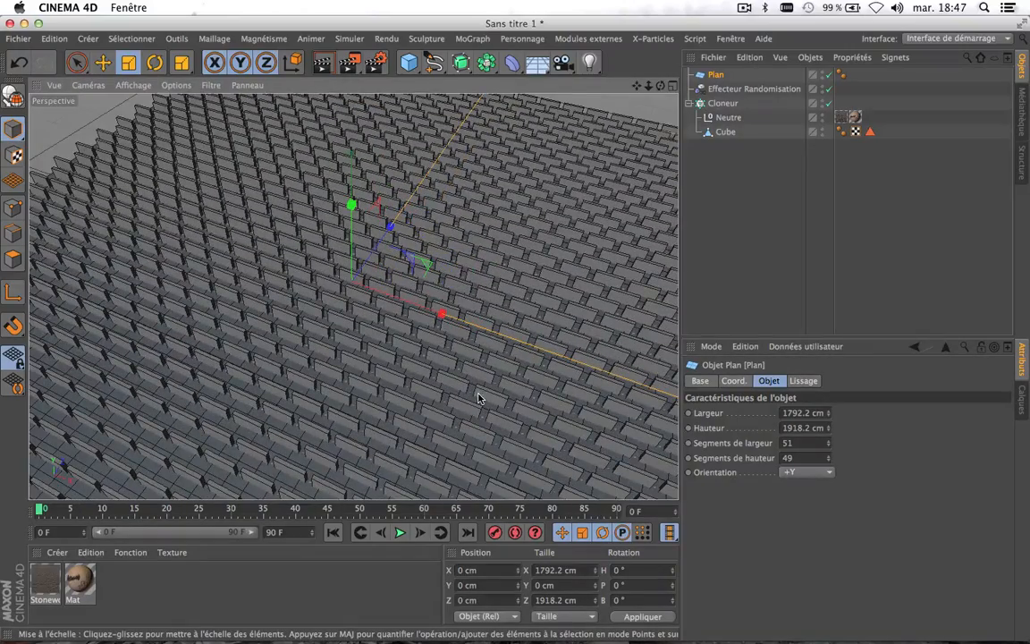
scroll(479, 398, "up", 3)
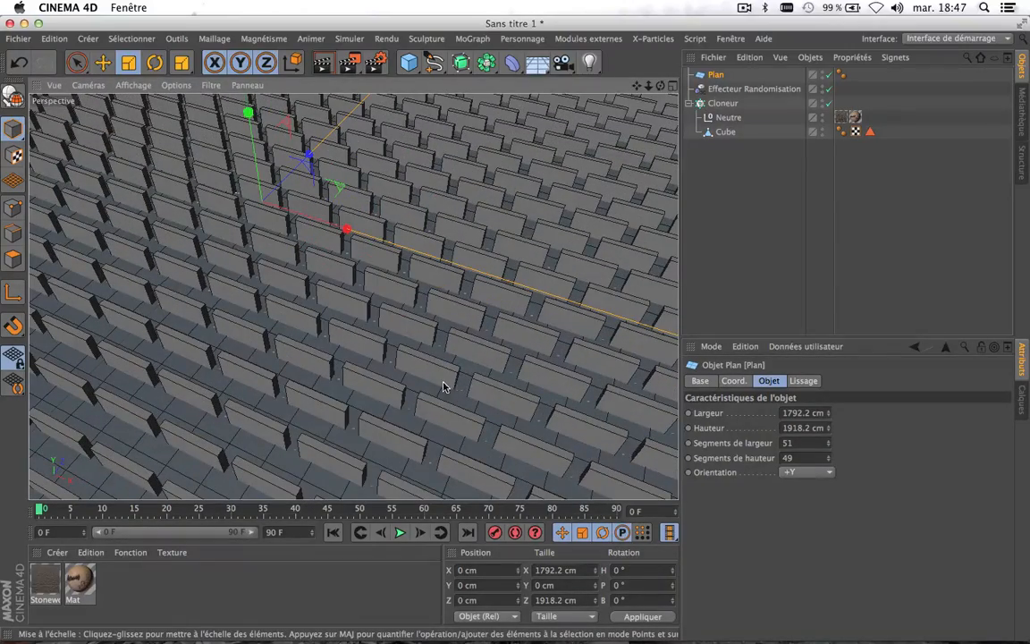
left_click(828, 446)
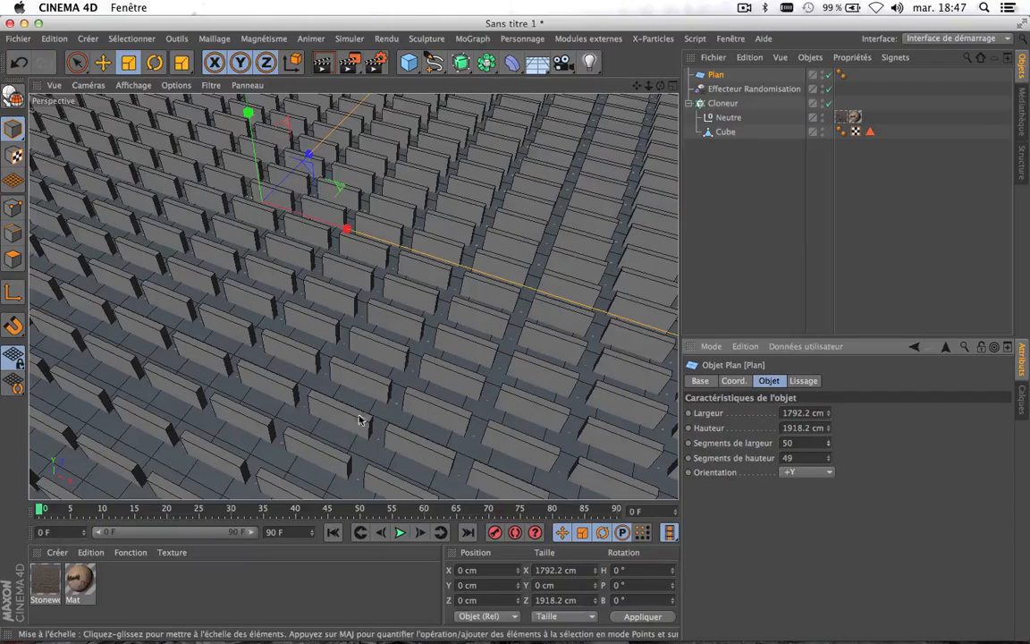
left_click(828, 440)
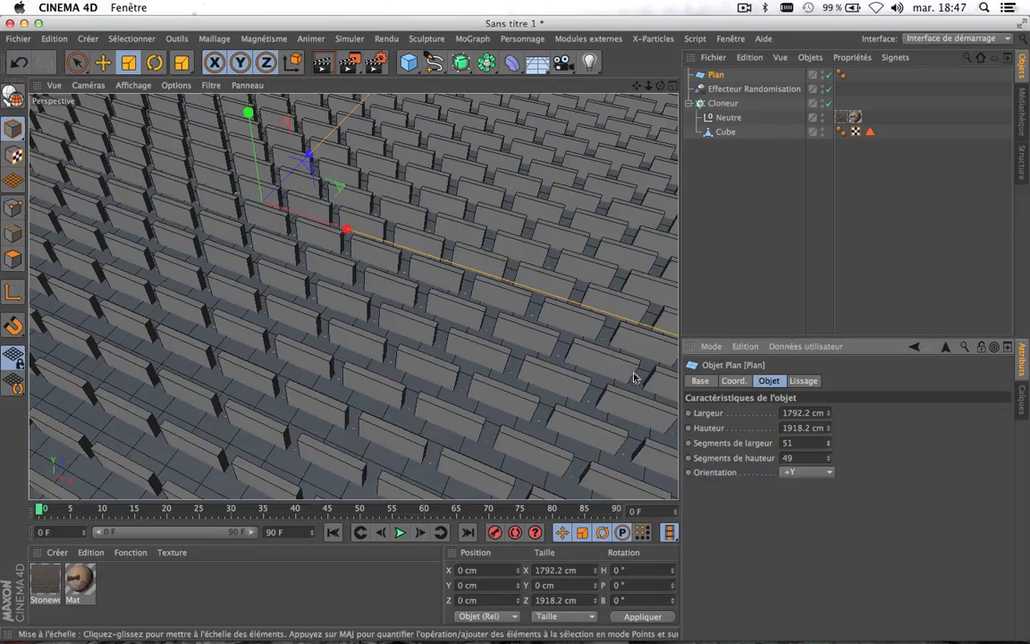
left_click(828, 446)
left_click(829, 446)
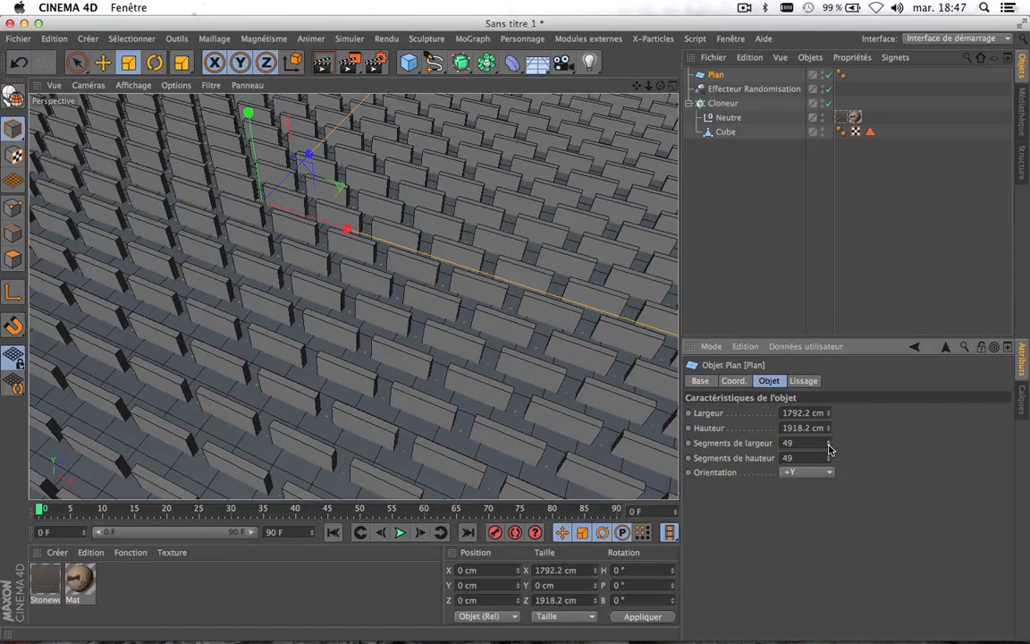
scroll(391, 301, "down", 6)
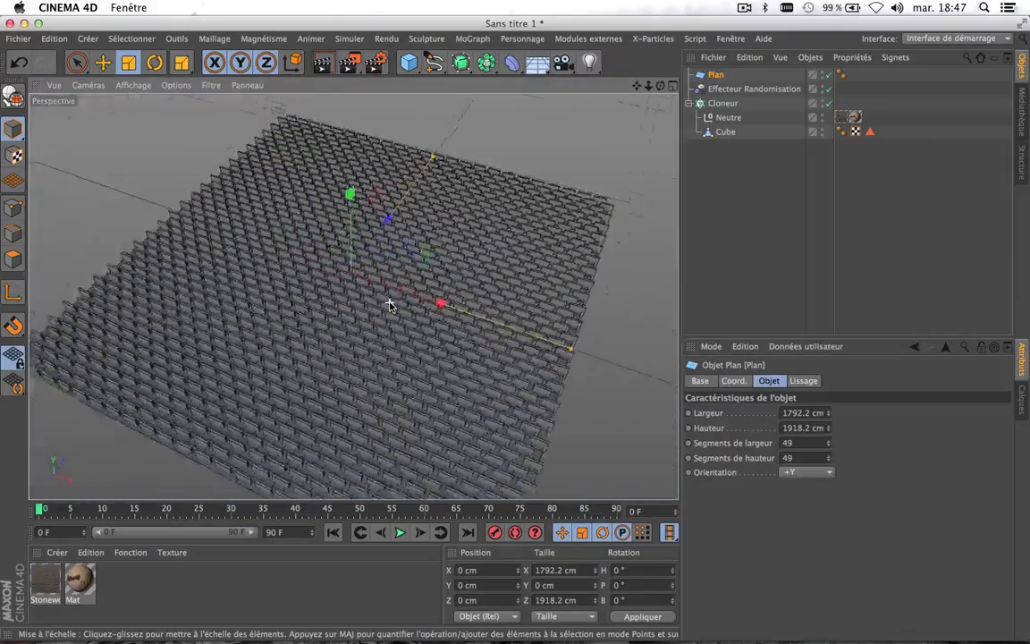
scroll(390, 301, "up", 3)
scroll(390, 302, "down", 6)
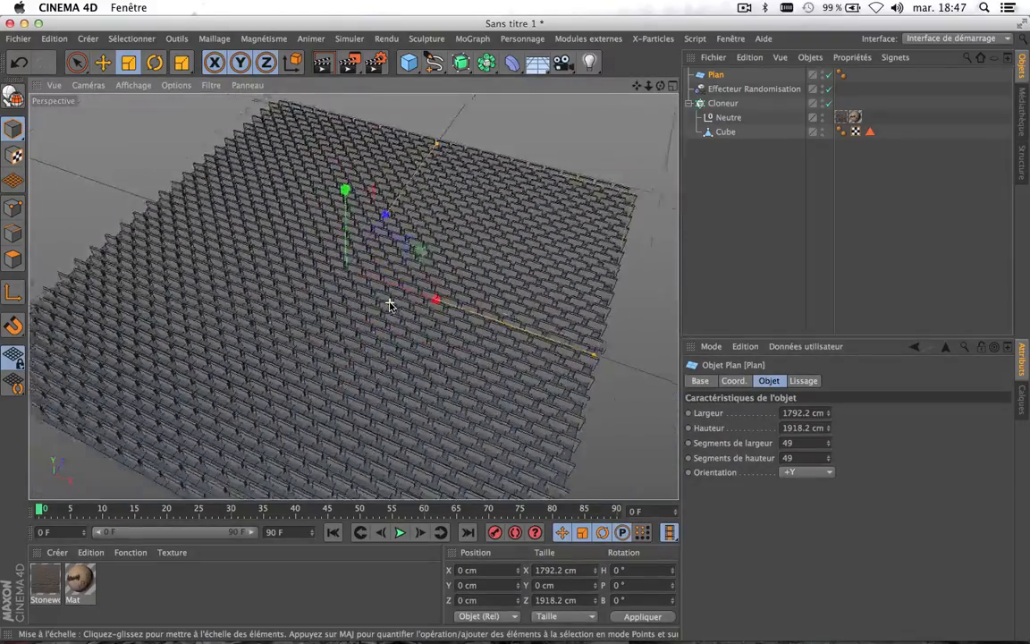
scroll(390, 302, "up", 6)
left_click(828, 441)
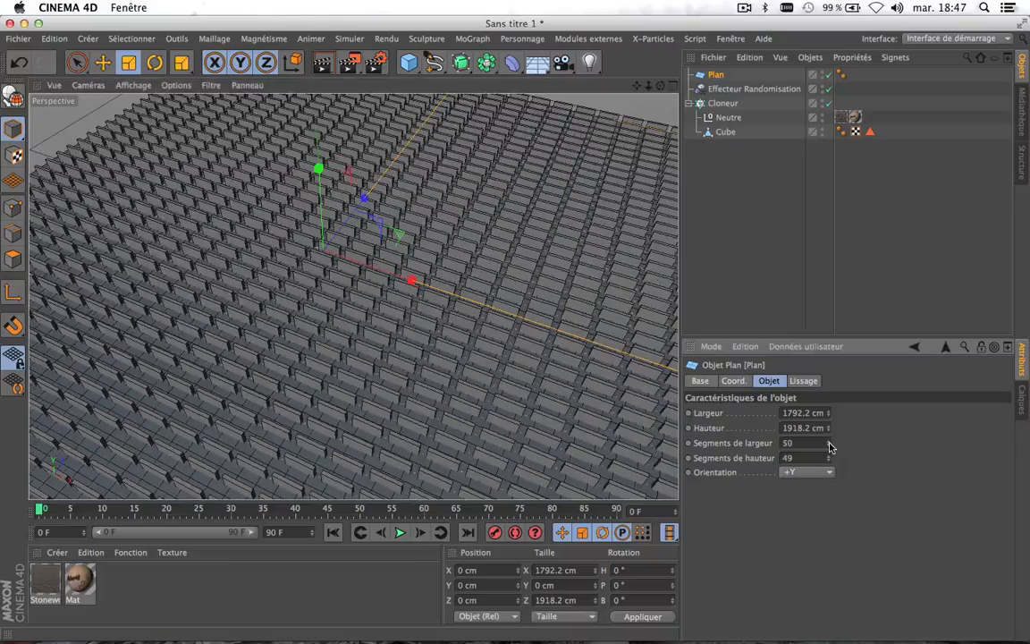
left_click(828, 441)
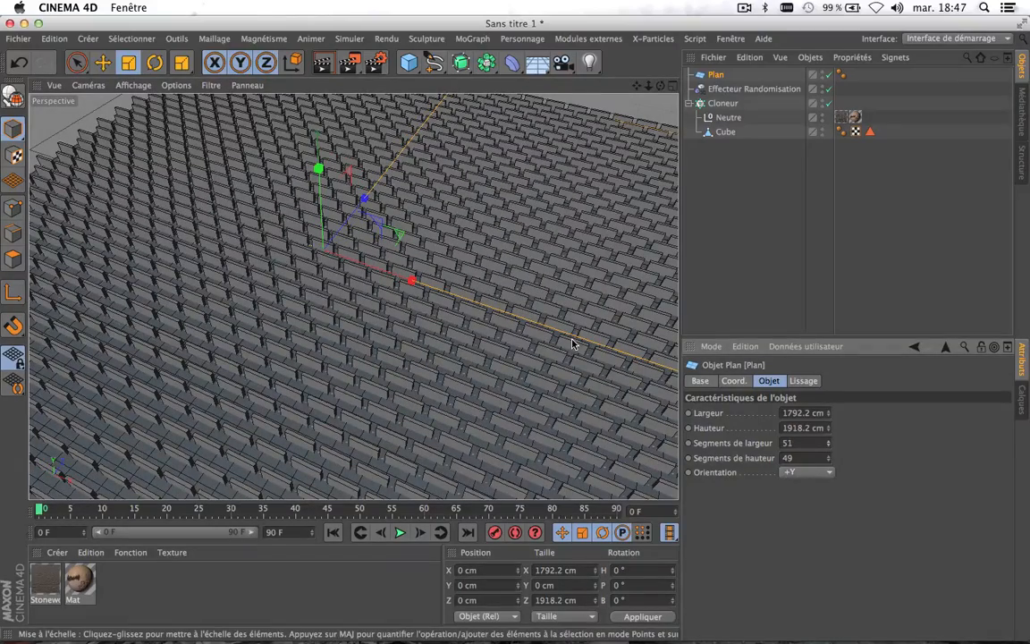
Step: Reduce the plane's width to about 1464.2 cm to close the gaps between tiles within each row
scroll(417, 402, "up", 3)
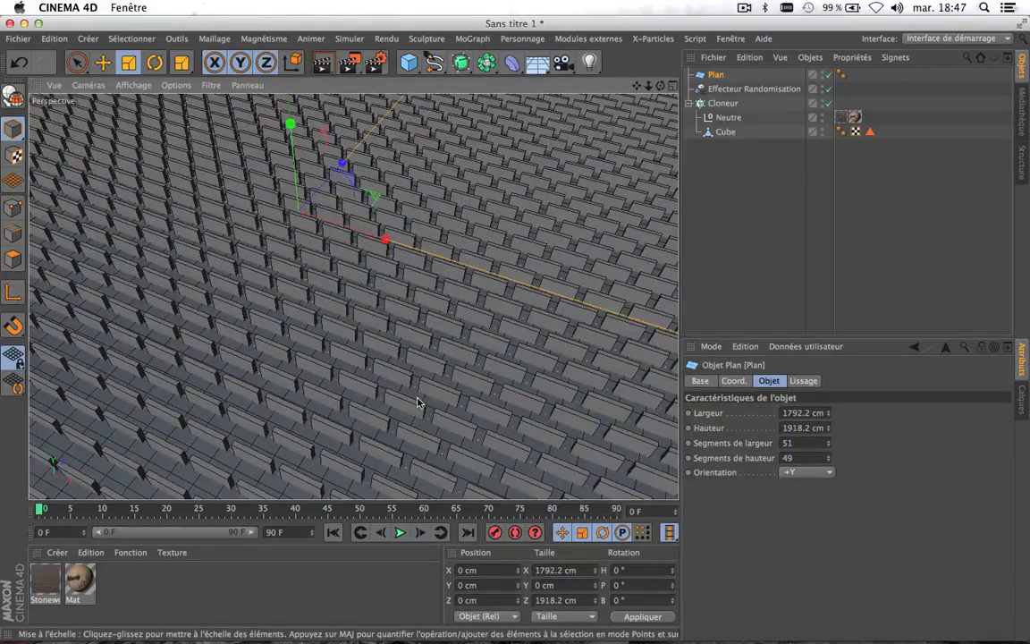
scroll(416, 402, "up", 4)
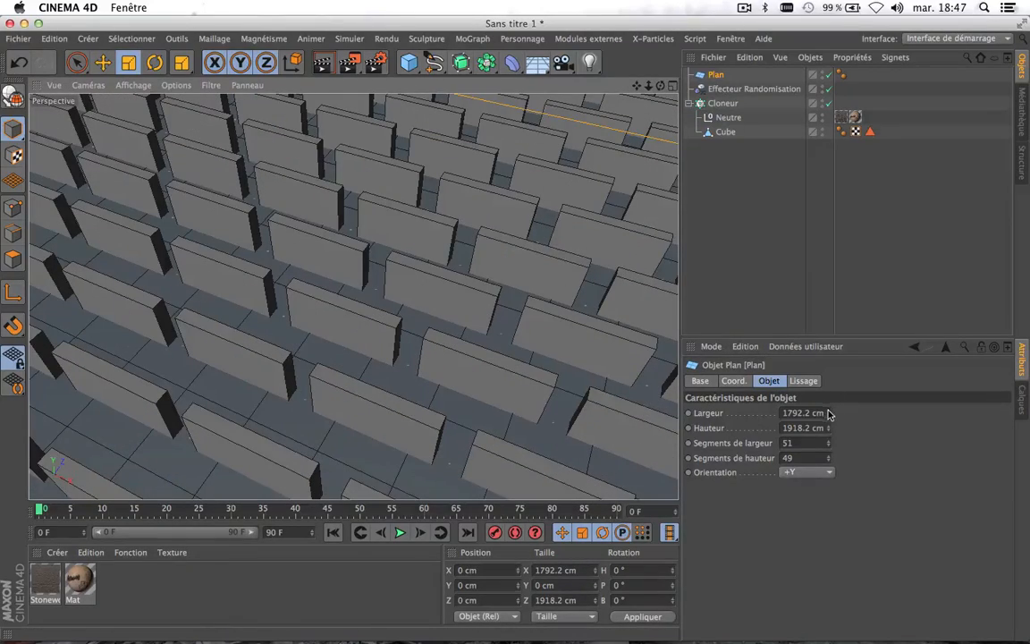
left_click_drag(828, 414, 778, 433)
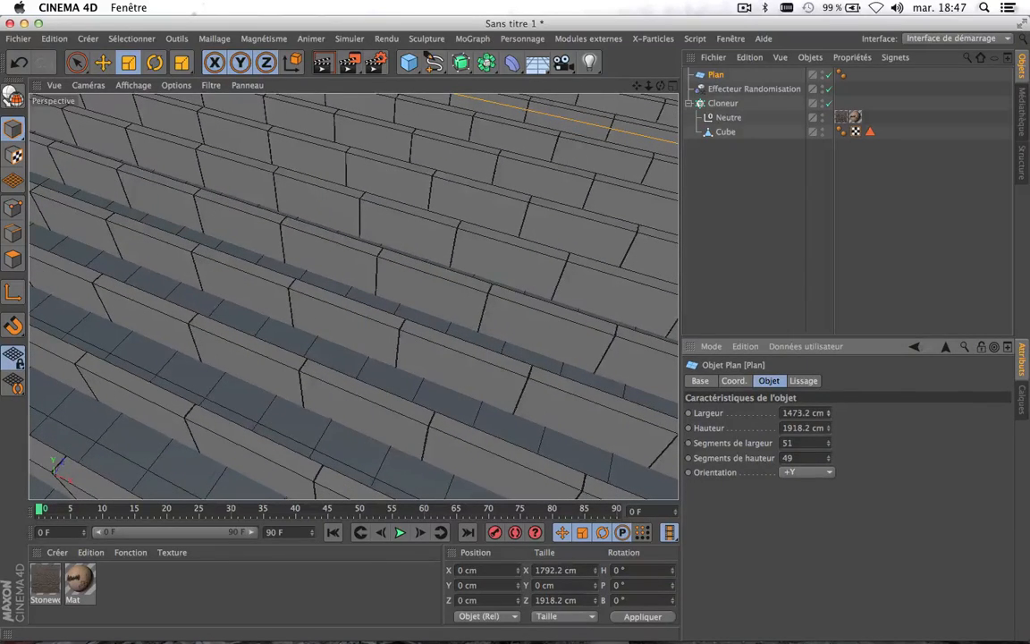
scroll(333, 242, "up", 3)
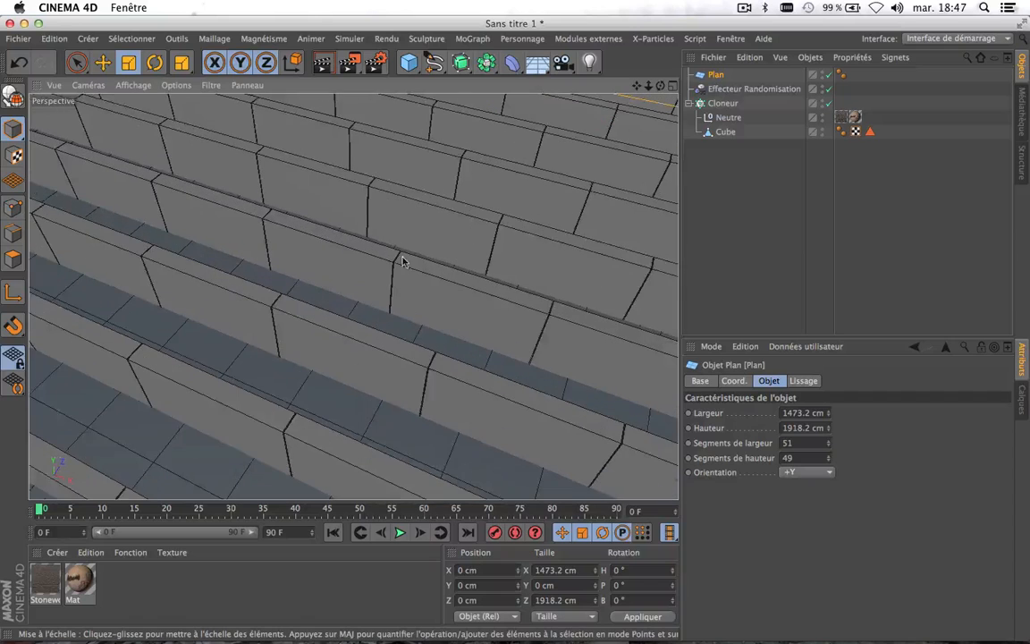
scroll(409, 261, "up", 5)
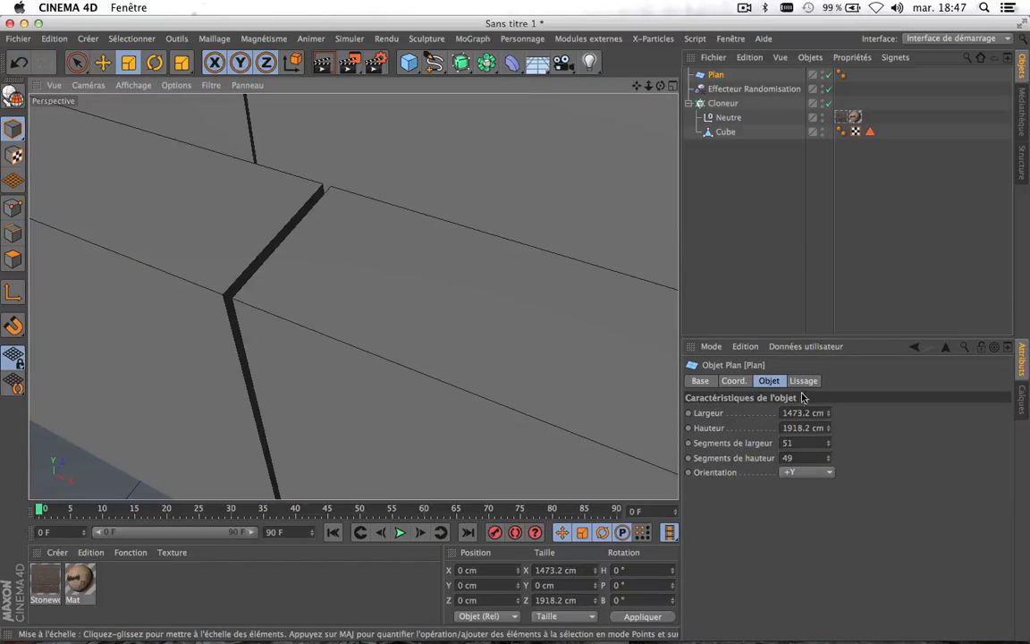
left_click_drag(828, 417, 828, 417)
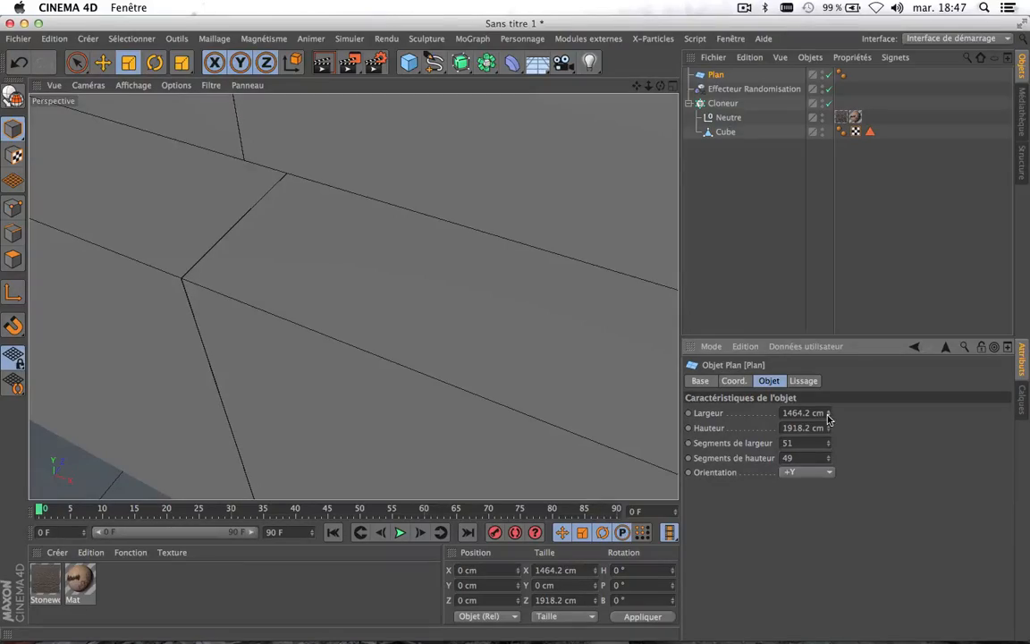
Step: Enable axis modification for the Cube under the Cloner and rotate its axis to a 90° pitch so the tiles lie flat
scroll(543, 290, "down", 5)
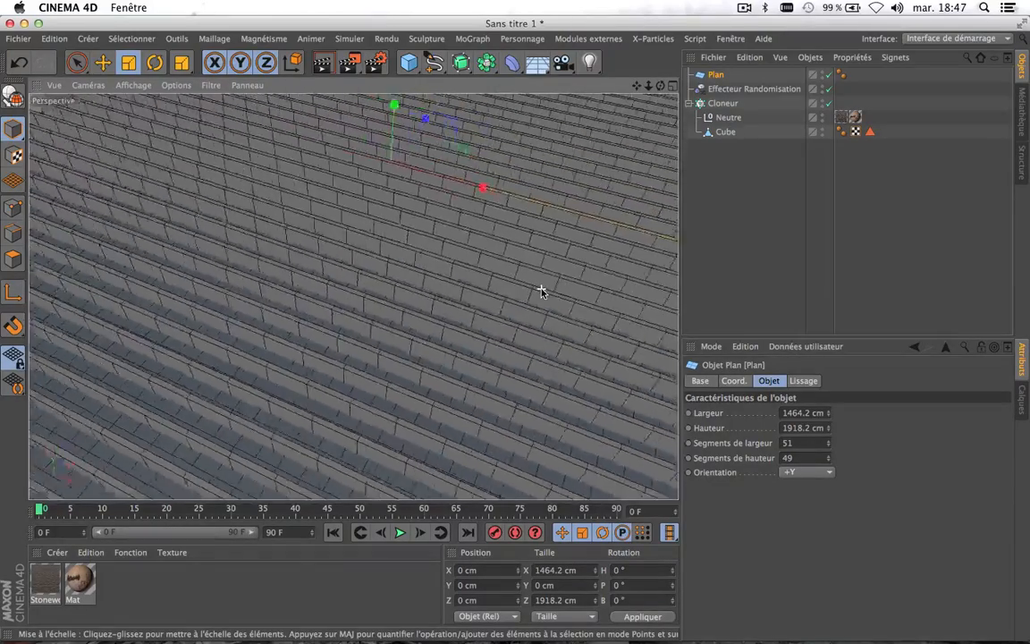
left_click_drag(542, 290, 542, 289, "alt")
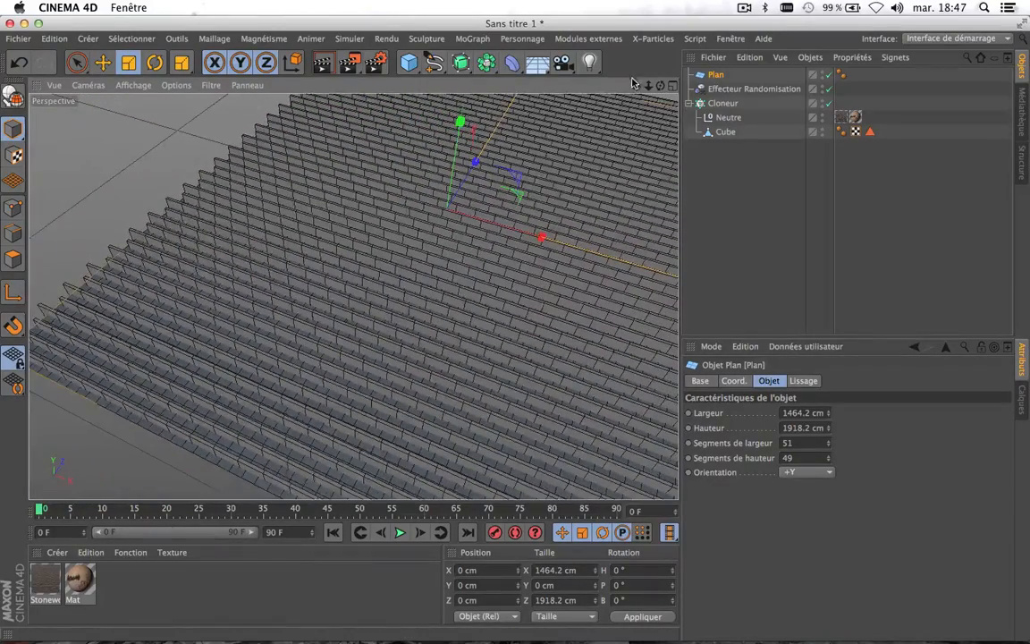
left_click_drag(636, 86, 542, 138)
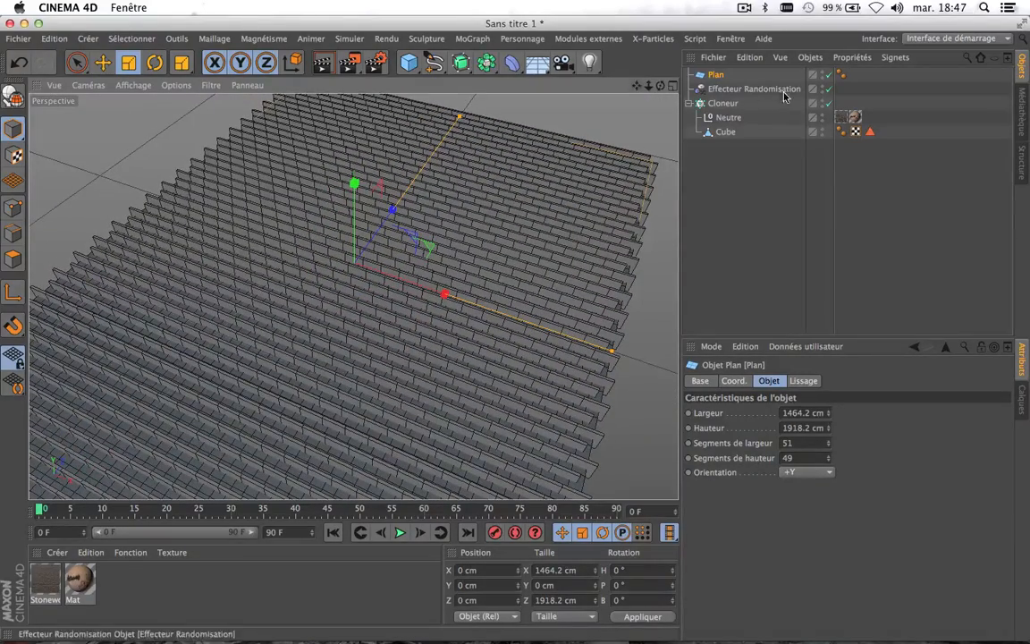
left_click(726, 133)
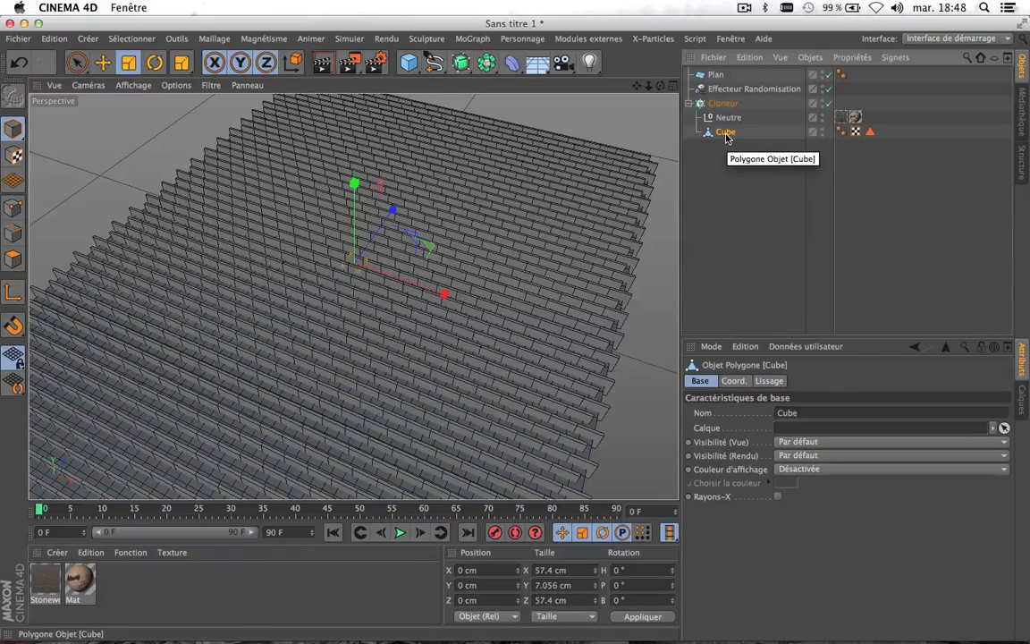
left_click(14, 293)
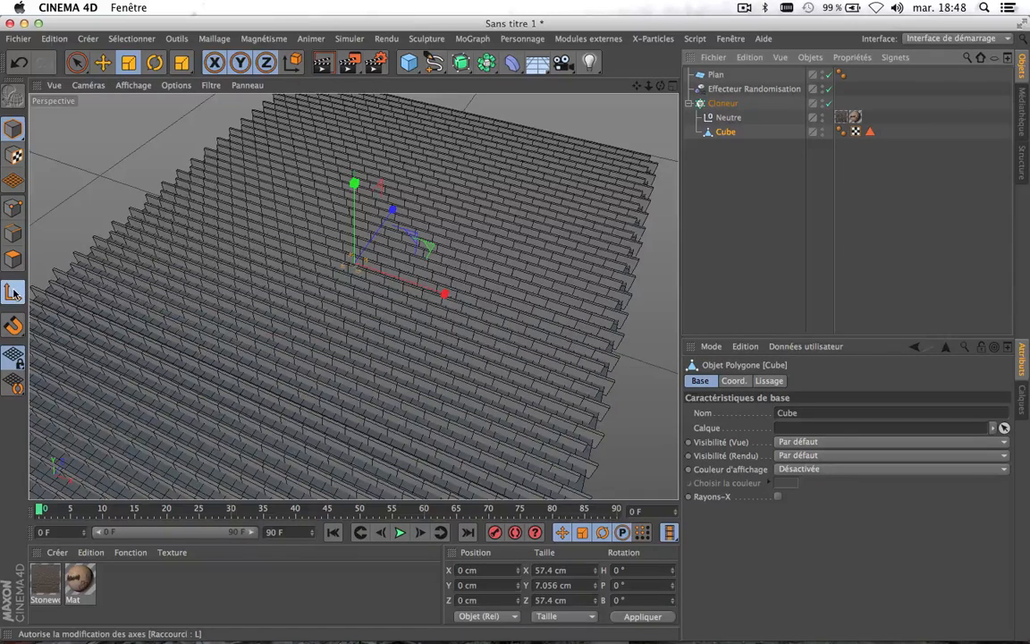
left_click(156, 64)
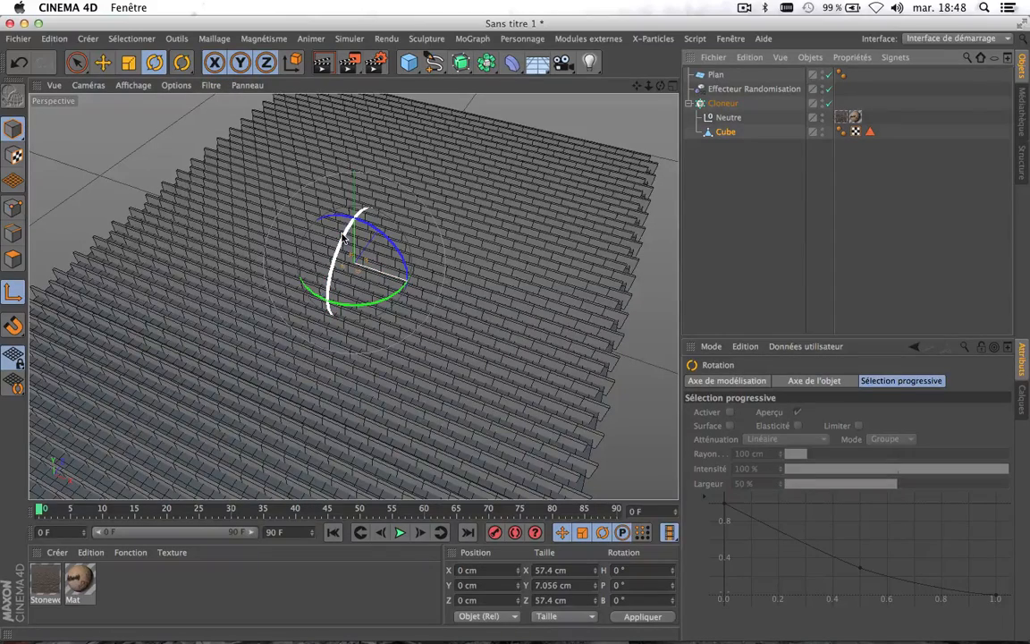
left_click_drag(342, 241, 324, 318)
Step: Adjust the plane's height to about 2822.2 cm to bring the rows of flat tiles edge to edge
scroll(386, 297, "up", 5)
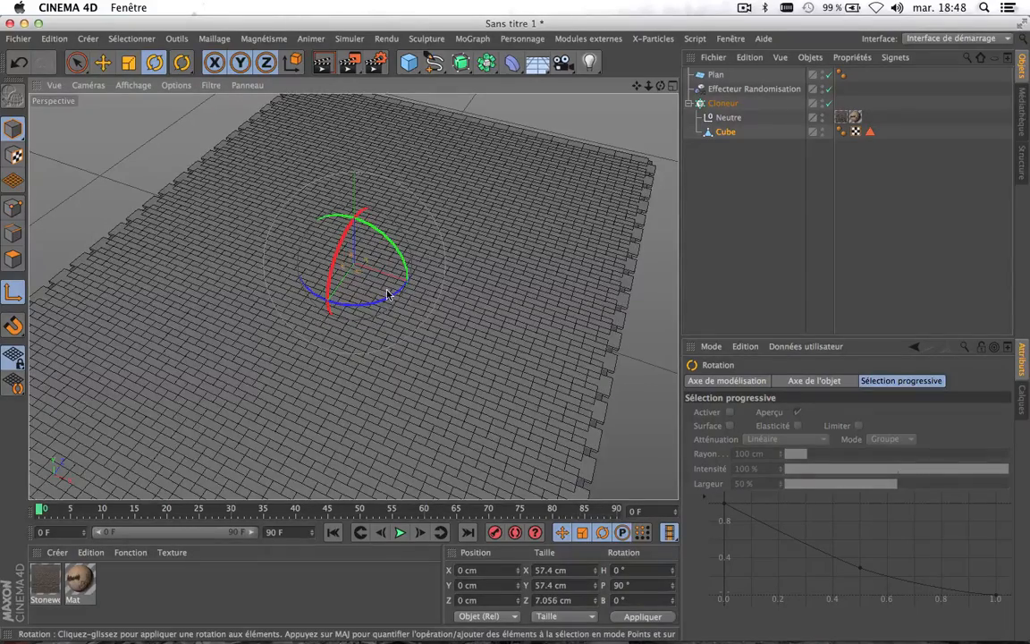
left_click(716, 75)
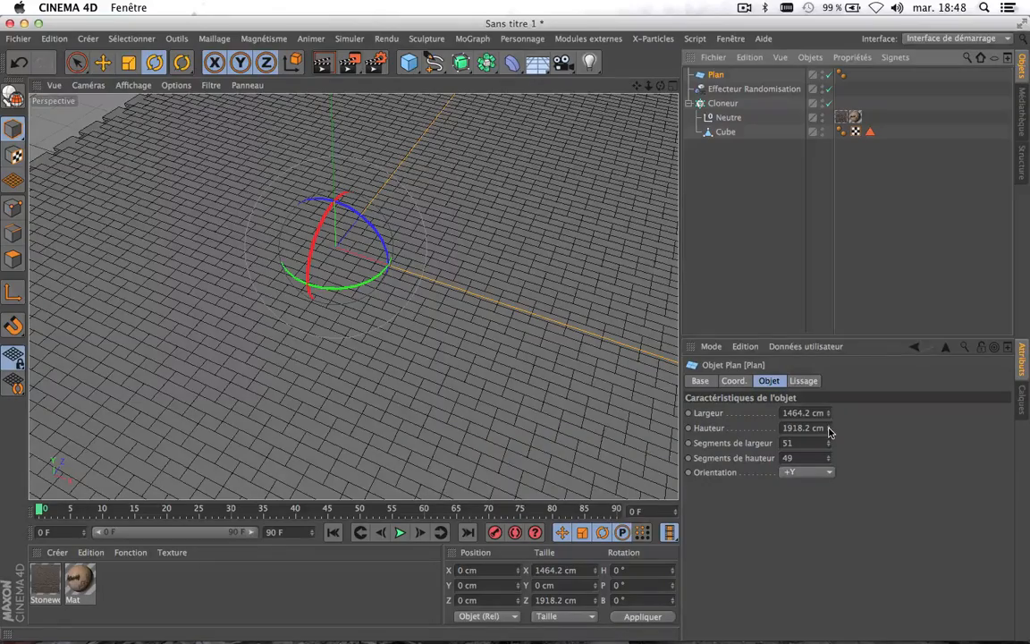
left_click_drag(829, 430, 829, 375)
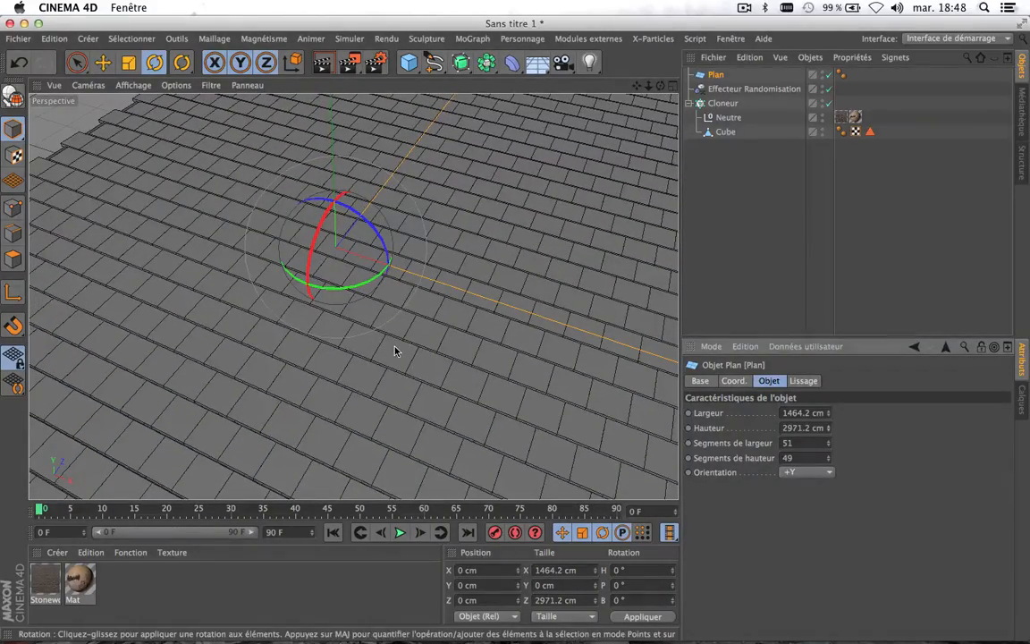
scroll(394, 351, "up", 3)
scroll(395, 350, "up", 4)
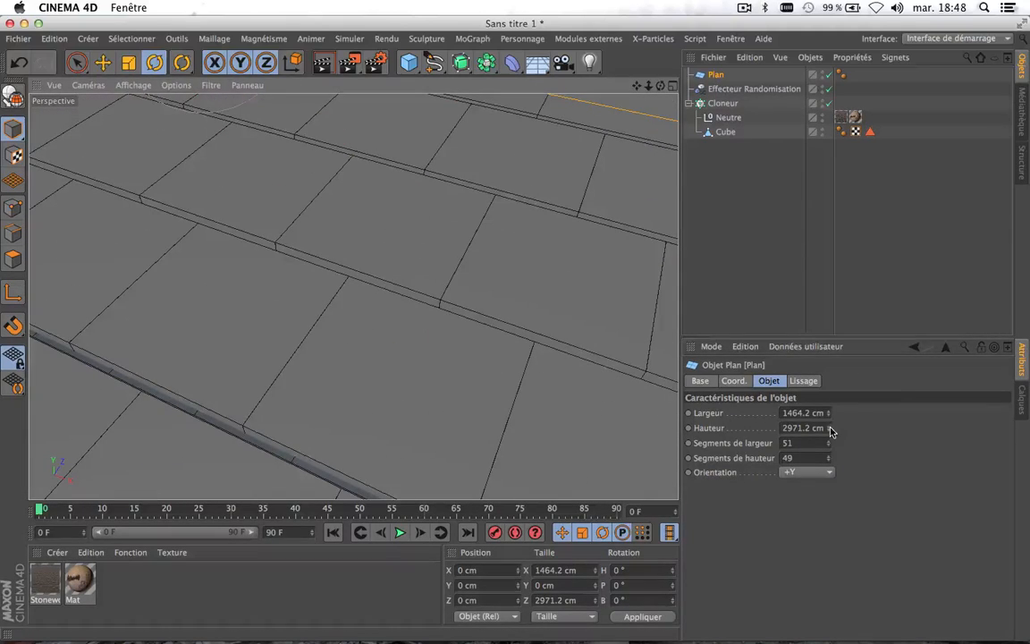
left_click_drag(831, 431, 831, 439)
Step: Fine-tune the plane's height to 2813.2 cm so the tile rows meet exactly in the top view
left_click(673, 85)
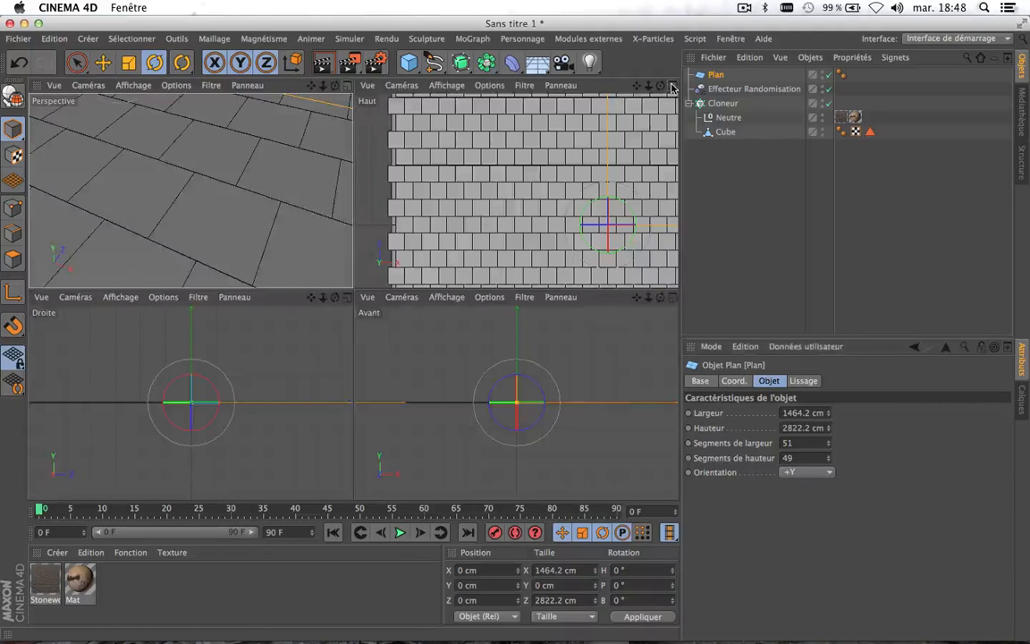
left_click(672, 86)
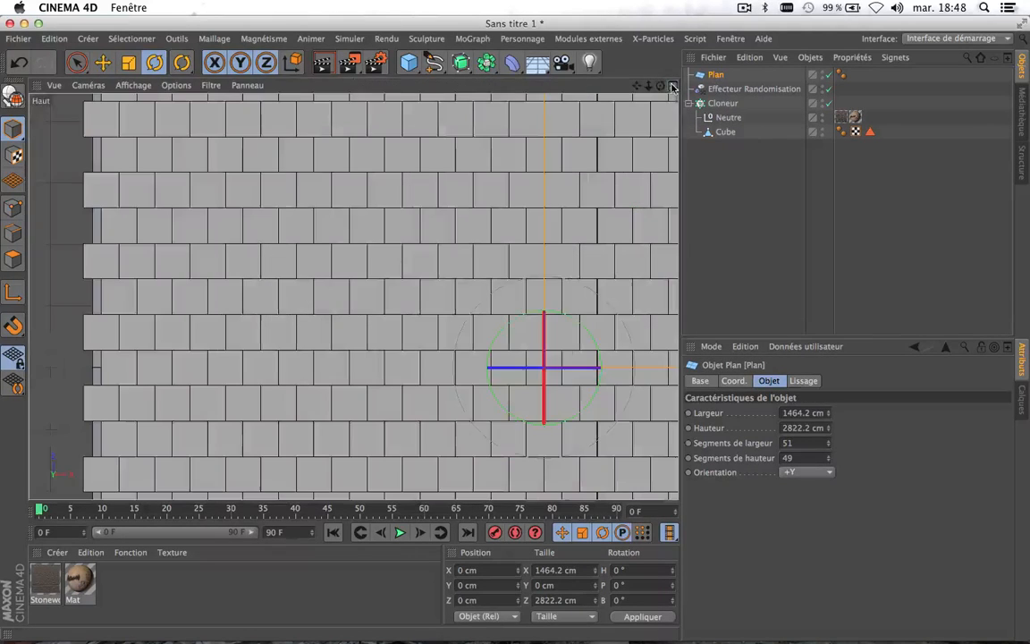
scroll(374, 270, "up", 5)
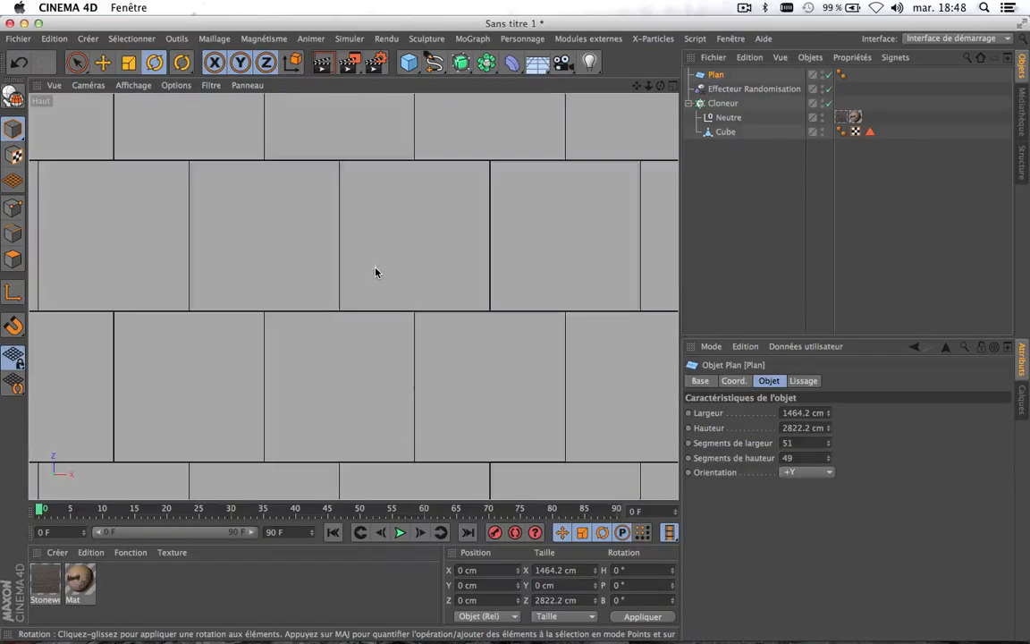
scroll(375, 270, "up", 5)
scroll(298, 417, "up", 3)
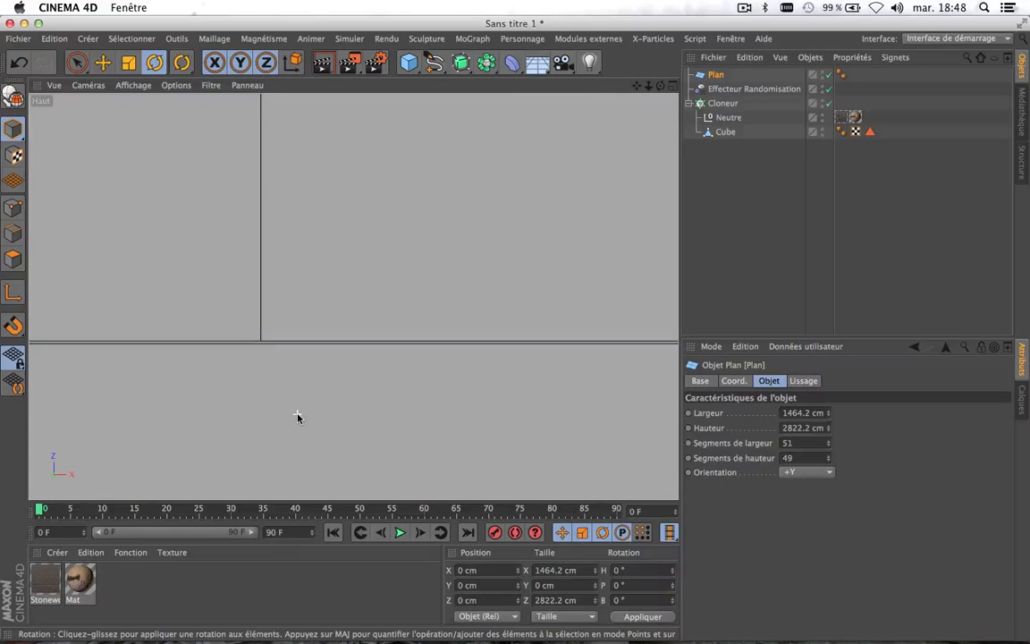
scroll(269, 356, "up", 1)
scroll(269, 356, "up", 1)
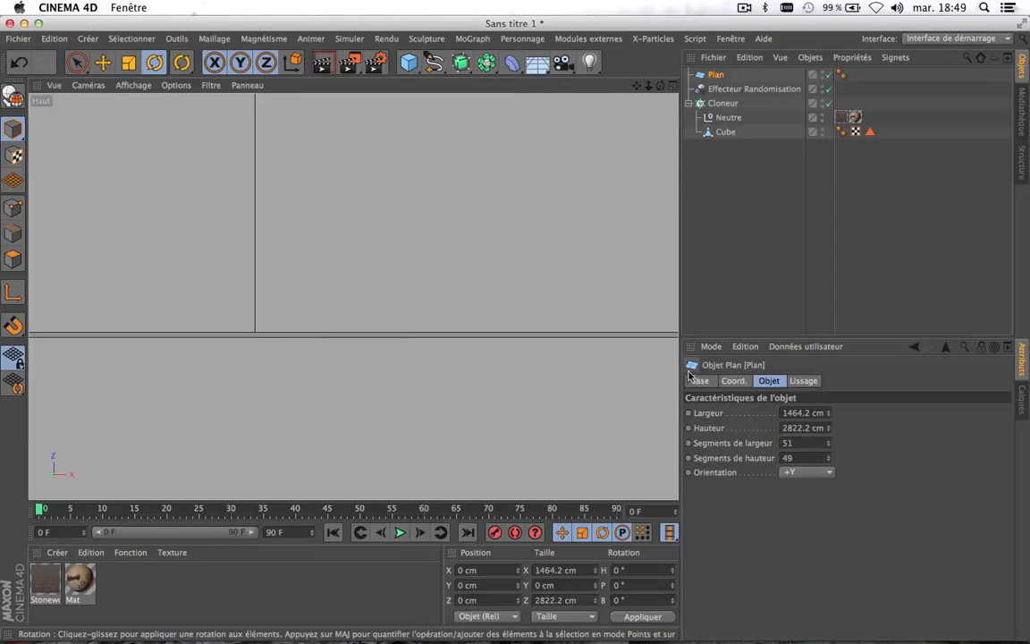
left_click_drag(829, 434, 829, 434)
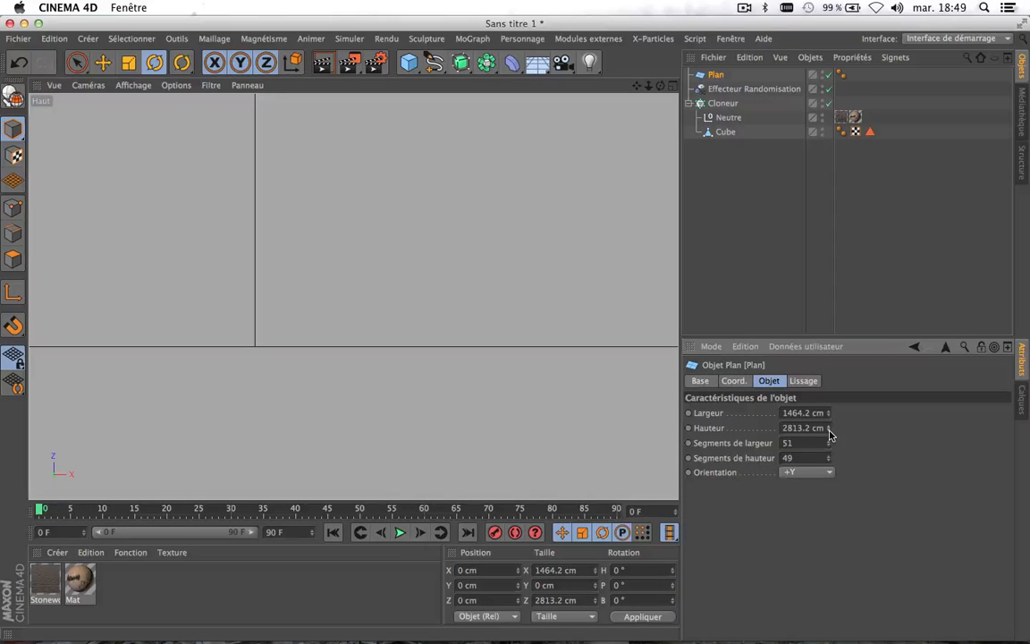
Step: Reduce the plane's height segments to 27 and its height to about 1467.2 cm
middle_click(644, 116)
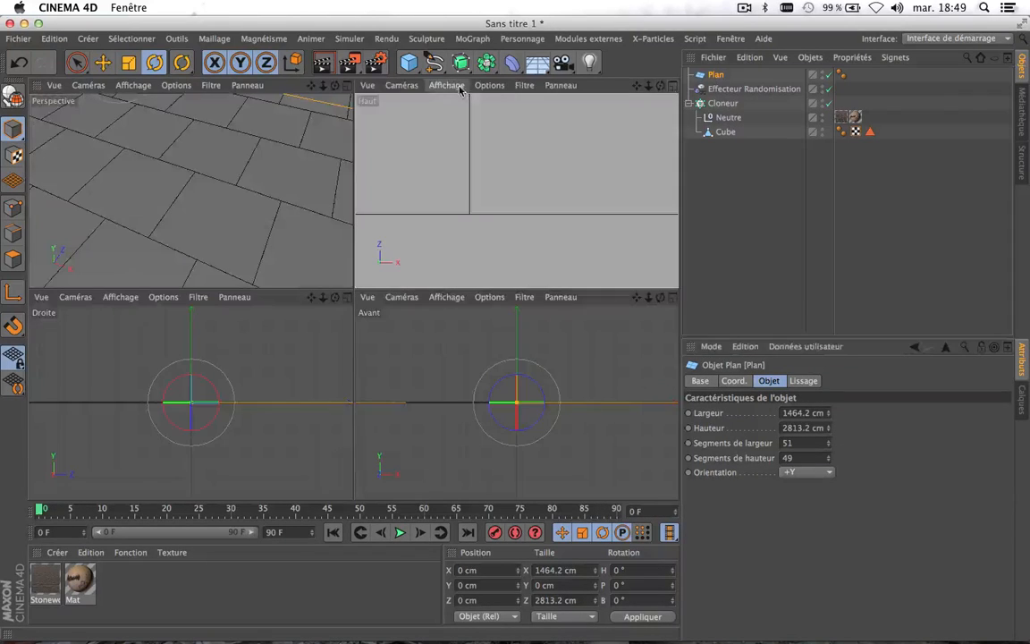
middle_click(344, 98)
scroll(292, 239, "down", 10)
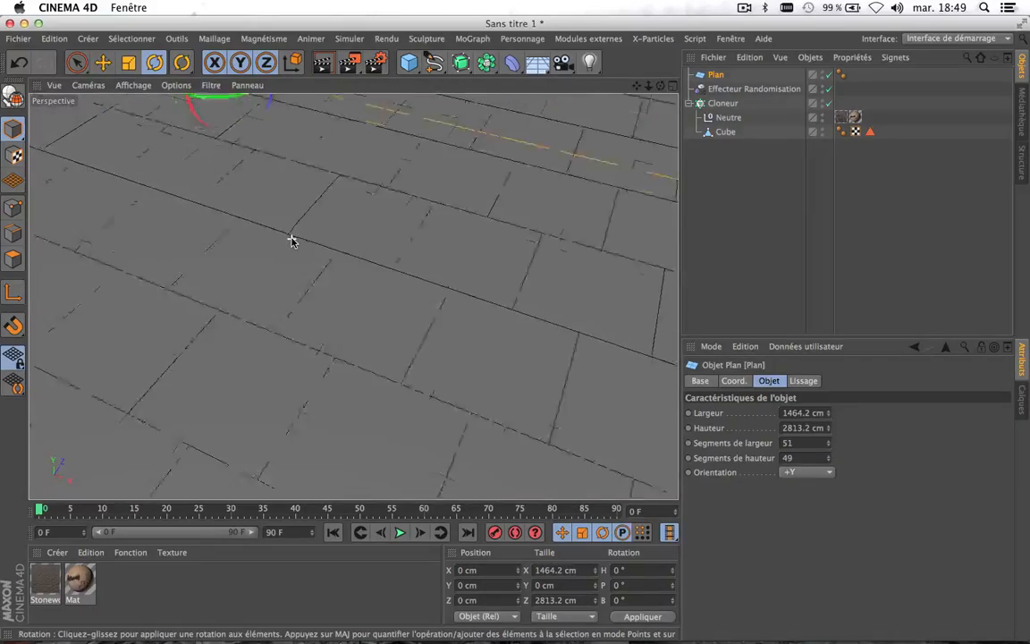
scroll(293, 240, "down", 4)
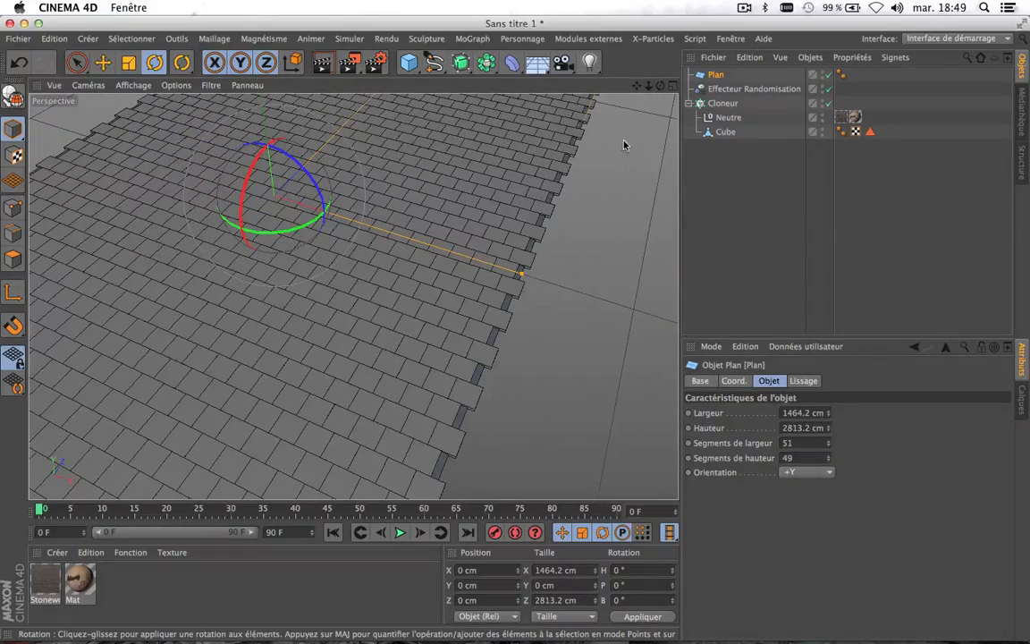
left_click_drag(636, 85, 706, 225)
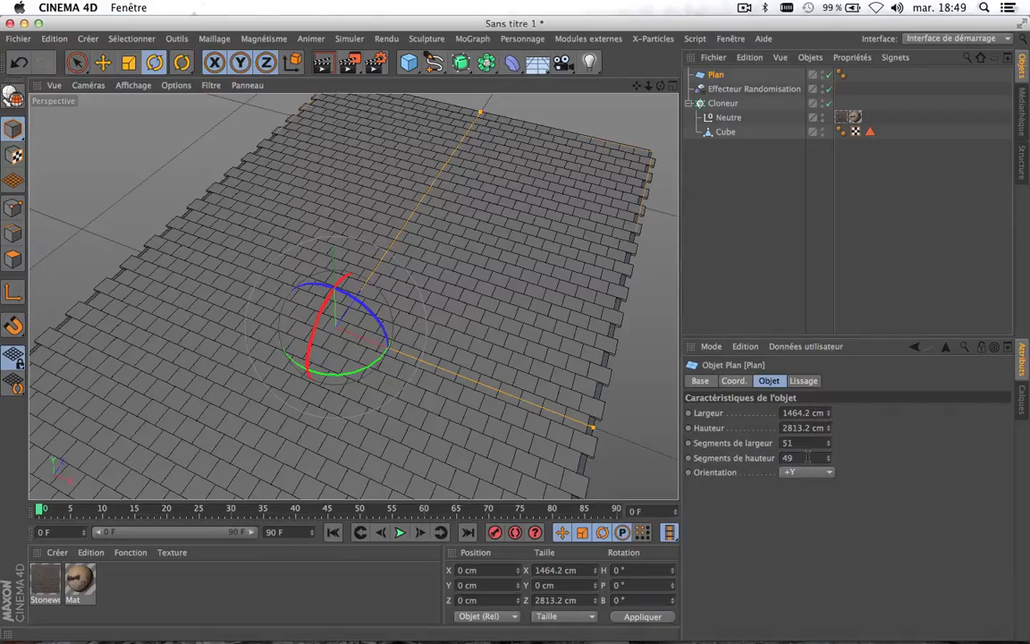
left_click_drag(828, 458, 798, 461)
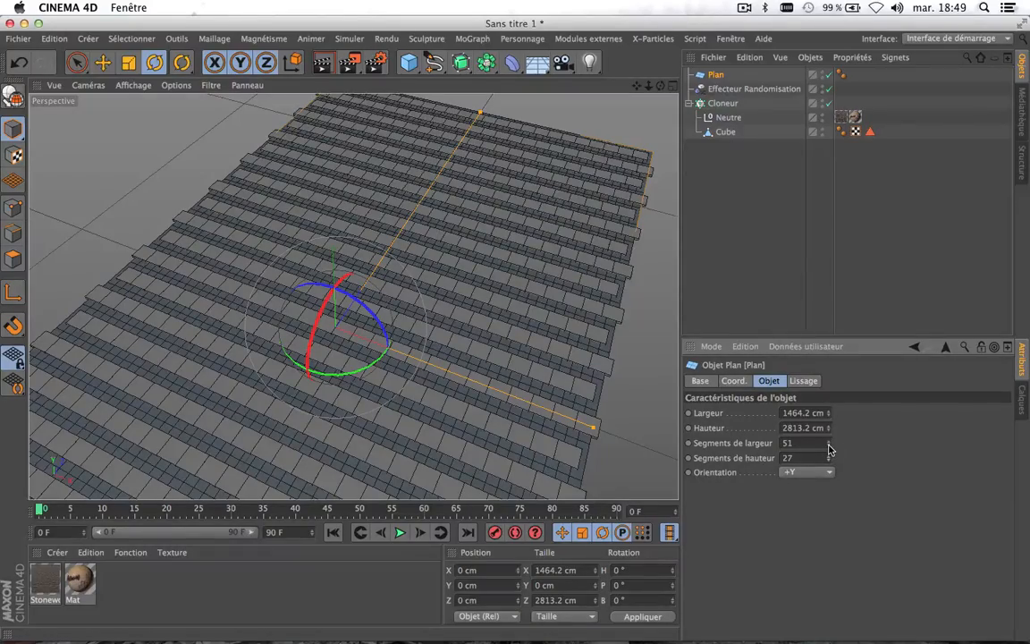
left_click_drag(828, 430, 792, 434)
Step: Adjust the plane's height to 1550.2 cm, using the top view to remove the overlap between tile rows
scroll(509, 322, "down", 5)
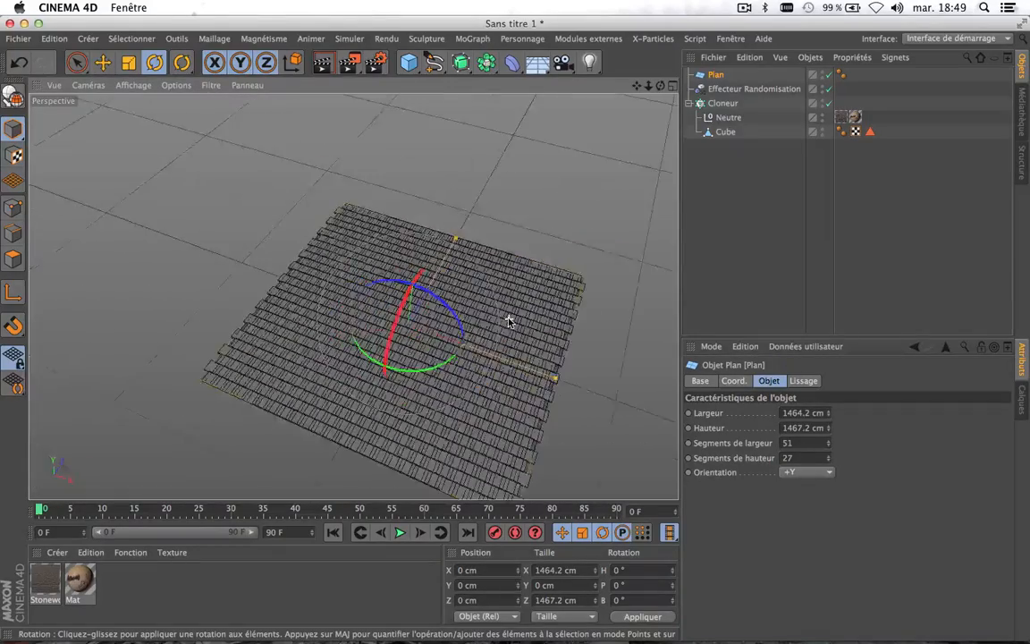
scroll(509, 322, "up", 10)
scroll(304, 392, "up", 3)
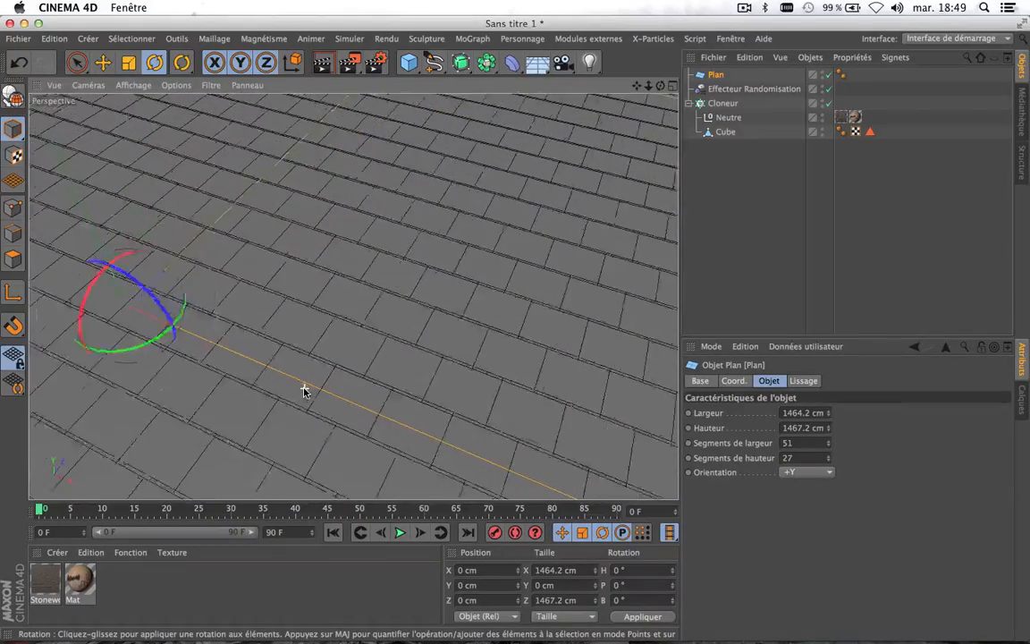
left_click(673, 85)
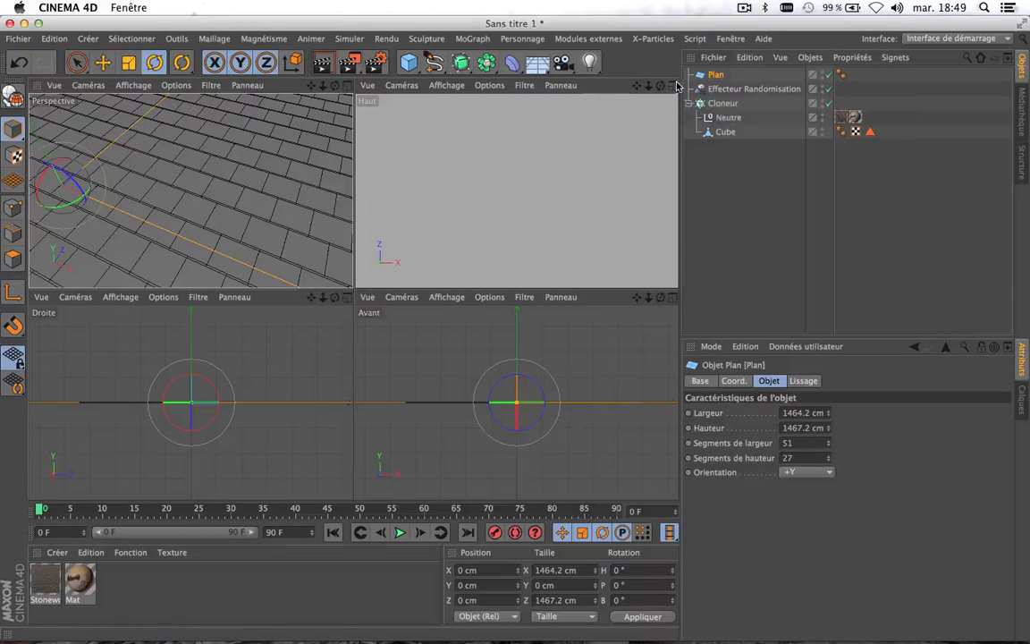
middle_click(516, 245)
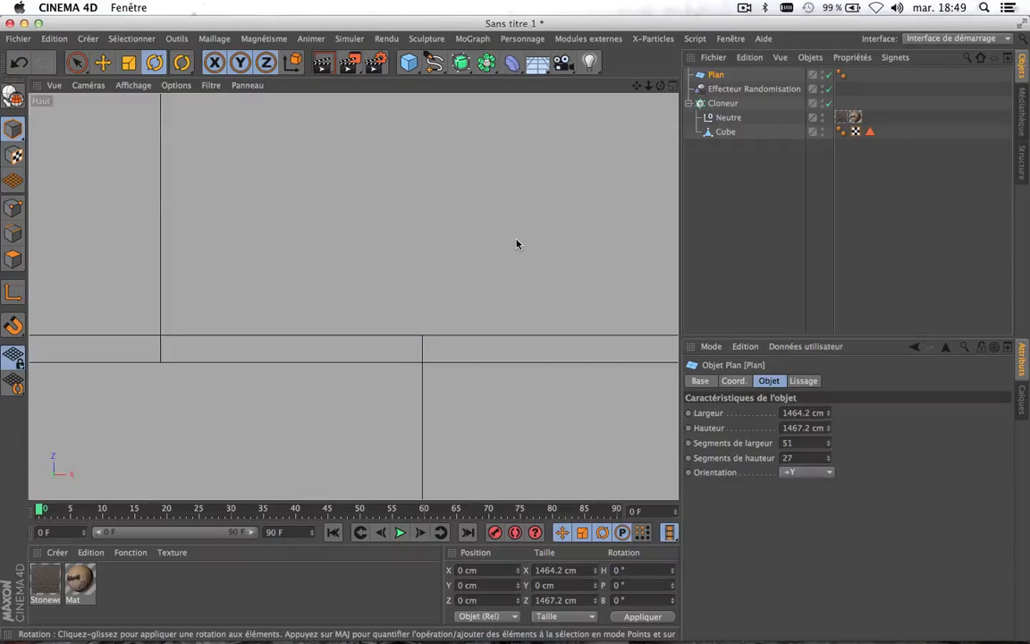
scroll(516, 242, "down", 3)
left_click(828, 426)
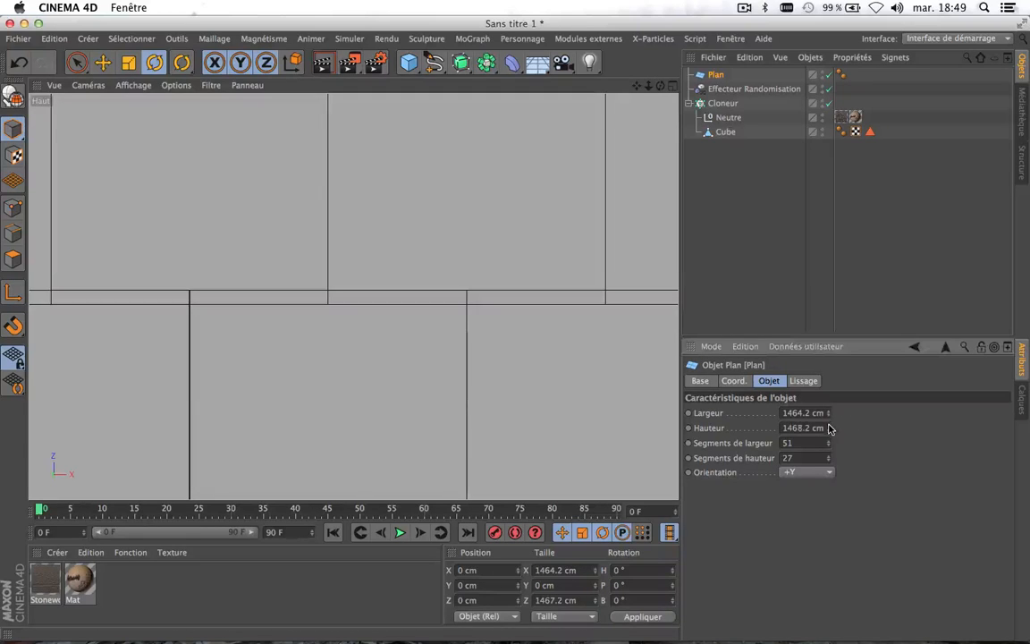
mouse_move(828, 428)
left_mouse_down()
mouse_move(848, 426)
mouse_move(830, 432)
left_mouse_up()
left_click(829, 431)
left_click(828, 431)
left_click(828, 431)
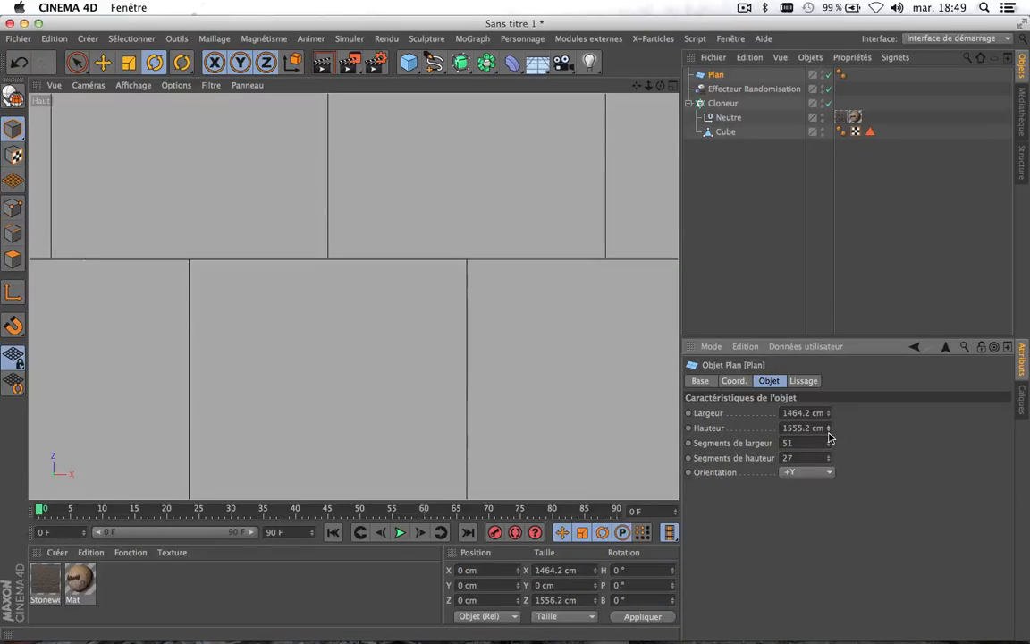
left_click(828, 431)
left_click(828, 431)
left_click(828, 432)
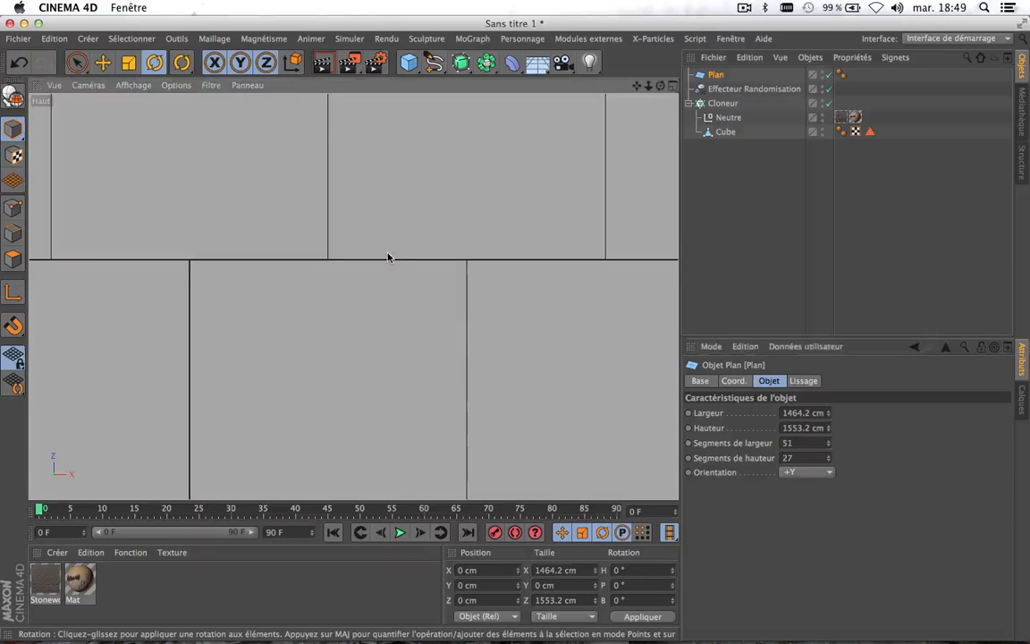
left_click(828, 431)
left_click(828, 432)
left_click(828, 432)
left_click(828, 432)
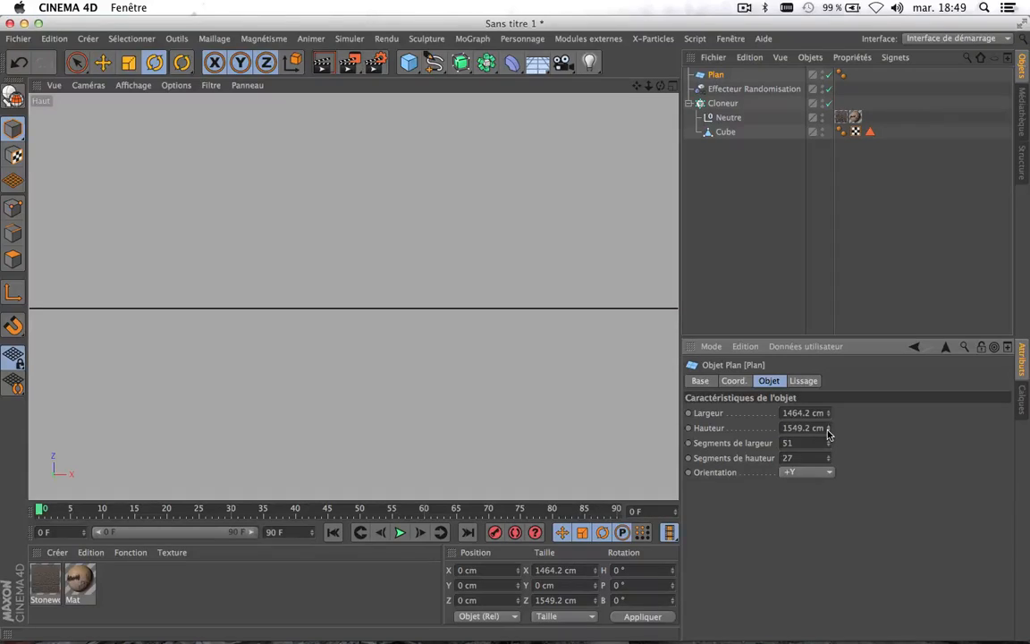
left_click(828, 426)
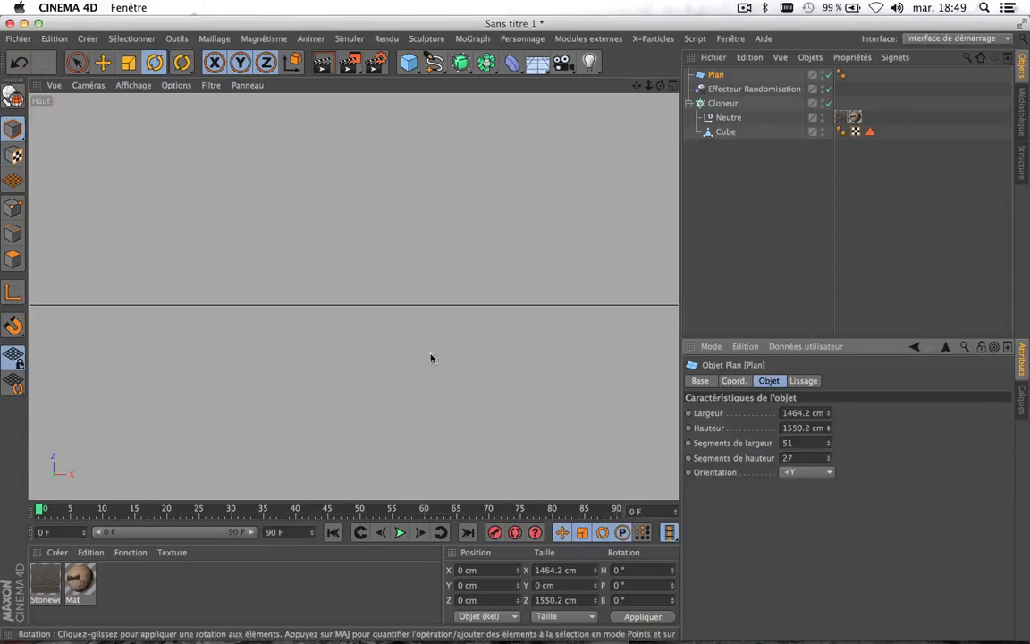
Step: Move the Stonework and Mat texture tags from the Neutre object to the Cloner and render the perspective view
left_click(672, 85)
left_click(346, 85)
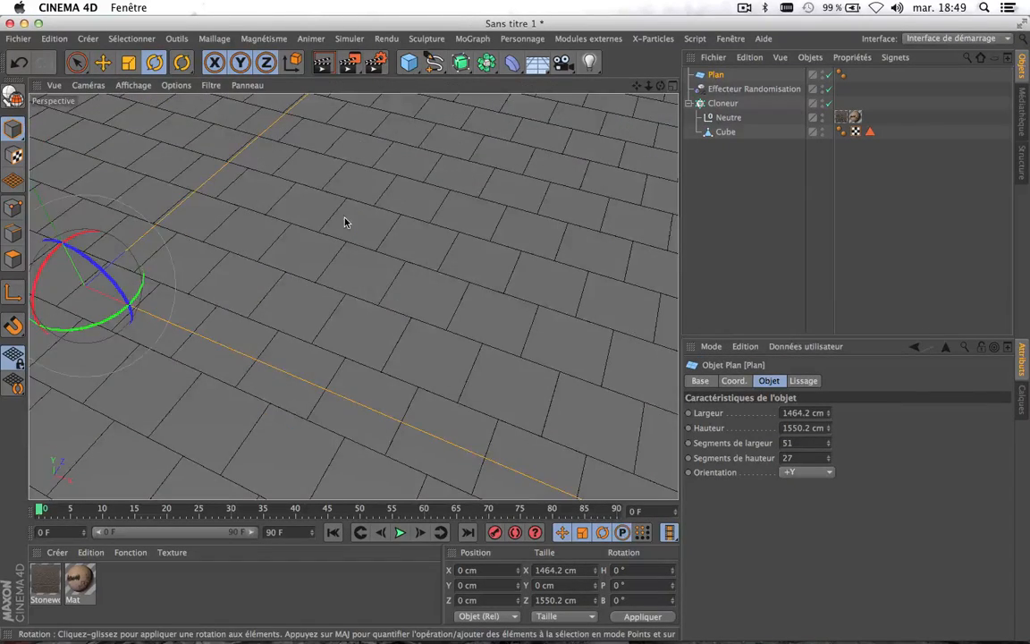
scroll(345, 220, "down", 10)
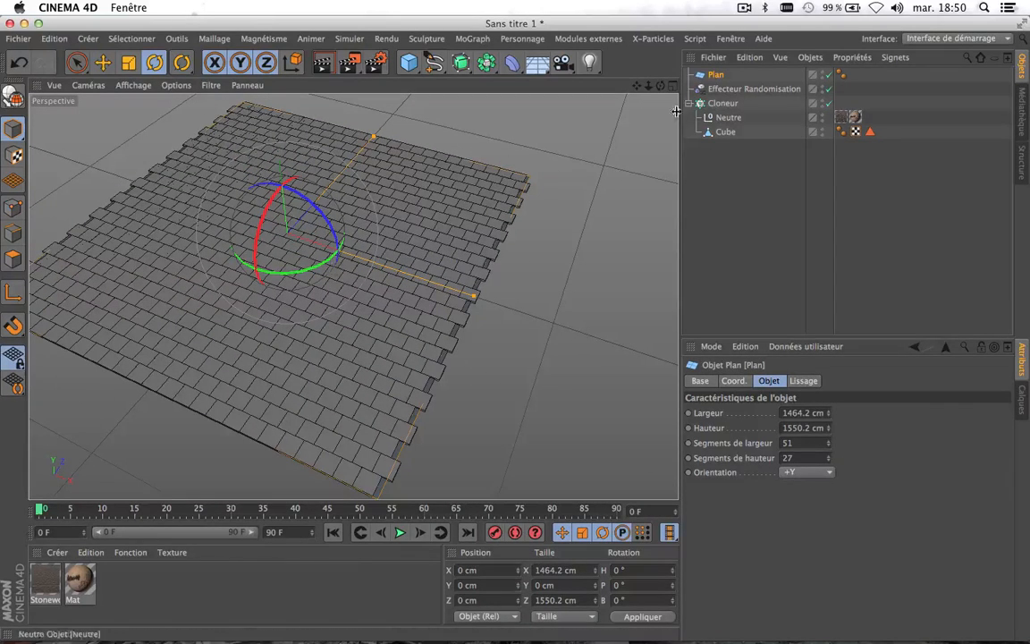
left_click_drag(637, 86, 353, 296)
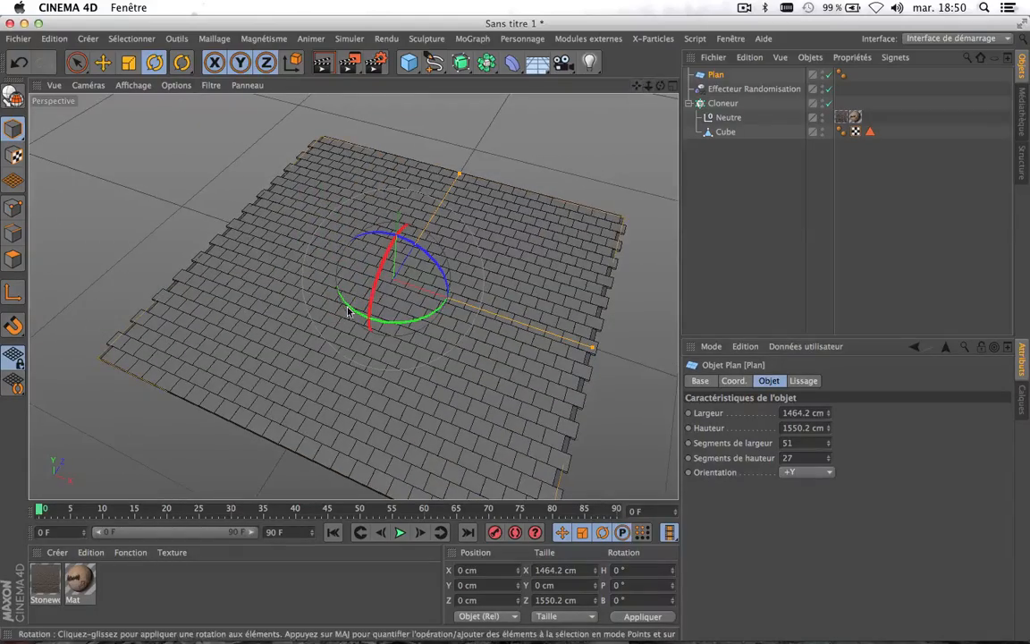
scroll(348, 310, "up", 5)
scroll(348, 310, "down", 5)
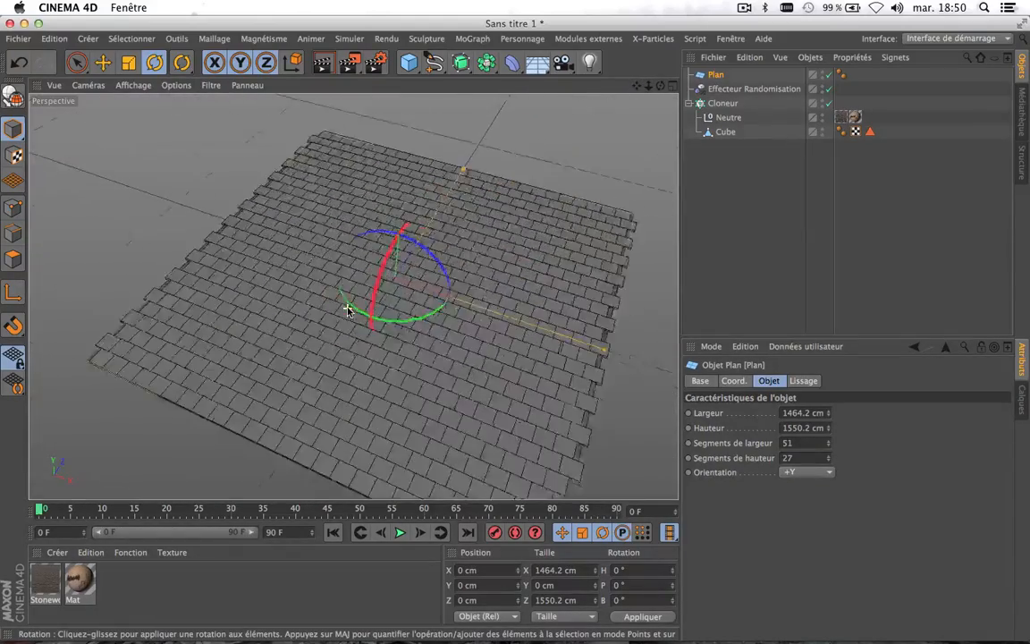
scroll(348, 310, "up", 5)
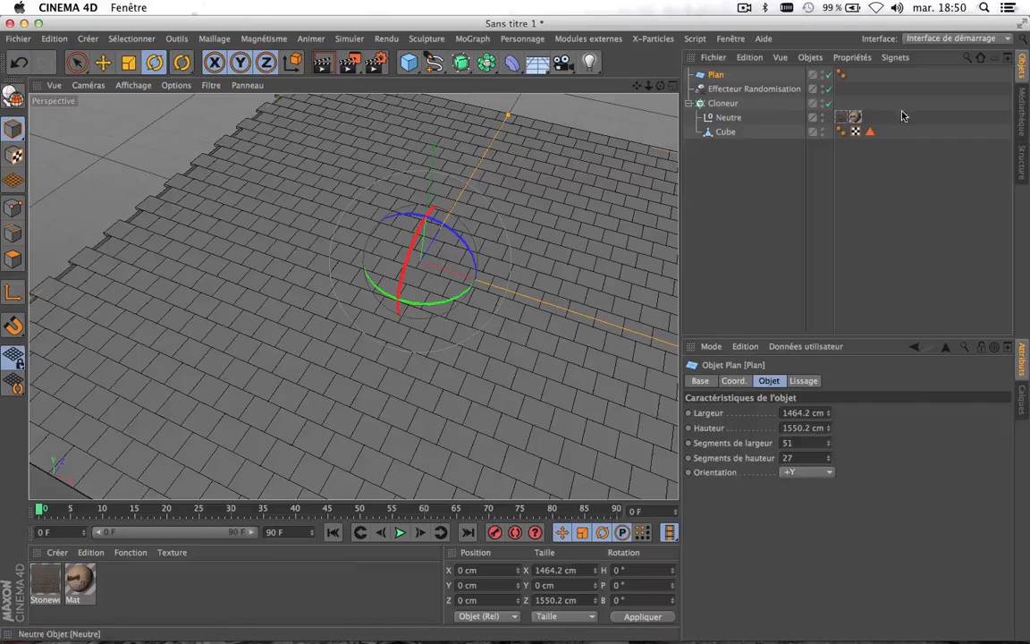
left_click_drag(902, 112, 813, 110)
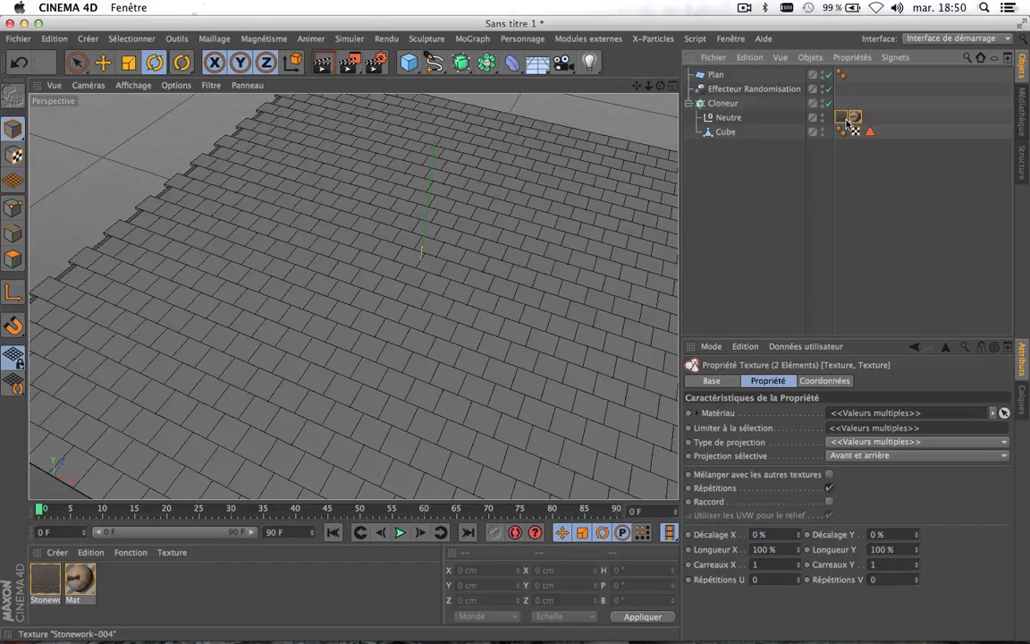
left_click_drag(749, 105, 751, 104)
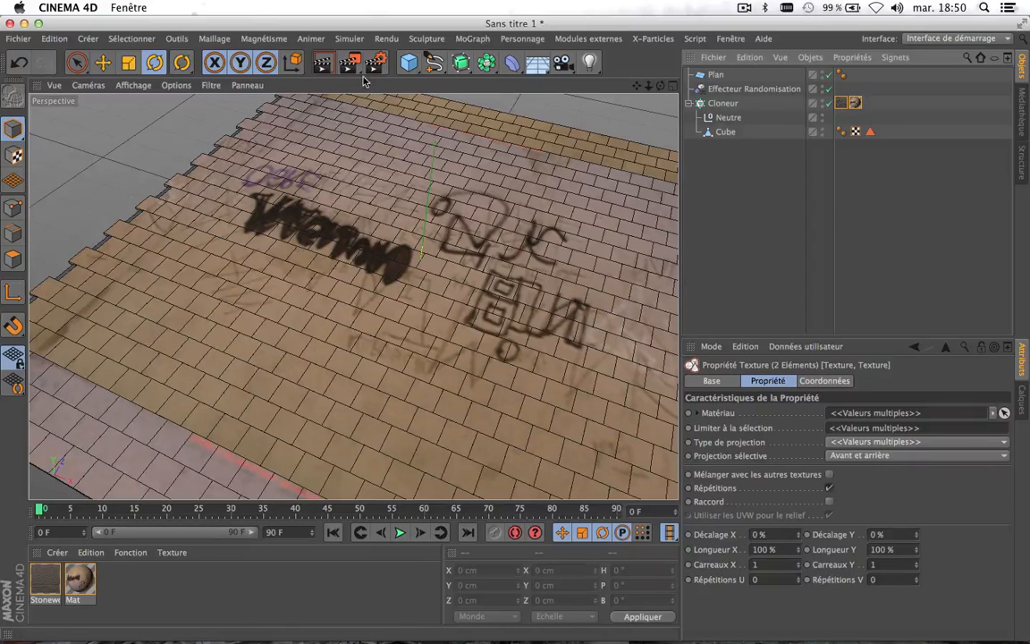
left_click(323, 62)
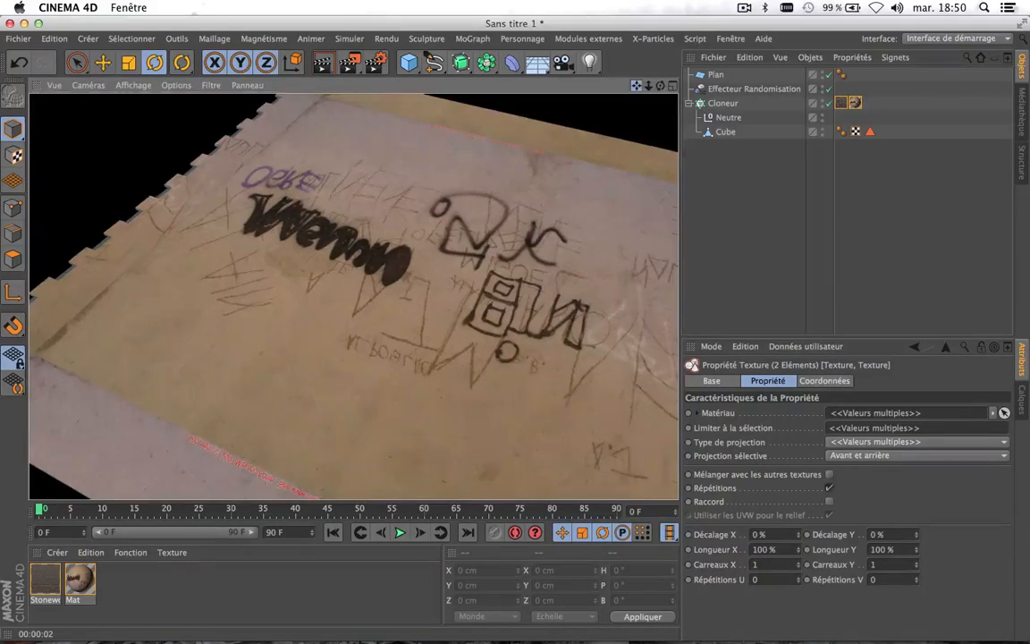
Step: Add a sphere primitive at the centre of the tiled surface and set its segments to 40
scroll(353, 296, "down", 3)
left_click_drag(636, 87, 641, 111)
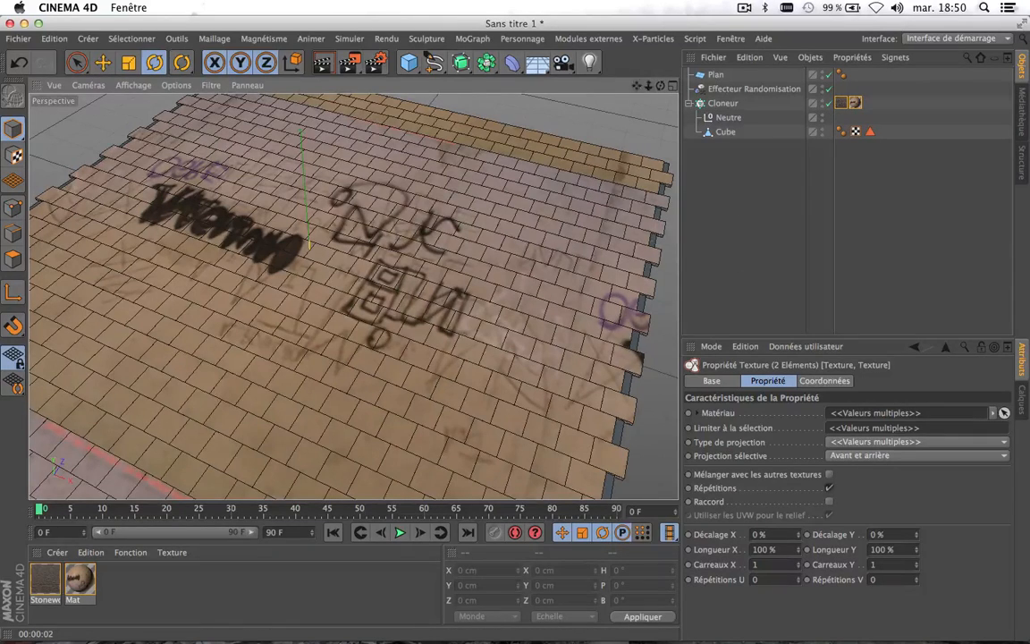
left_click_drag(636, 86, 652, 95)
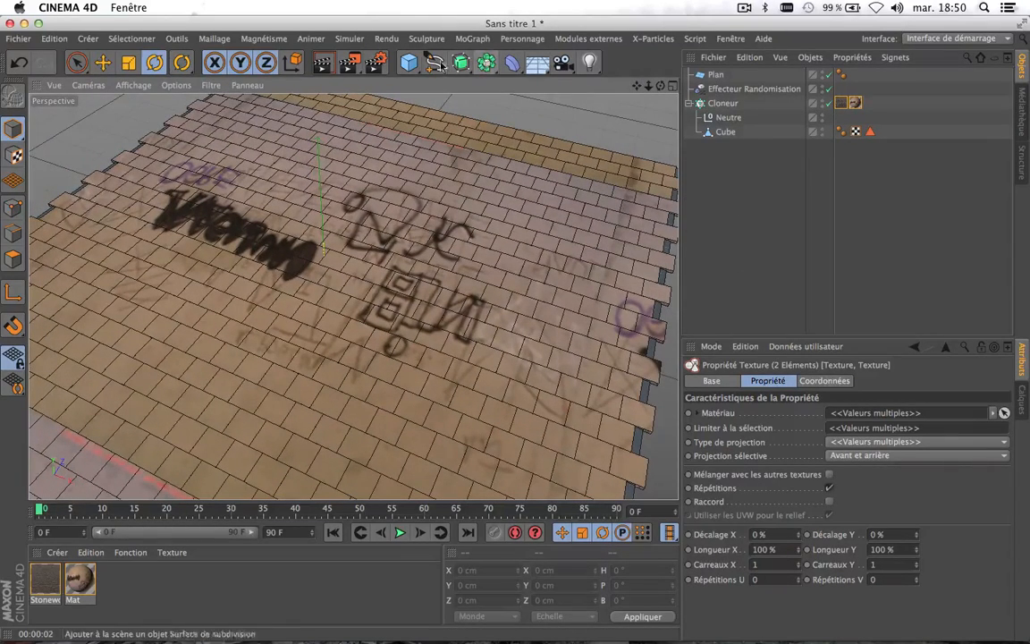
left_click(411, 68)
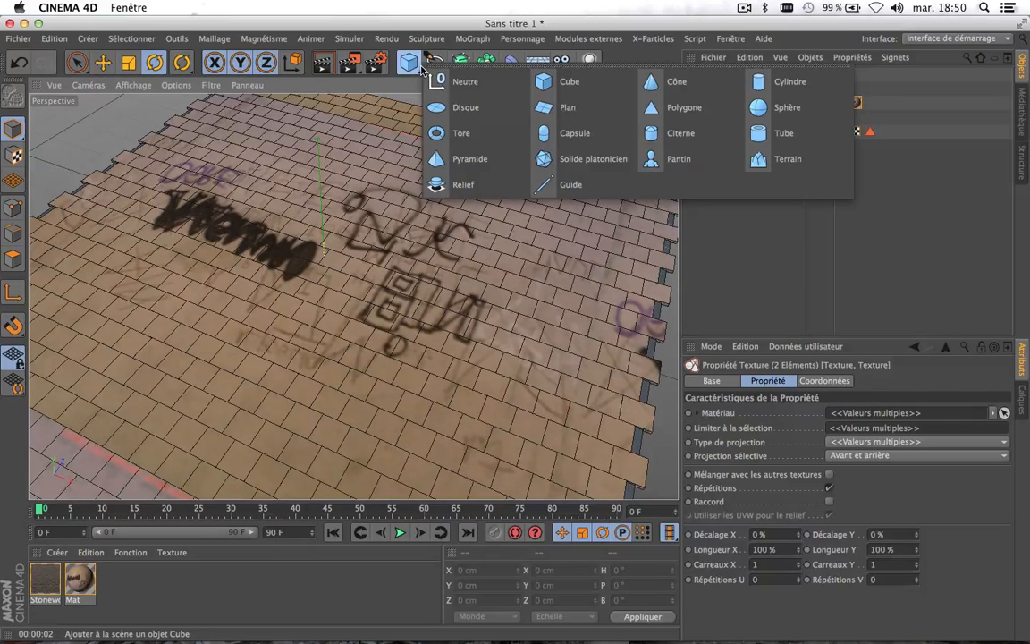
left_click(742, 111)
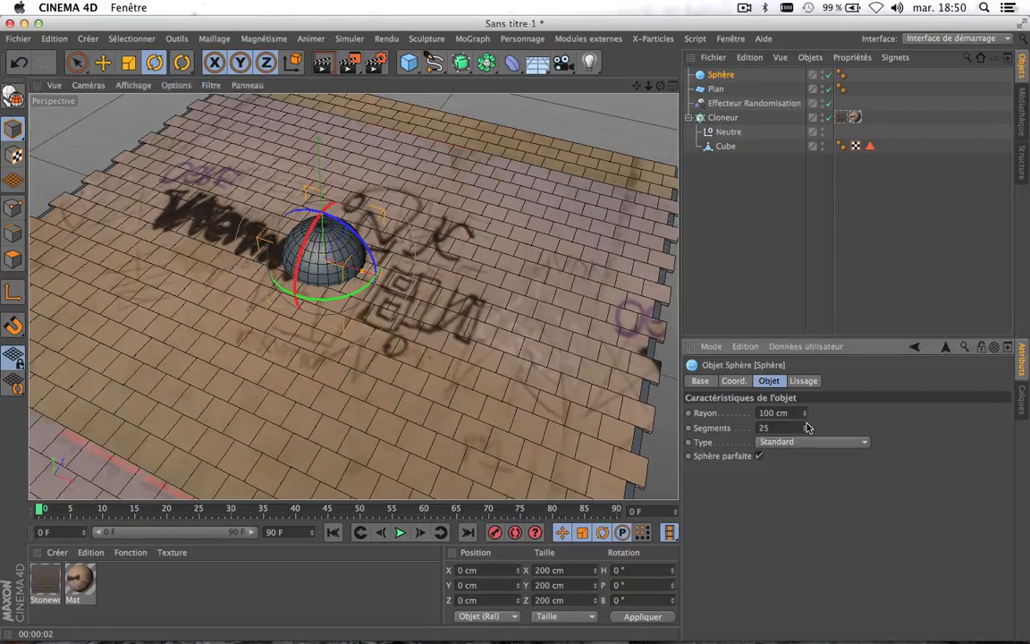
mouse_move(806, 428)
left_mouse_down()
mouse_move(811, 402)
mouse_move(811, 412)
left_mouse_up()
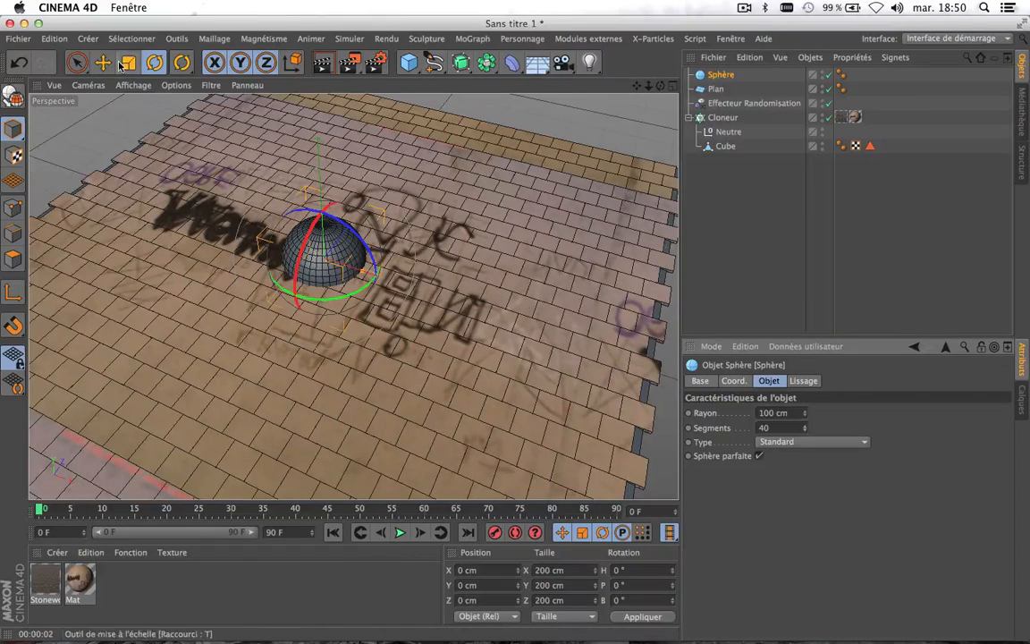
Step: Scale the sphere down to about 179.7 cm across and raise it above the tiles to about Y 204 cm
key("t")
left_click_drag(524, 168, 496, 196)
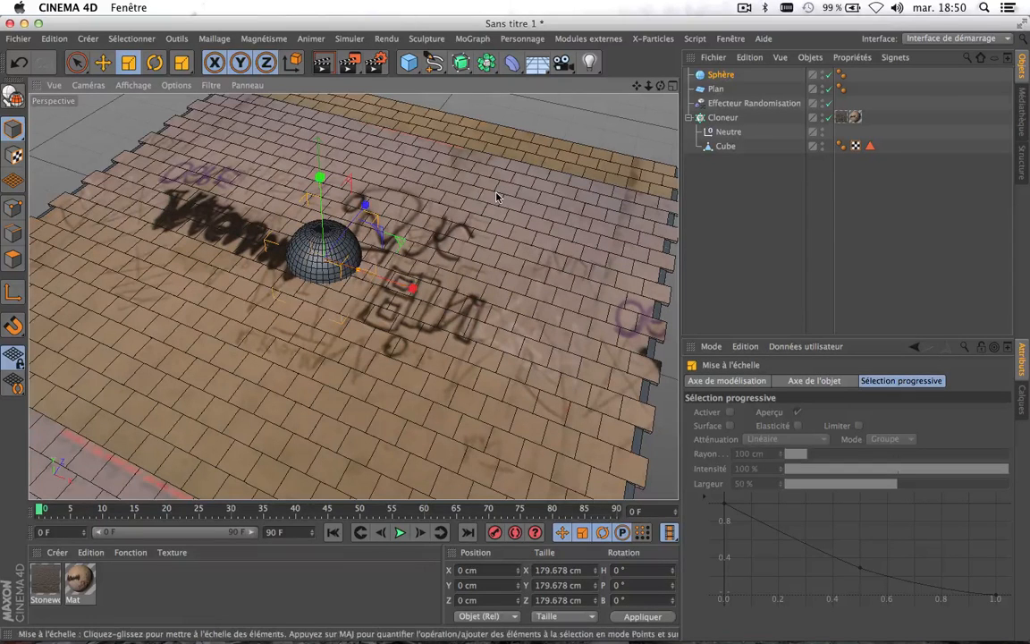
left_click(104, 67)
left_click_drag(320, 175, 316, 99)
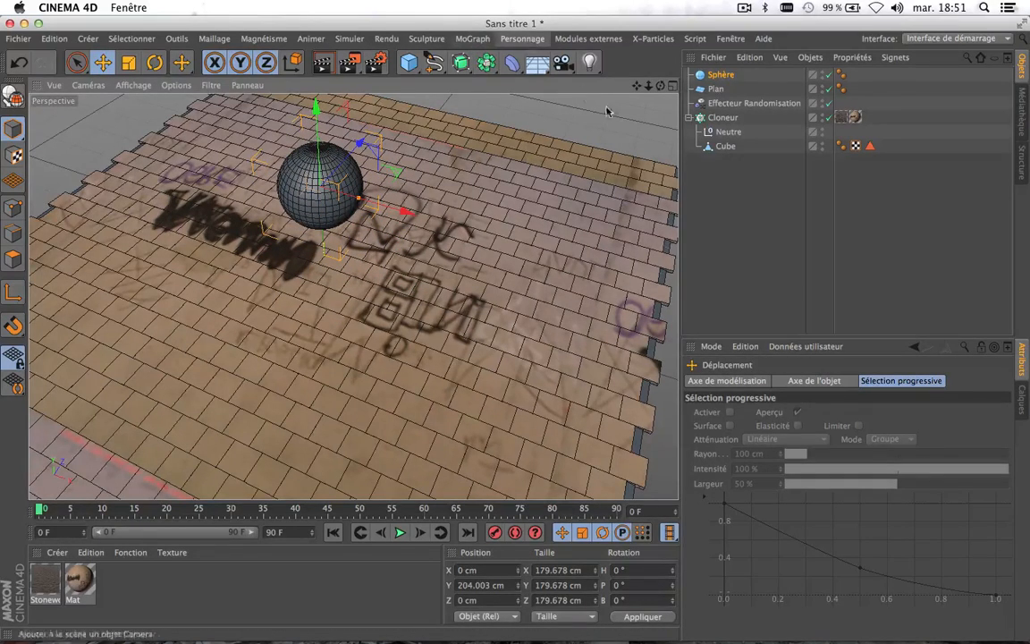
Step: Add a Collision deformer as a child of the plane and assign the sphere as its collision object
left_click(713, 189)
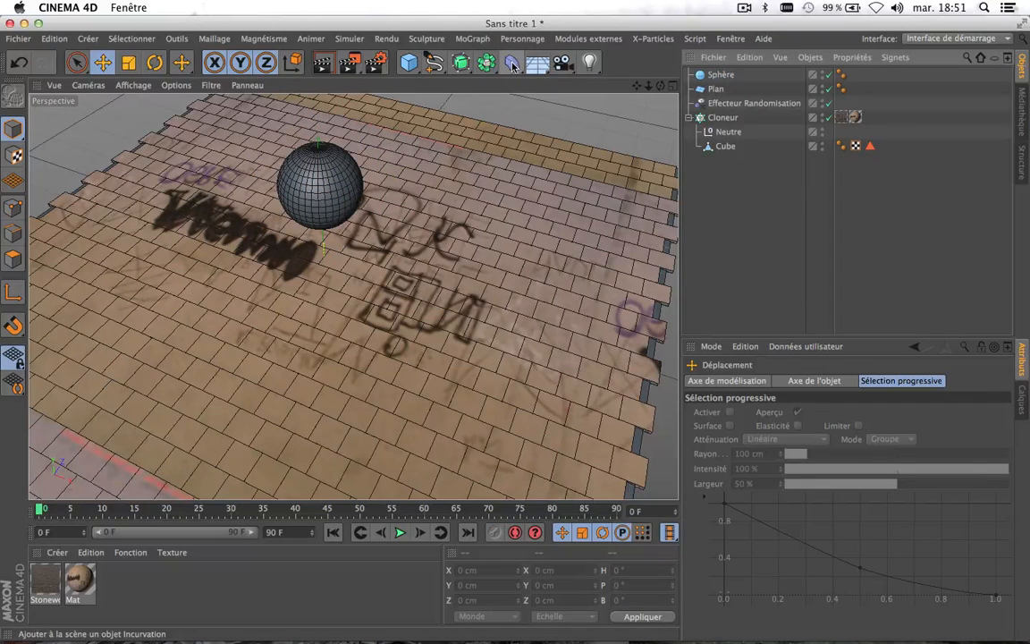
left_click_drag(513, 64, 937, 215)
left_click_drag(732, 74, 716, 106)
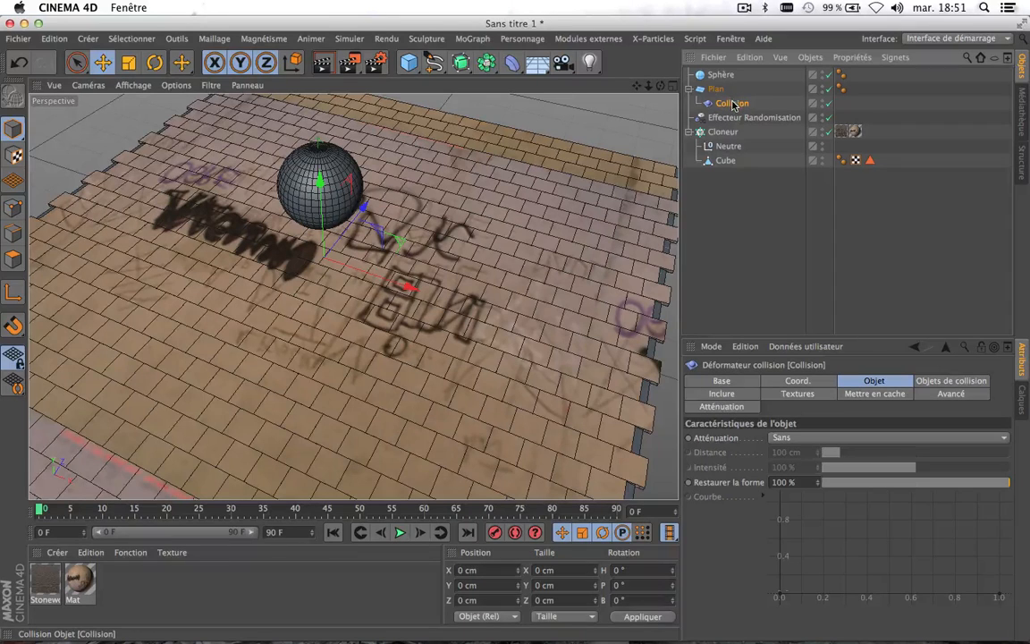
left_click(948, 382)
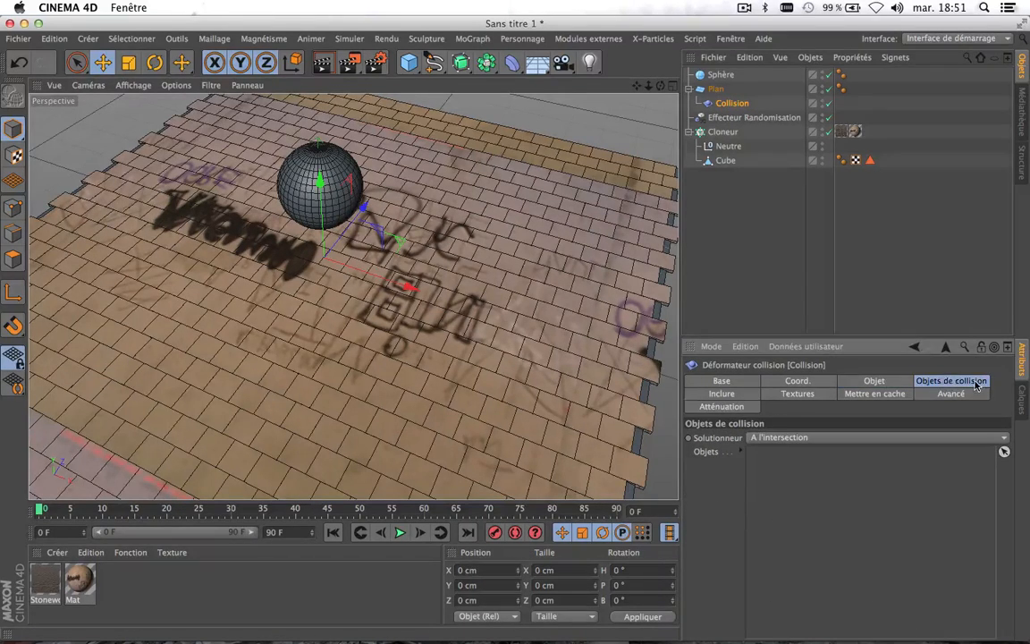
left_click_drag(721, 74, 803, 497)
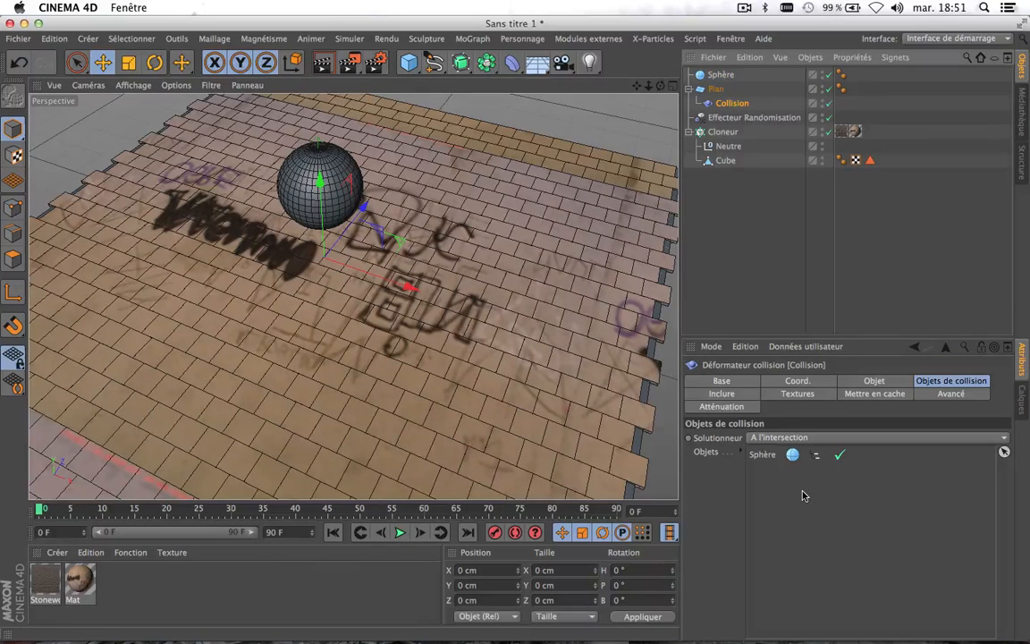
Step: Lower the sphere into the tiled surface to about Y 9.4 cm and slide it along X to about 117.8 cm
left_click(722, 78)
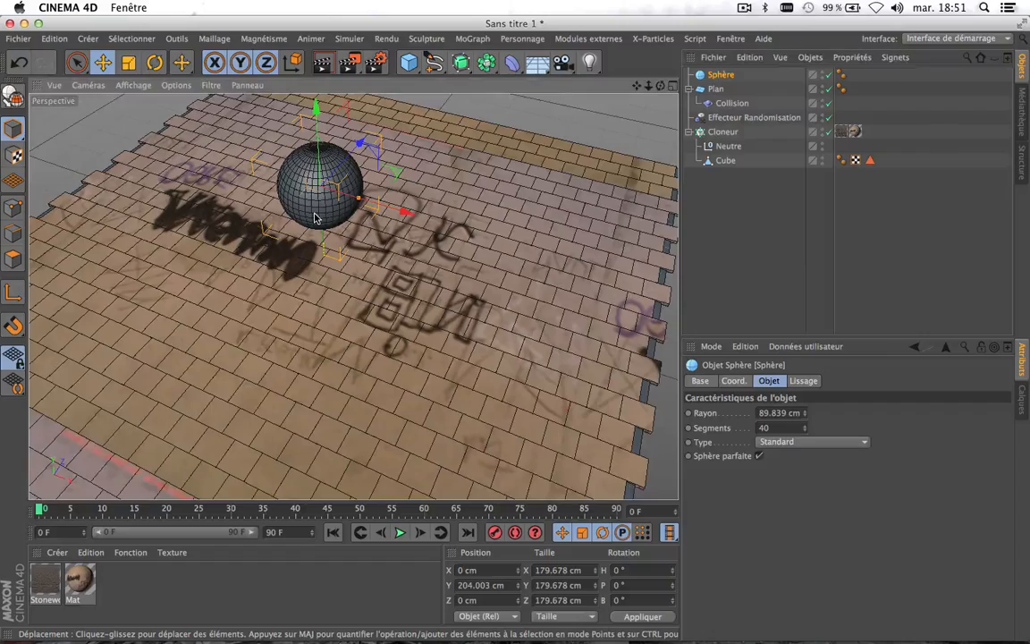
scroll(316, 218, "up", 3)
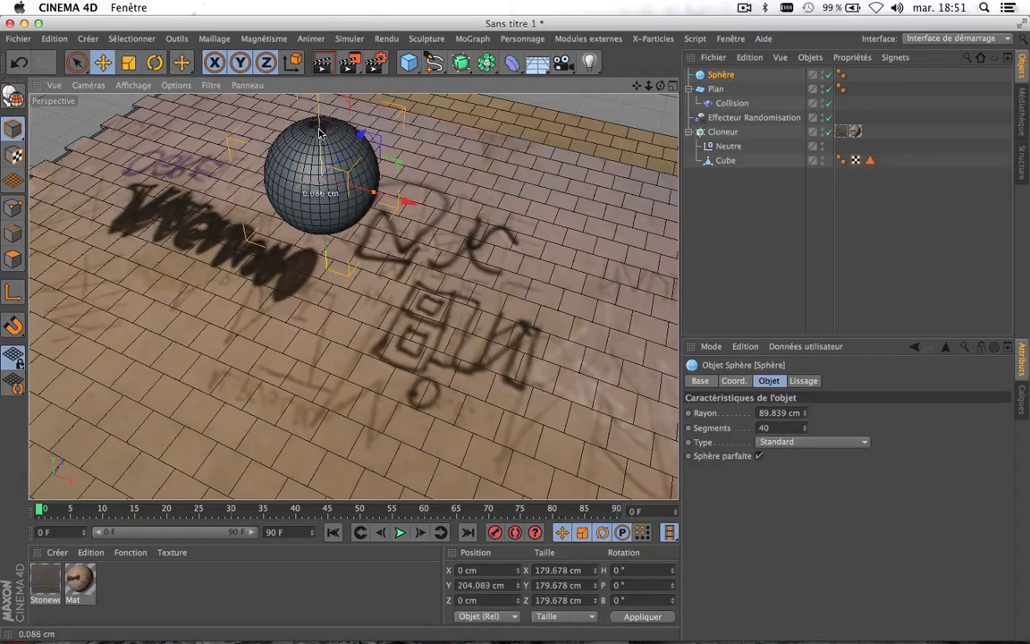
left_click_drag(319, 134, 318, 222)
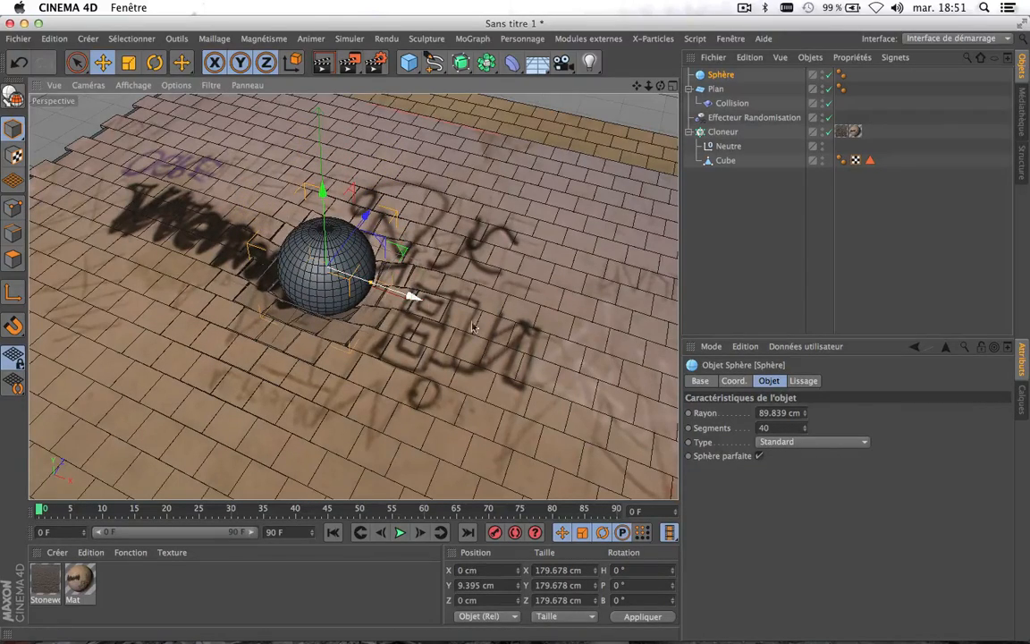
mouse_move(474, 327)
left_mouse_down()
mouse_move(496, 358)
mouse_move(514, 362)
mouse_move(339, 284)
mouse_move(581, 389)
mouse_move(436, 333)
mouse_move(467, 346)
left_mouse_up()
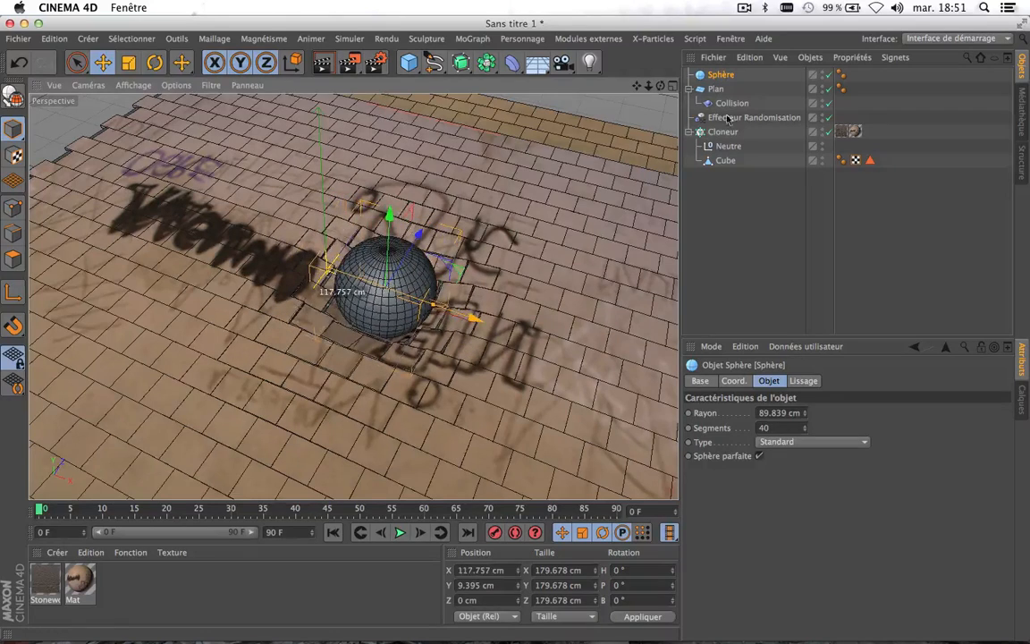
Step: Hide the sphere to inspect the dent while sliding it along X to about 85.3 cm, and show it again
left_click(822, 73)
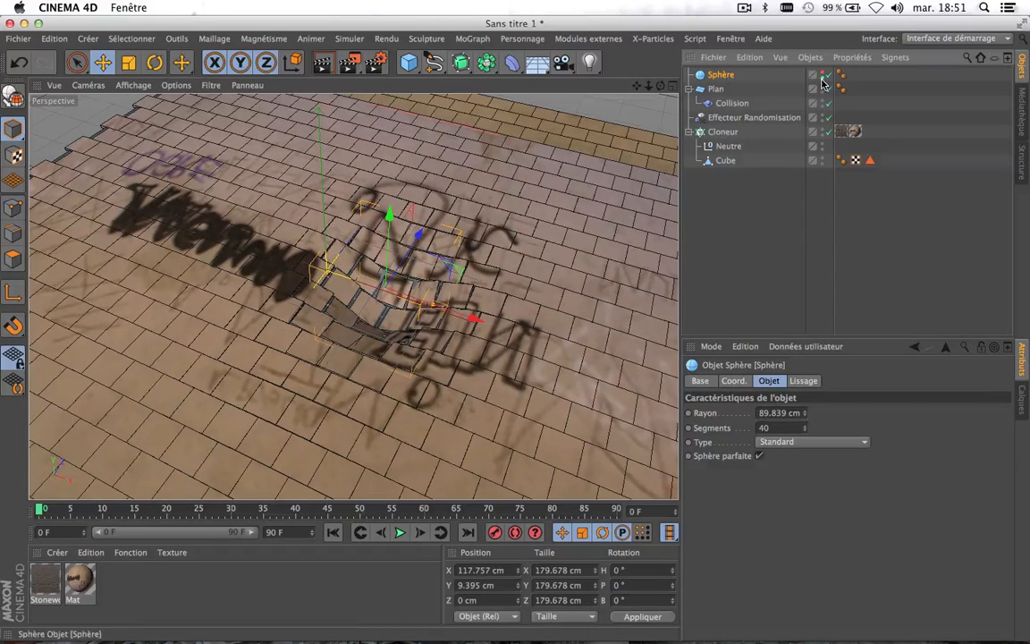
left_click_drag(476, 315, 390, 297)
mouse_move(457, 335)
left_mouse_down()
mouse_move(491, 354)
mouse_move(447, 338)
mouse_move(533, 358)
mouse_move(426, 328)
mouse_move(463, 346)
left_mouse_up()
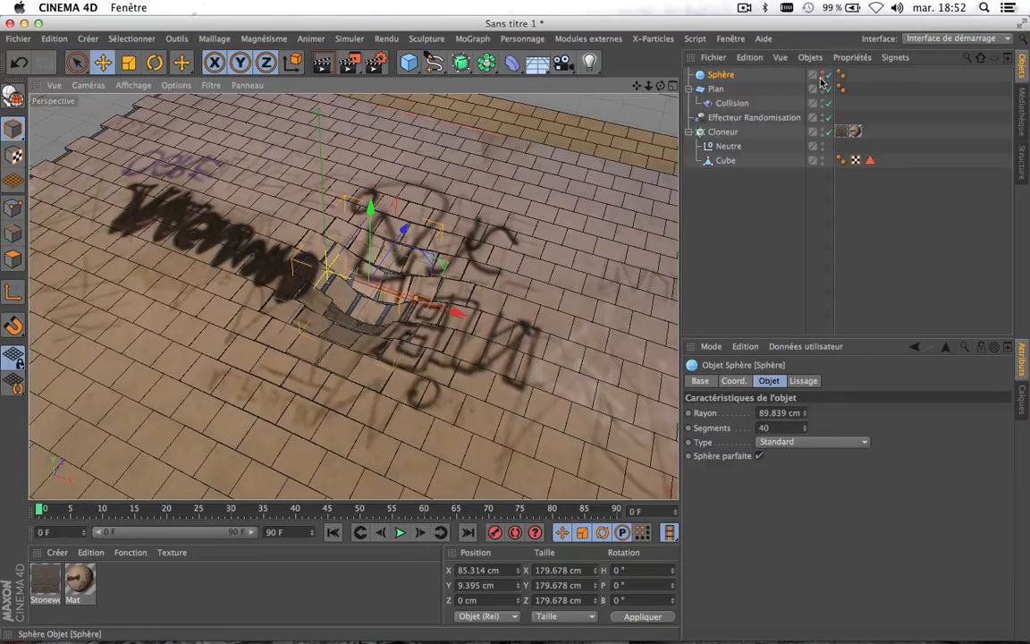
left_click(823, 74)
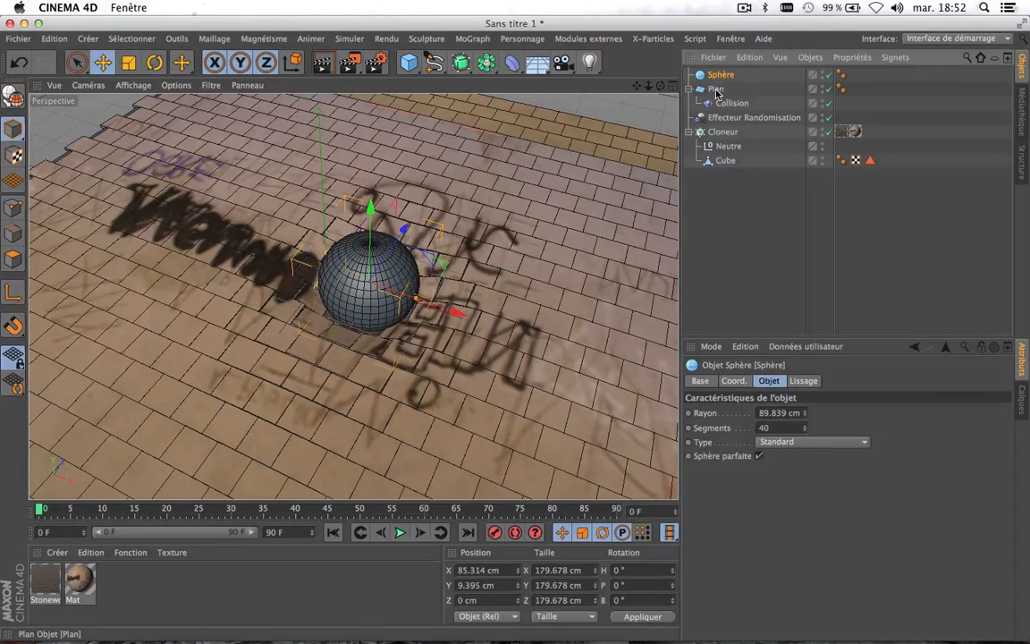
Step: Hide the plane in the viewport and render, and reposition the sphere vertically to about Y 14.7 cm
scroll(324, 279, "up", 5)
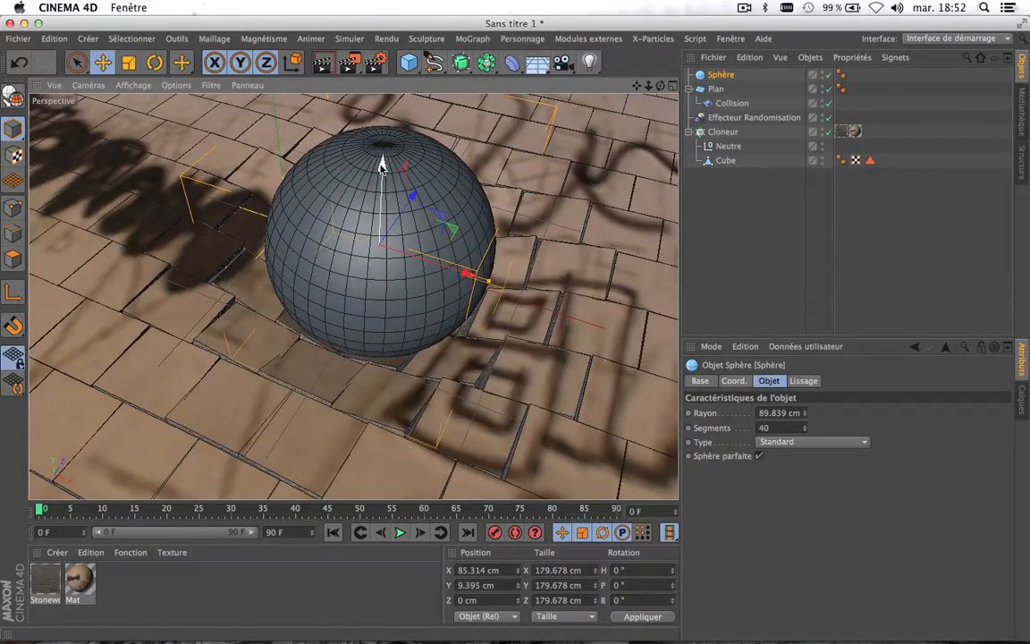
mouse_move(380, 163)
left_mouse_down()
mouse_move(382, 201)
mouse_move(378, 152)
mouse_move(380, 161)
left_mouse_up()
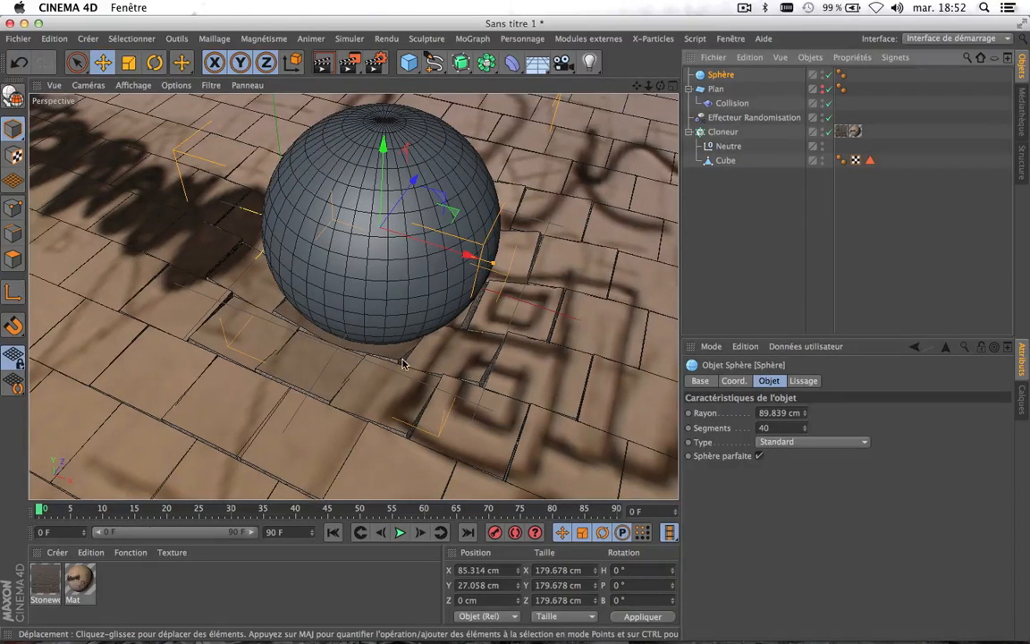
scroll(403, 362, "down", 5)
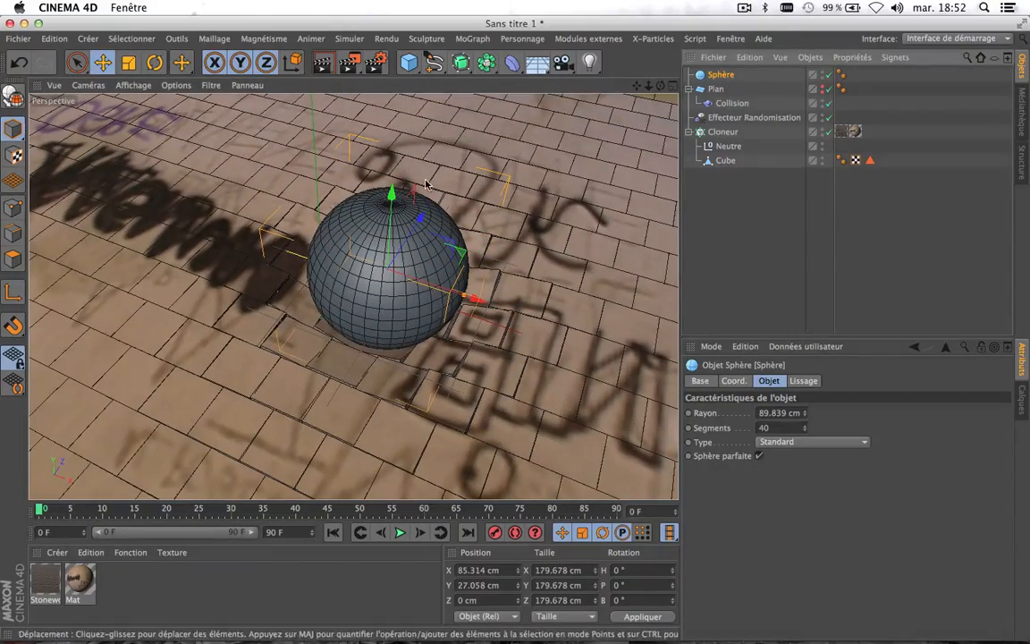
left_click_drag(391, 189, 388, 220)
scroll(516, 280, "down", 2)
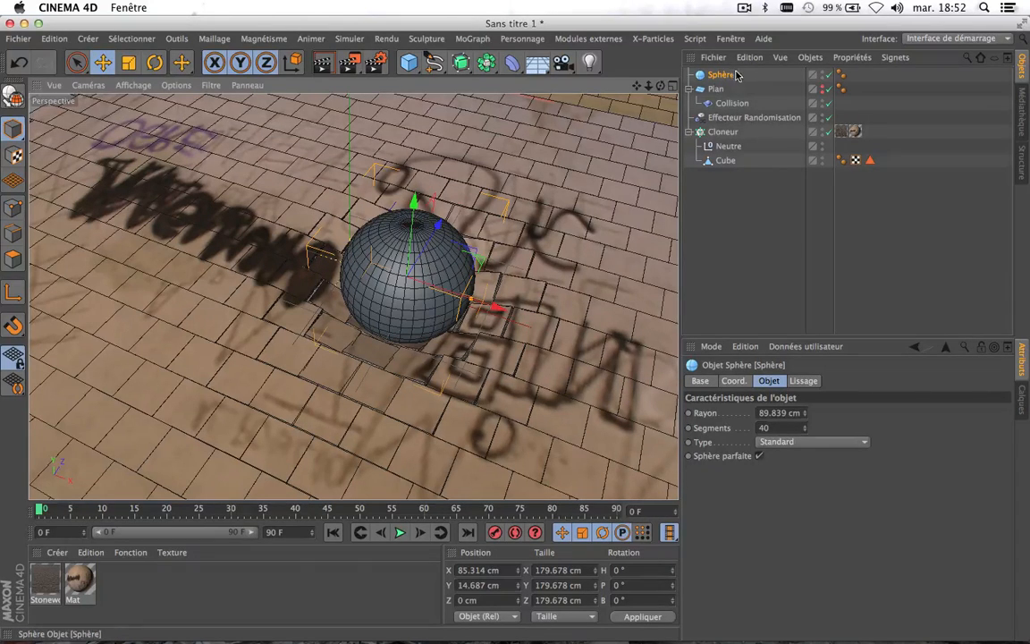
Step: Set the Collision deformer's falloff (Atténuation) to Distance with a distance of 229 cm
left_click(731, 103)
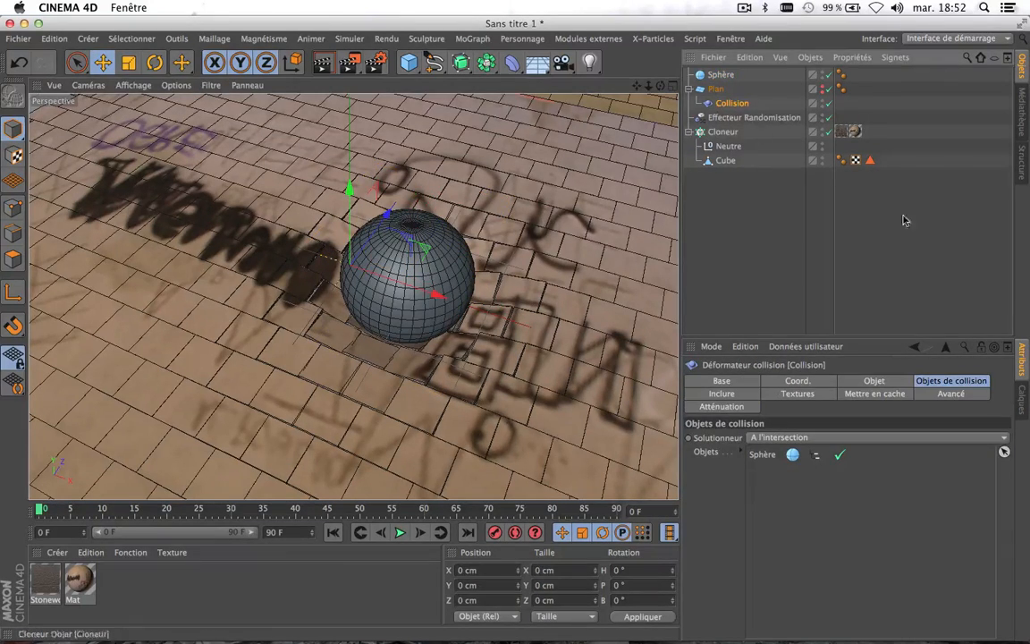
left_click(874, 381)
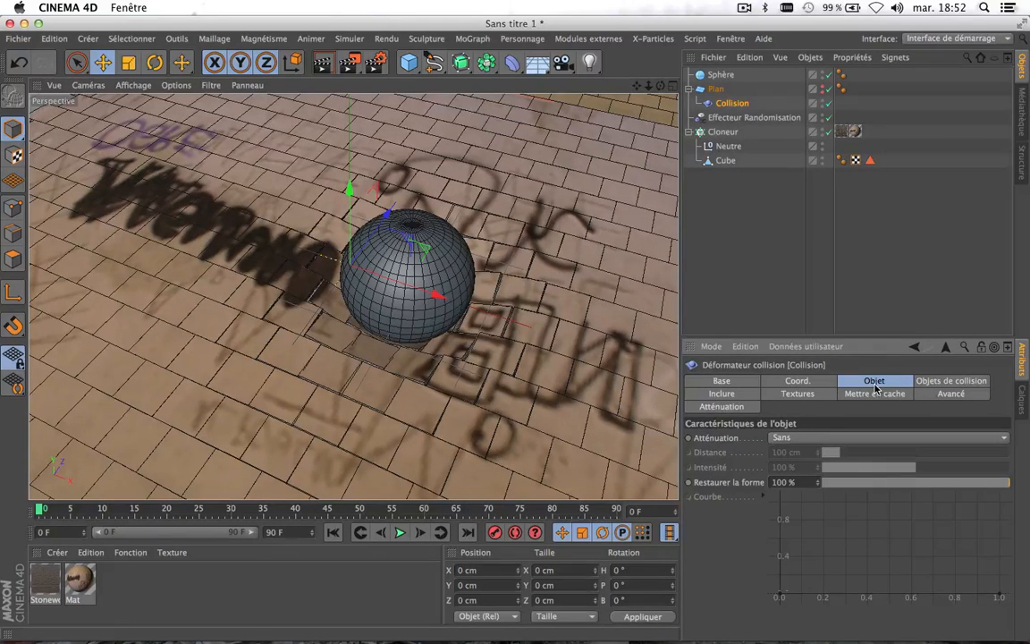
left_click(820, 440)
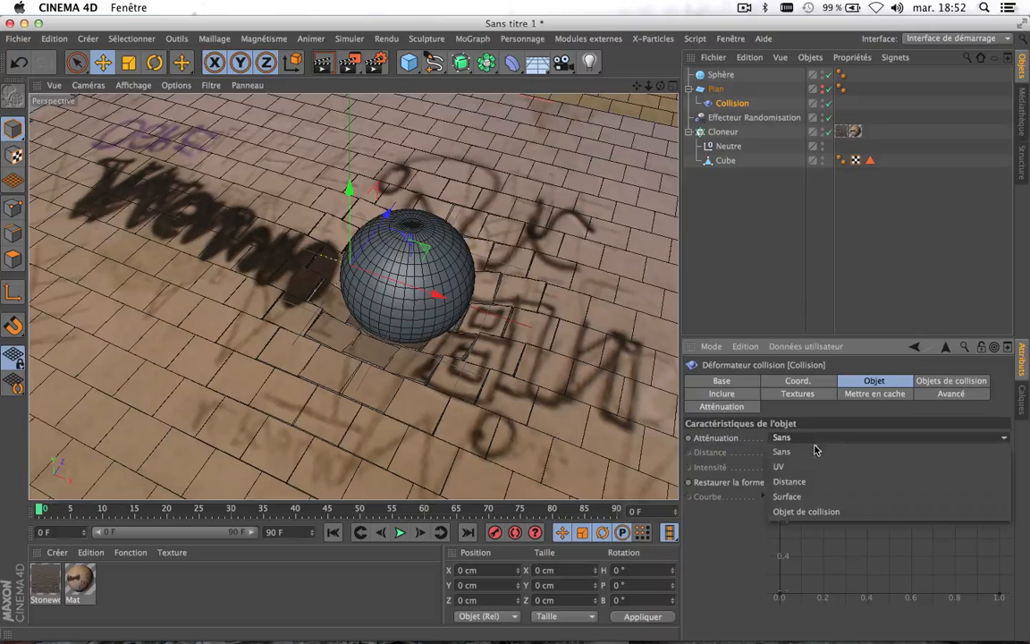
left_click(800, 484)
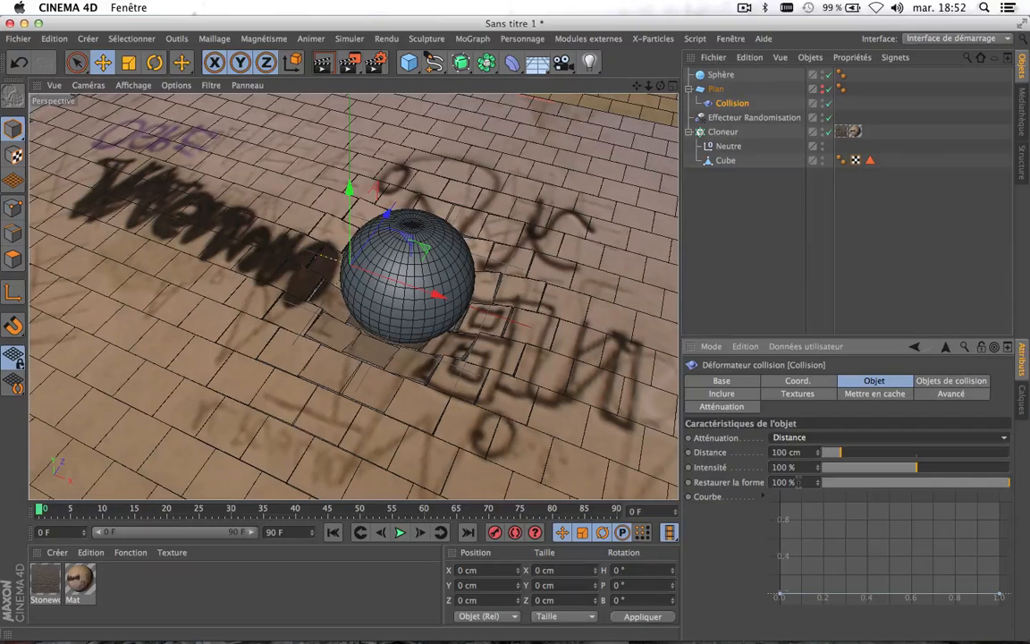
mouse_move(841, 453)
left_mouse_down()
mouse_move(909, 452)
mouse_move(869, 464)
left_mouse_up()
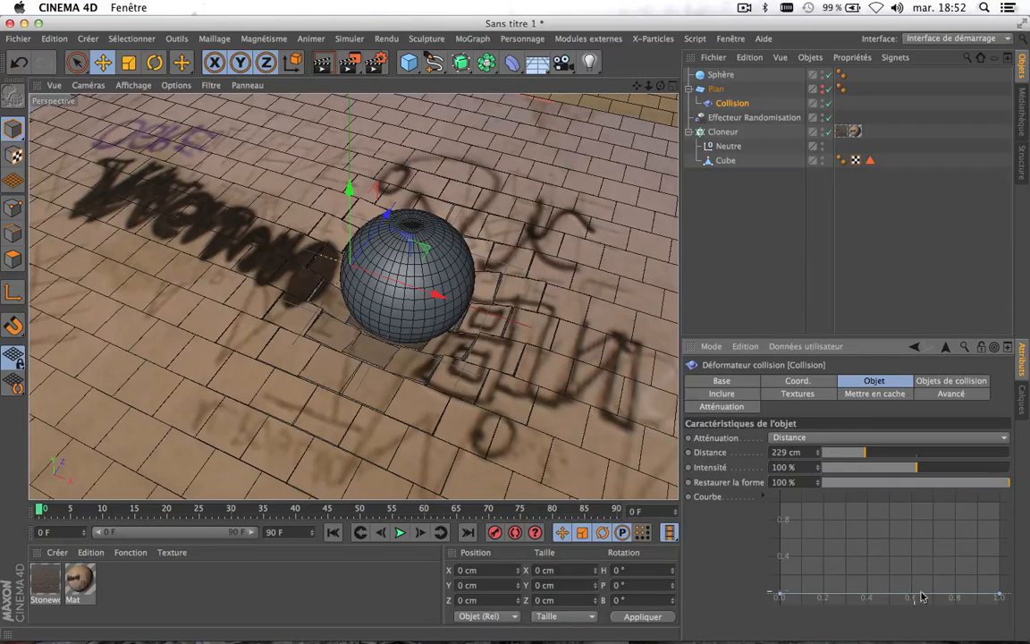
Step: Try raising the end point of the Collision falloff curve to about 0.5 and lowering the sphere to about Y 1.5 cm
left_click(1002, 596)
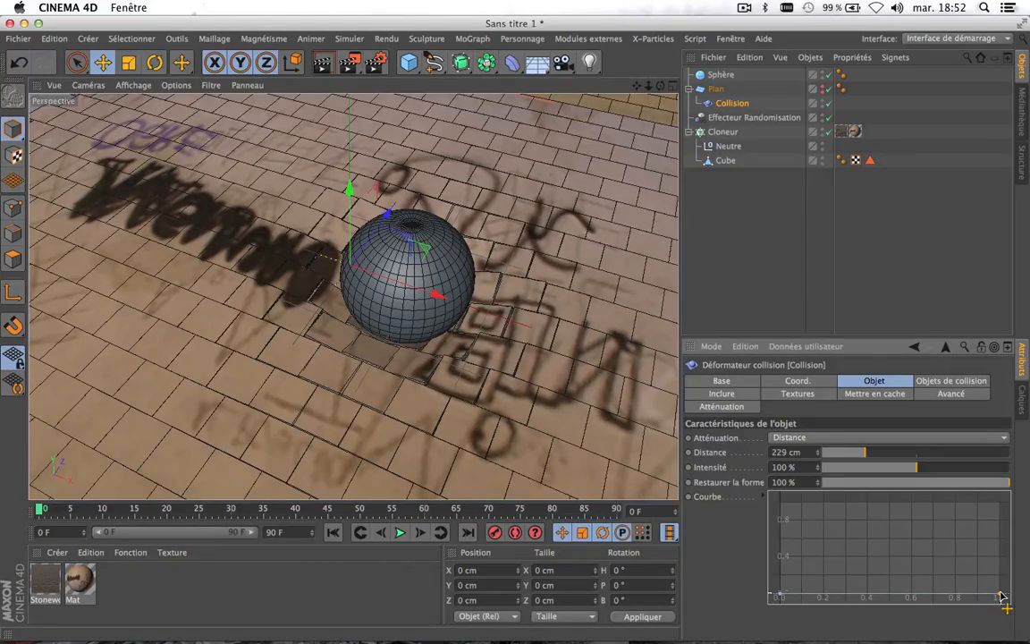
left_click_drag(1002, 592, 994, 555)
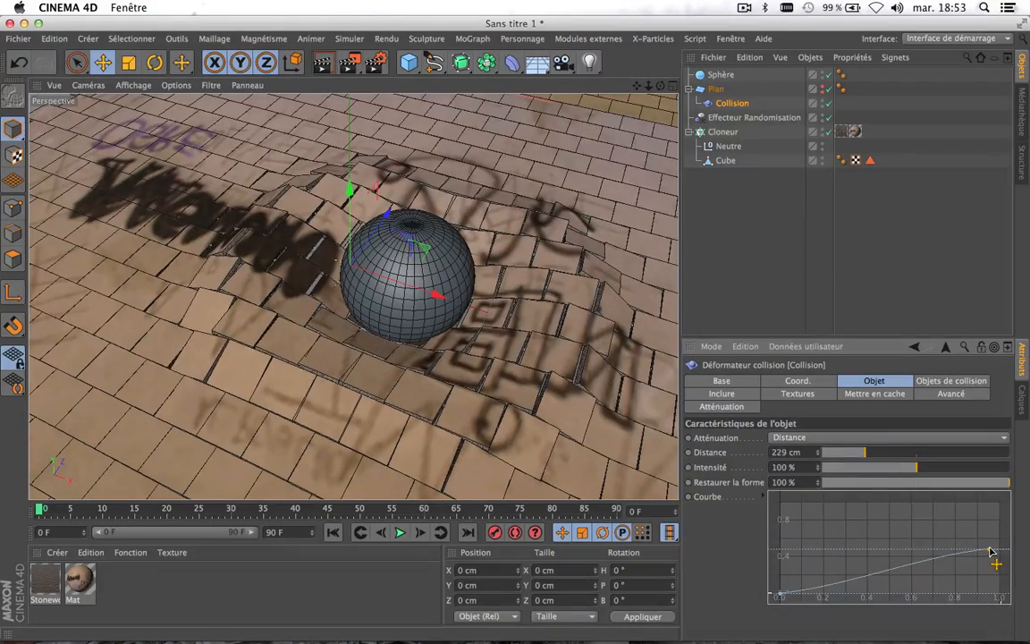
left_click(727, 76)
left_click_drag(414, 268, 409, 231)
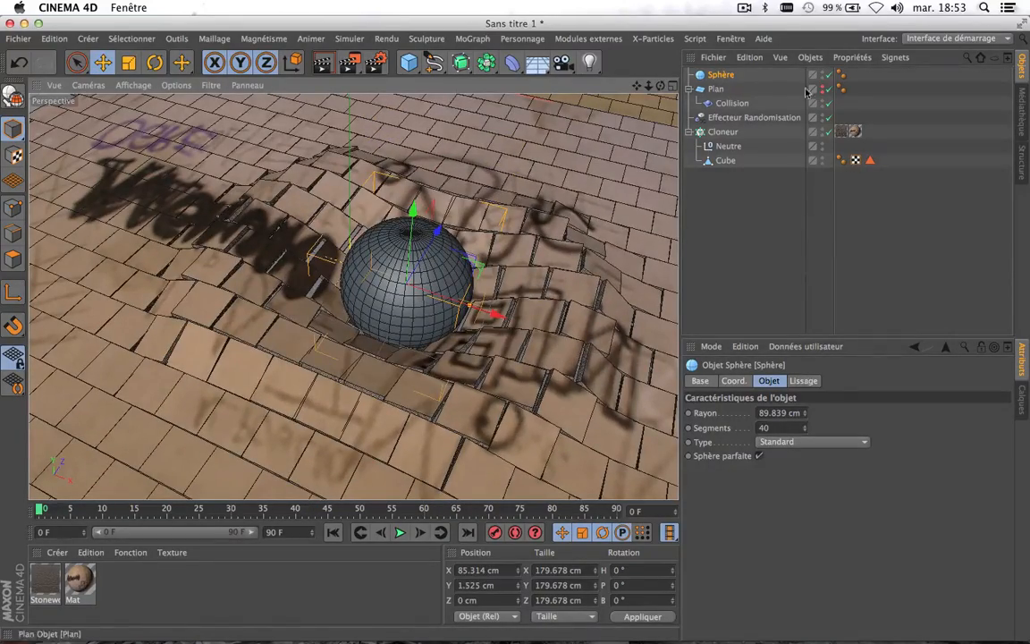
left_click(733, 104)
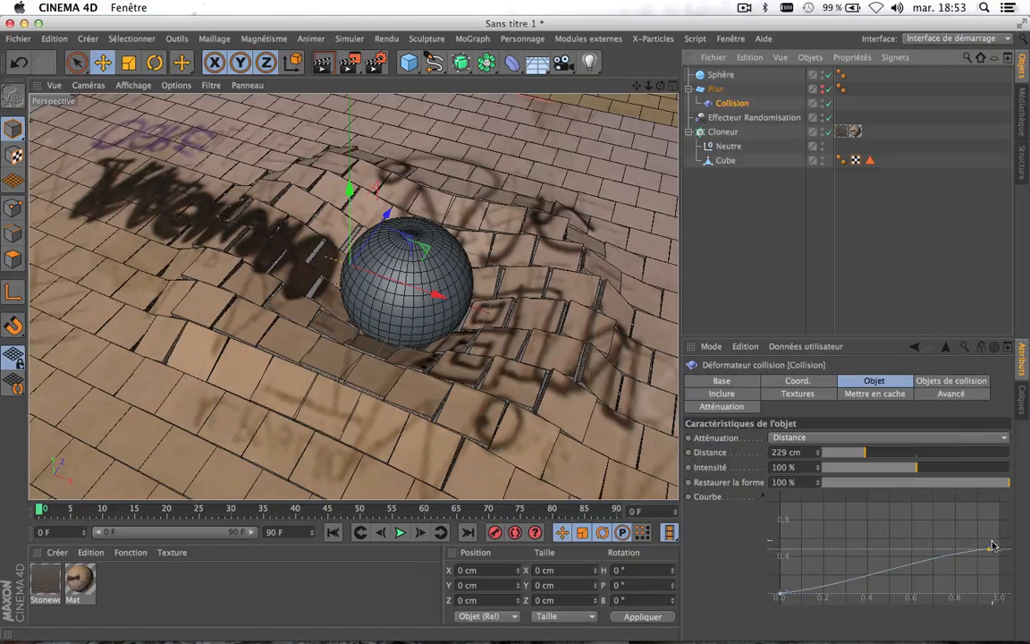
Step: Undo the sphere's last lowering and the change to the falloff curve's end point
key("super+z")
key("super+z")
key("super+z")
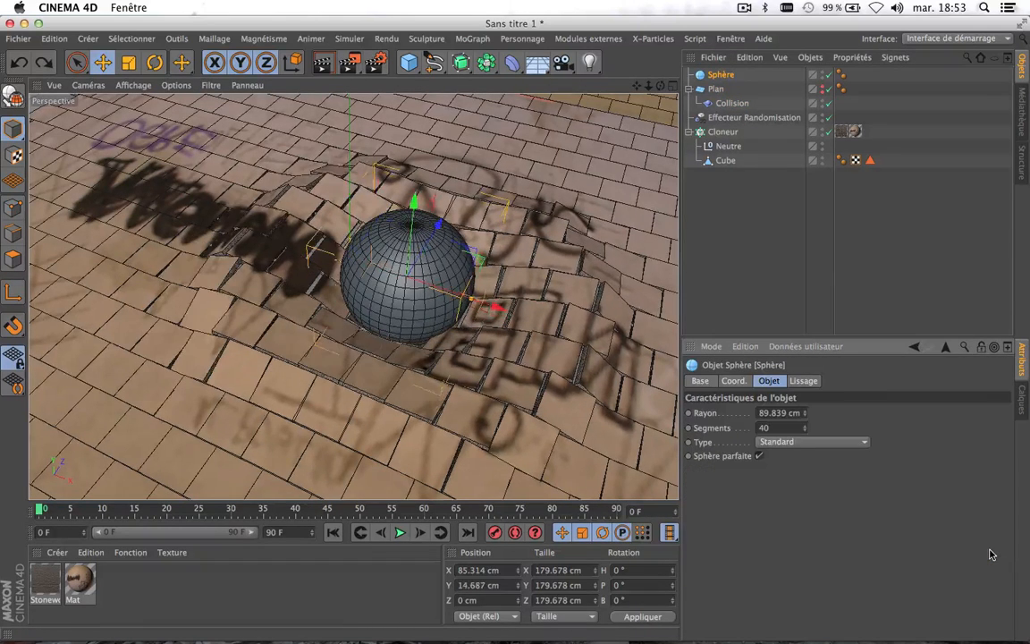
key("super+z")
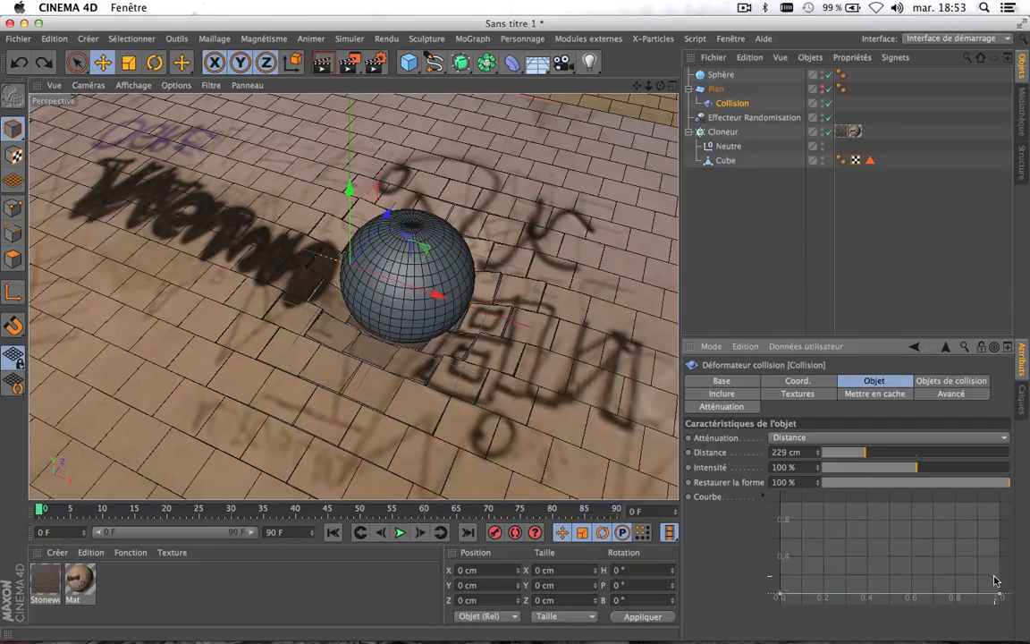
Step: Shape the Collision falloff curve into two peaks near 0.2 and 0.75, the second higher, with a low dip near 0.47
left_click(828, 532)
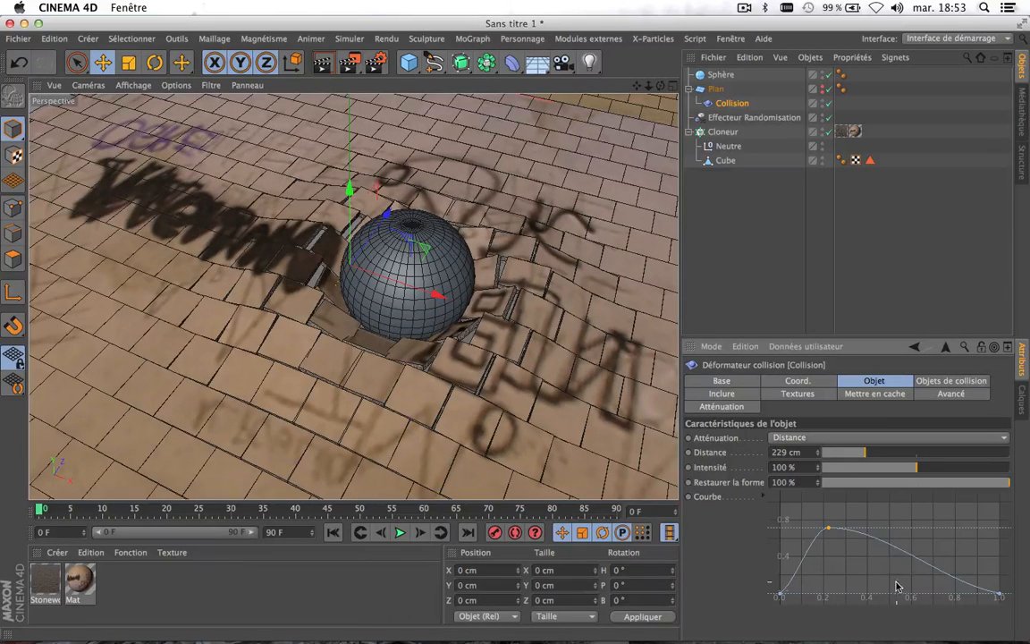
left_click(896, 585)
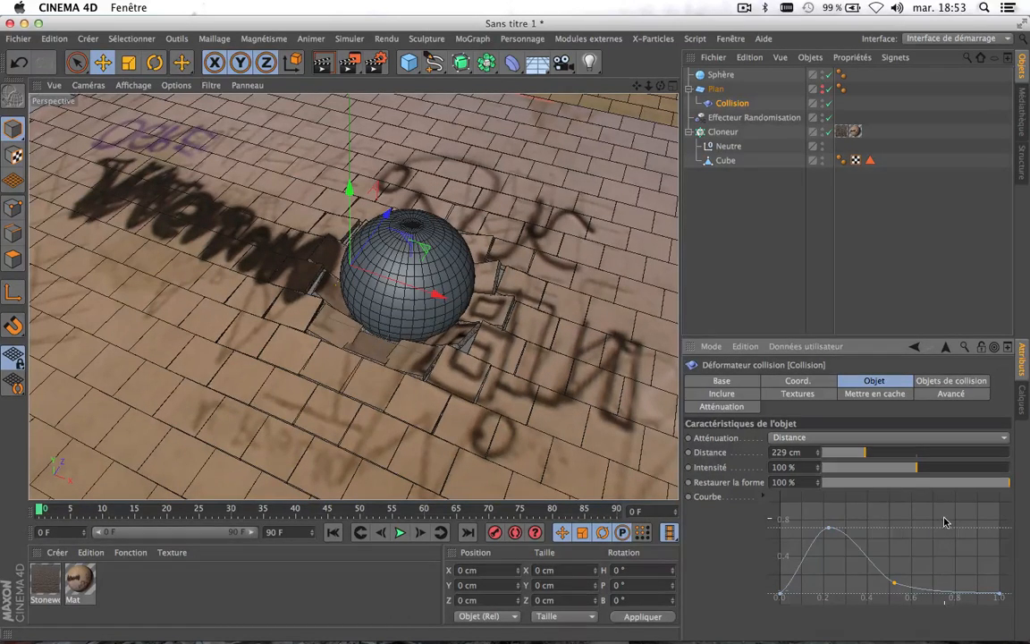
left_click(945, 522)
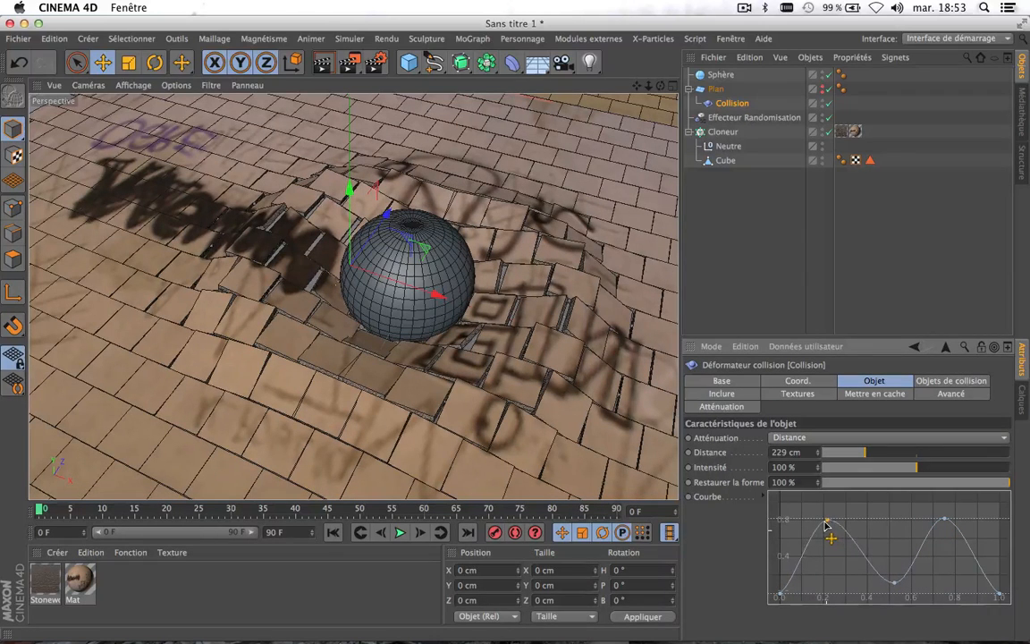
left_click_drag(826, 525, 827, 531)
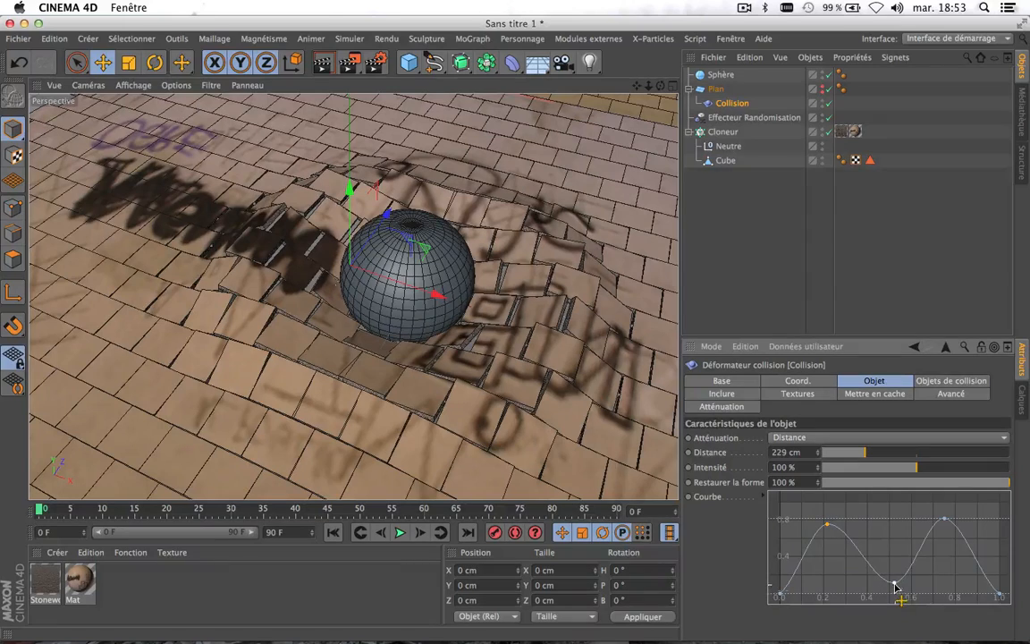
left_click_drag(896, 586, 883, 592)
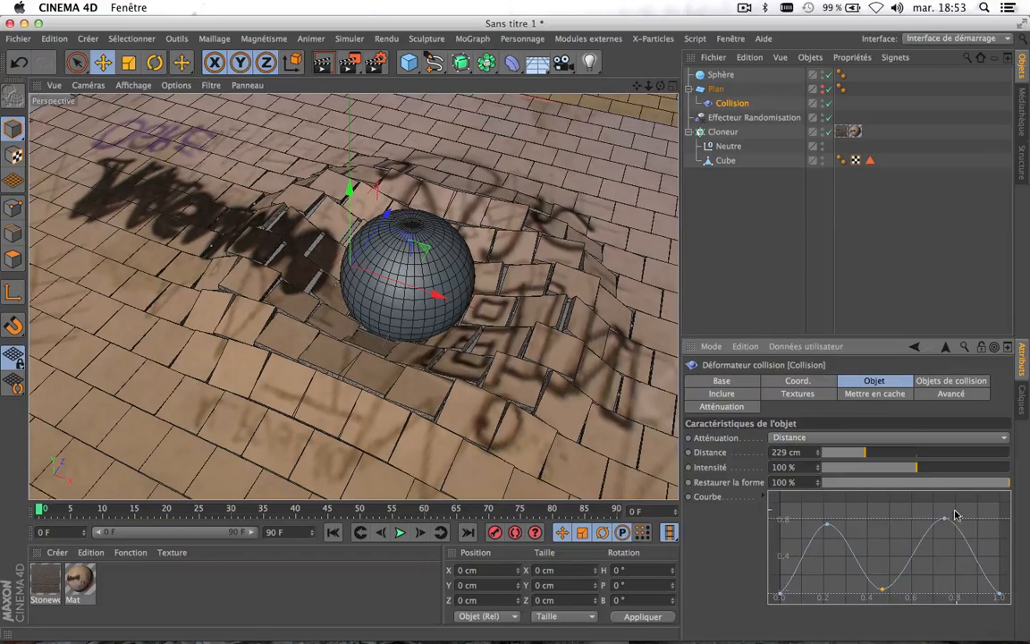
left_click_drag(948, 522, 950, 512)
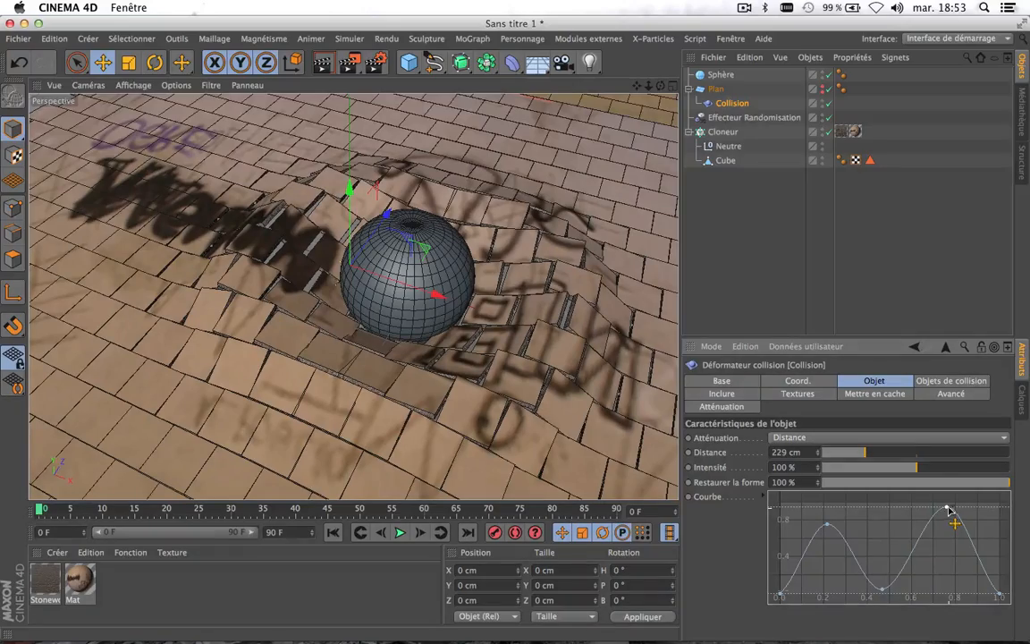
Step: Set the Collision deformer's intensity (Intensité) to 200 %
left_click_drag(488, 349, 471, 344, "alt")
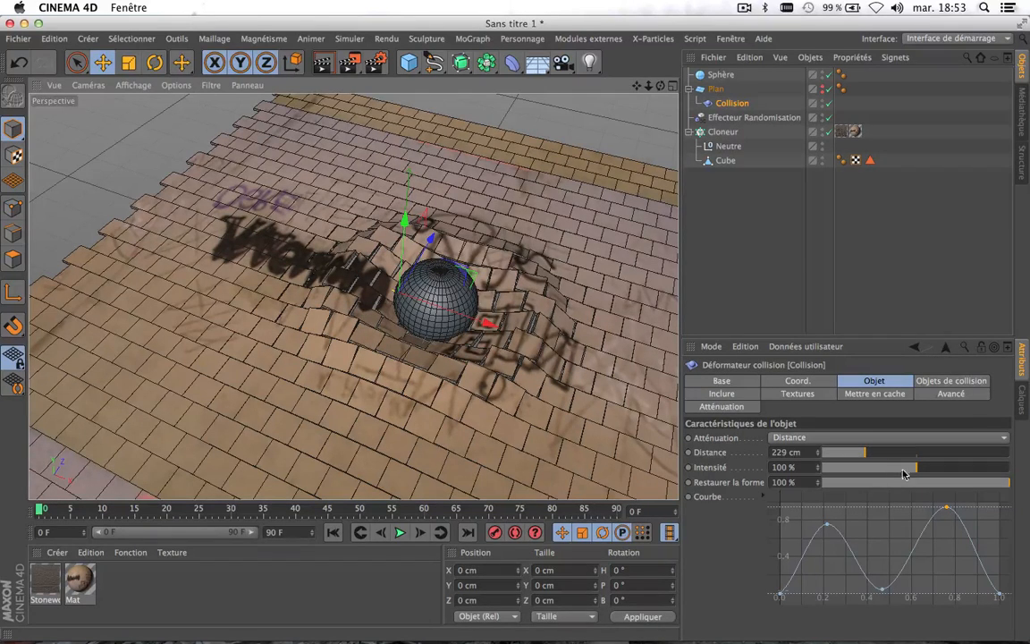
left_click_drag(908, 472, 1028, 476)
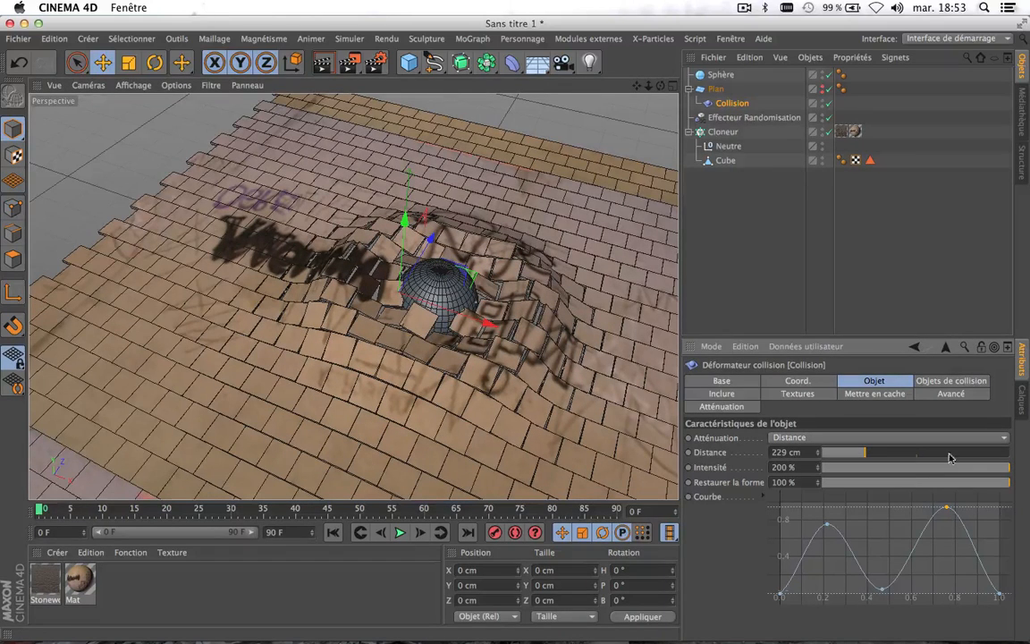
Step: Raise the sphere to about Y 40 cm so it sits less deeply in the tiles
left_click(720, 75)
left_click_drag(446, 229, 451, 223)
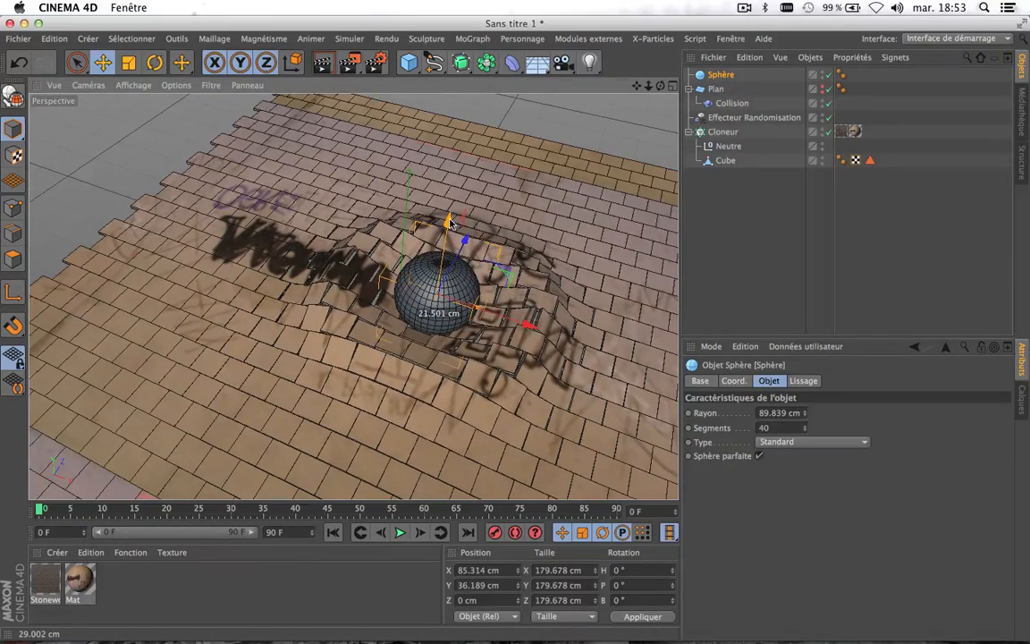
scroll(453, 321, "up", 5)
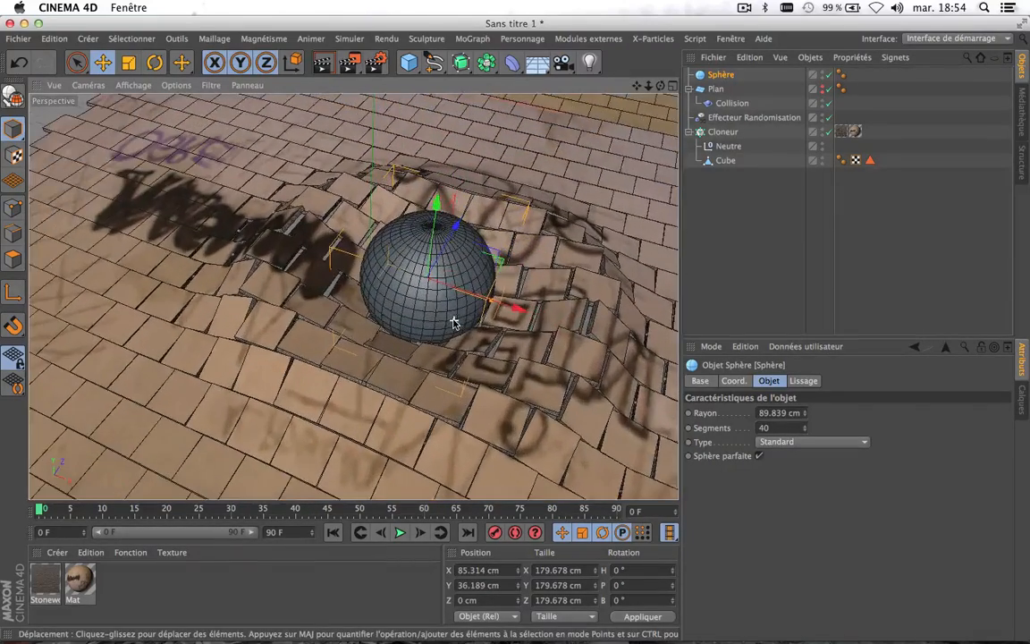
scroll(454, 320, "down", 1)
left_click_drag(439, 220, 439, 218)
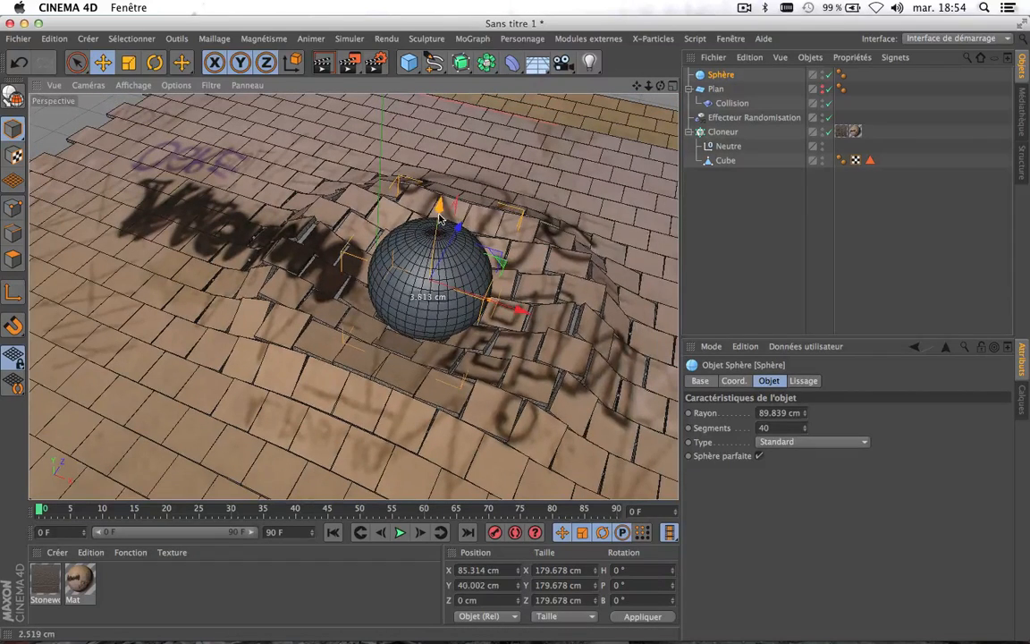
Step: Set the Collision deformer's falloff distance to 600 cm
left_click(731, 103)
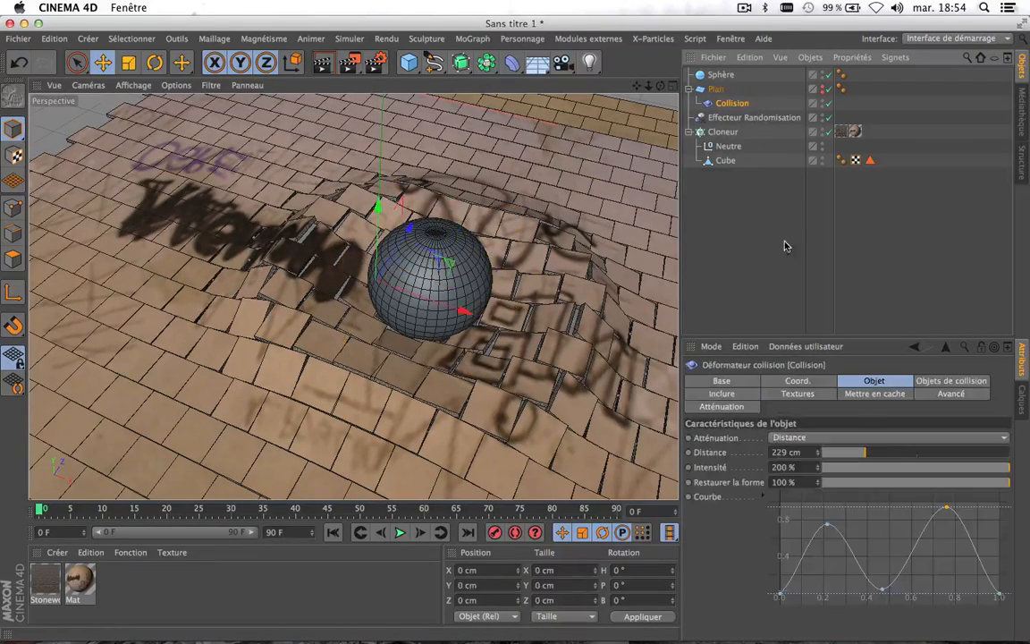
left_click_drag(854, 456, 799, 457)
left_click_drag(925, 466, 1029, 467)
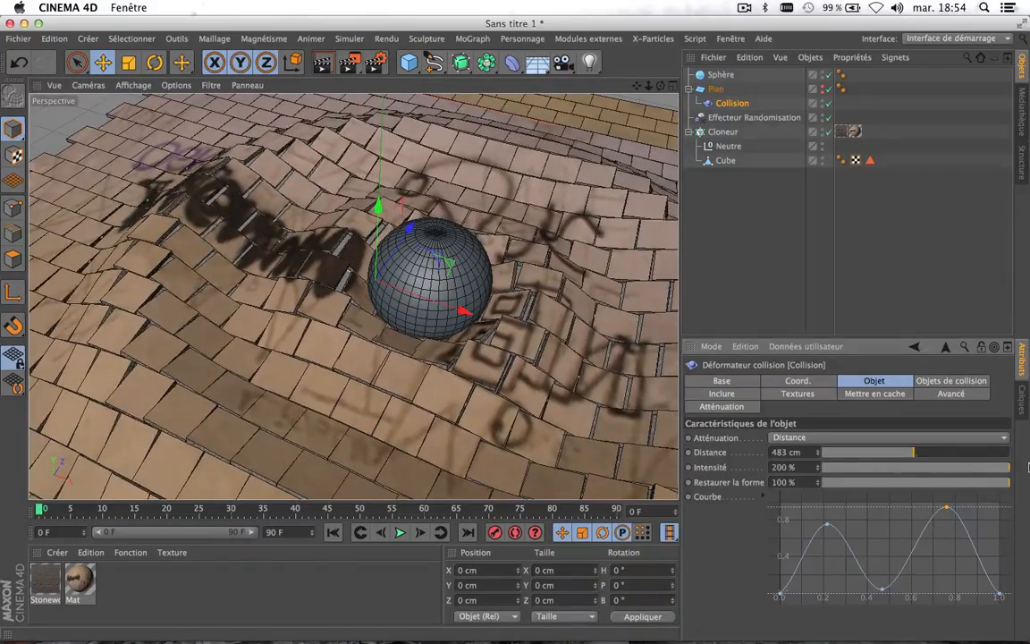
left_click_drag(957, 454, 937, 458)
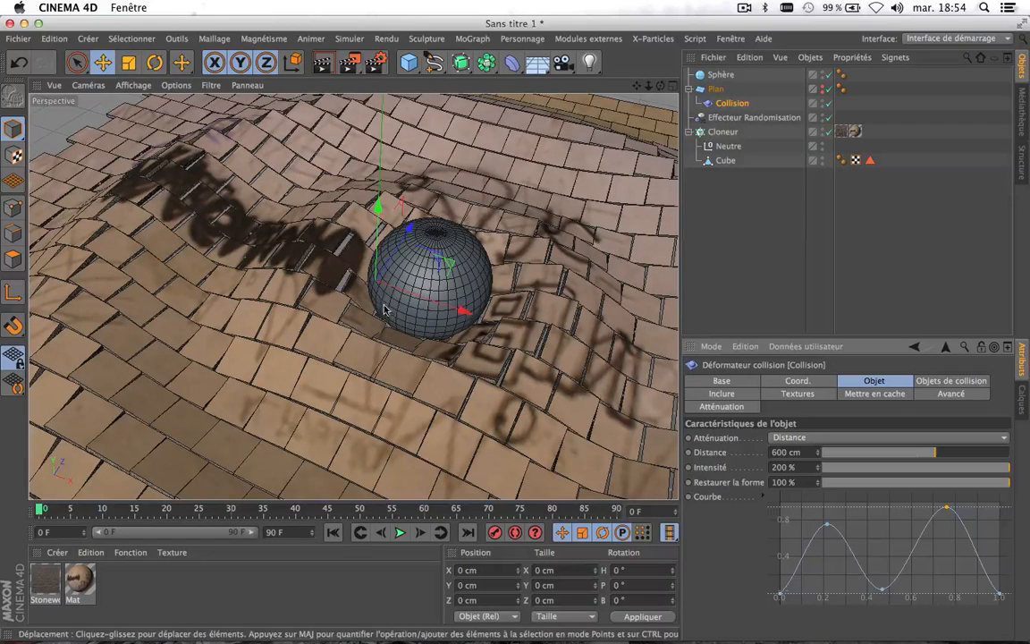
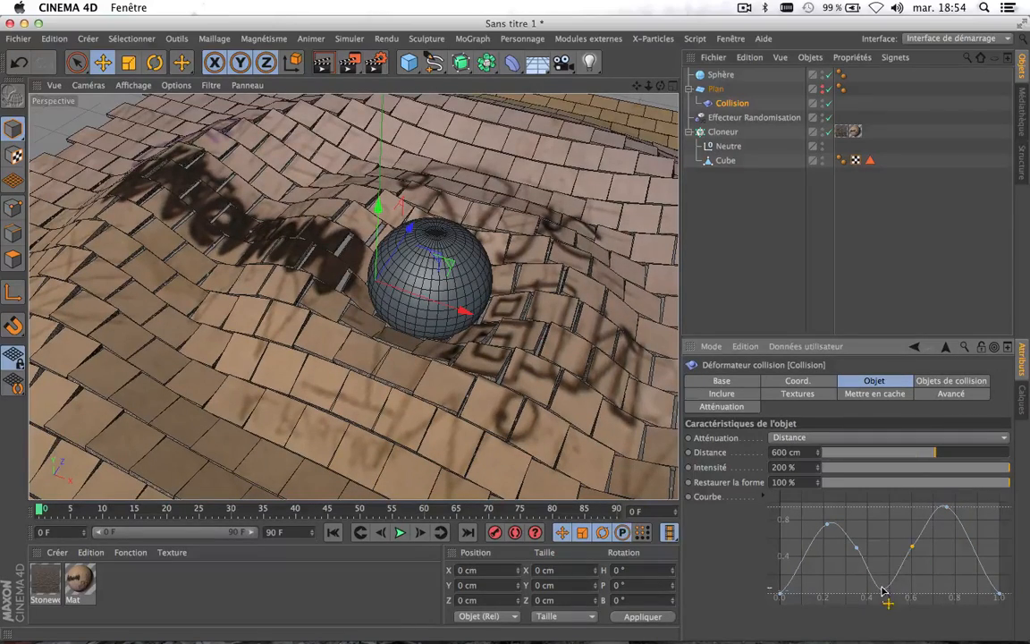
Step: Try a Collision falloff curve with three rising peaks near 0.2, 0.47 and 0.75, and a distance of 536 cm
left_click_drag(882, 591, 916, 580)
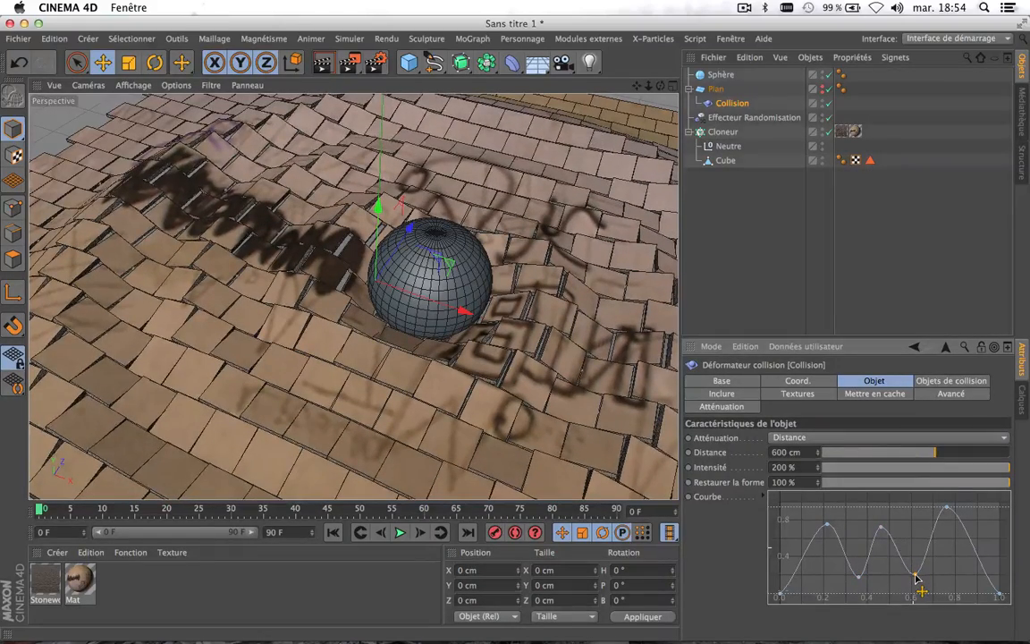
left_click_drag(829, 530, 821, 551)
left_click_drag(860, 582, 850, 582)
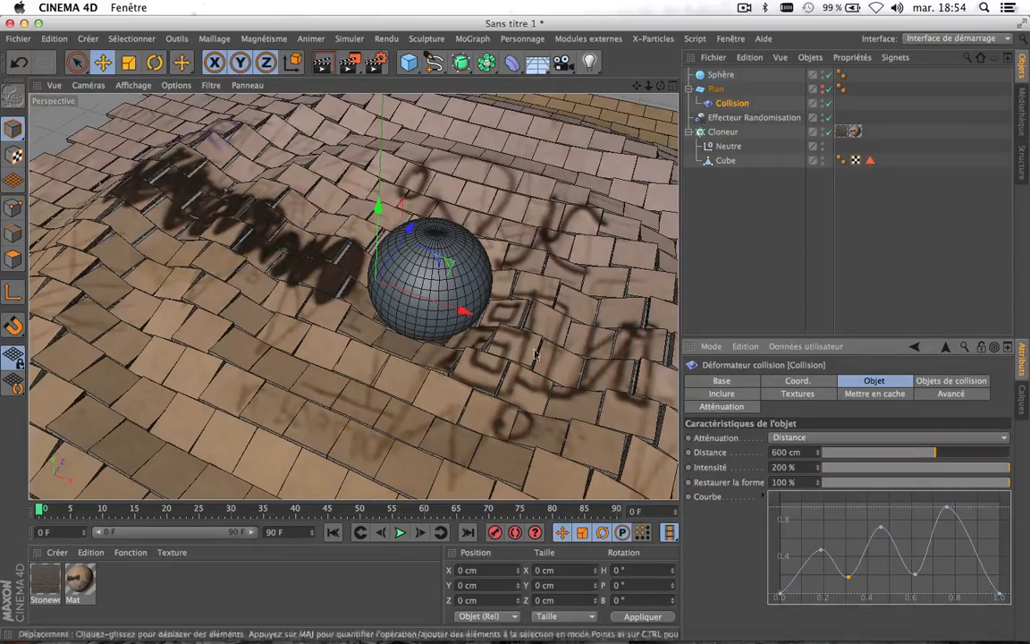
scroll(475, 316, "down", 4)
scroll(475, 317, "up", 1)
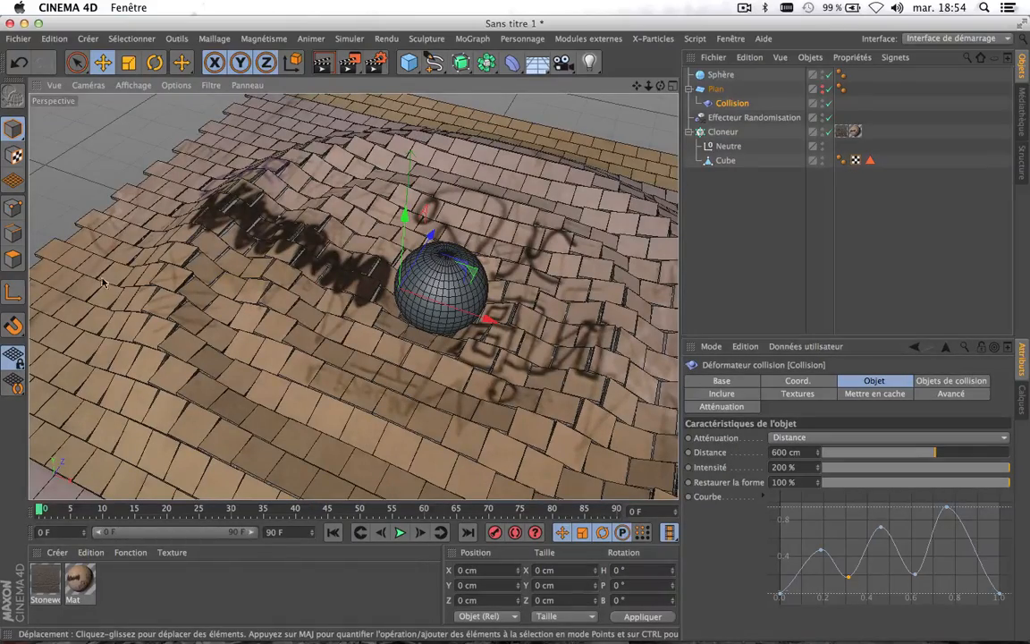
left_click_drag(900, 457, 925, 453)
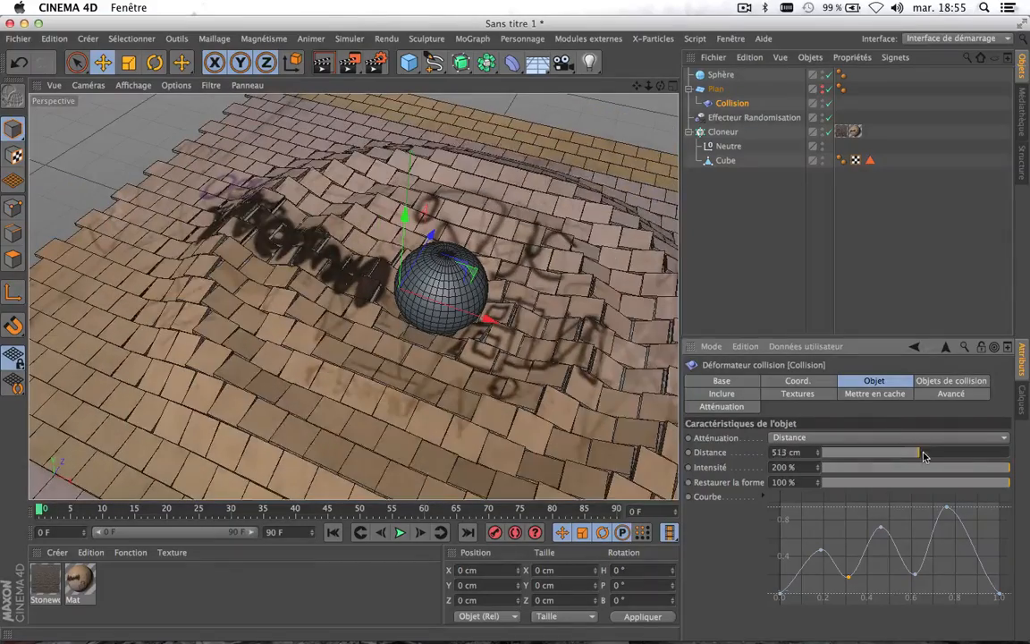
Step: Try moving the sphere to about X 109 cm and Y 42 cm
left_click(478, 291)
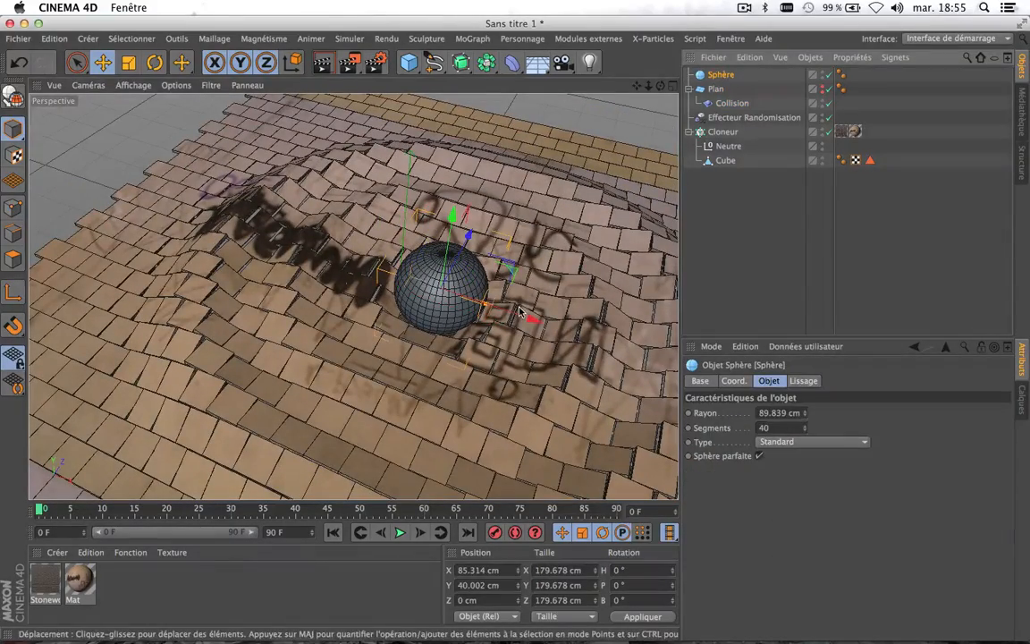
left_click_drag(528, 318, 530, 347)
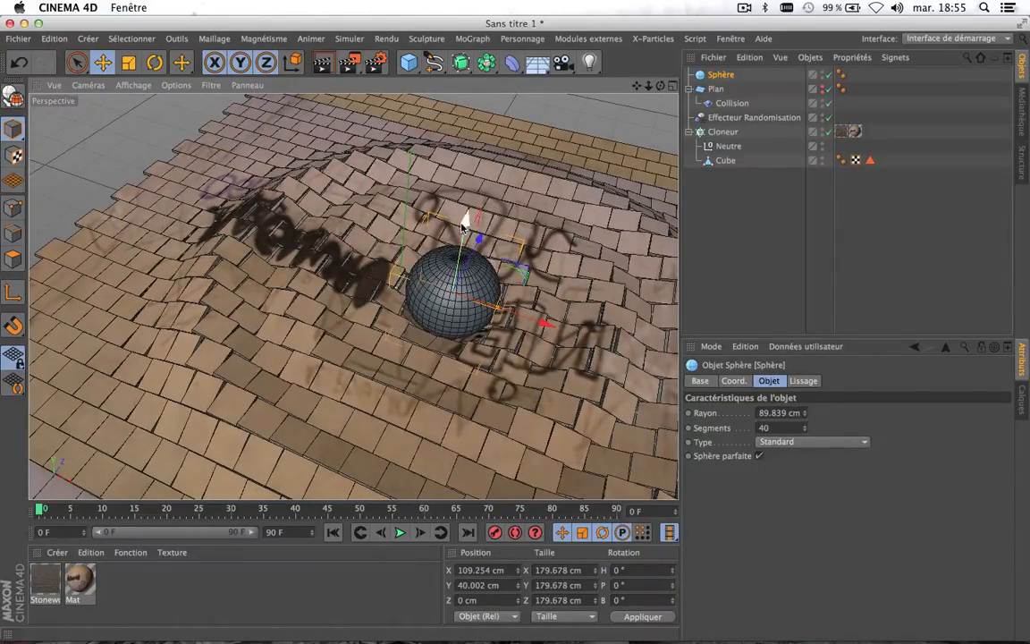
mouse_move(462, 223)
left_mouse_down()
mouse_move(468, 179)
mouse_move(452, 317)
mouse_move(459, 226)
left_mouse_up()
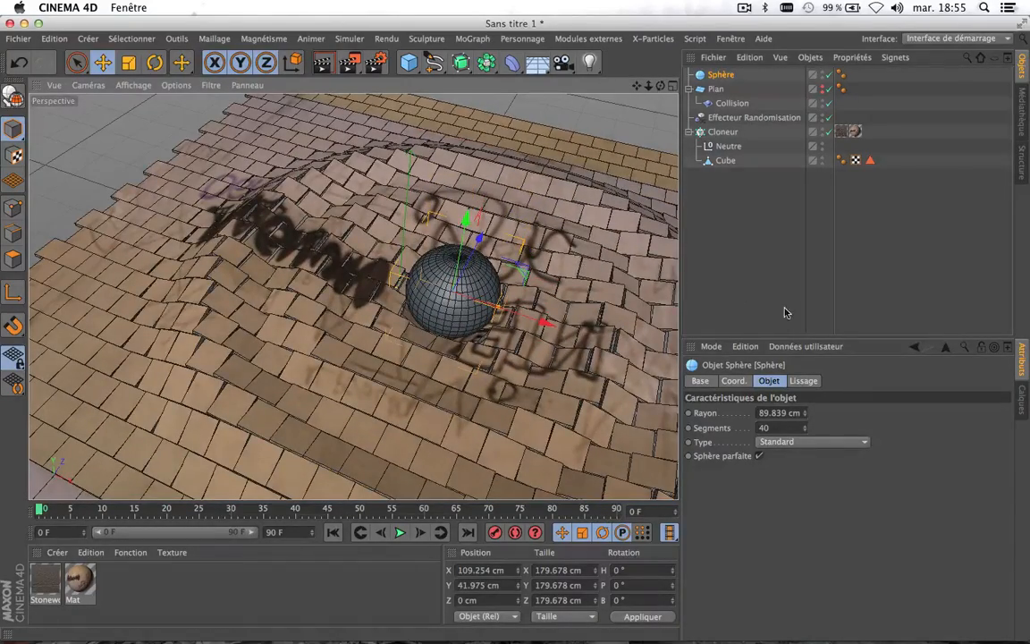
Step: Undo the sphere's last moves, the last distance change and the third peak of the Collision falloff curve
left_click(730, 104)
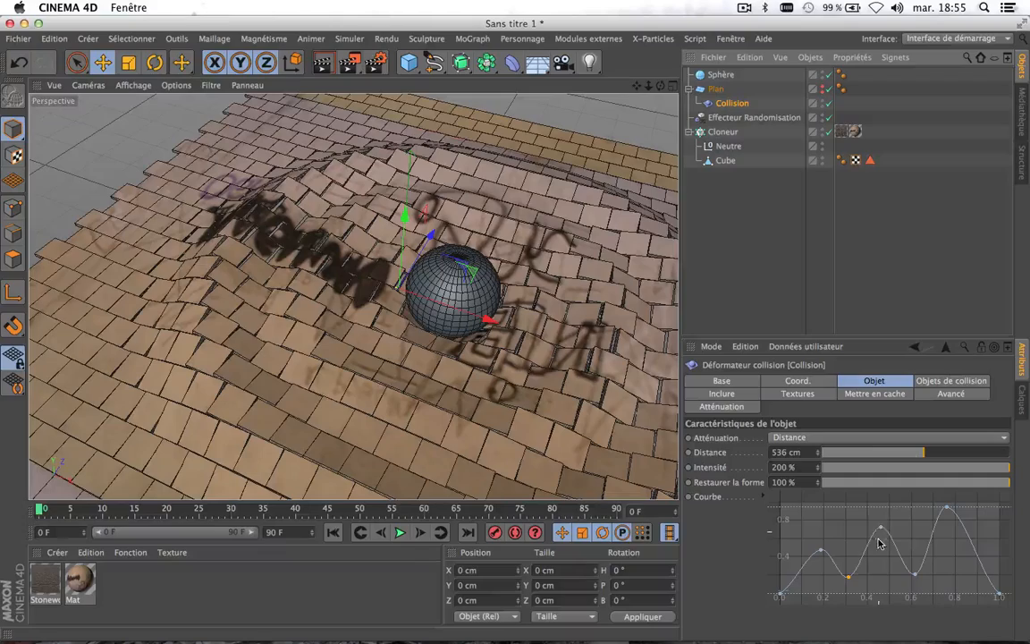
key("super+z")
key("super+z")
key("super+z")
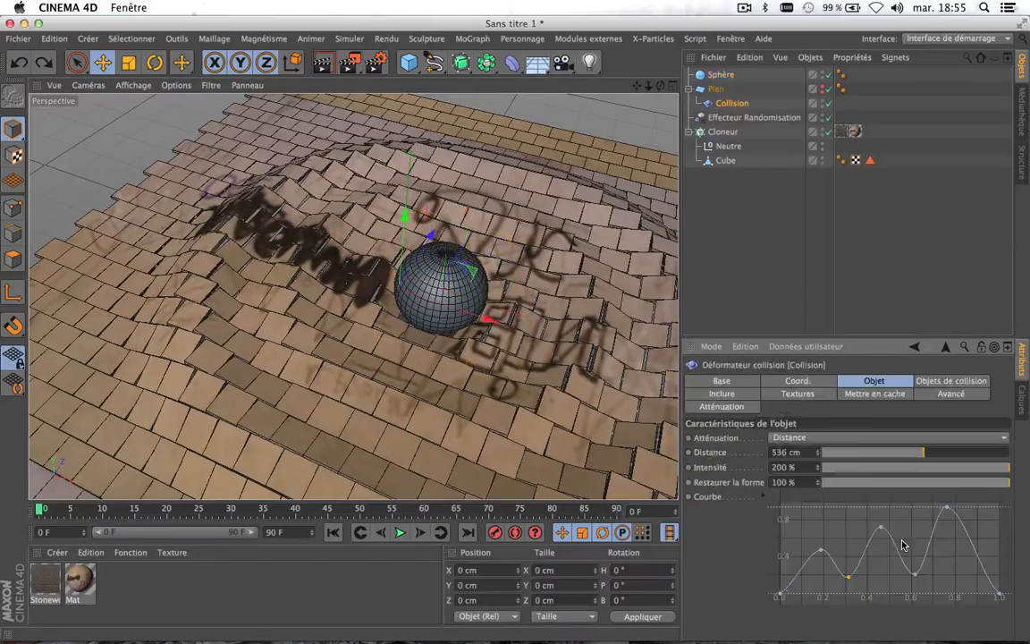
key("super+z")
key("super+z")
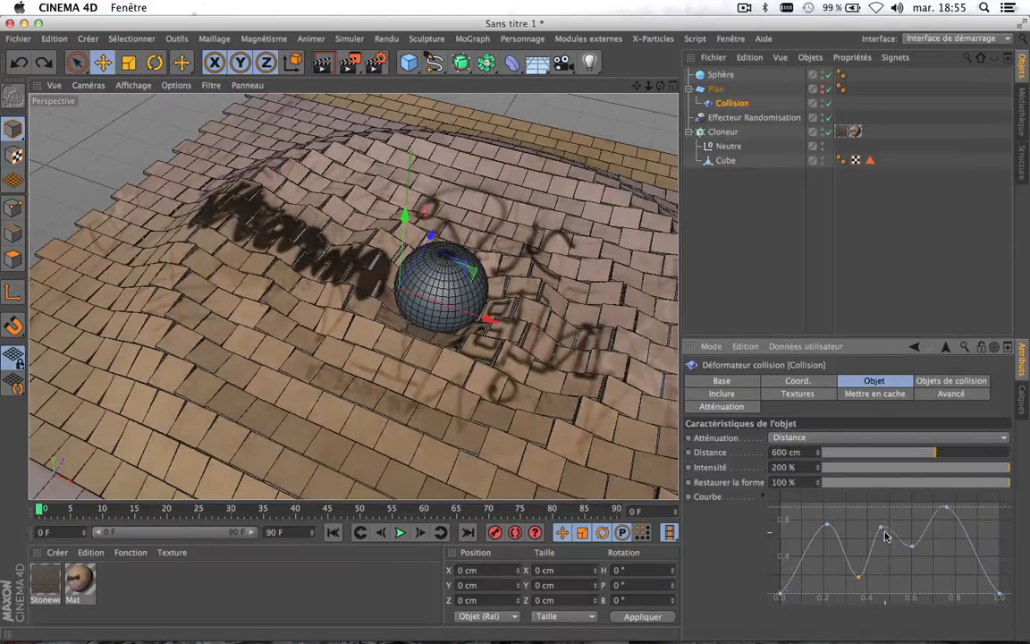
key("super+z")
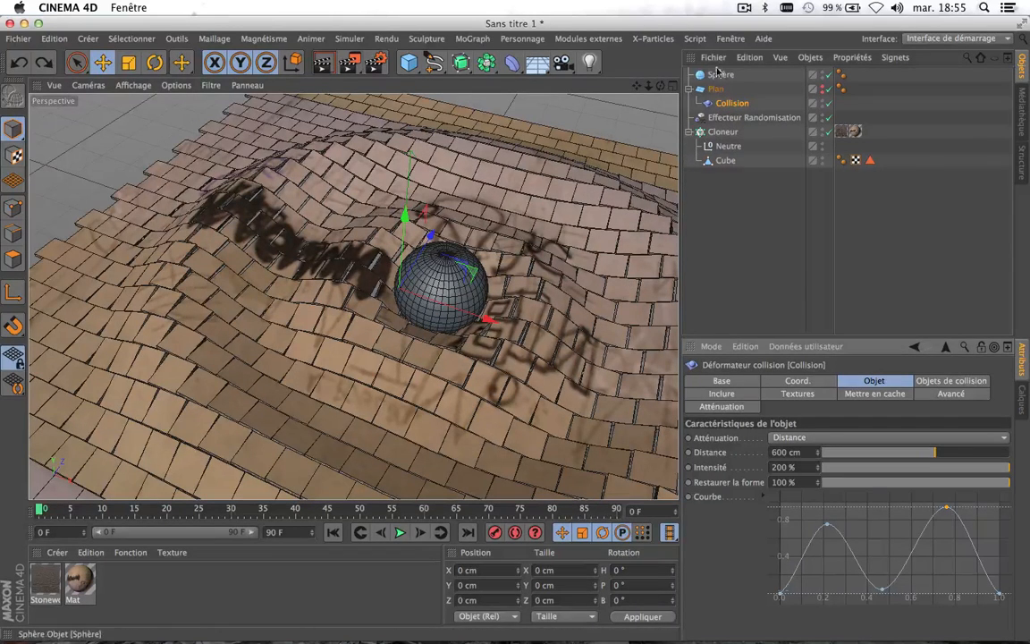
Step: Try Collision falloff distances up to 2524 cm and settle on 502 cm
left_click(447, 282)
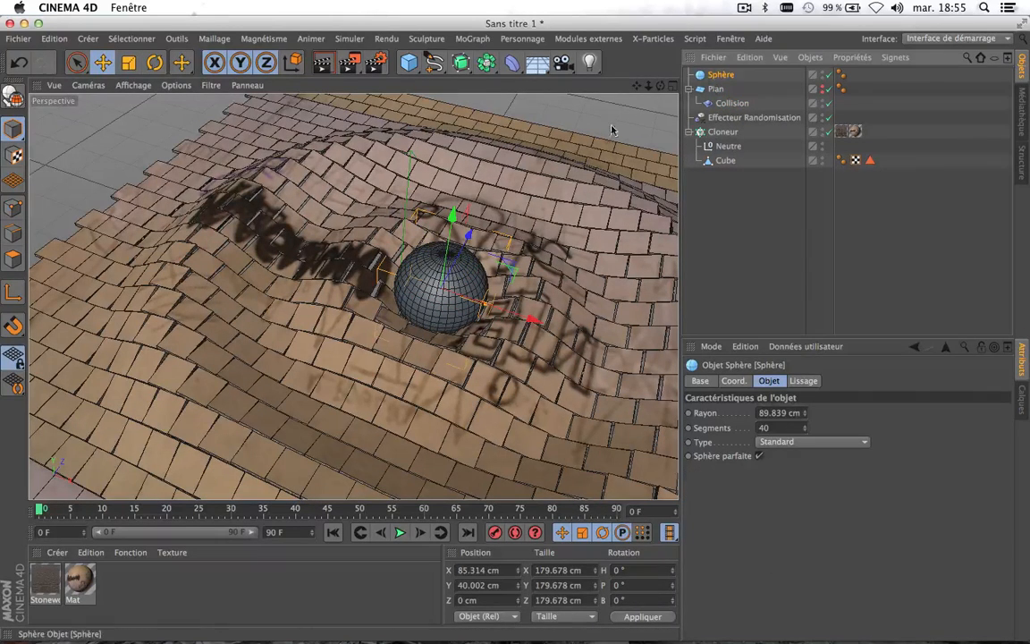
left_click(729, 104)
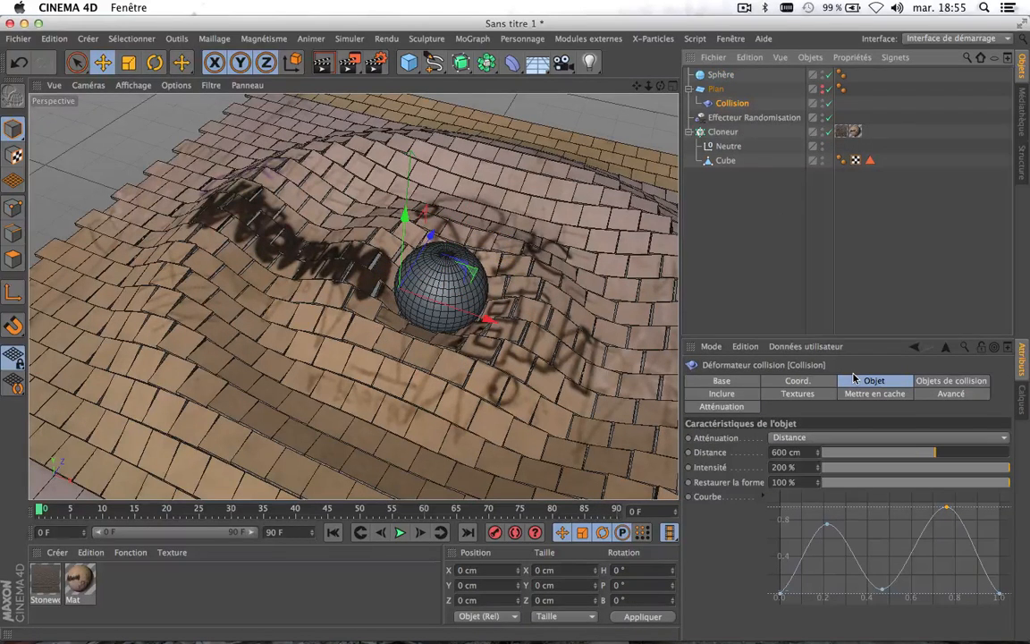
left_click_drag(915, 458, 1029, 483)
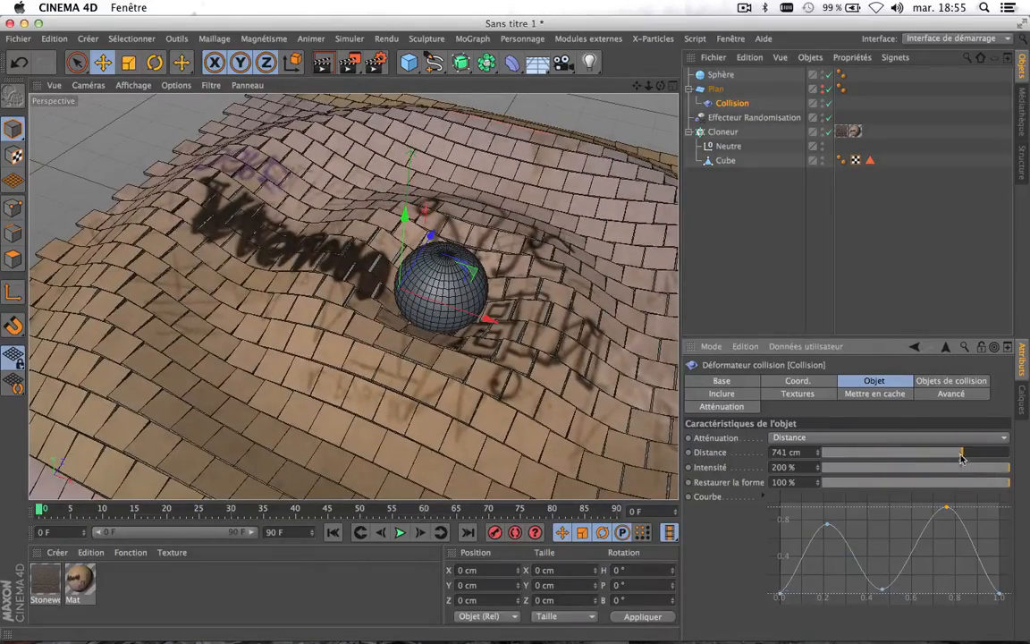
left_click_drag(961, 458, 1029, 463)
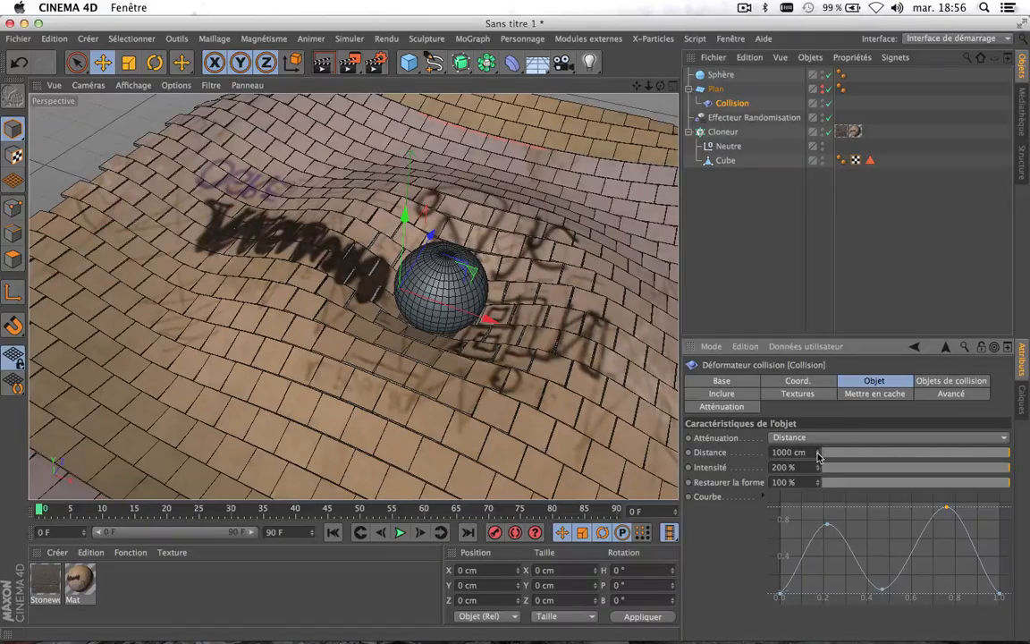
left_click_drag(819, 458, 924, 458)
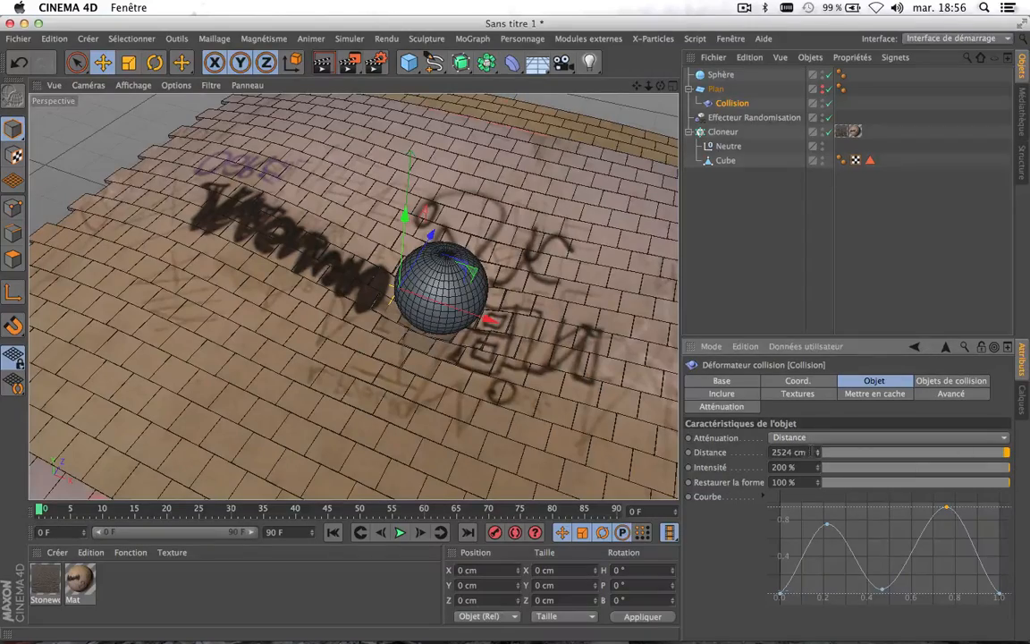
left_click_drag(817, 456, 869, 456)
left_click_drag(1005, 452, 916, 454)
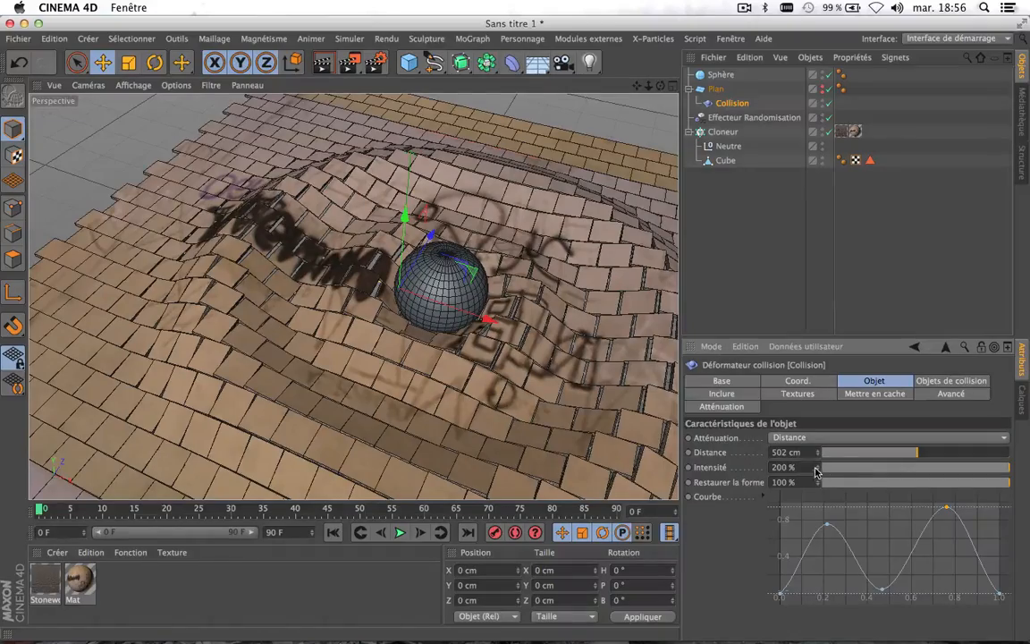
Step: Increase the Collision intensity to 804 % and raise the sphere until it stands clear of the deformed tiles
left_click_drag(816, 471, 916, 470)
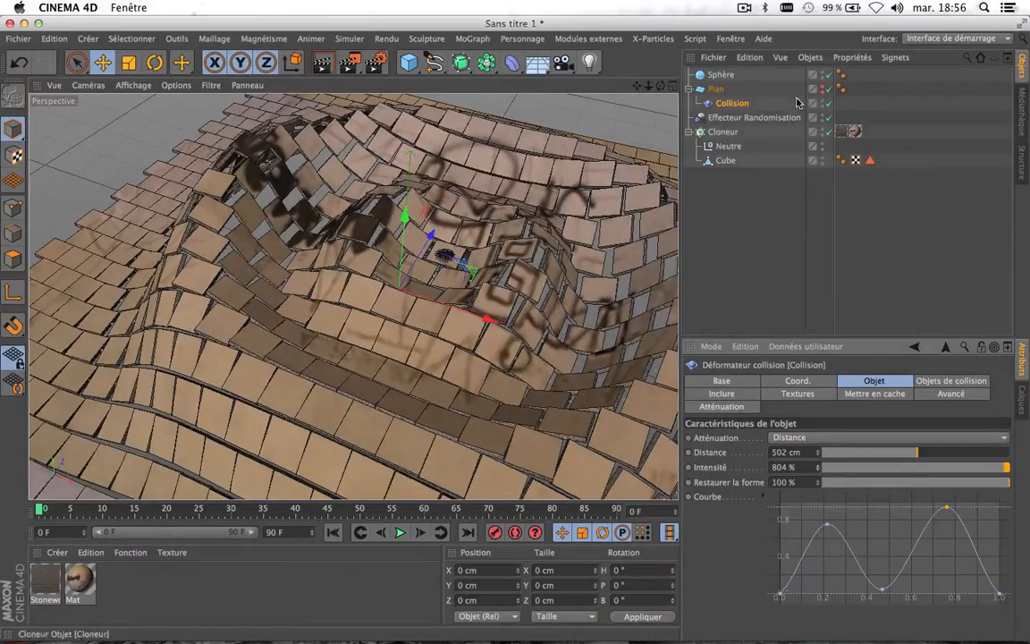
left_click(454, 218)
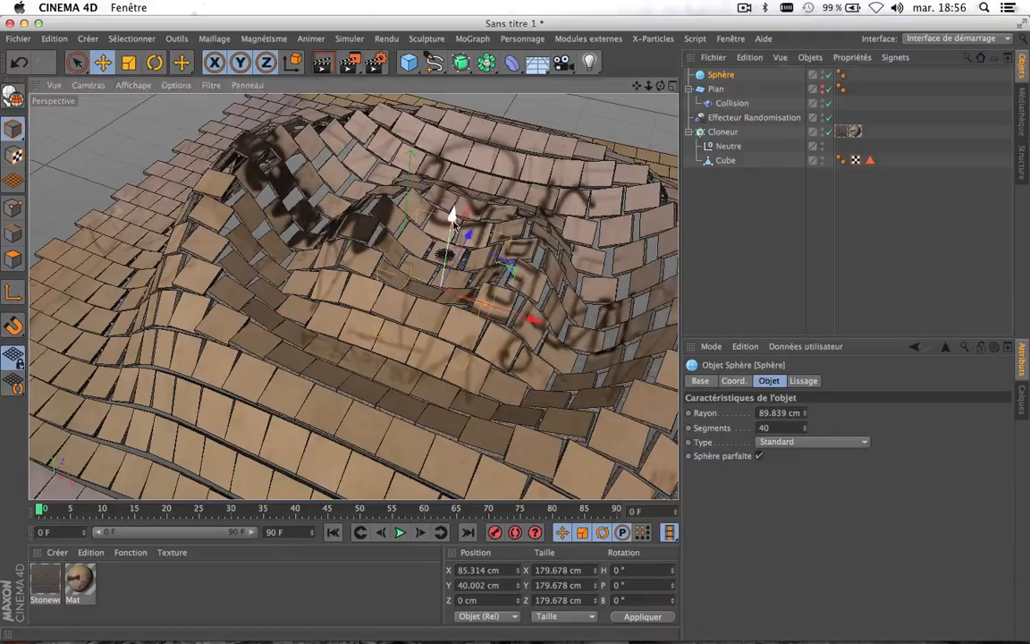
left_click_drag(454, 218, 452, 171)
mouse_move(452, 217)
left_mouse_down()
mouse_move(444, 239)
mouse_move(447, 197)
mouse_move(447, 213)
left_mouse_up()
Step: Set the Collision deformer's intensity back to 200 %
left_click(730, 103)
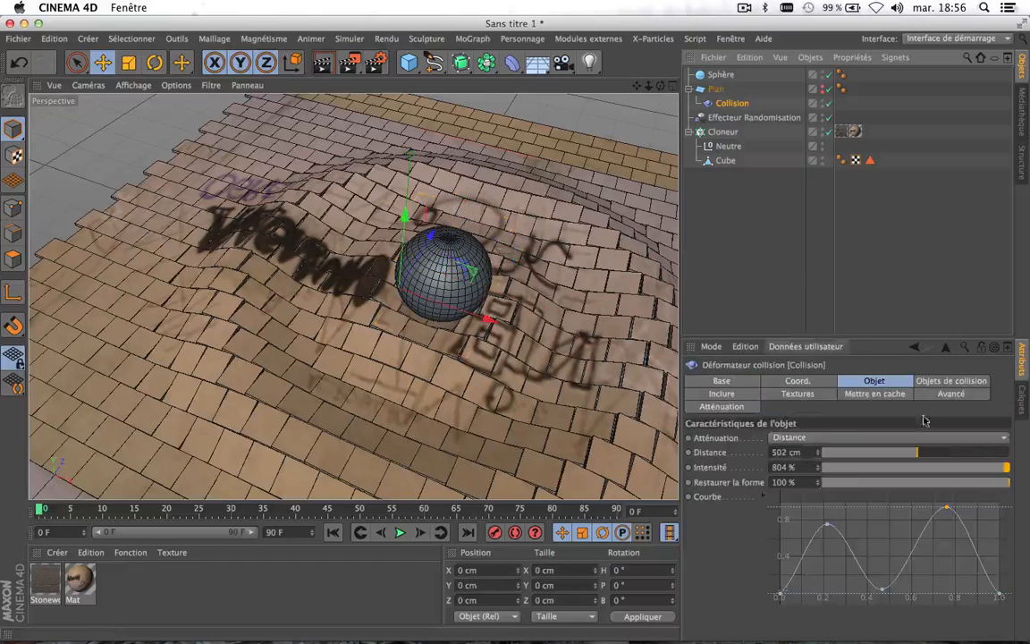
left_click(962, 468)
left_click_drag(963, 468, 1029, 471)
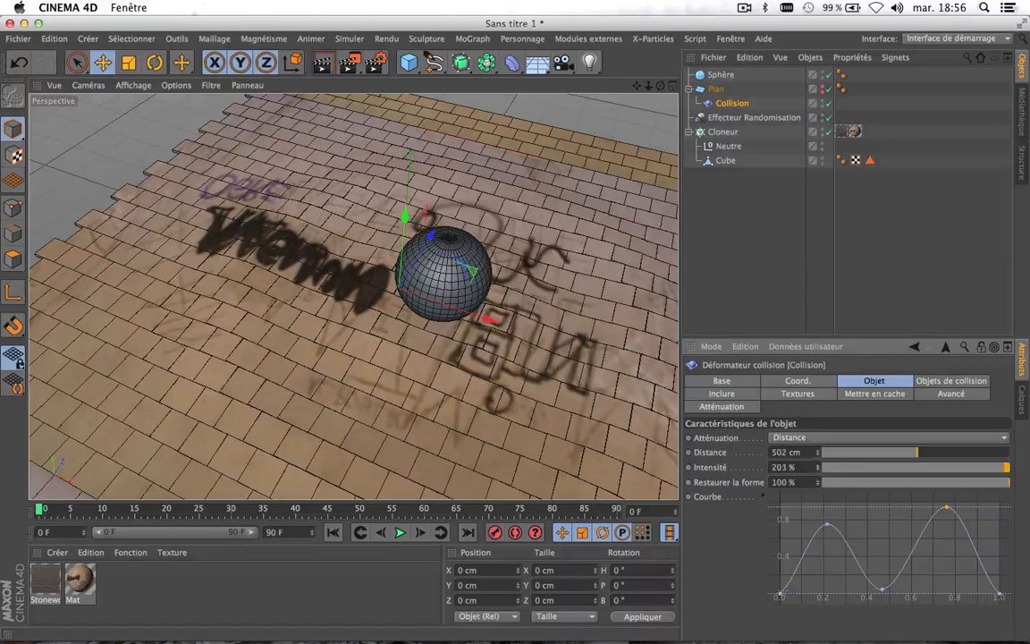
left_click_drag(817, 467, 816, 470)
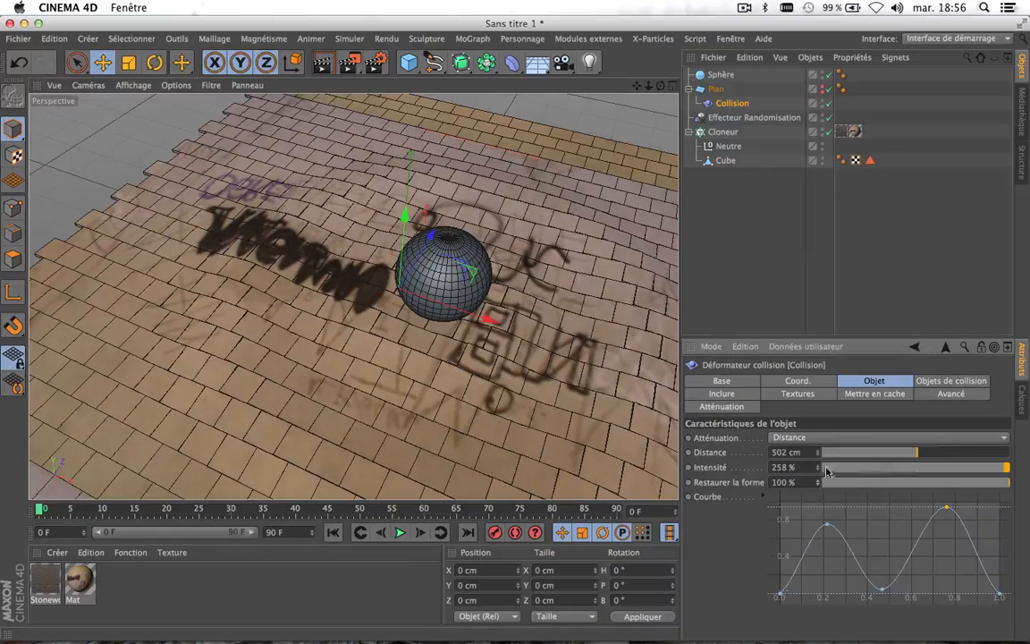
left_click(1008, 466)
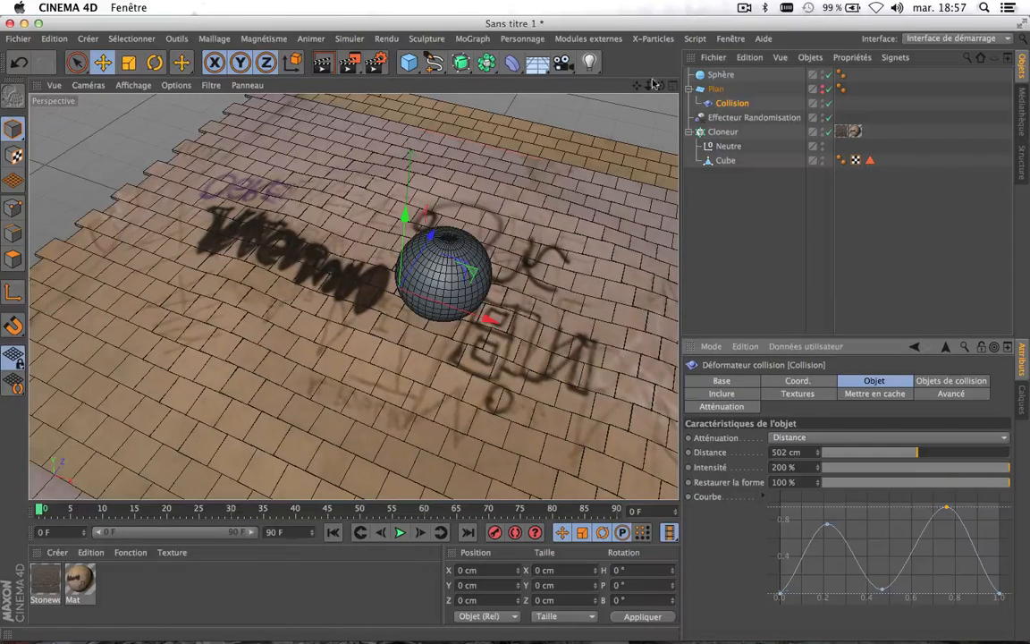
Step: Lower the sphere to about Y 57 cm and set the Collision falloff distance to 1000 cm
left_click(445, 264)
left_click_drag(454, 199, 454, 207)
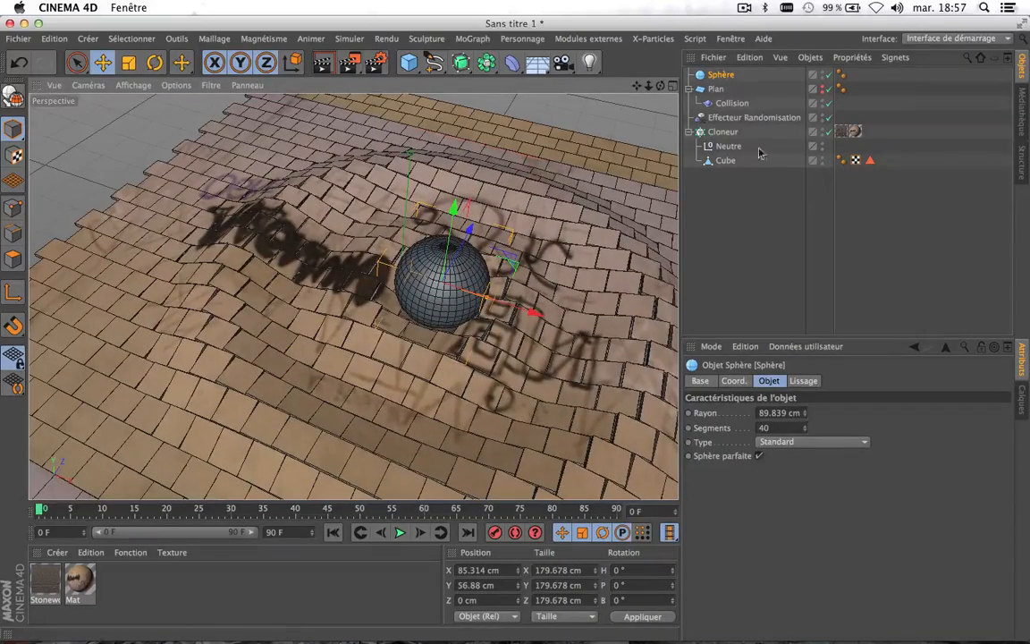
left_click(726, 103)
left_click_drag(910, 455, 1018, 465)
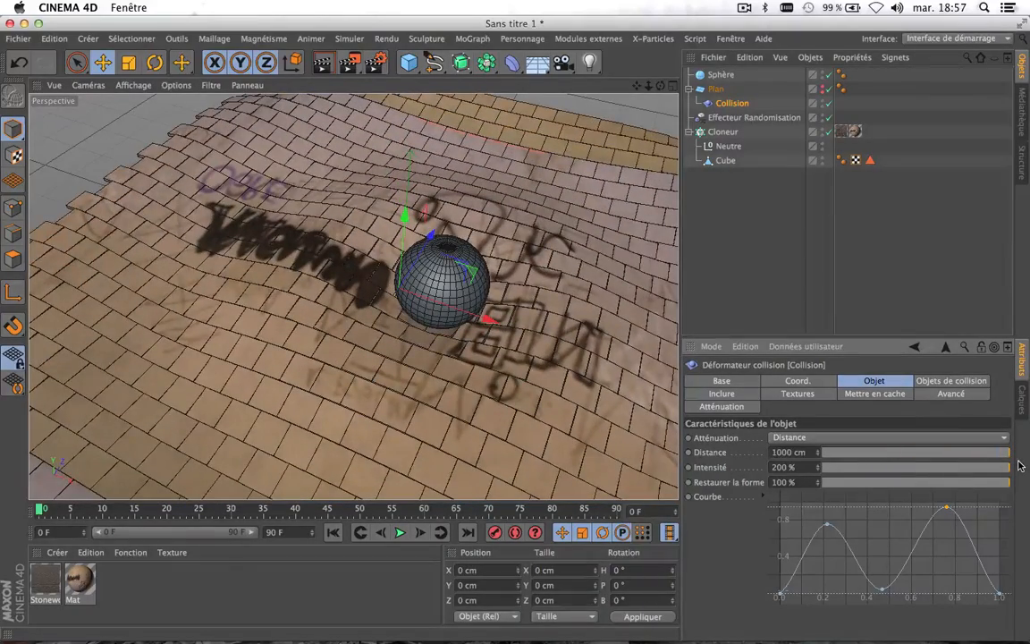
Step: Go to frame 25 and display the front view full size with Gouraud shading and lines
left_click(200, 508)
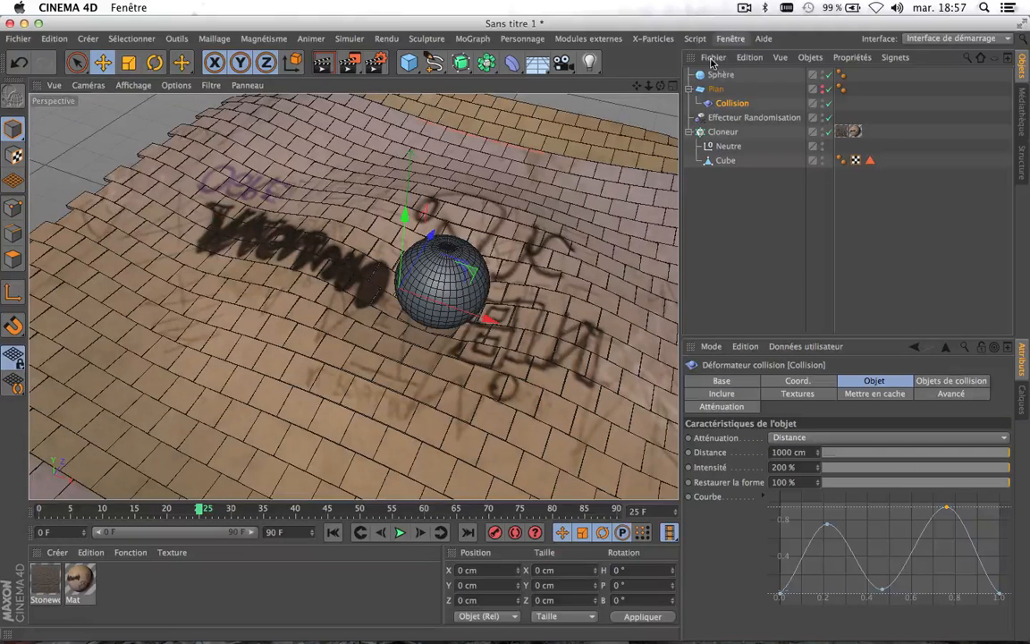
key("F5")
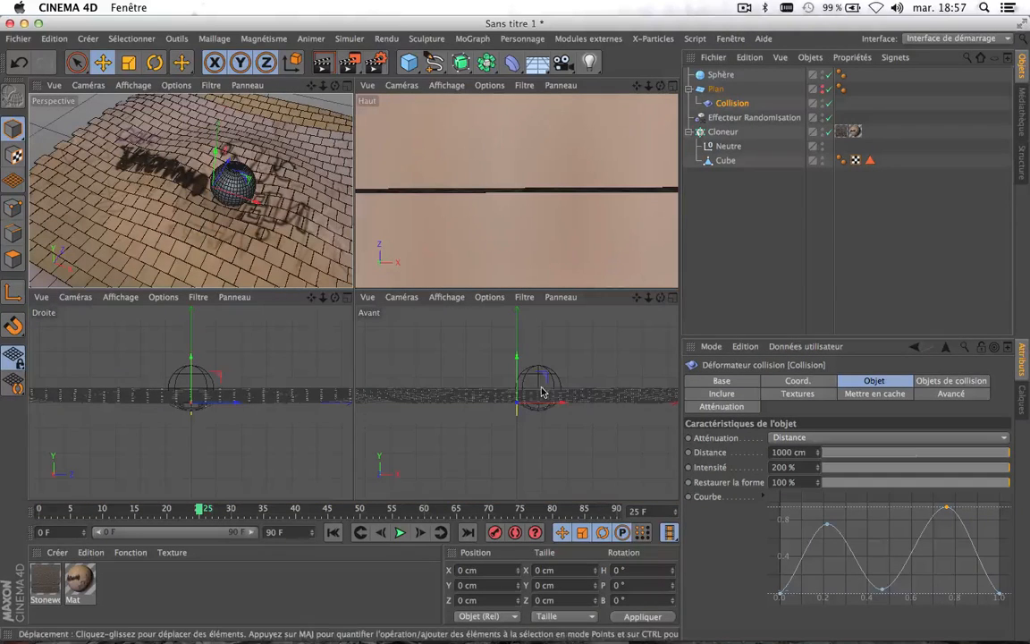
left_click(671, 305)
key("F4")
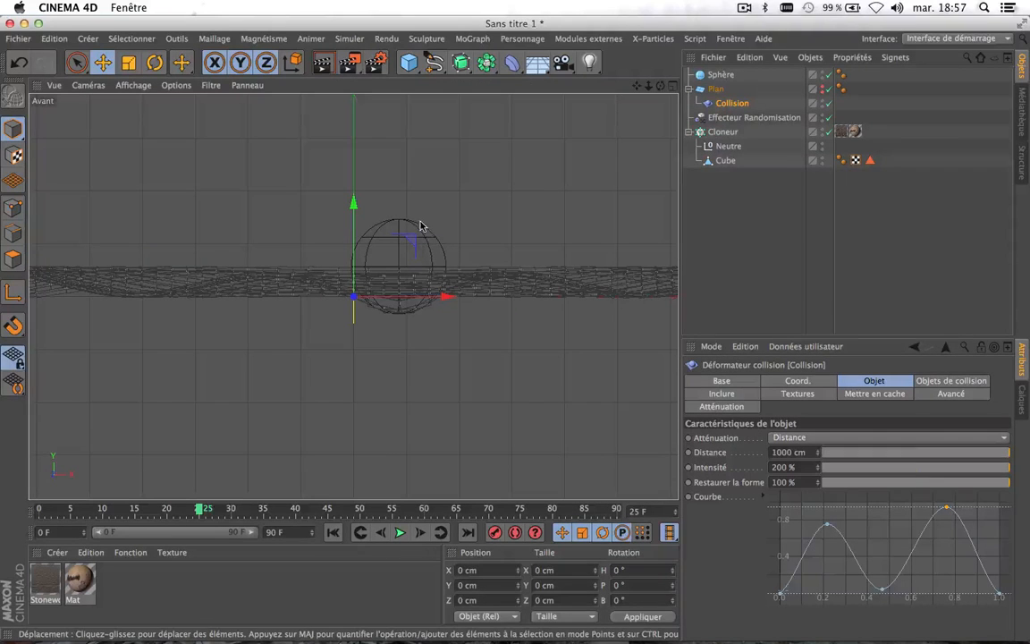
left_click(139, 84)
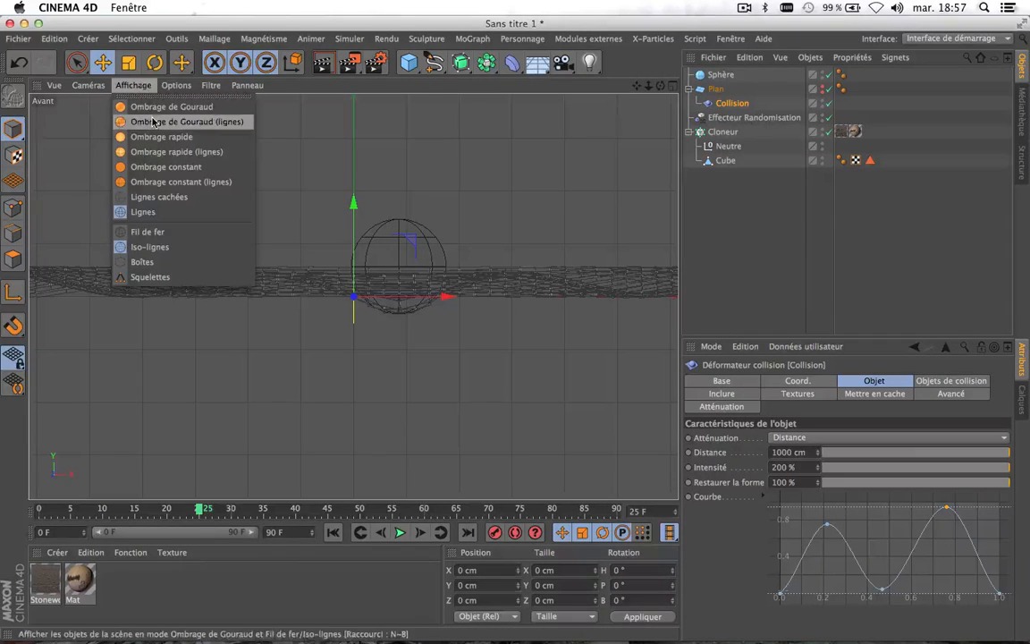
left_click(154, 120)
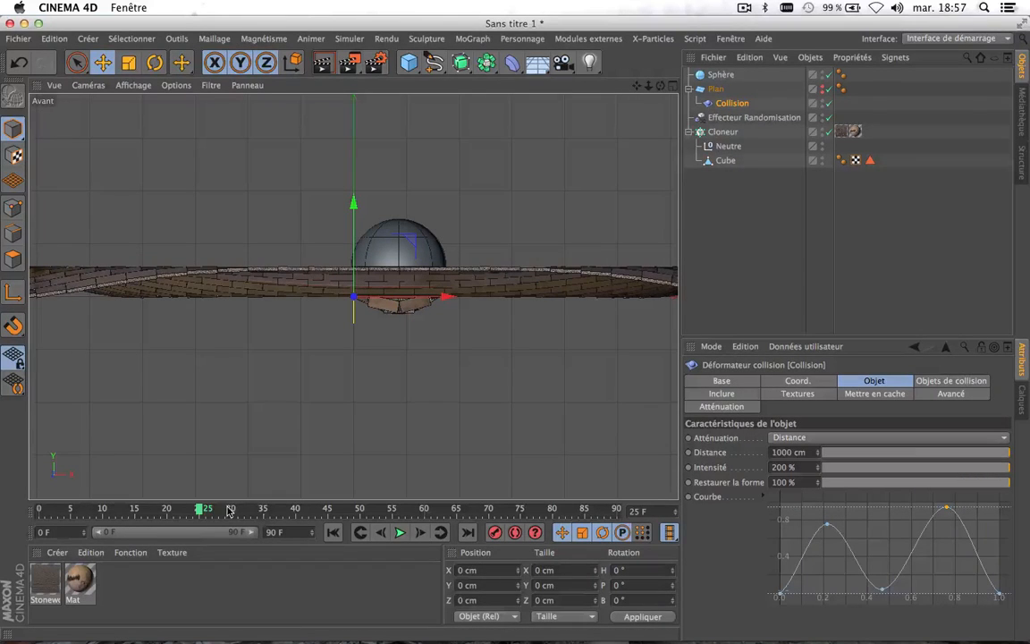
Step: Raise the sphere to about Y 96 cm, just above the tiles, and keyframe its position at frame 25
left_click(711, 76)
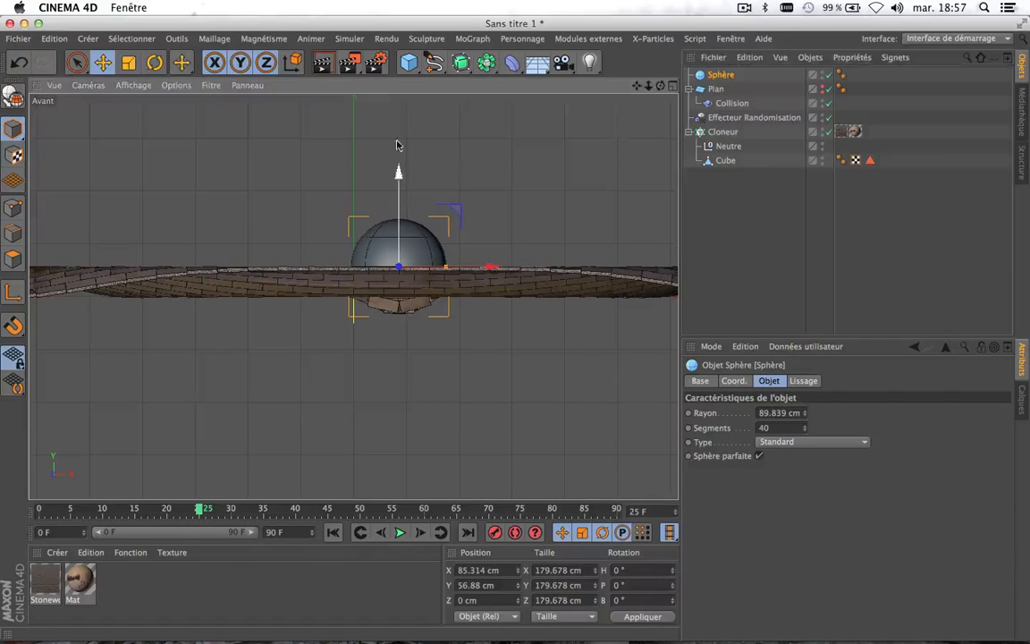
left_click_drag(400, 147, 391, 175)
scroll(408, 227, "up", 5)
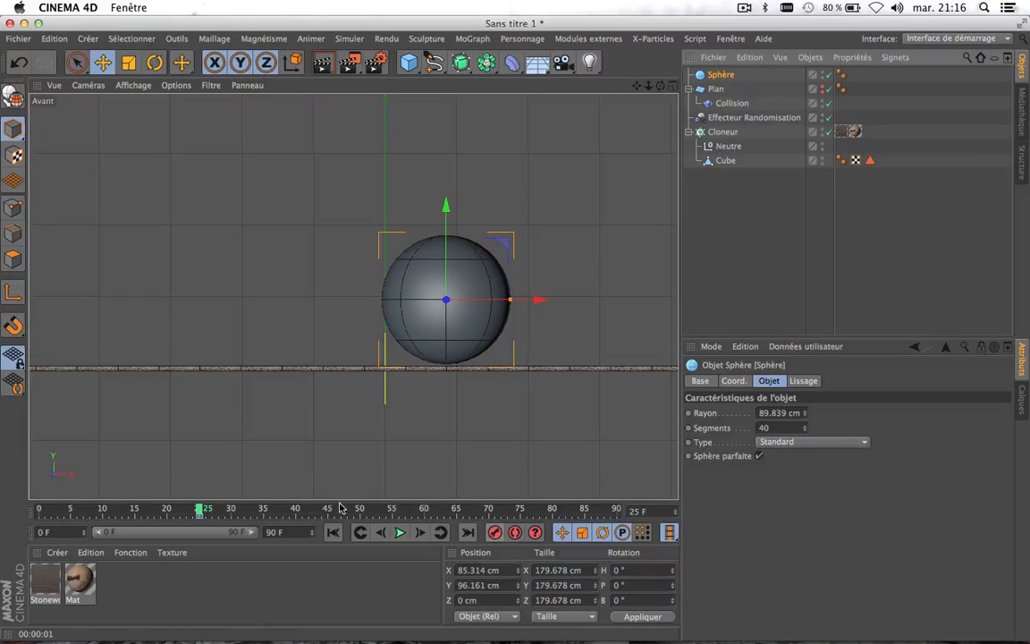
Step: At frame 35, lower the sphere into the tiles to about Y 26 cm and keyframe its position, checking it in the perspective view
left_click_drag(304, 513, 265, 513)
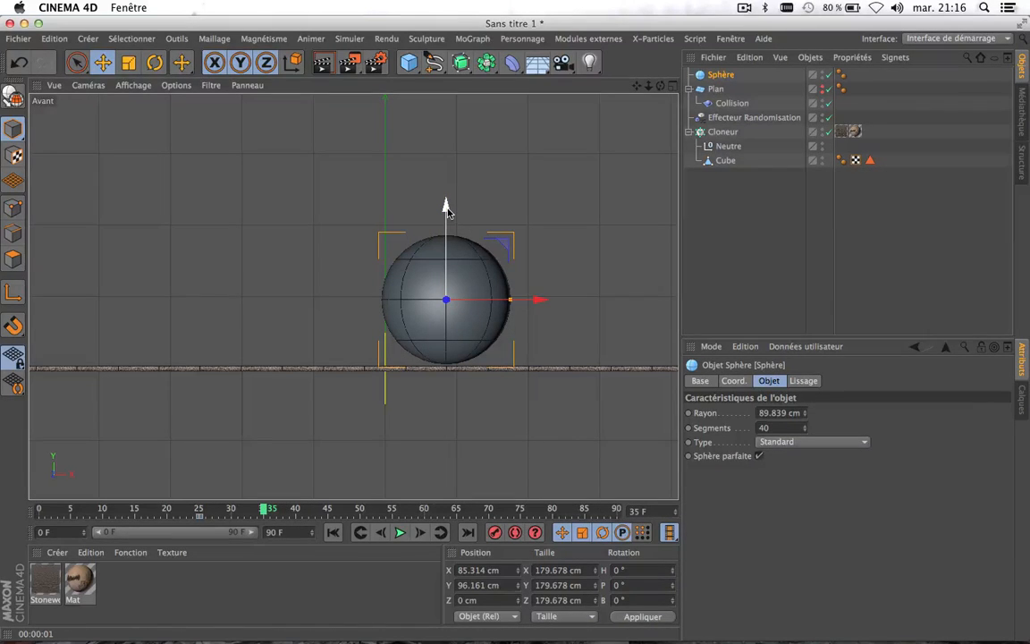
left_click_drag(446, 208, 447, 239)
left_click(672, 85)
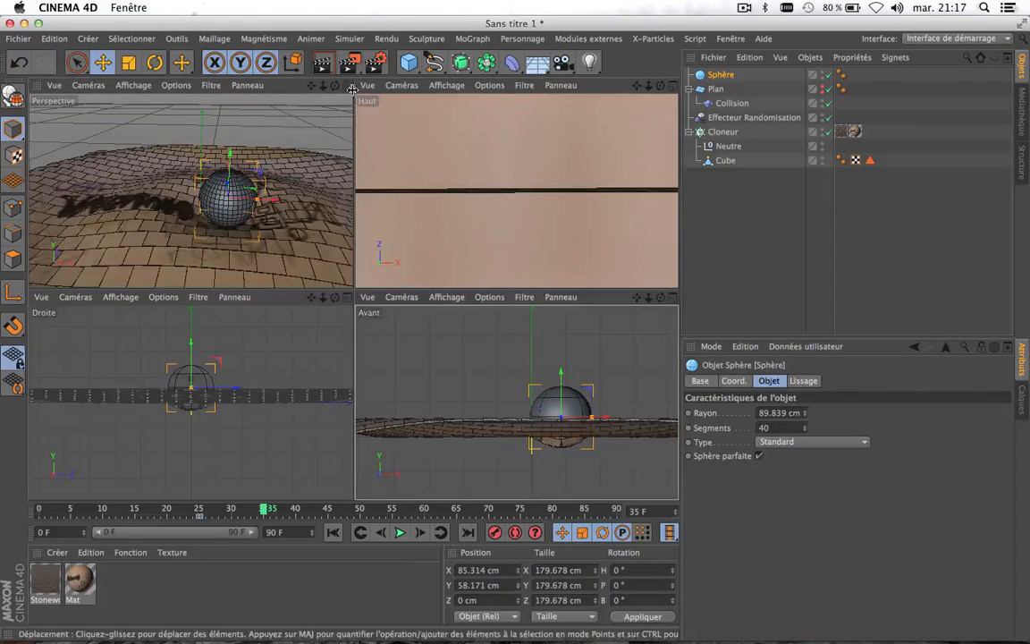
left_click(348, 86)
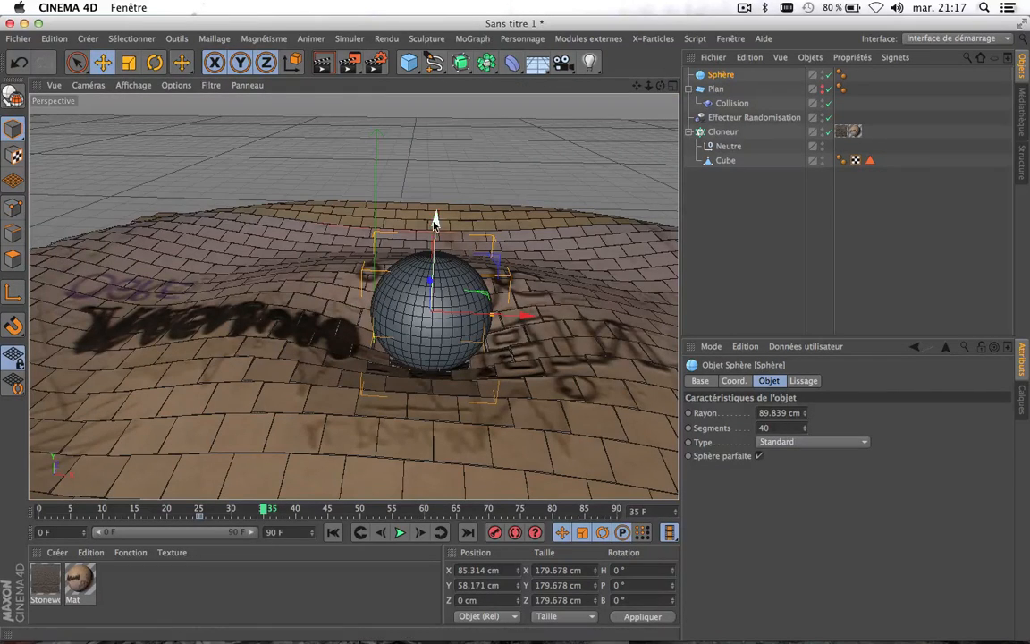
left_click_drag(435, 219, 434, 233)
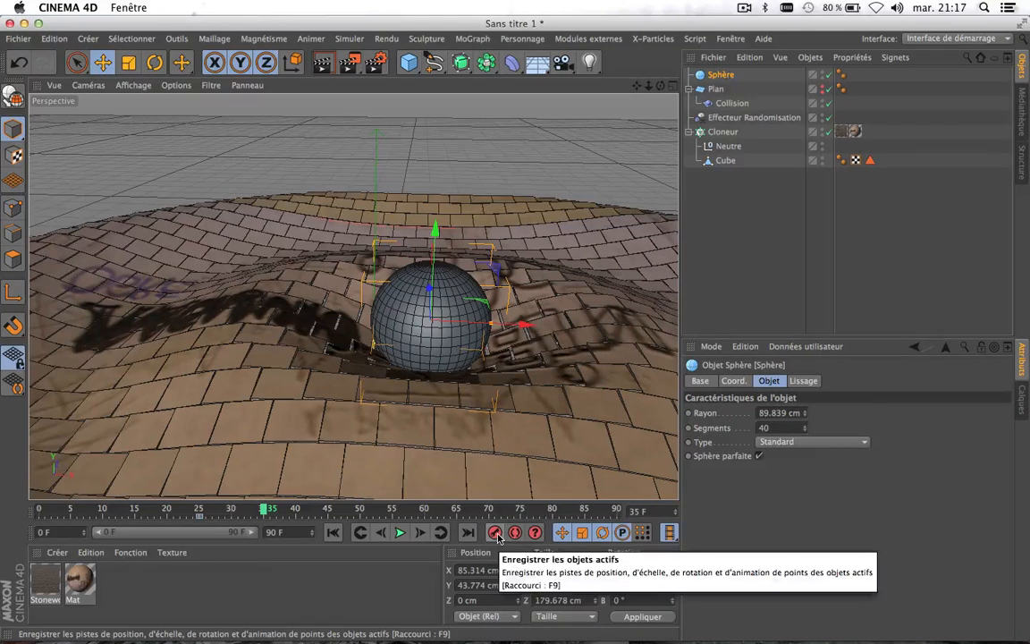
left_click(733, 104)
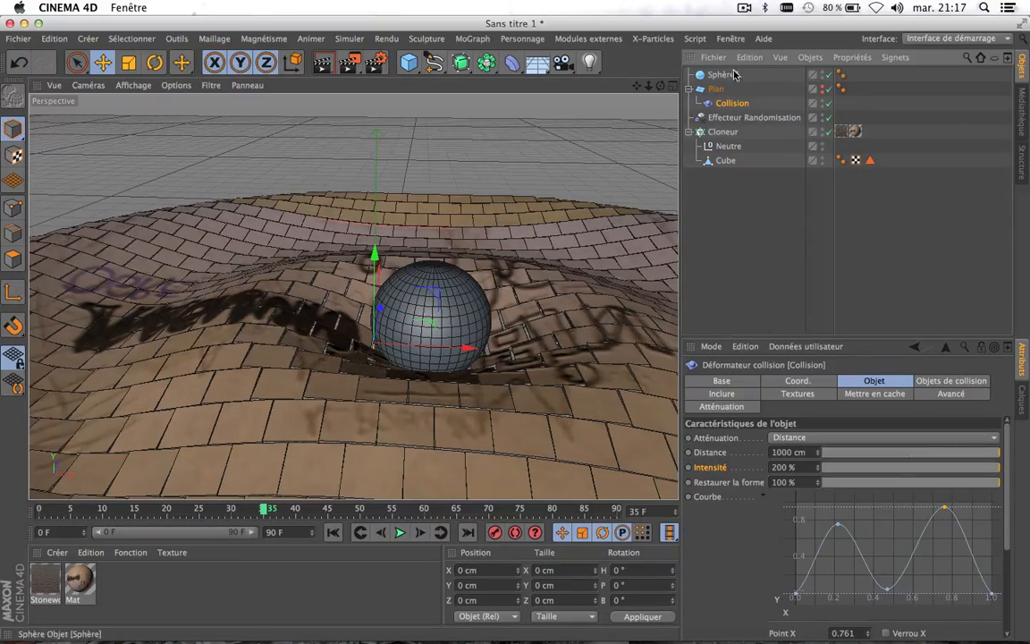
left_click(694, 76)
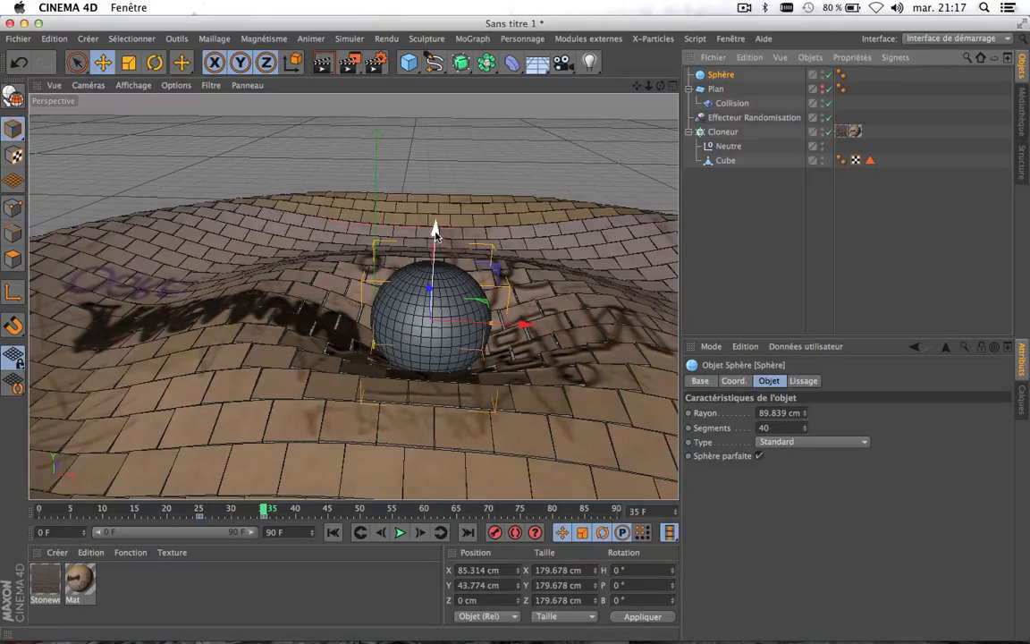
left_click_drag(432, 230, 436, 246)
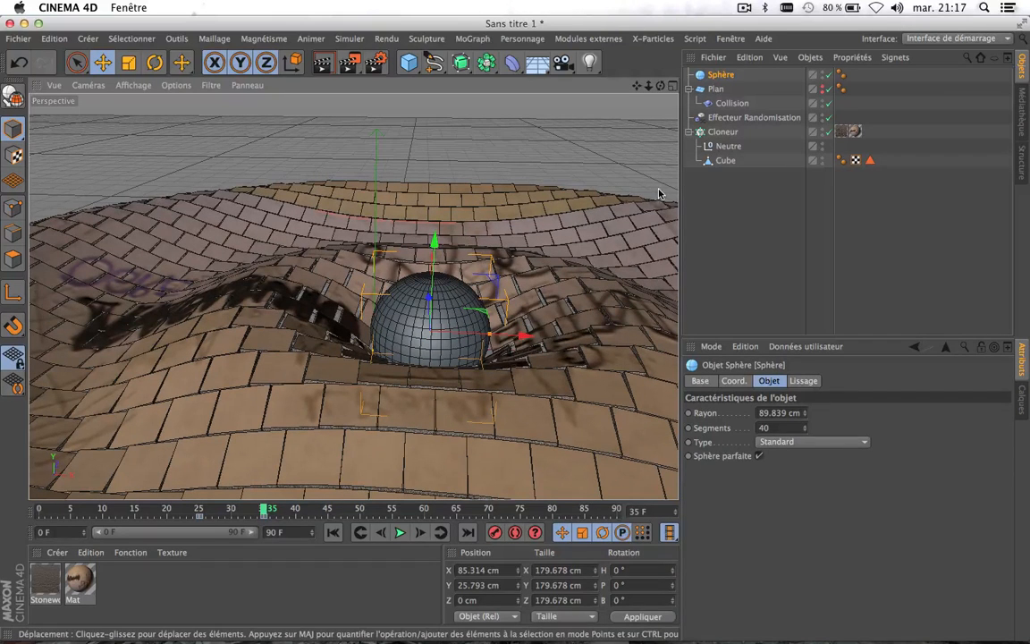
Step: At frame 24, keyframe the Collision deformer with its distance at 0 cm and its intensity at 0 %
left_click(734, 103)
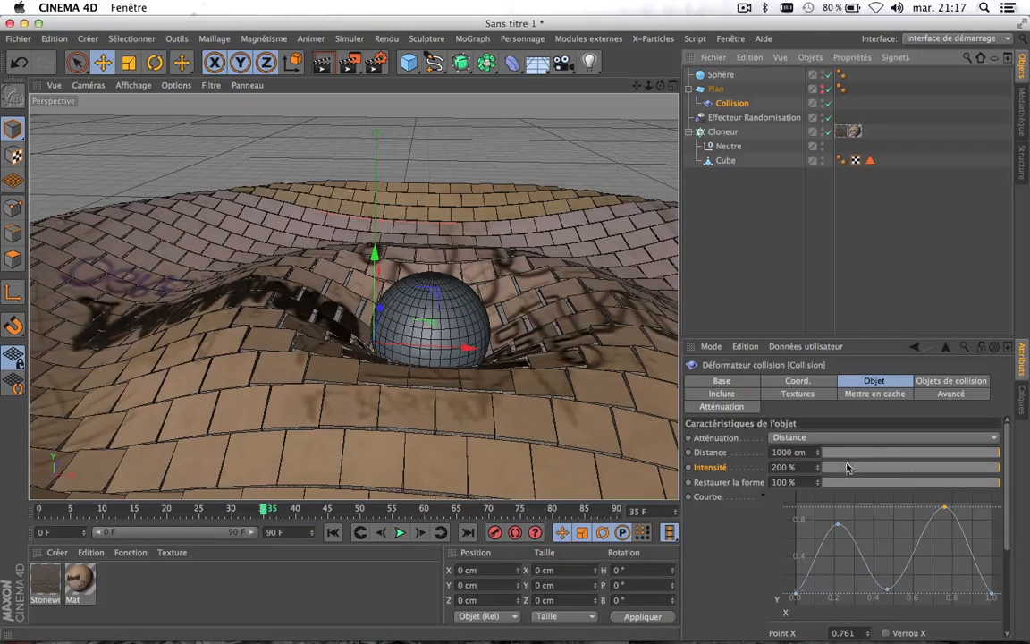
left_click_drag(269, 510, 192, 510)
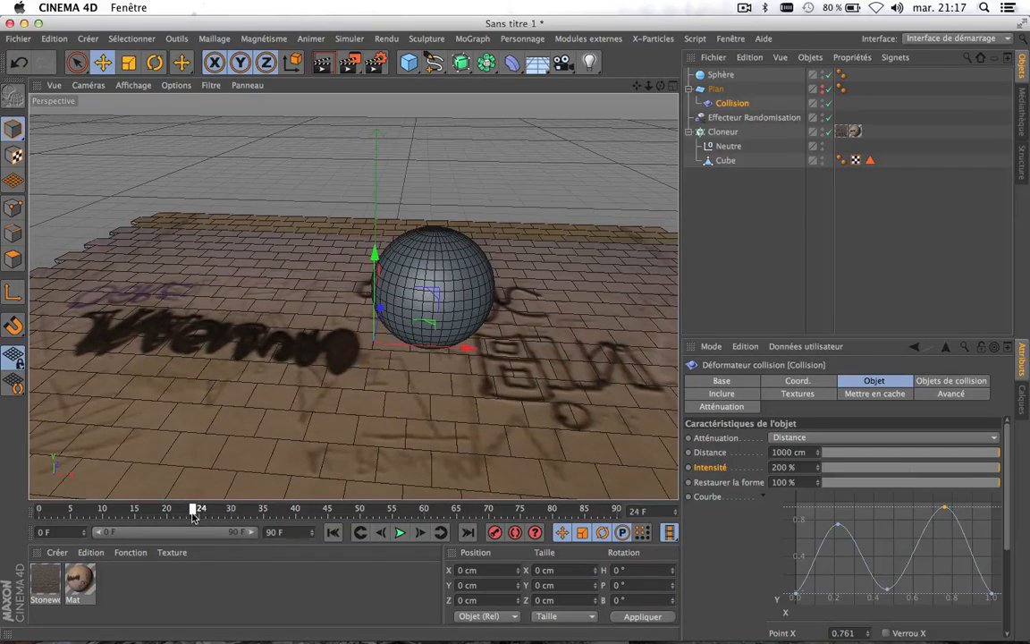
left_click_drag(851, 452, 784, 467)
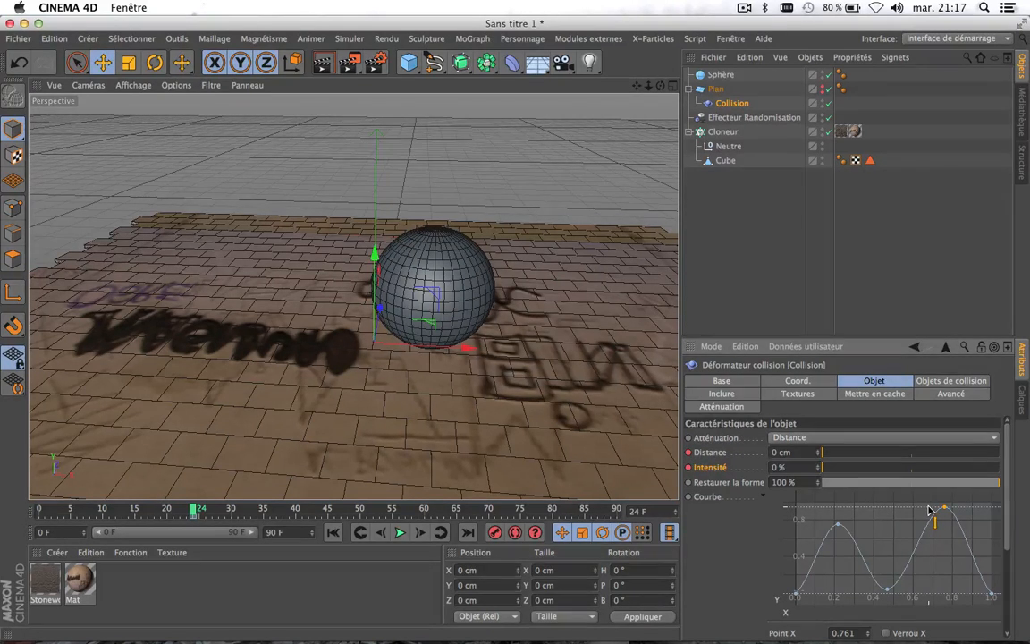
Step: Adjust the Collision falloff curve by lowering the first peak slightly and moving the second peak to X 0.742 and the middle dip to X 0.46
left_click_drag(930, 509, 930, 506)
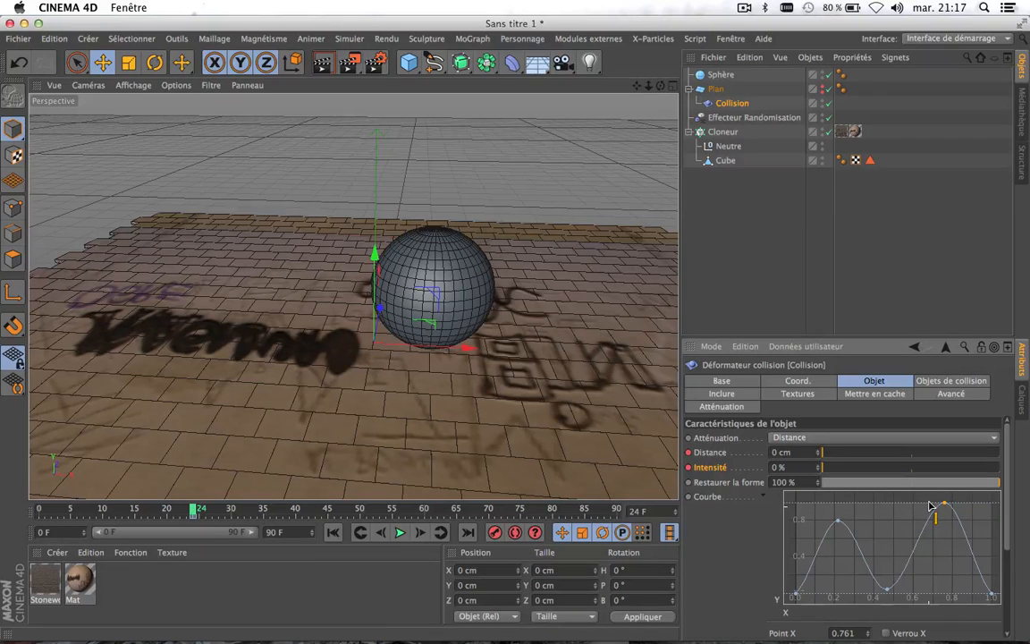
left_click_drag(839, 522, 841, 529)
left_click_drag(946, 506, 942, 504)
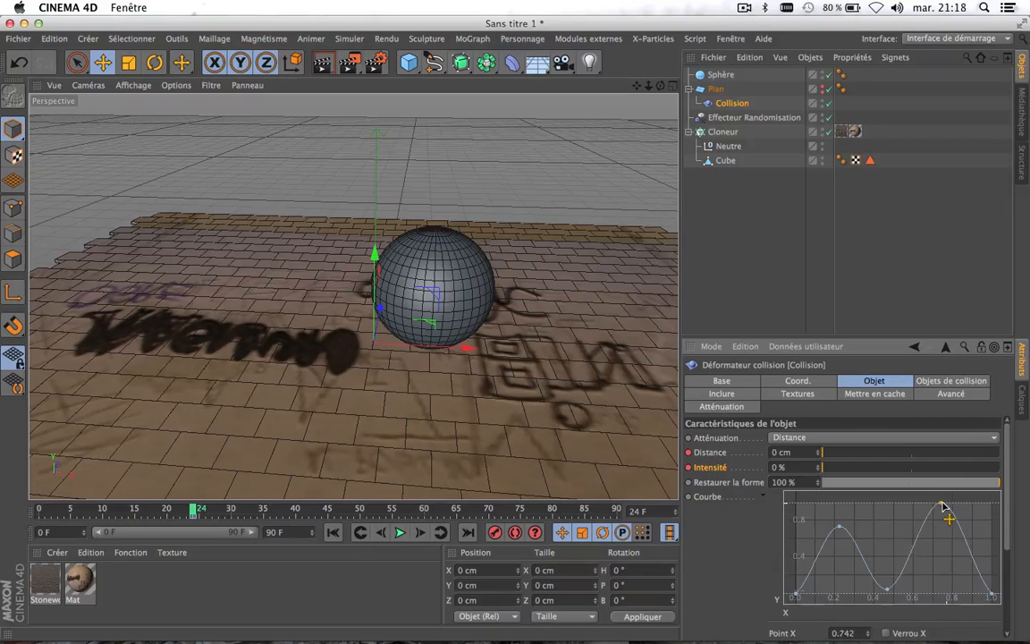
left_click(888, 592)
Step: At frame 56, keyframe the Collision deformer with its distance at 1000 cm and its intensity at 200 %
left_click_drag(272, 512, 399, 524)
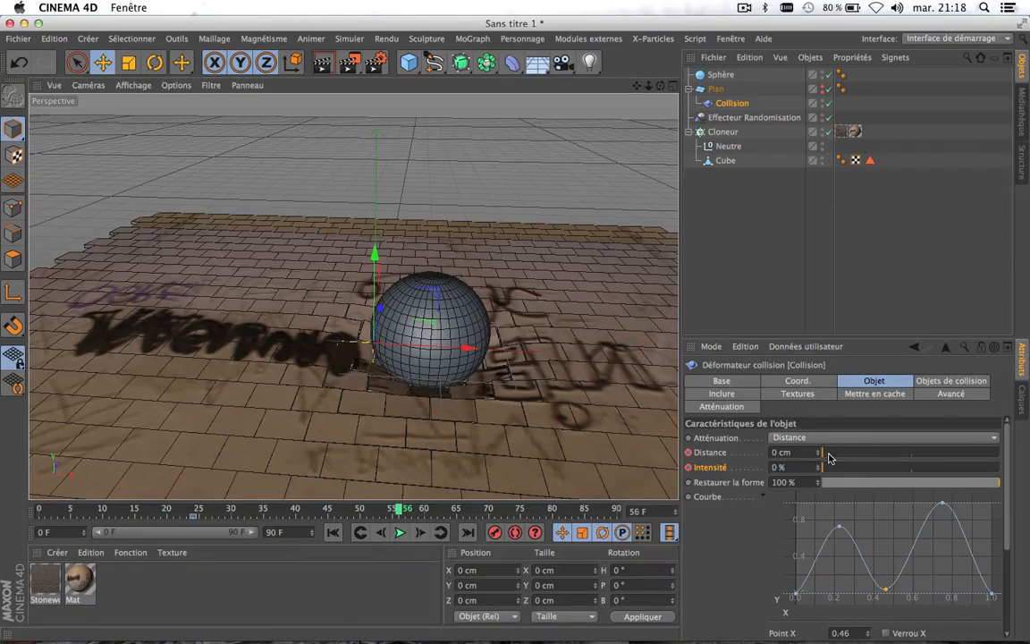
left_click_drag(828, 453, 1029, 452)
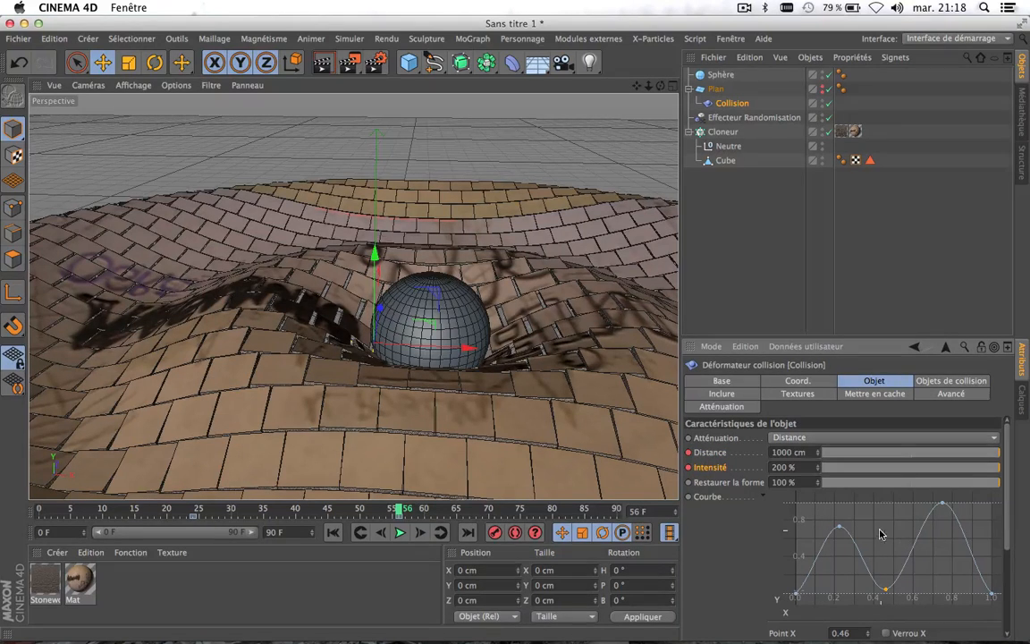
Step: Move the falloff curve's second peak to X 0.724 and lower its first peak, shifting it to X 0.271
left_click(943, 507)
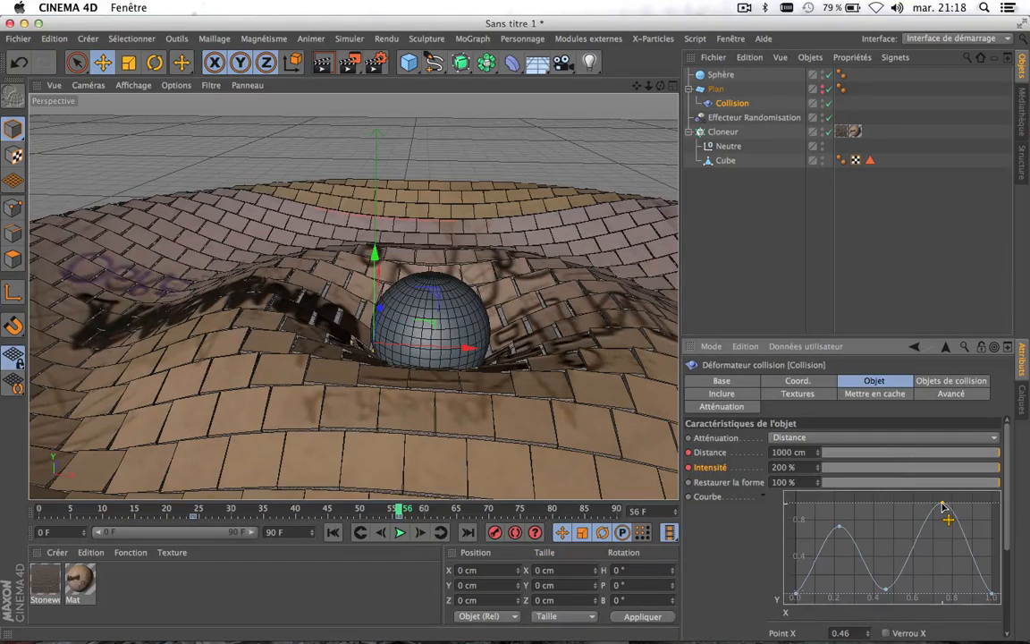
left_click_drag(945, 505, 938, 506)
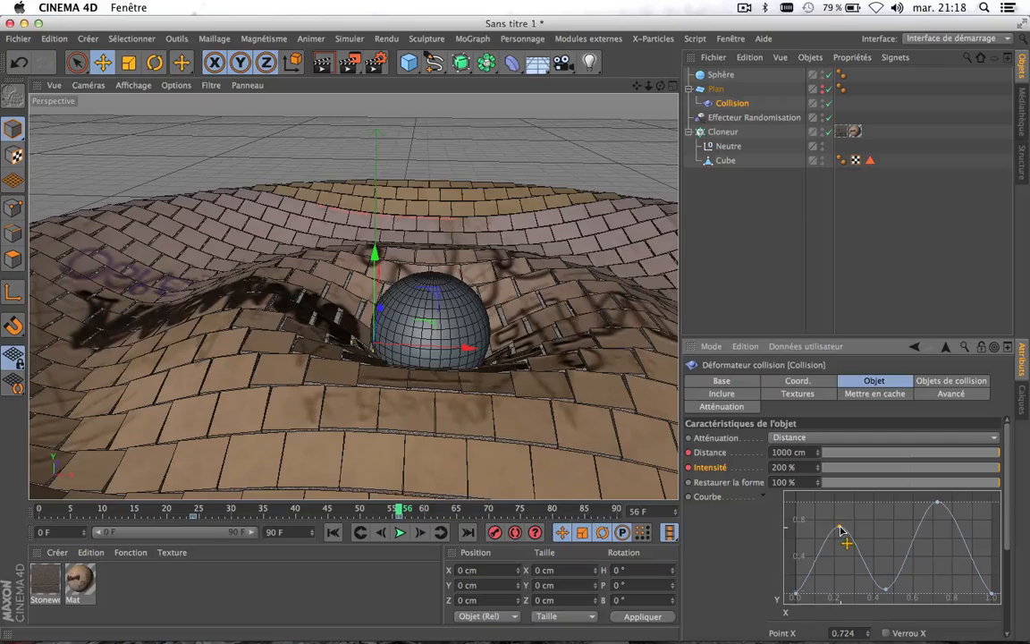
mouse_move(841, 531)
left_mouse_down()
mouse_move(837, 540)
mouse_move(850, 538)
left_mouse_up()
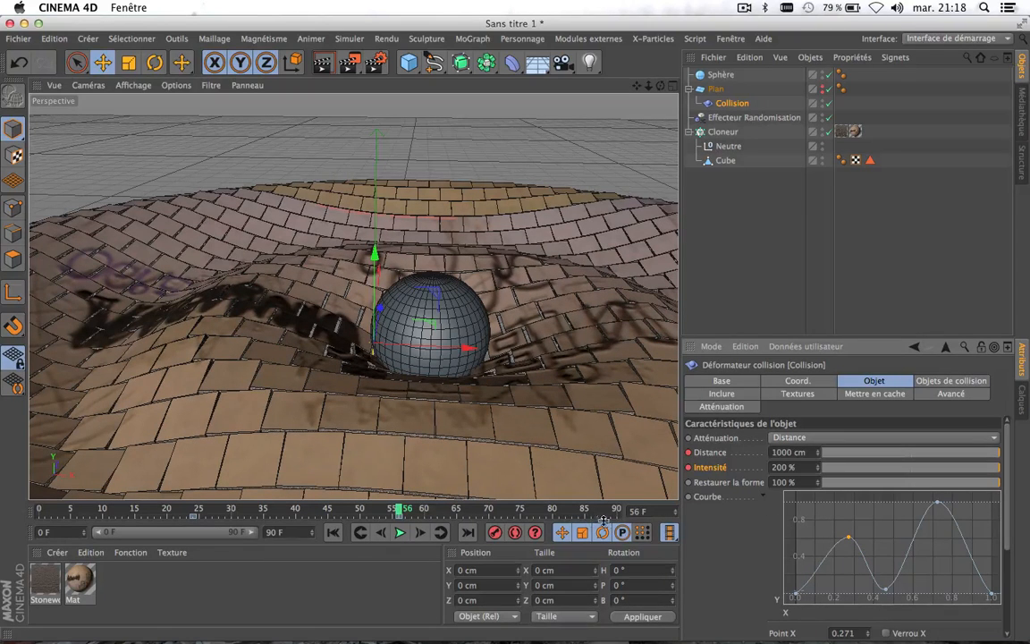
Step: At frame 37, add a second sphere and place it above the tiles at about X -454 cm, Y 122 cm
left_click_drag(353, 505, 283, 548)
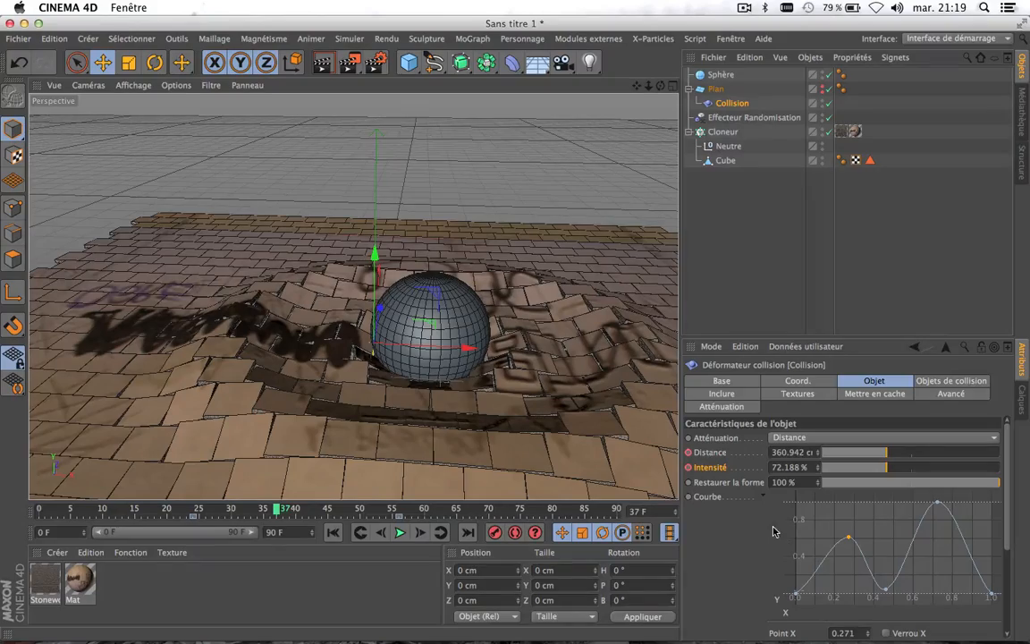
left_click_drag(278, 508, 279, 534)
scroll(483, 240, "down", 5)
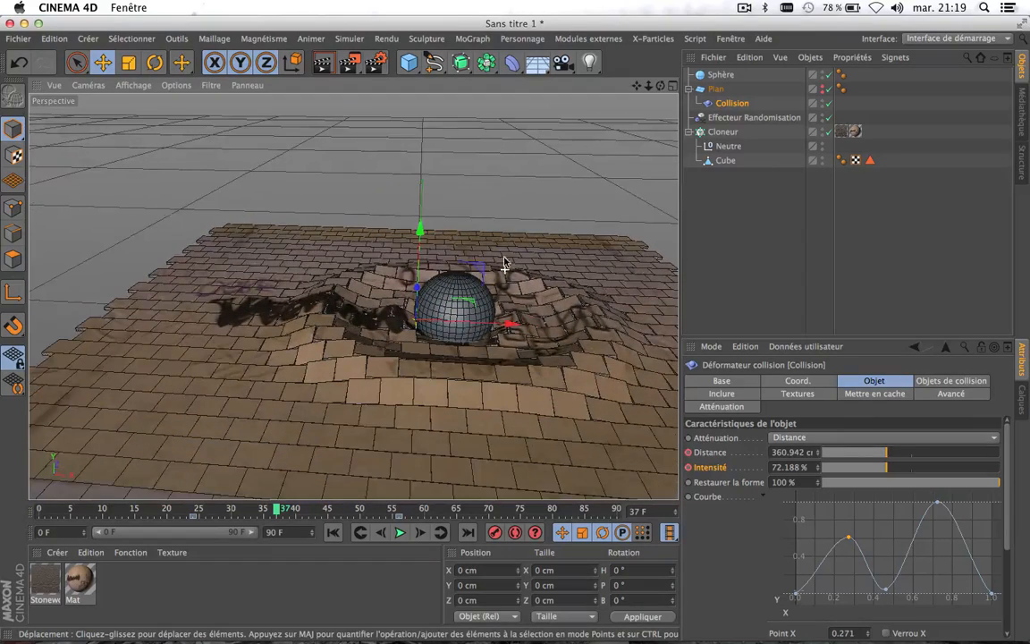
left_click_drag(407, 62, 761, 101)
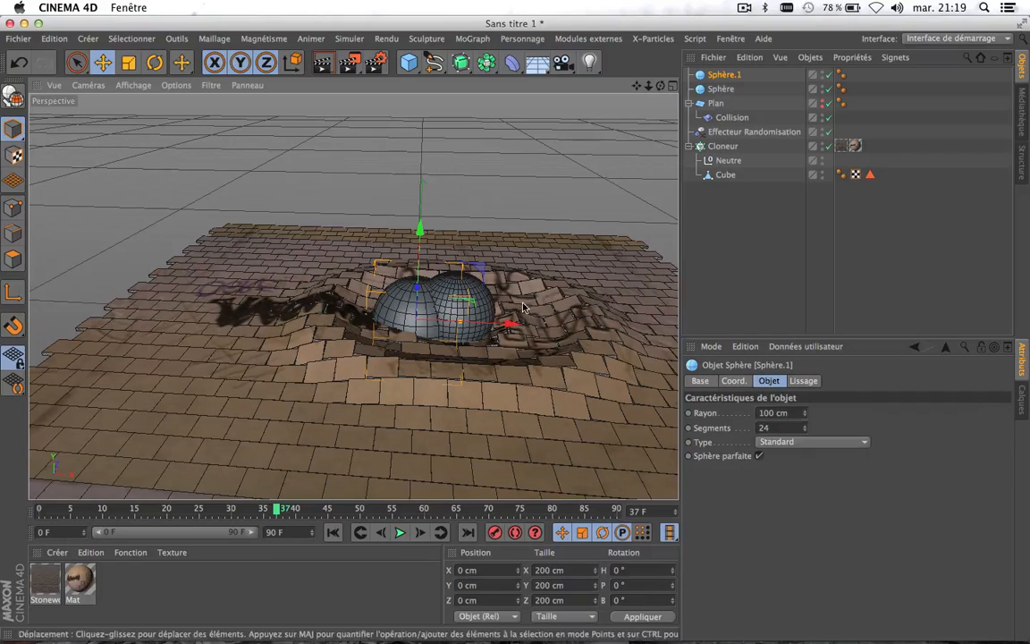
left_click_drag(508, 325, 317, 327)
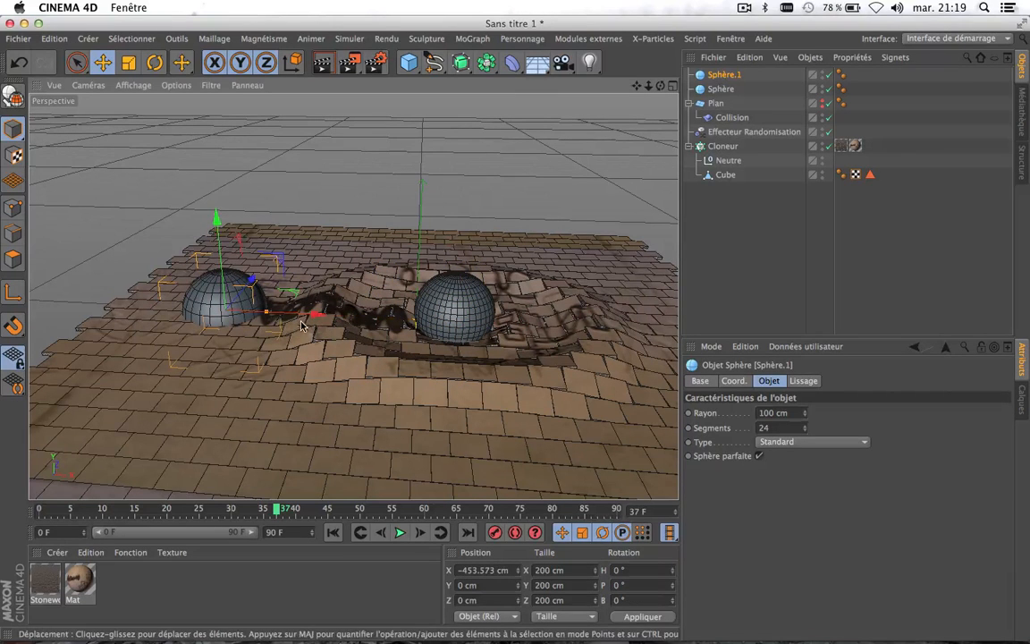
left_click_drag(219, 266, 219, 222)
Step: Add the second sphere, Sphère.1, to the Collision deformer's list of collision objects
left_click(731, 119)
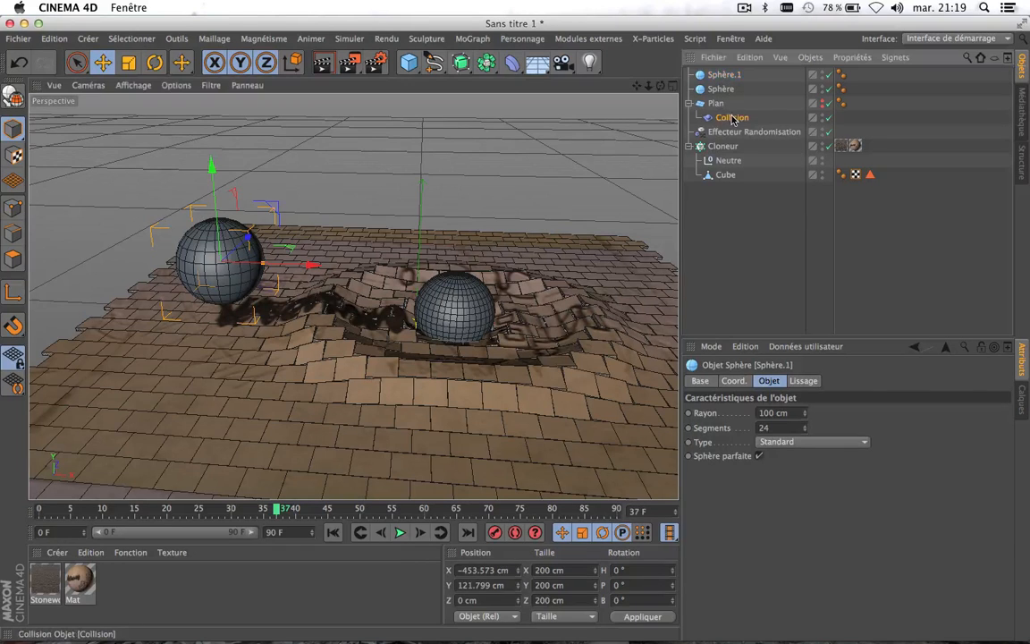
left_click(962, 382)
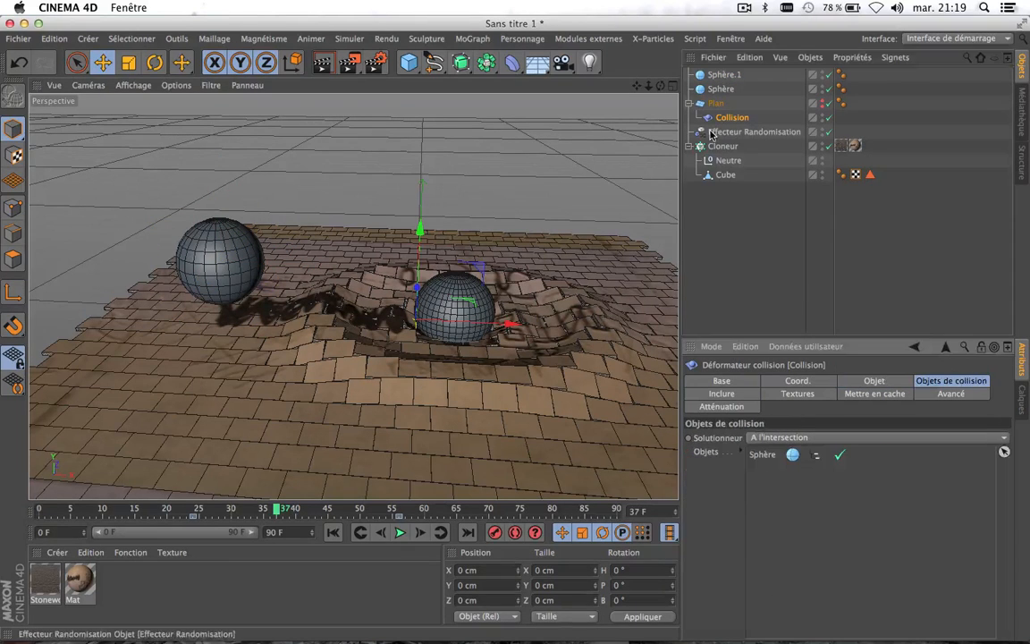
left_click_drag(724, 75, 817, 497)
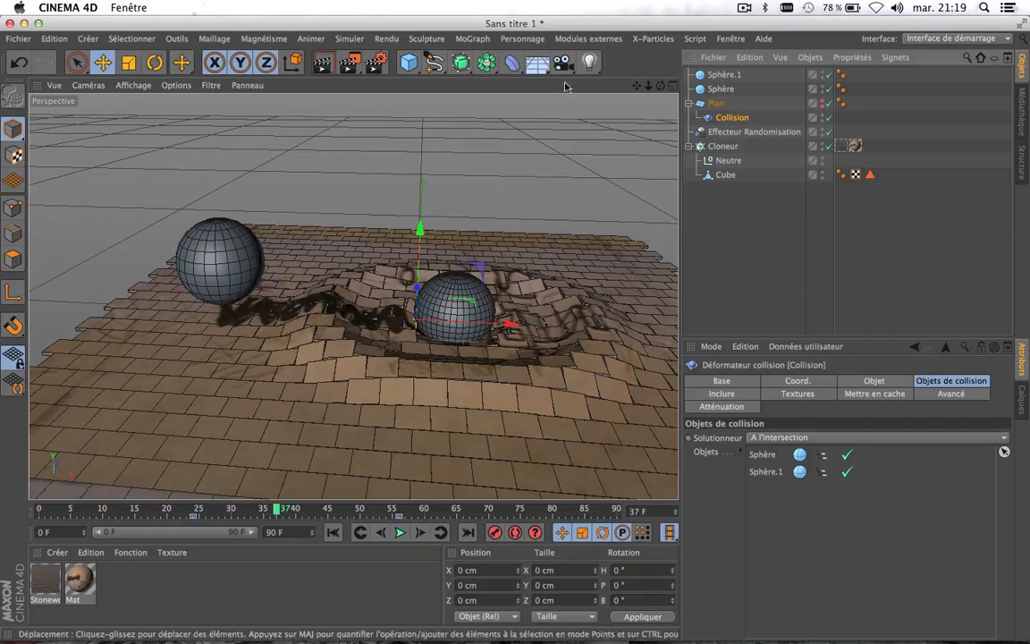
Step: Lower the second sphere into the tiles to about Y 52 cm and move it to about X -394 cm, Z 631 cm
left_click(725, 74)
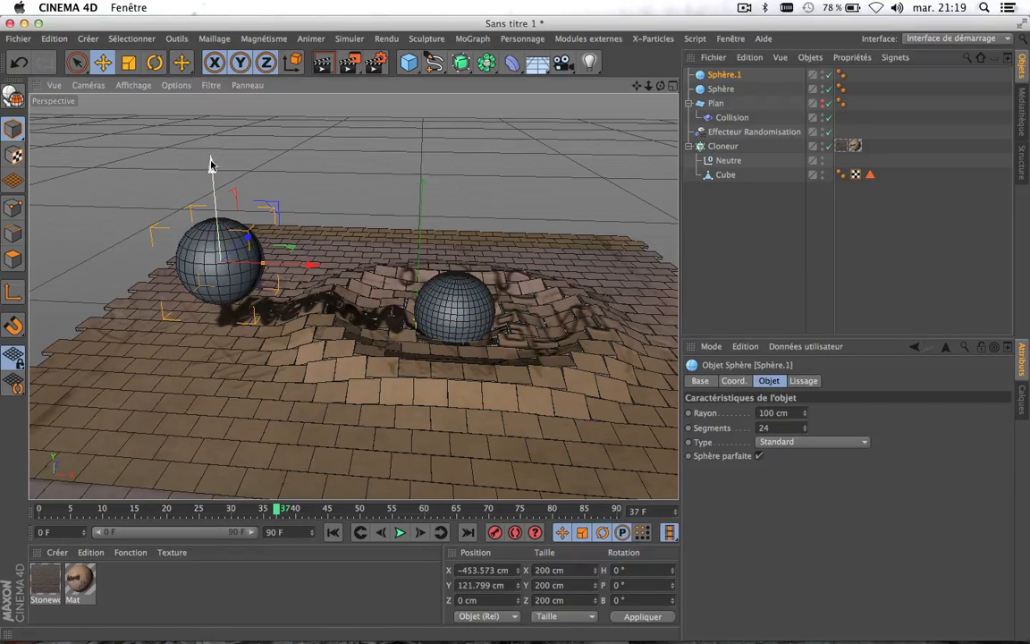
left_click_drag(212, 162, 214, 195)
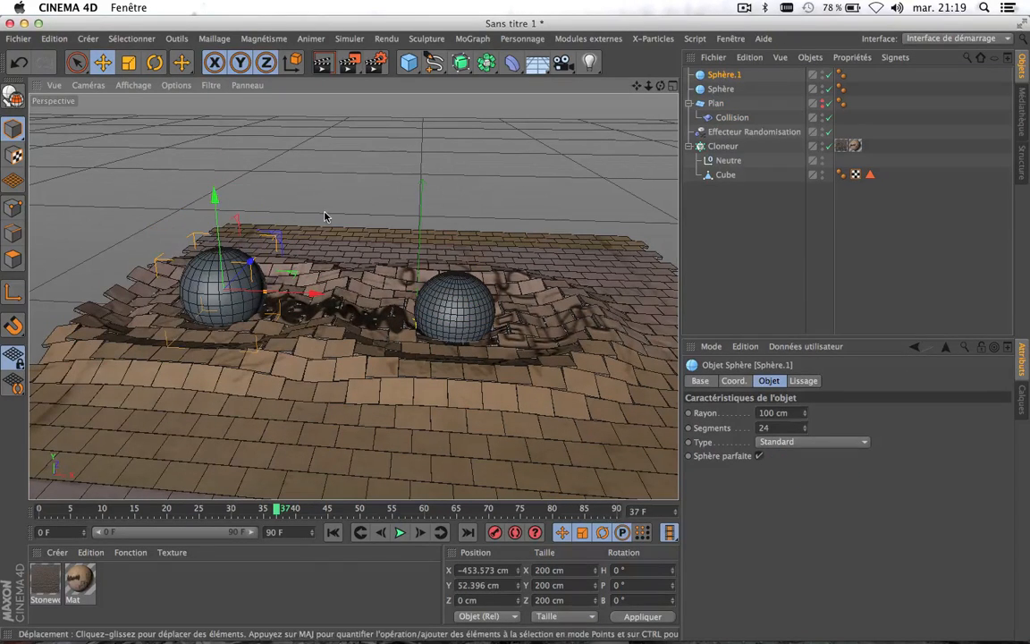
scroll(325, 217, "up", 1)
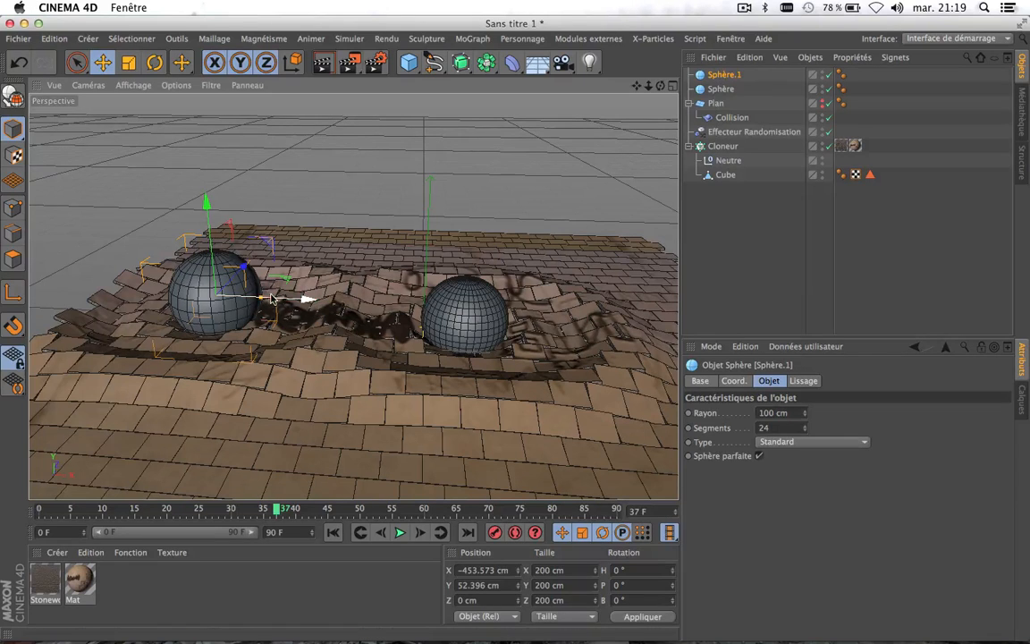
mouse_move(302, 300)
left_mouse_down()
mouse_move(395, 310)
mouse_move(340, 299)
mouse_move(291, 314)
left_mouse_up()
left_click_drag(268, 270, 349, 234)
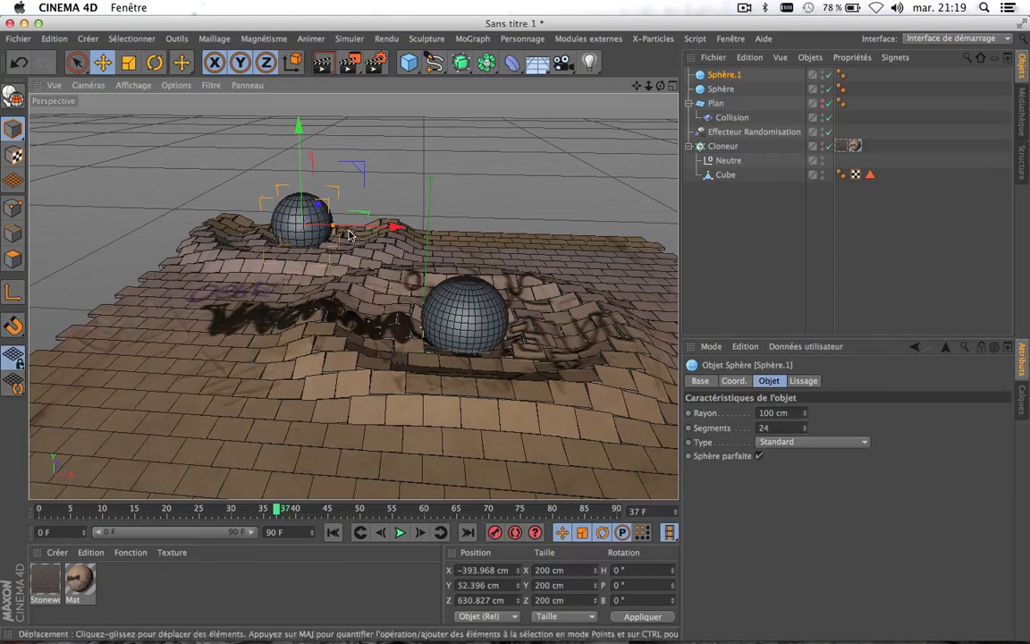
Step: Undo the second sphere's moves, its addition to the Collision deformer's object list and its creation
key("super+z")
key("super+z")
key("super+z")
key("super+z")
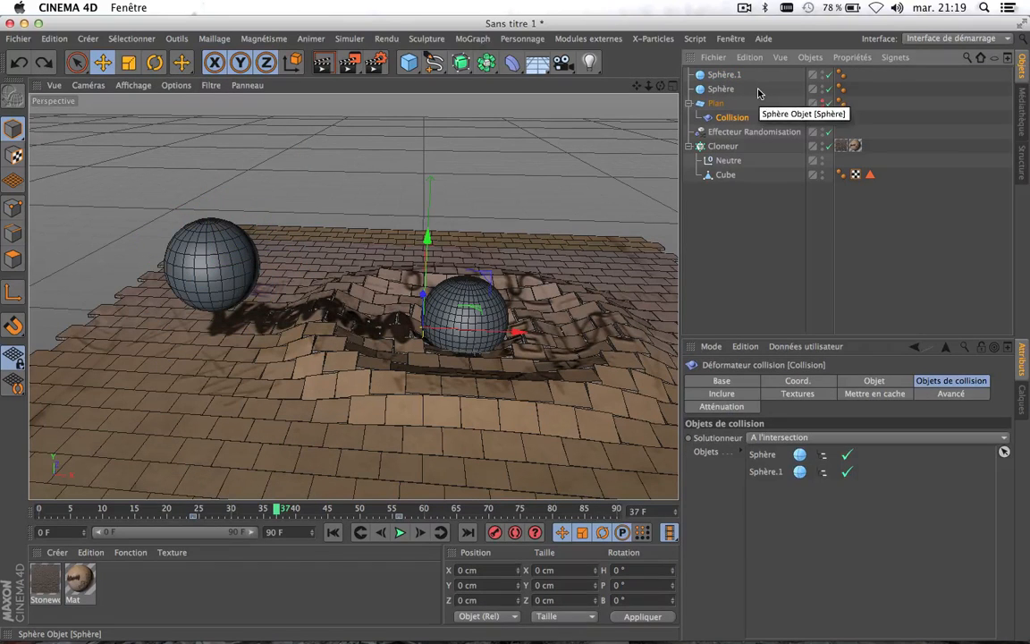
key("super+z")
key("super+z")
key("super+z")
key("super+z")
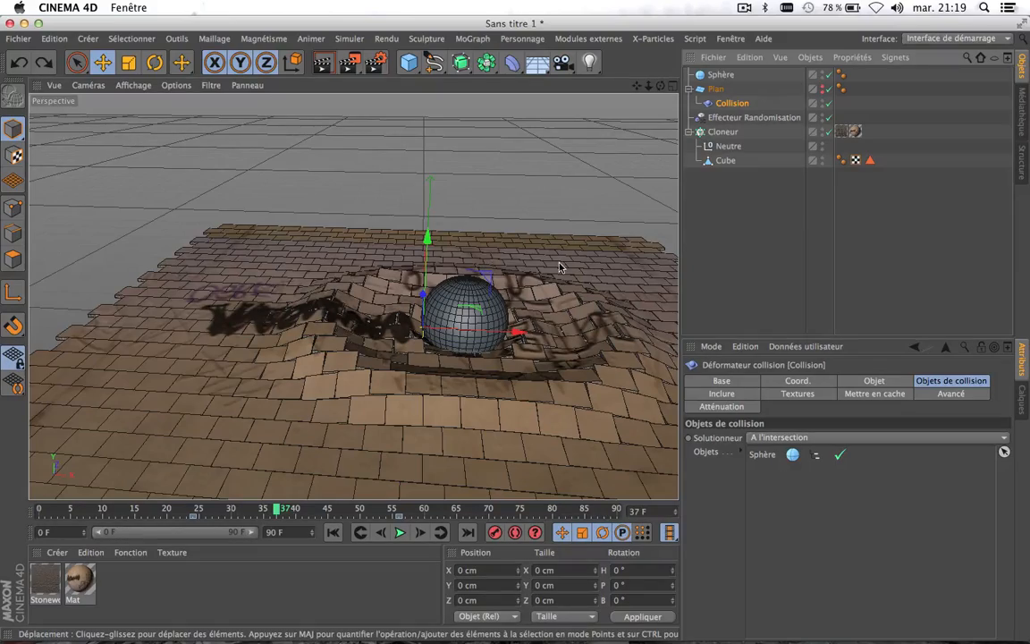
Step: At frame 42, add an infinite light to the scene and hide the sphere object
scroll(559, 267, "up", 3)
left_click(366, 508)
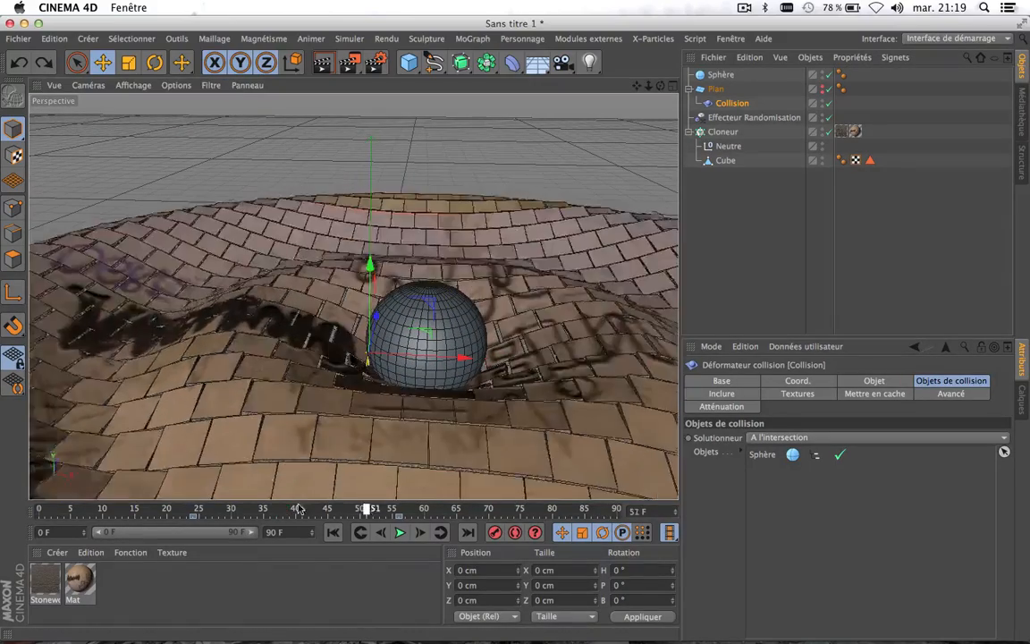
mouse_move(300, 509)
left_mouse_down()
mouse_move(165, 487)
mouse_move(382, 510)
mouse_move(299, 510)
mouse_move(309, 509)
left_mouse_up()
left_click(715, 75)
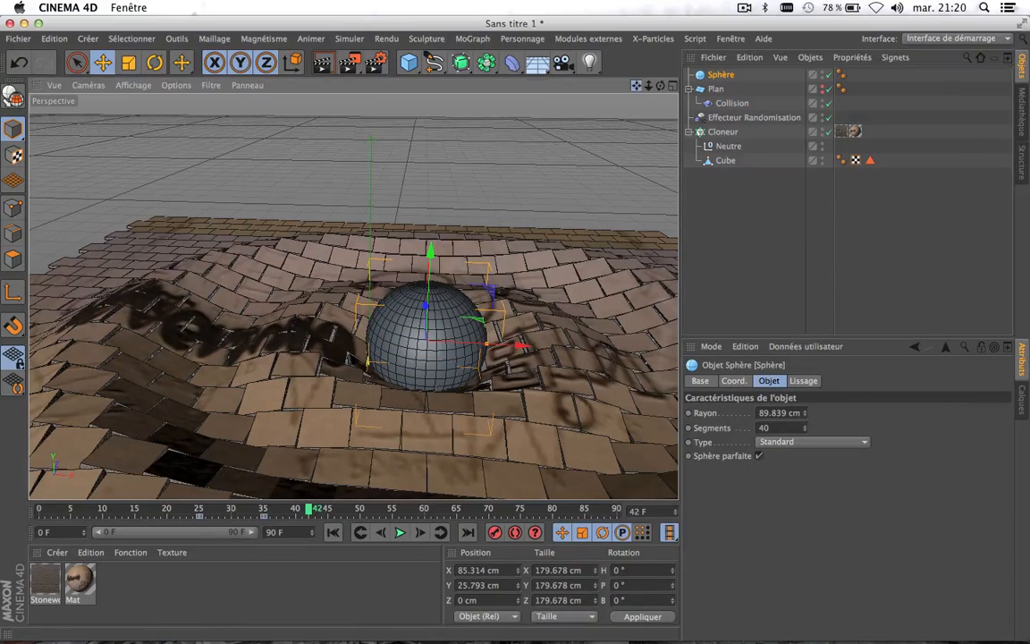
left_click_drag(637, 85, 567, 44)
left_click_drag(636, 86, 661, 123)
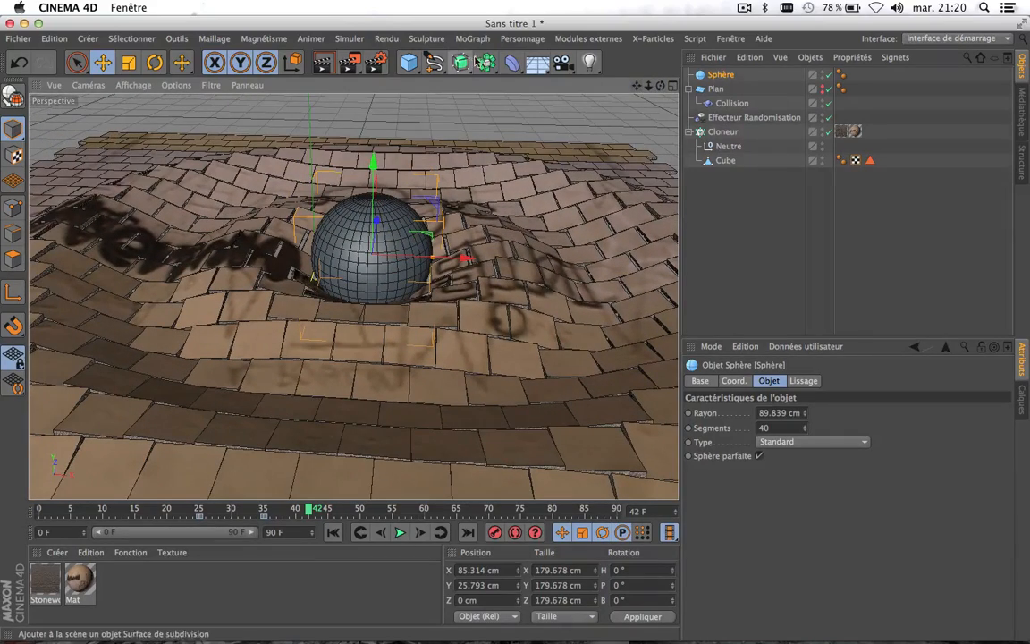
left_click(589, 61)
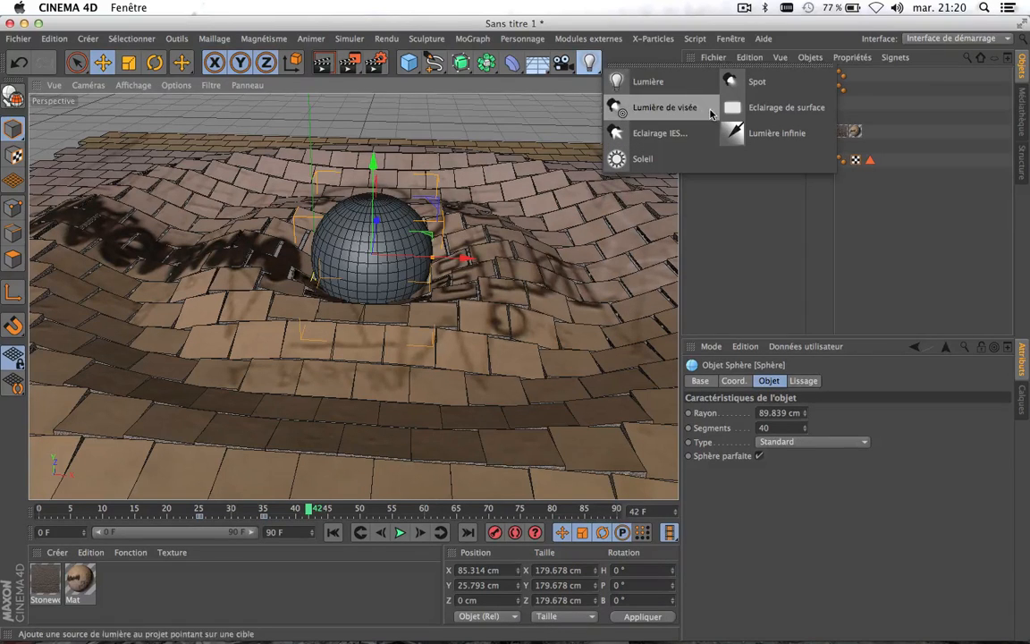
left_click(751, 136)
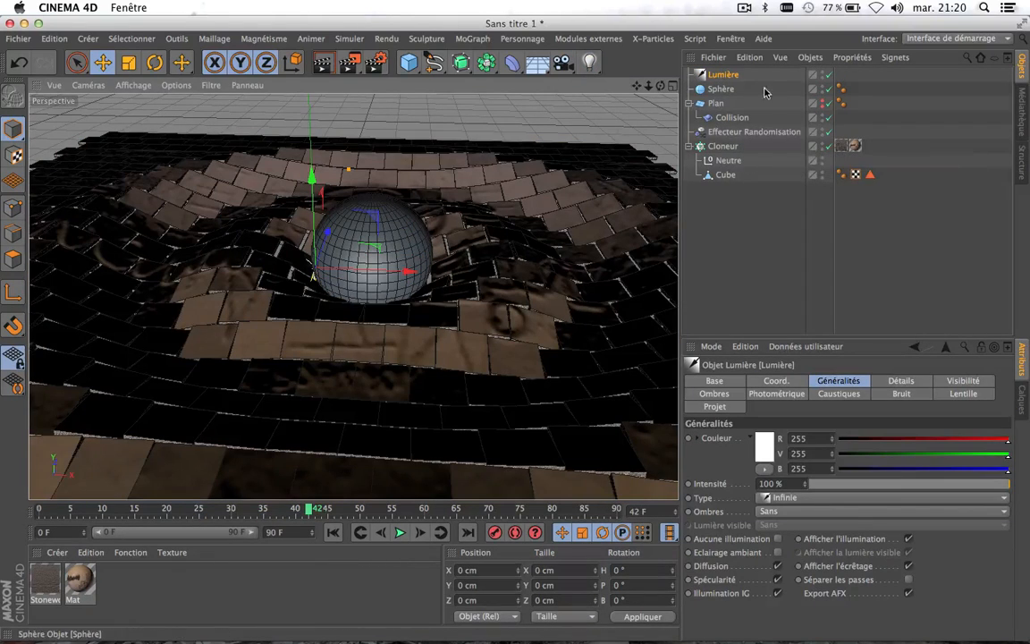
left_click(823, 89)
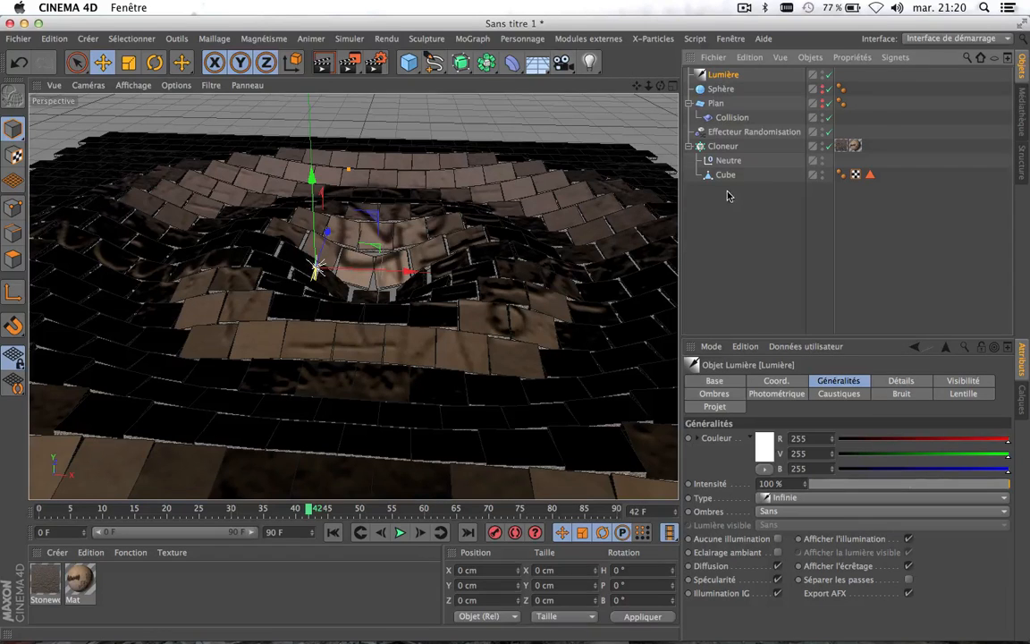
Step: Give the infinite light Adaptatives shadows and a warm colour of R 255, V 232, B 208
left_click(590, 63)
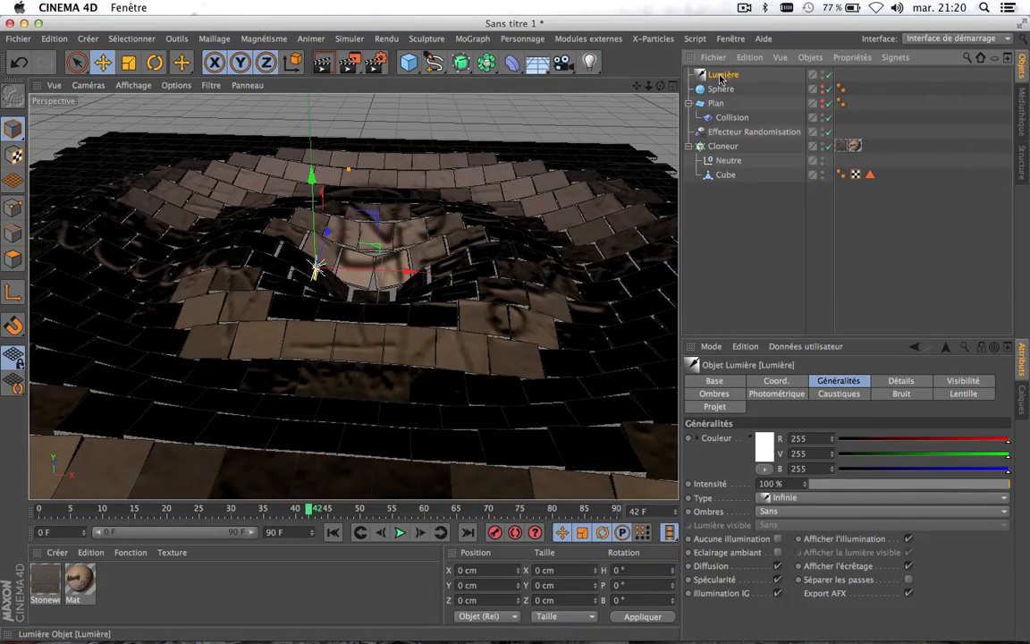
left_click(817, 512)
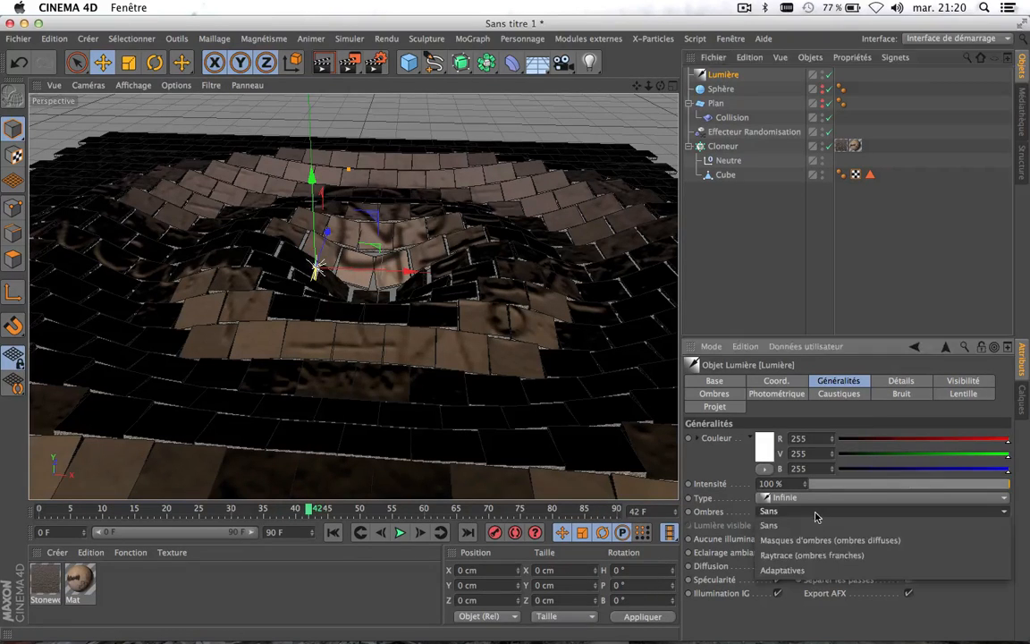
left_click(791, 569)
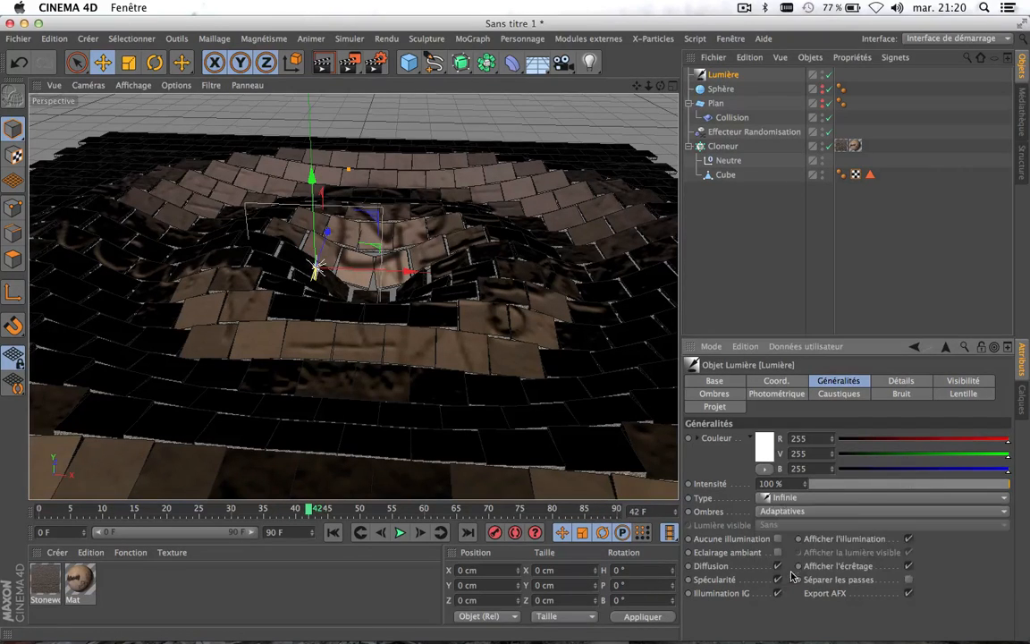
left_click(996, 460)
left_click(976, 472)
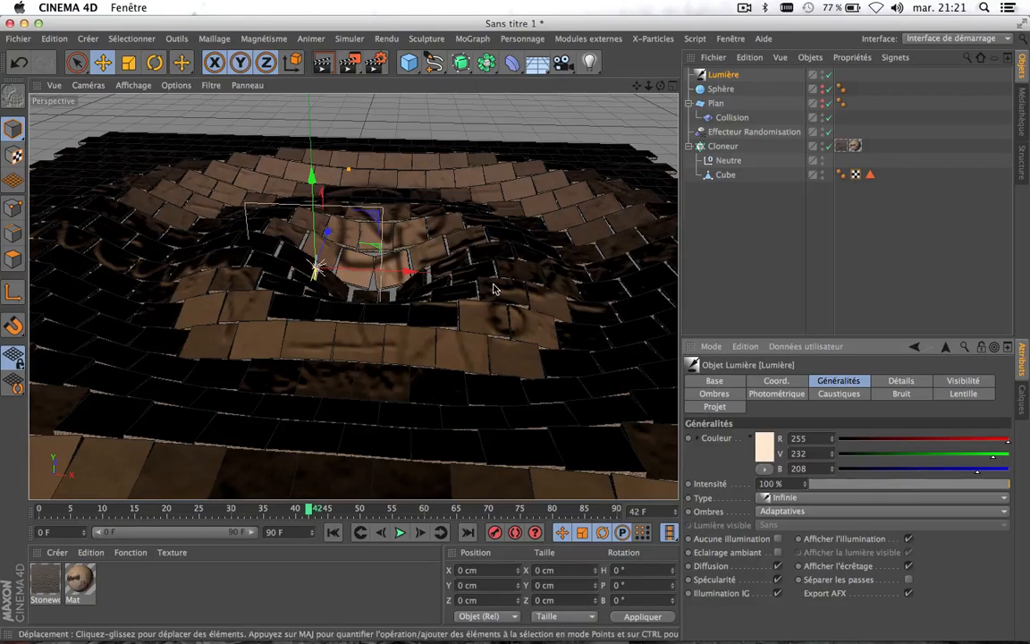
Step: Rotate the infinite light to about H -29.5°, P -164.8°, B -8.4° and set its intensity to 150%
left_click(155, 62)
left_click_drag(310, 208, 296, 280)
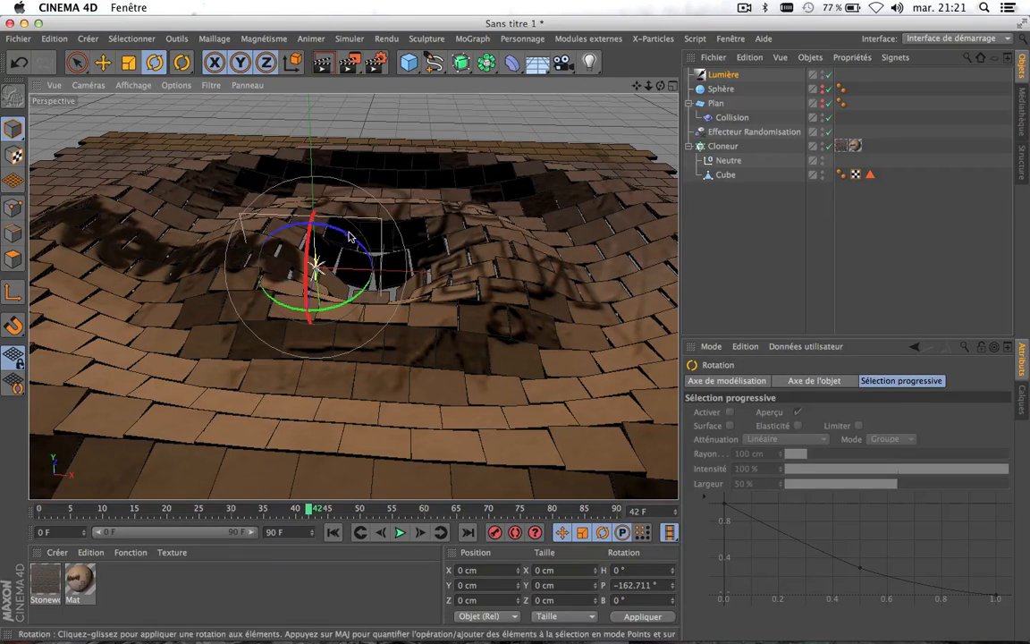
left_click_drag(299, 302, 317, 310)
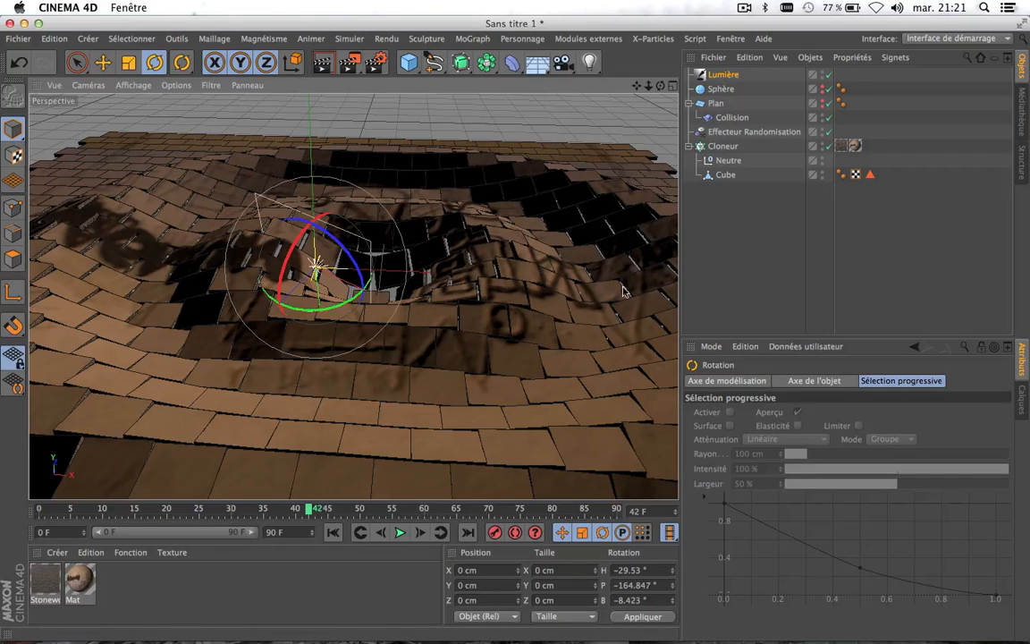
left_click(721, 75)
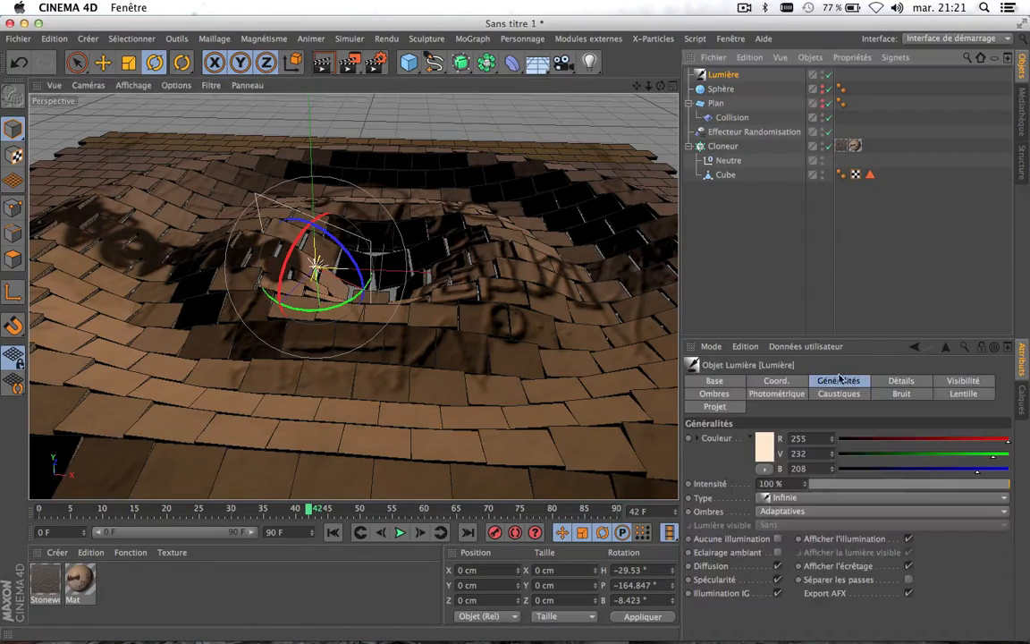
left_click_drag(821, 486, 1005, 484)
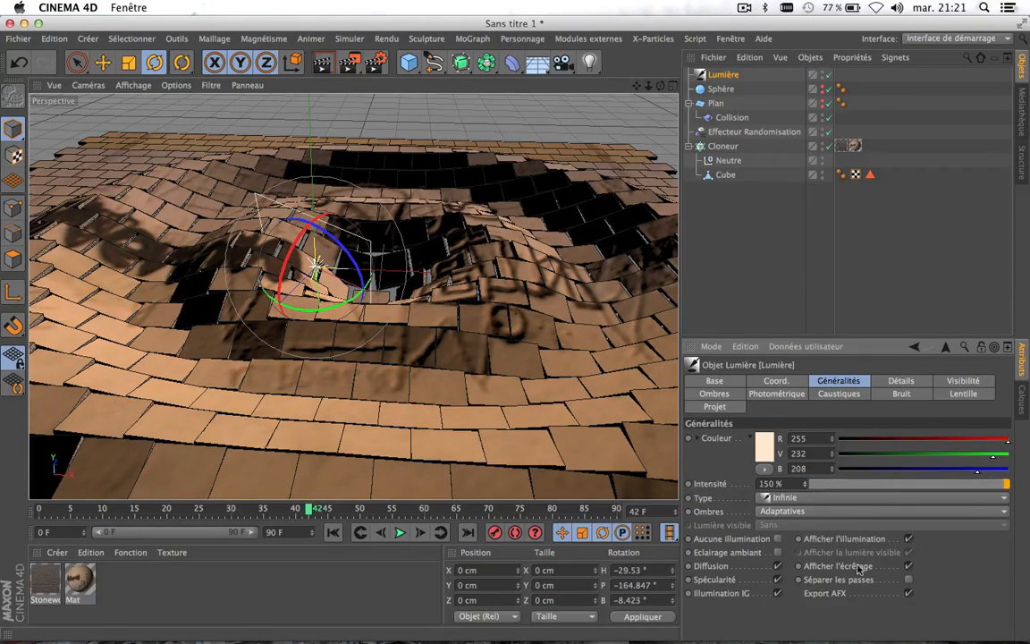
Step: Add a second light of type Omni and give it a pale blue colour of R 193, V 220, B 255
left_click(589, 62)
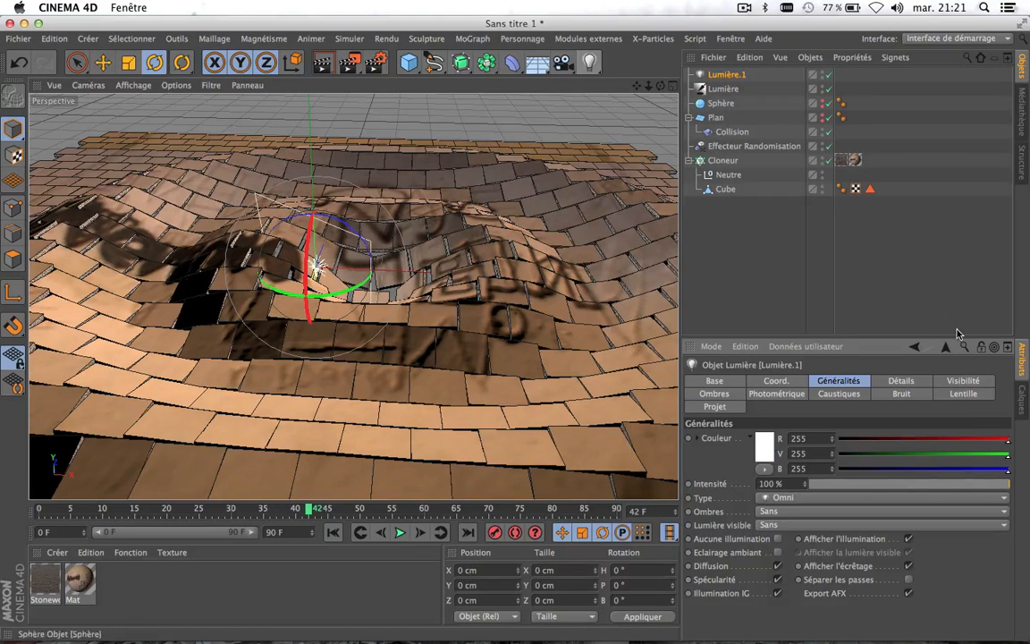
left_click(995, 454)
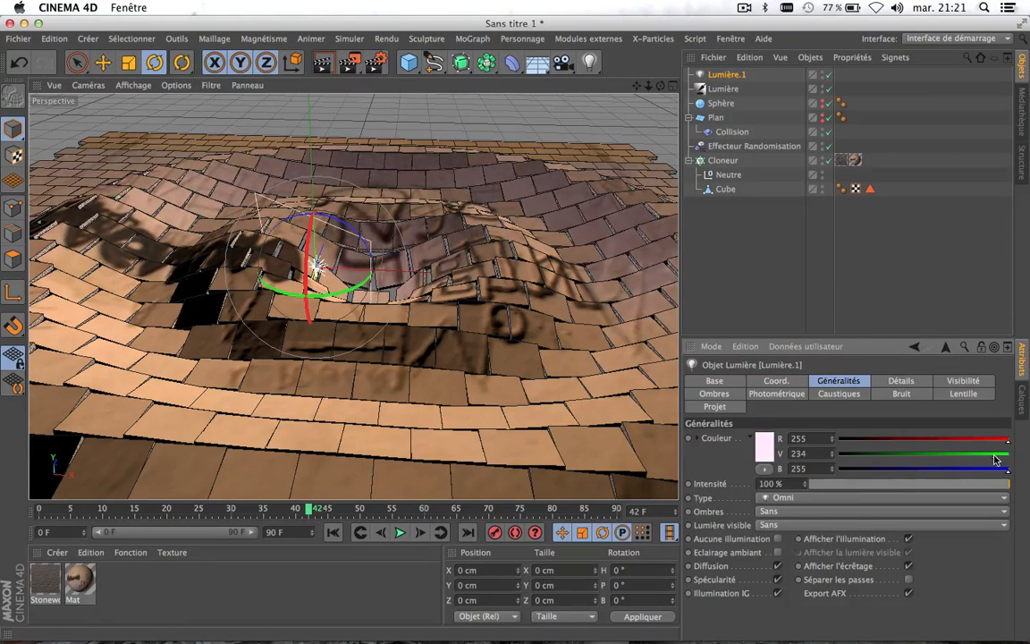
left_click(977, 440)
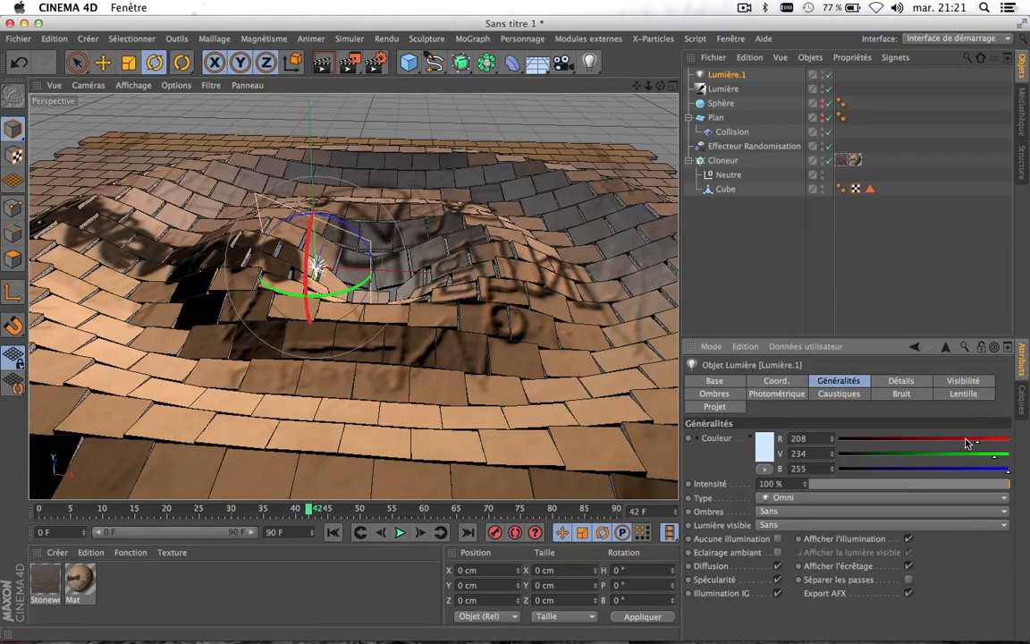
left_click(969, 442)
left_click(986, 455)
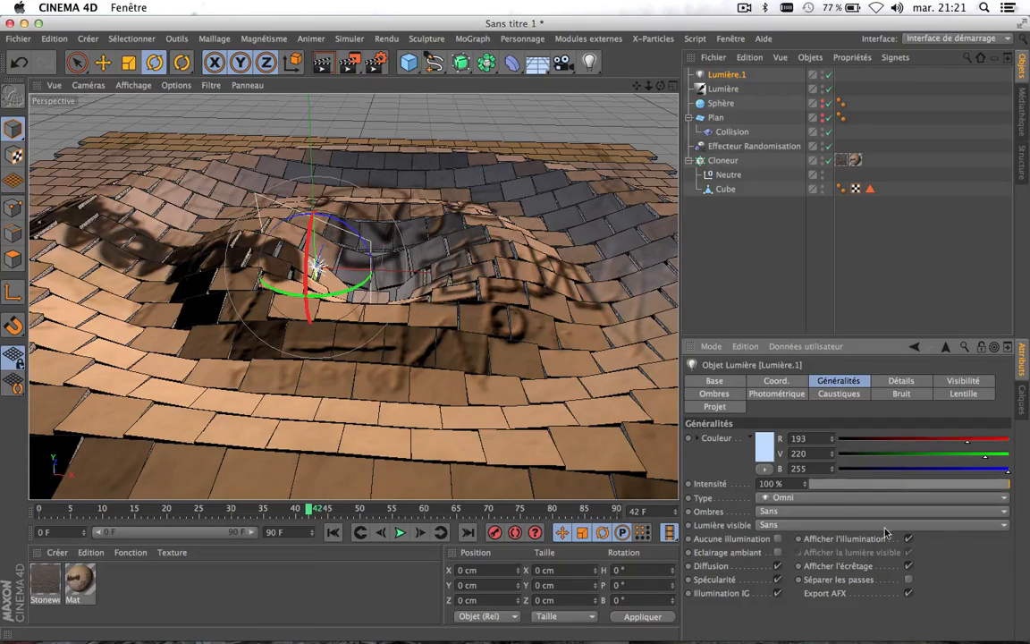
Step: Enable Eclairage ambiant on the omni light and set its intensity to 93%, test-rendering the view
left_click(777, 553)
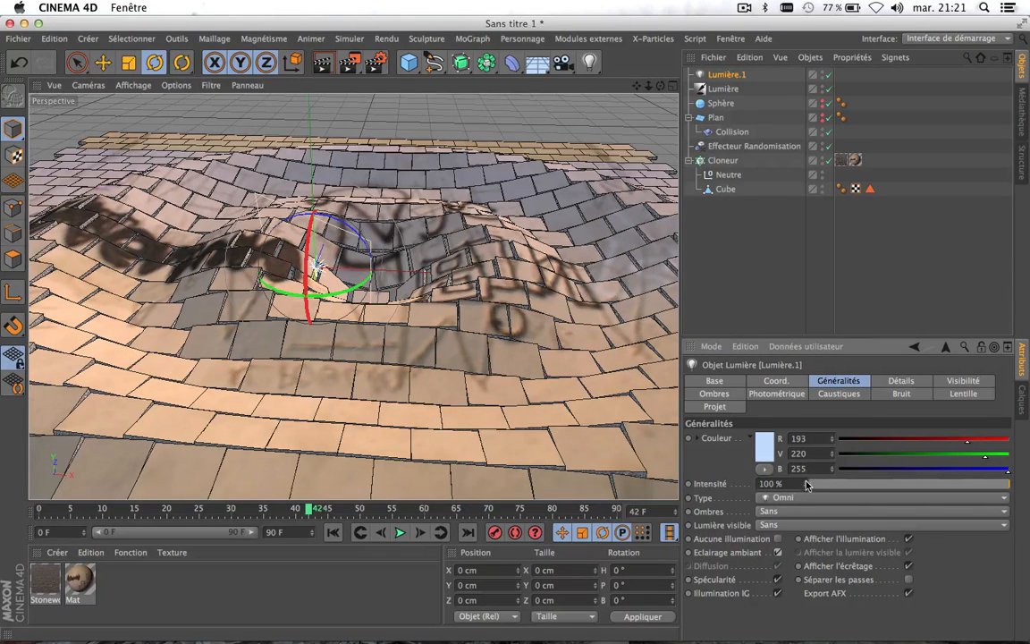
left_click_drag(806, 484, 814, 484)
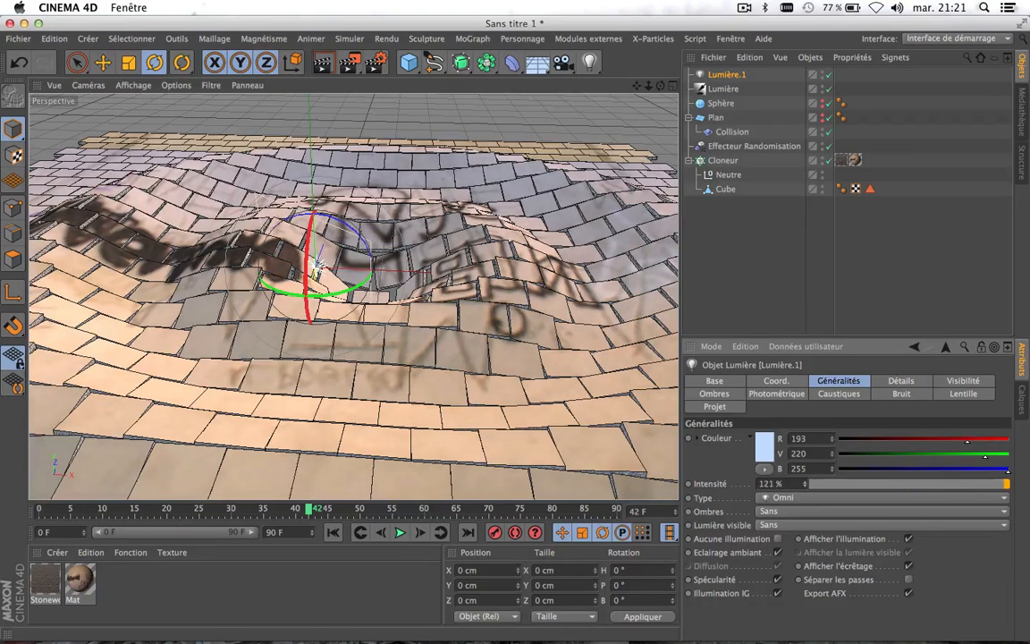
left_click(325, 64)
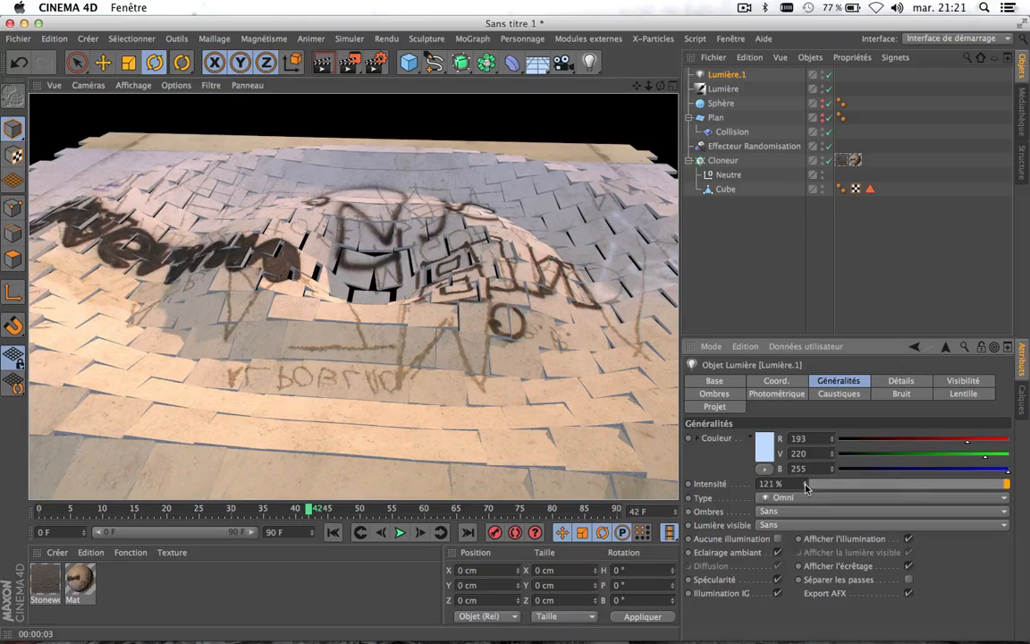
left_click_drag(805, 488, 805, 512)
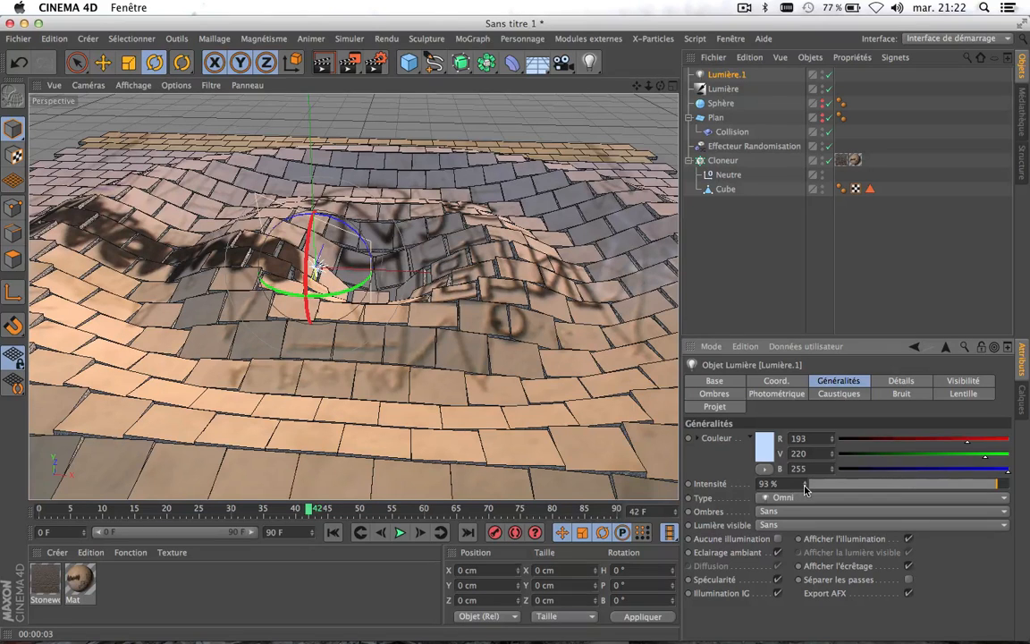
left_click(323, 62)
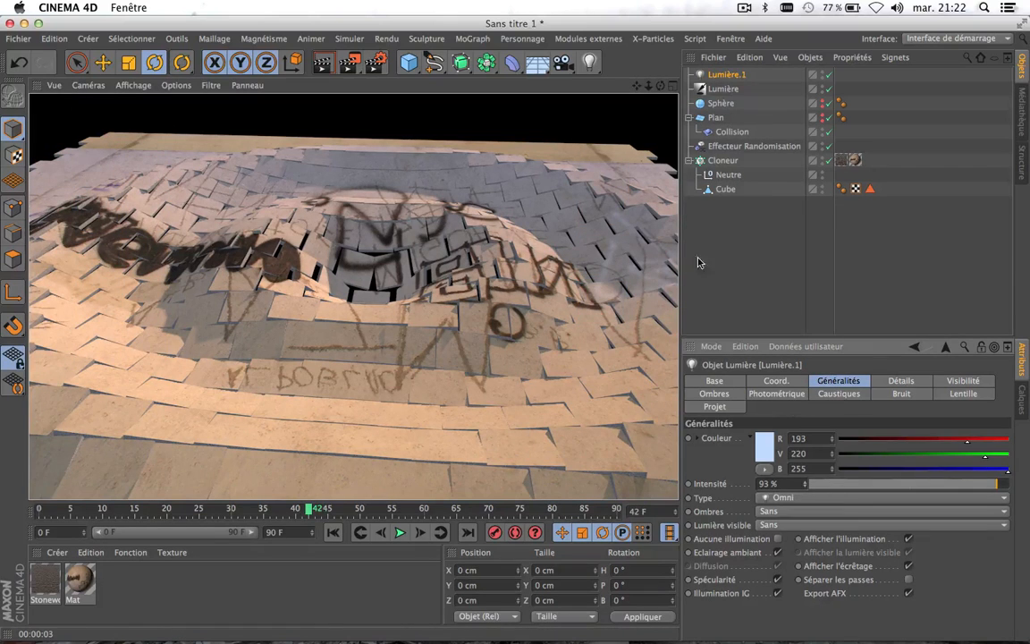
Step: Set the infinite light's green value to 225 and intensity to 195%, and the omni light's intensity to 130%
left_click(724, 88)
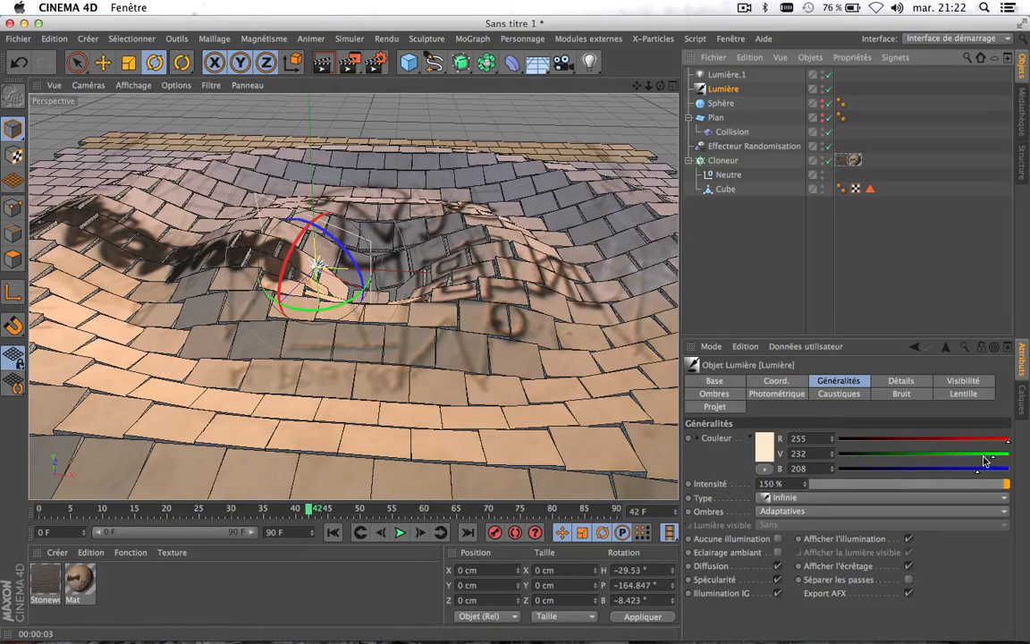
left_click_drag(990, 457, 986, 456)
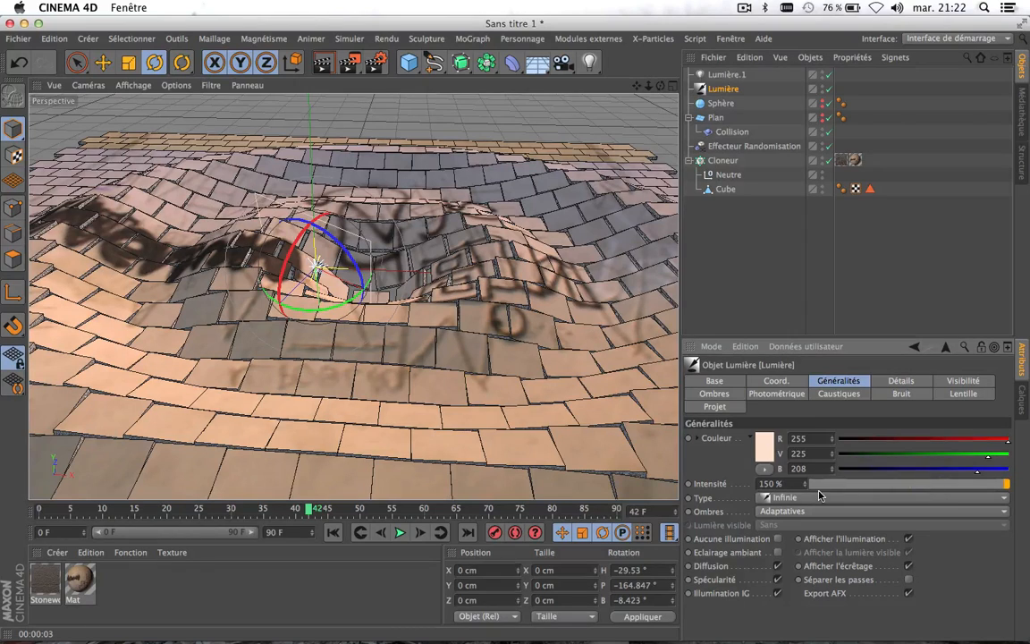
left_click_drag(803, 483, 805, 474)
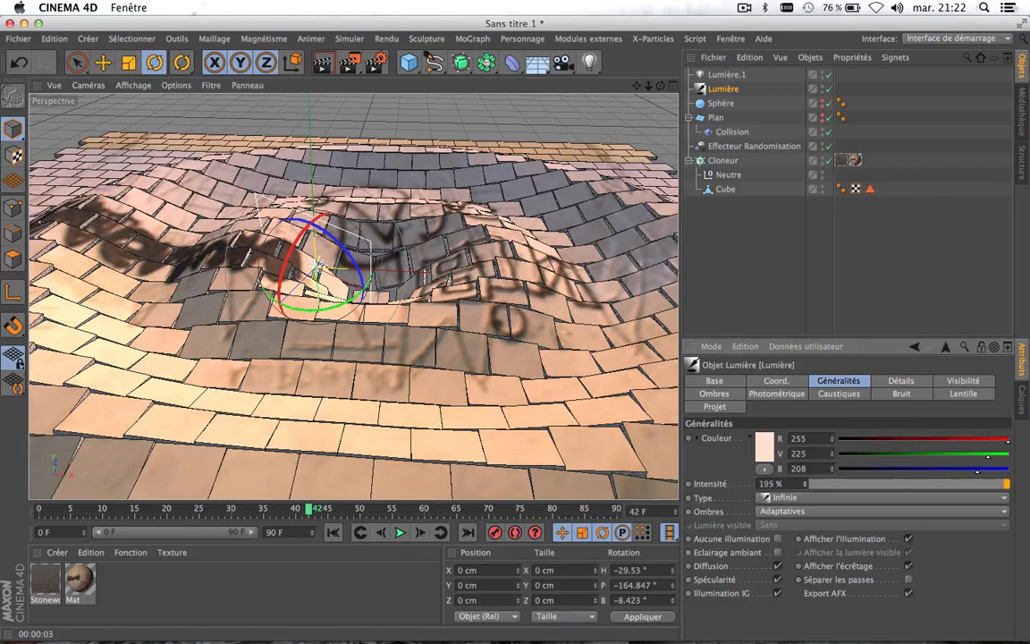
left_click(726, 74)
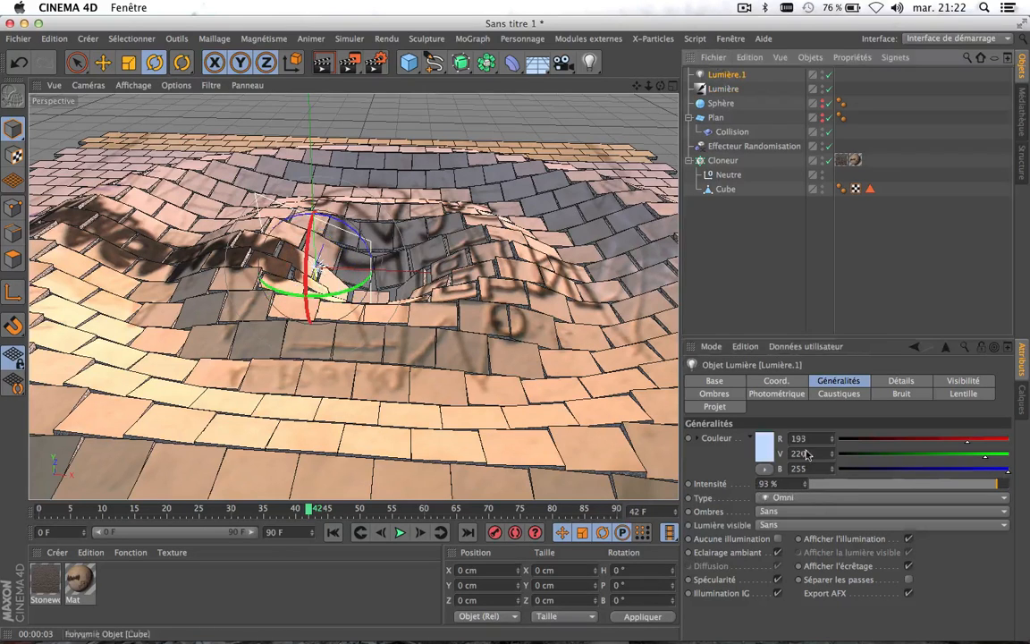
left_click_drag(805, 487, 805, 471)
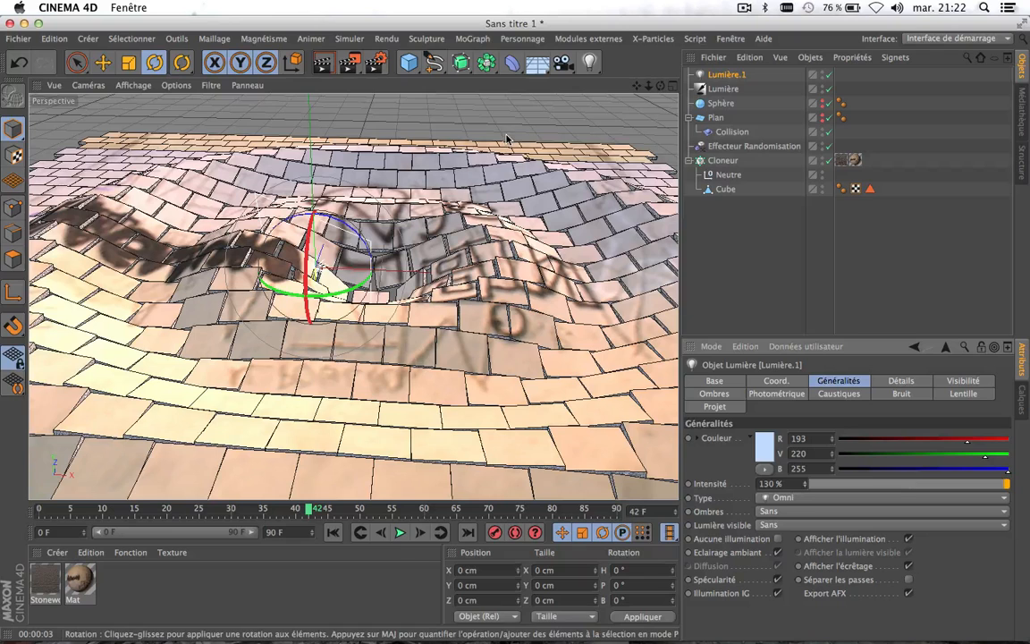
Step: Set the render engine to Physique, add the Occlusion ambiante effect and open the Physique settings
left_click(375, 64)
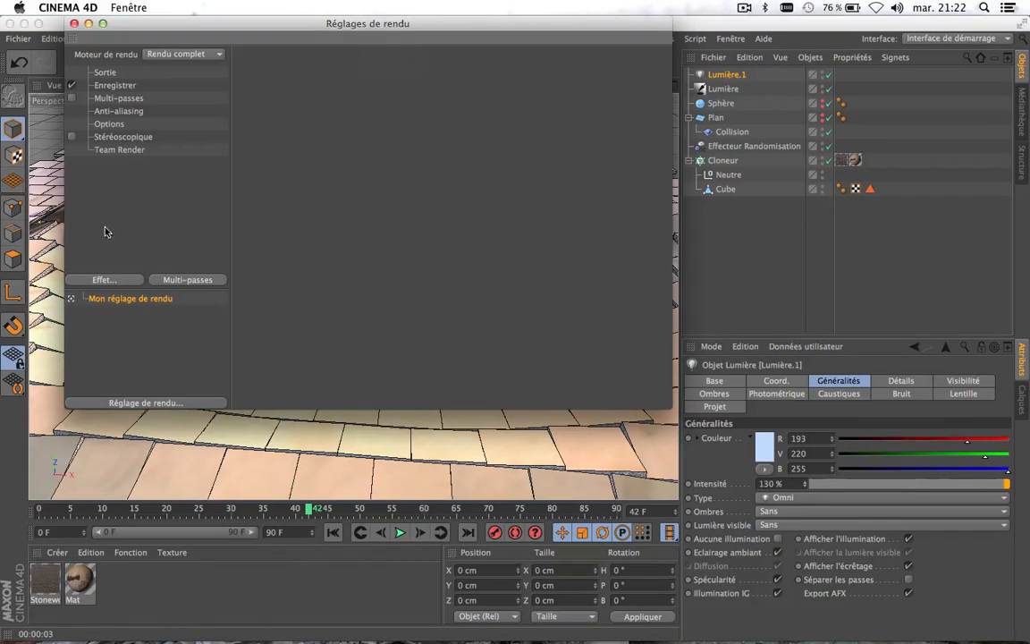
left_click(195, 56)
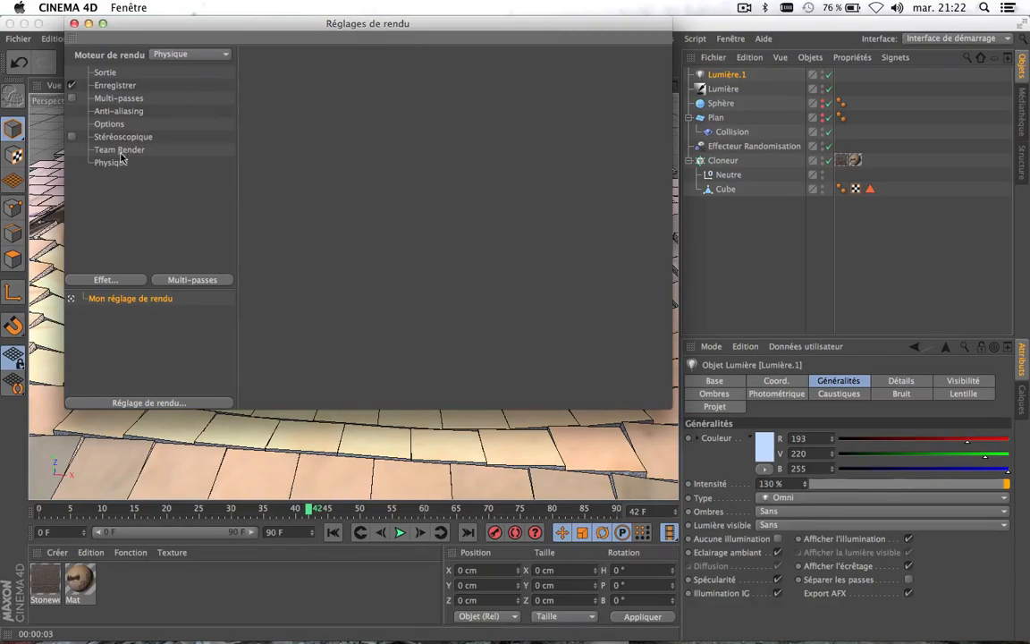
left_click(105, 281)
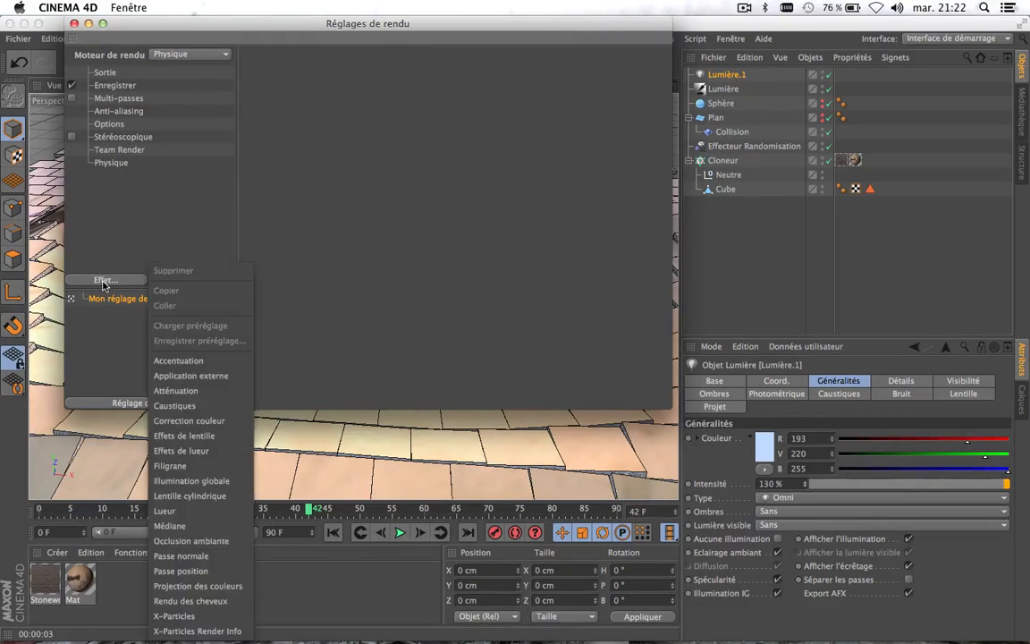
left_click(198, 542)
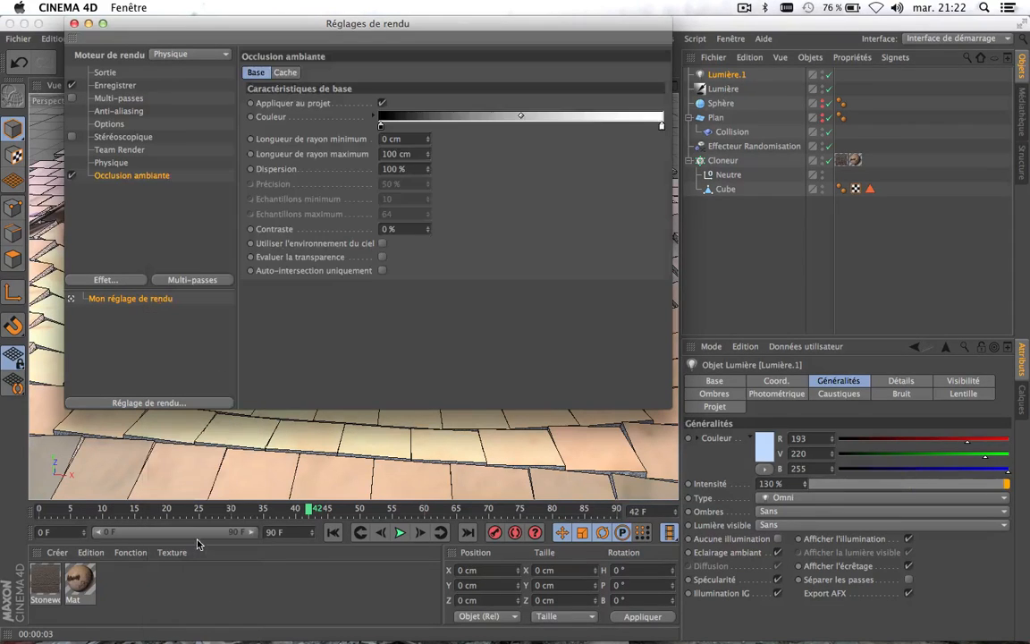
left_click(126, 164)
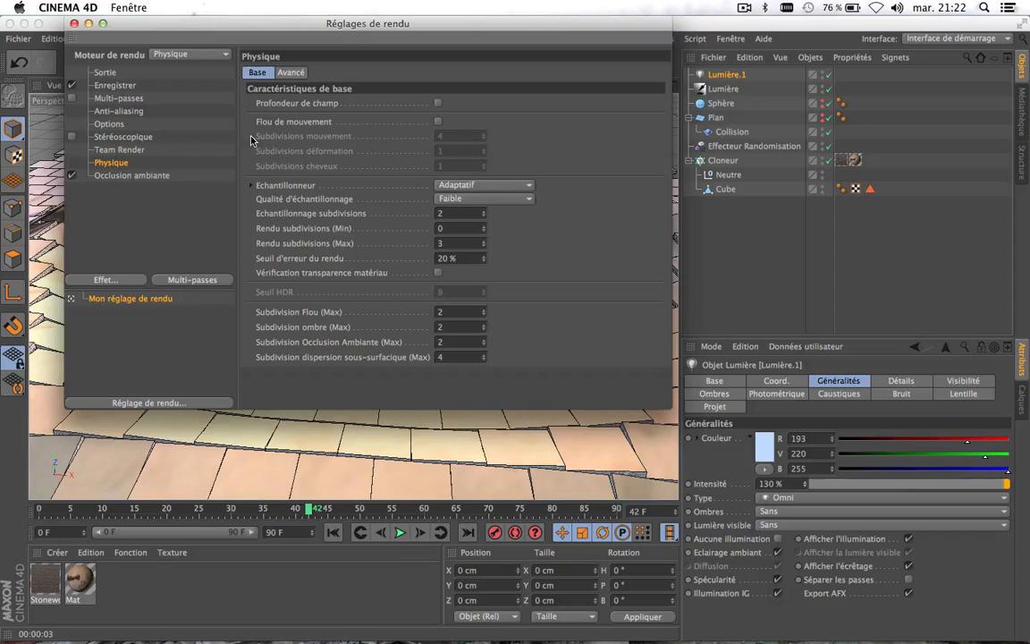
Step: Set the render output size to 1280 x 720 pixels and the frame range to Toutes les images
left_click(438, 123)
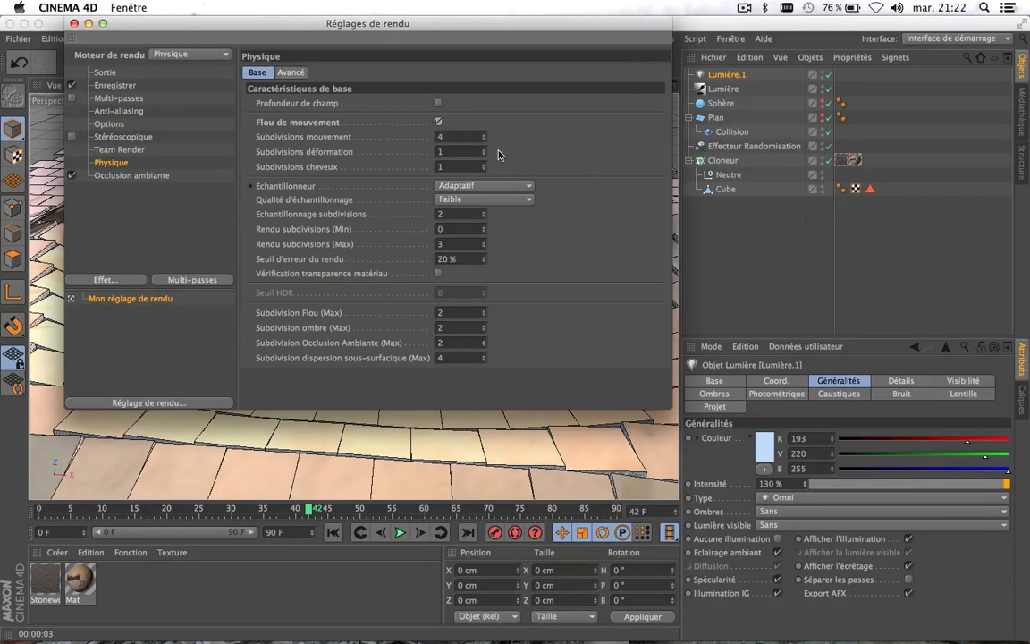
left_click(437, 122)
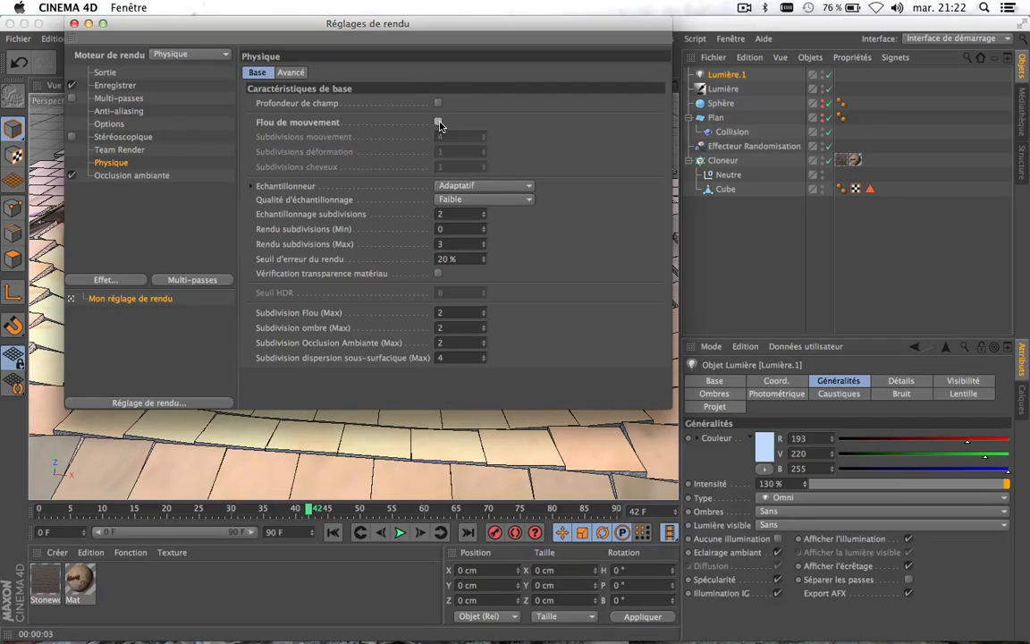
left_click(105, 72)
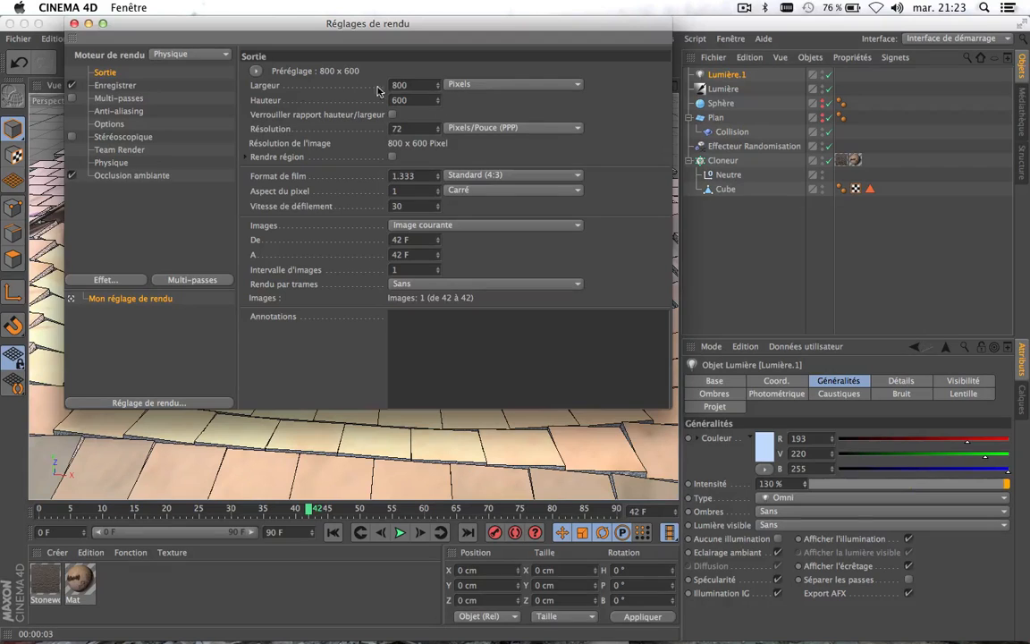
double_click(413, 85)
type("12")
double_click(411, 100)
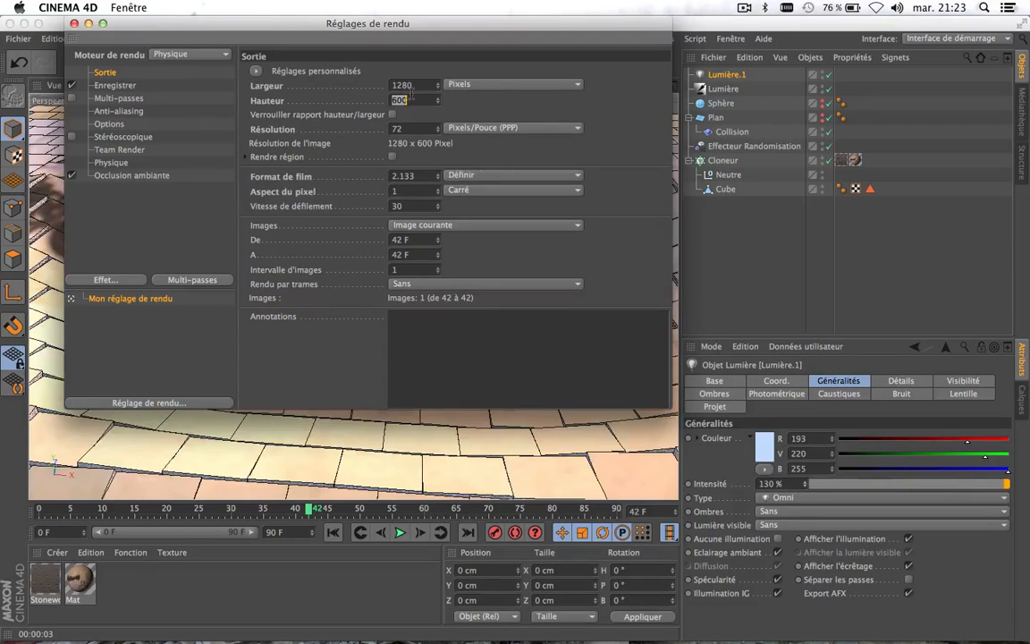
type("720")
key("Return")
left_click(434, 225)
left_click(428, 269)
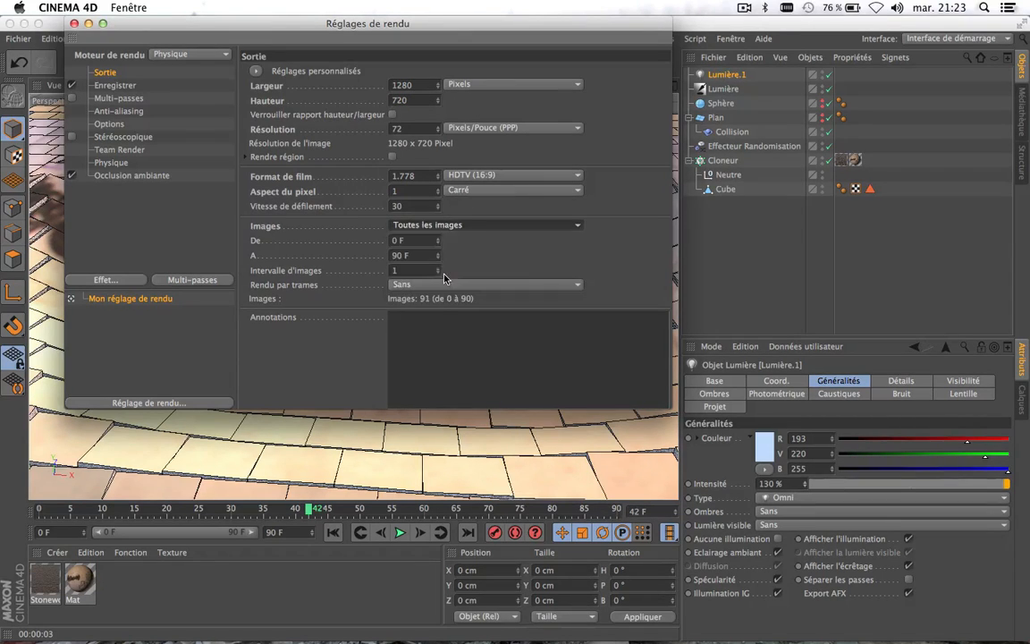
Step: Review the available save formats and the Multi-passes, Anti-aliasing, Options, Stéréoscopique and Team Render settings
left_click(117, 85)
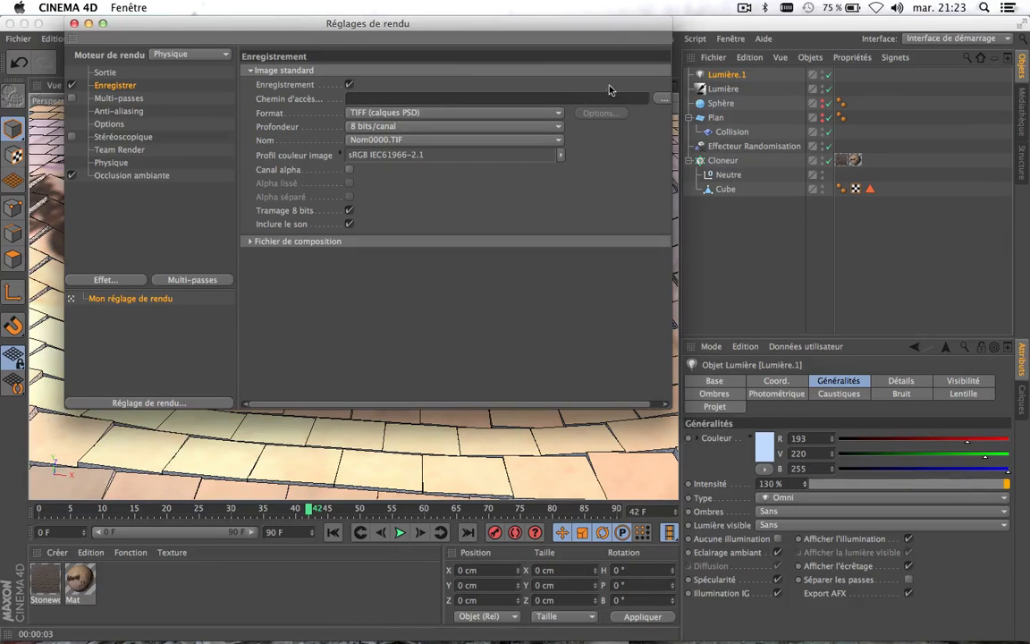
left_click(541, 114)
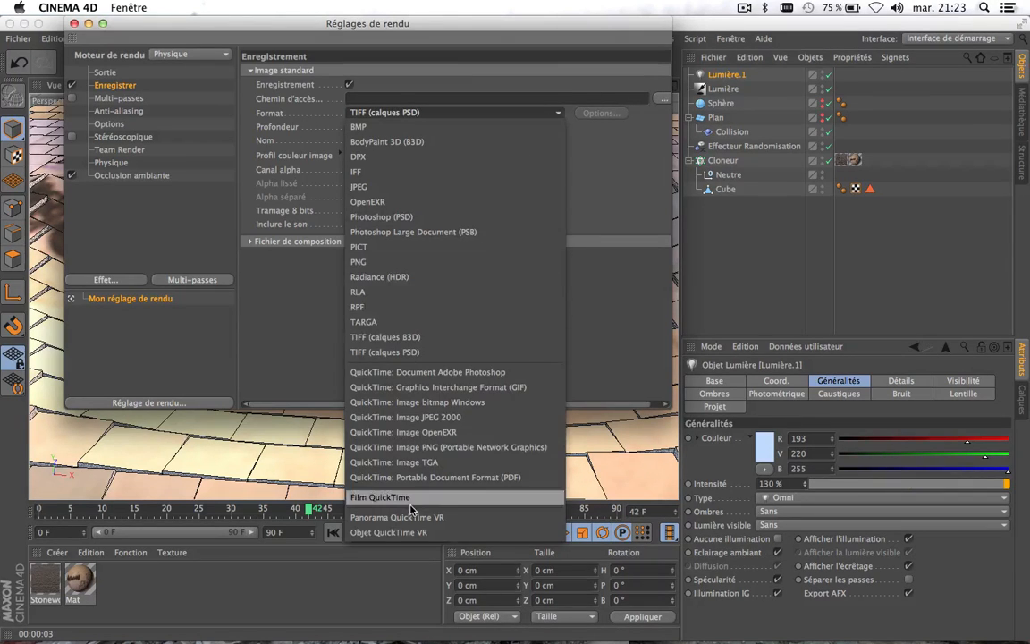
left_click(634, 201)
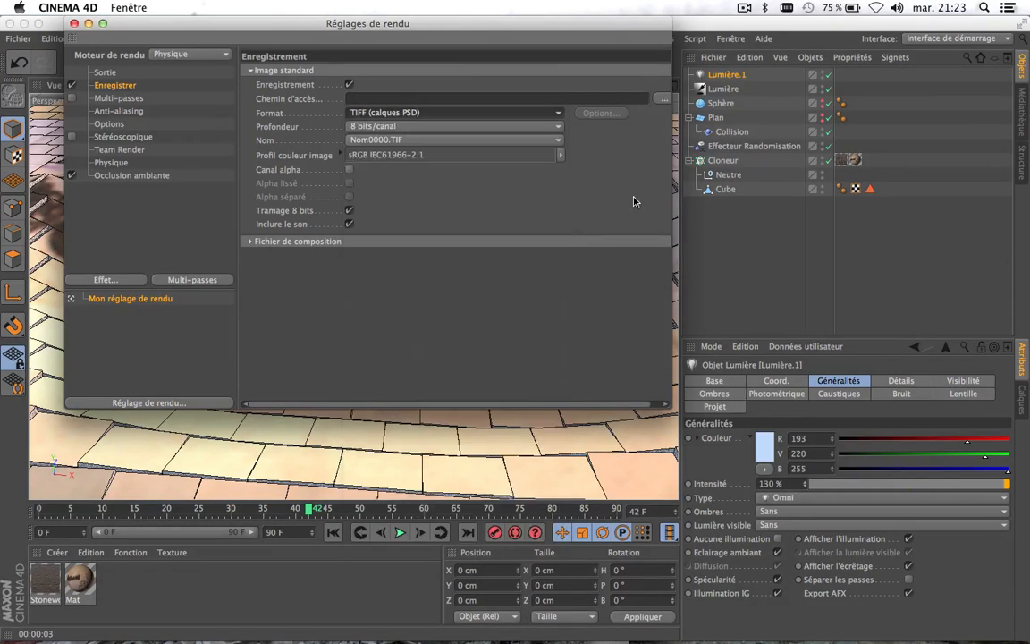
left_click(119, 97)
left_click(128, 112)
left_click(124, 136)
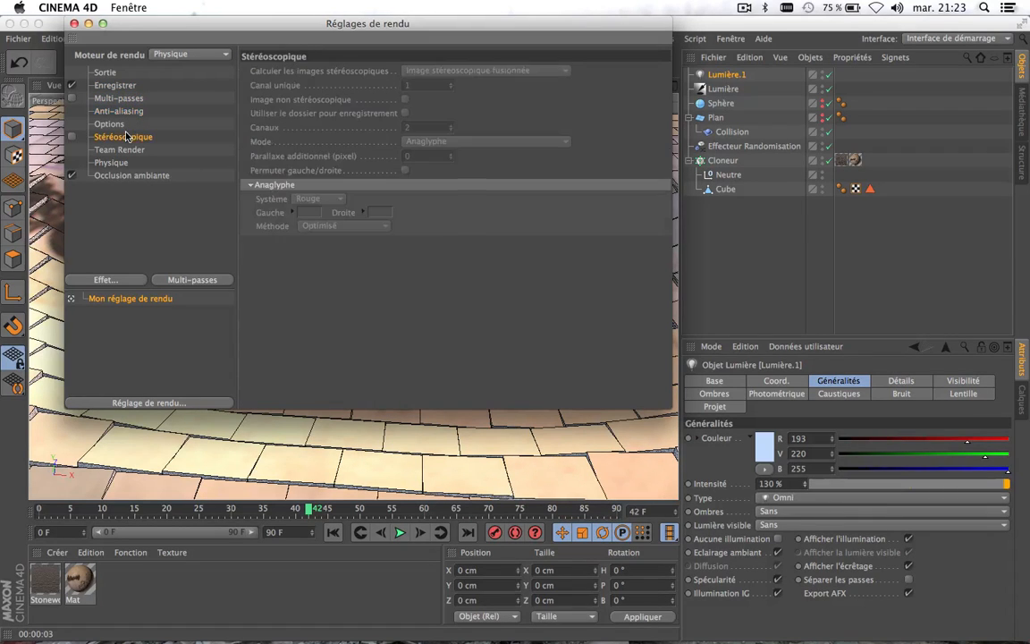
left_click(128, 124)
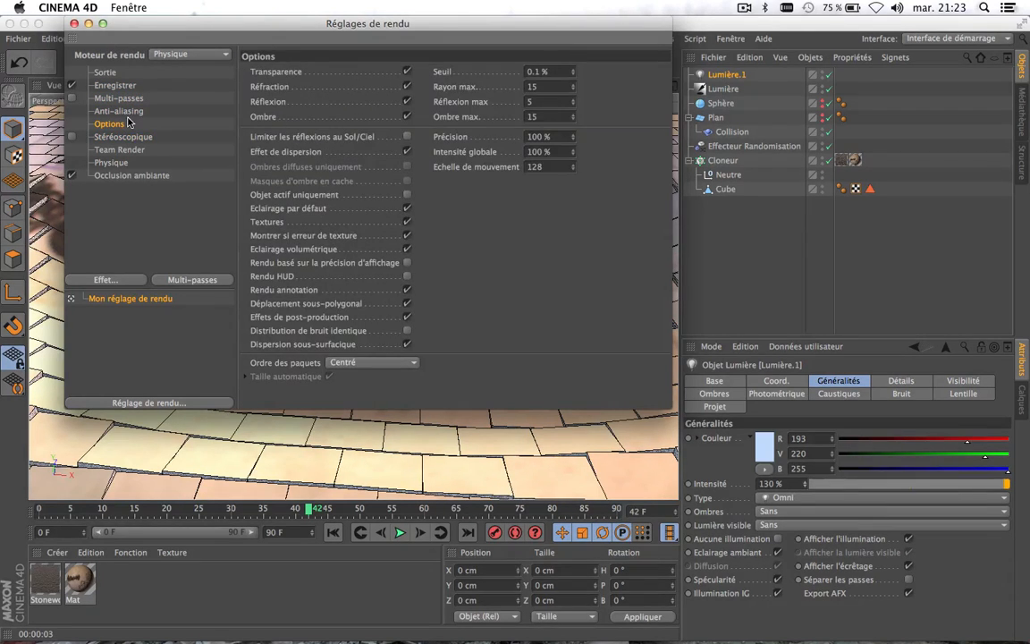
left_click(125, 137)
left_click(119, 124)
left_click(125, 149)
left_click(119, 111)
left_click(119, 98)
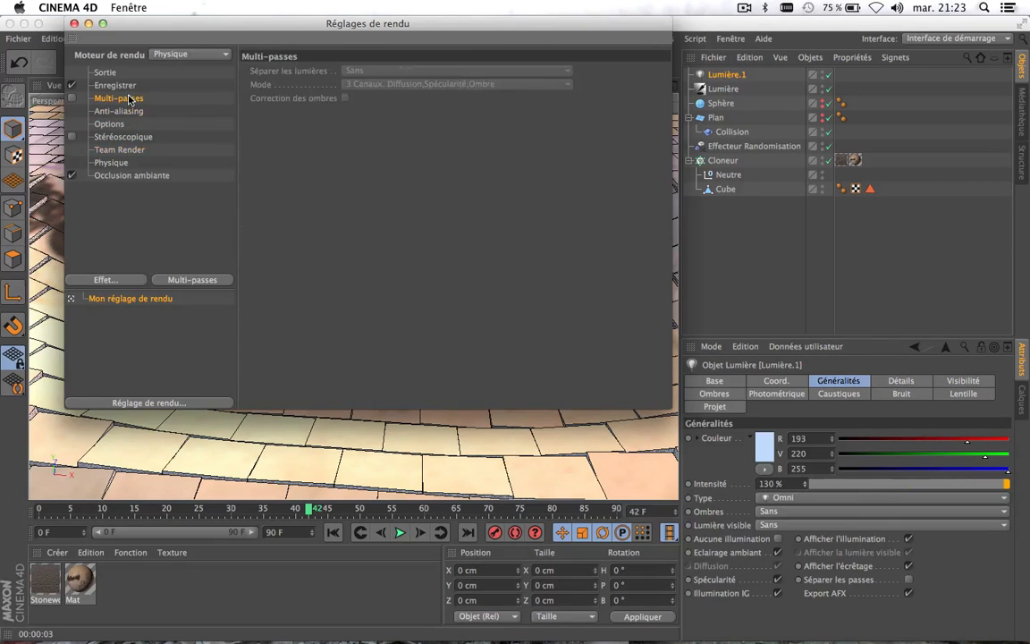
Step: Set the anti-aliasing filter to Animation and close the render settings
left_click(121, 111)
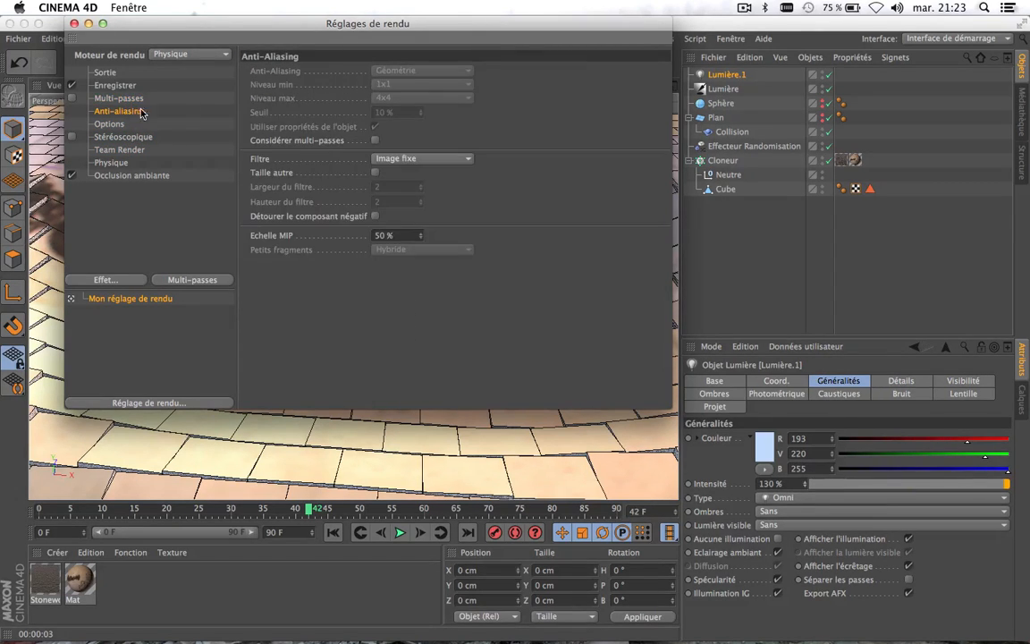
left_click(437, 160)
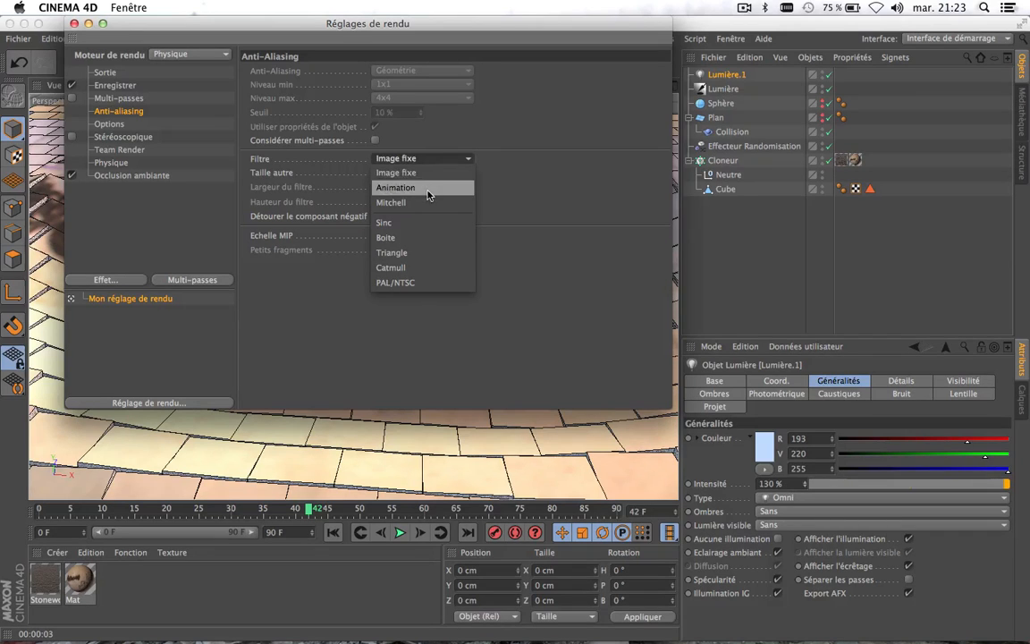
left_click(416, 185)
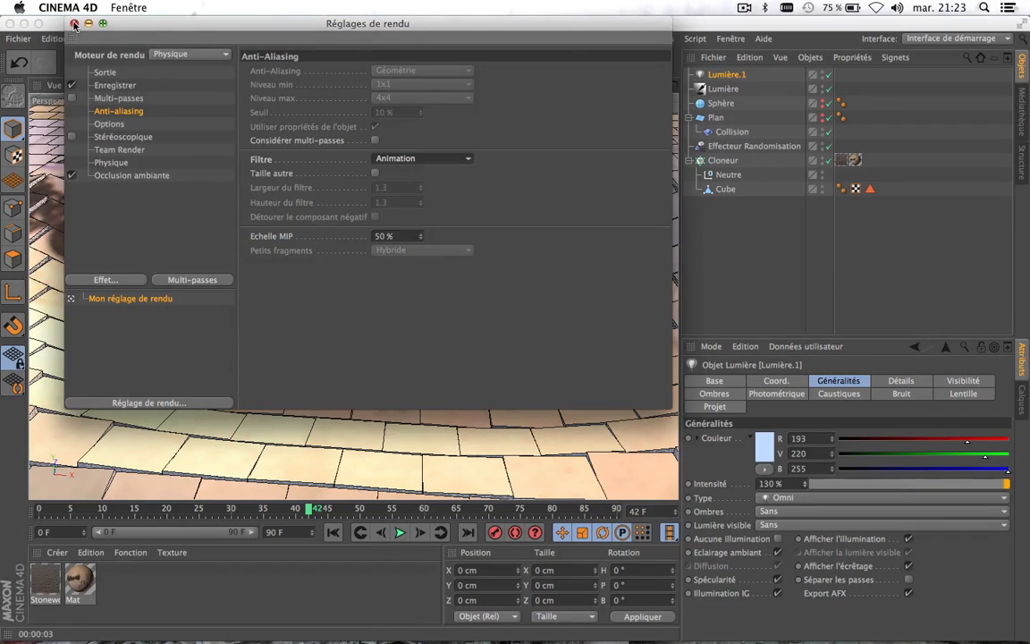
left_click(75, 24)
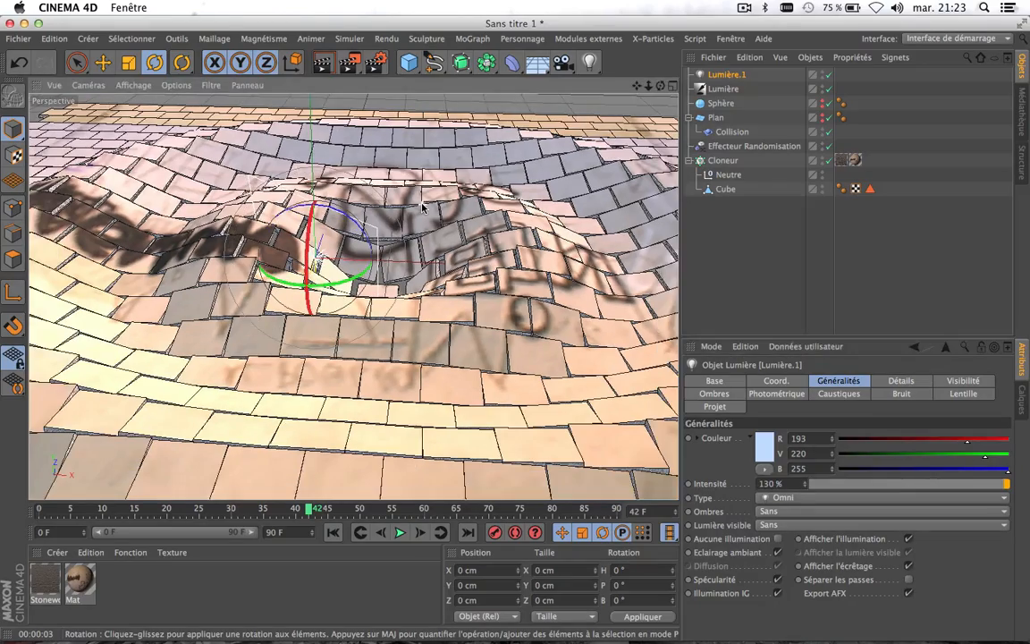
Step: Show the sphere in the viewport to check its place in the dent, and hide it again
left_click_drag(652, 86, 586, 86)
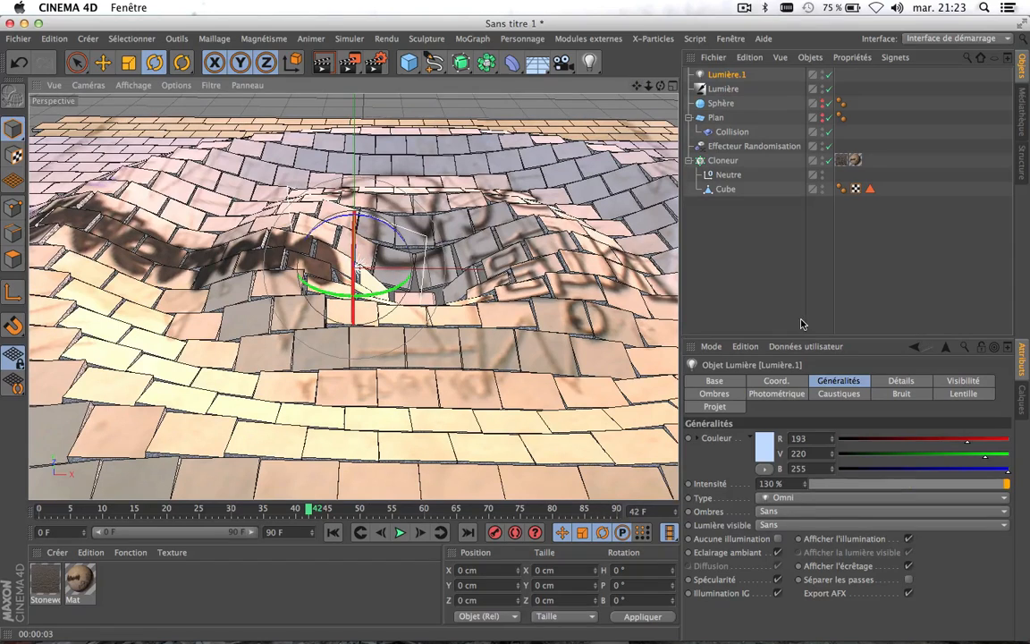
left_click(823, 102)
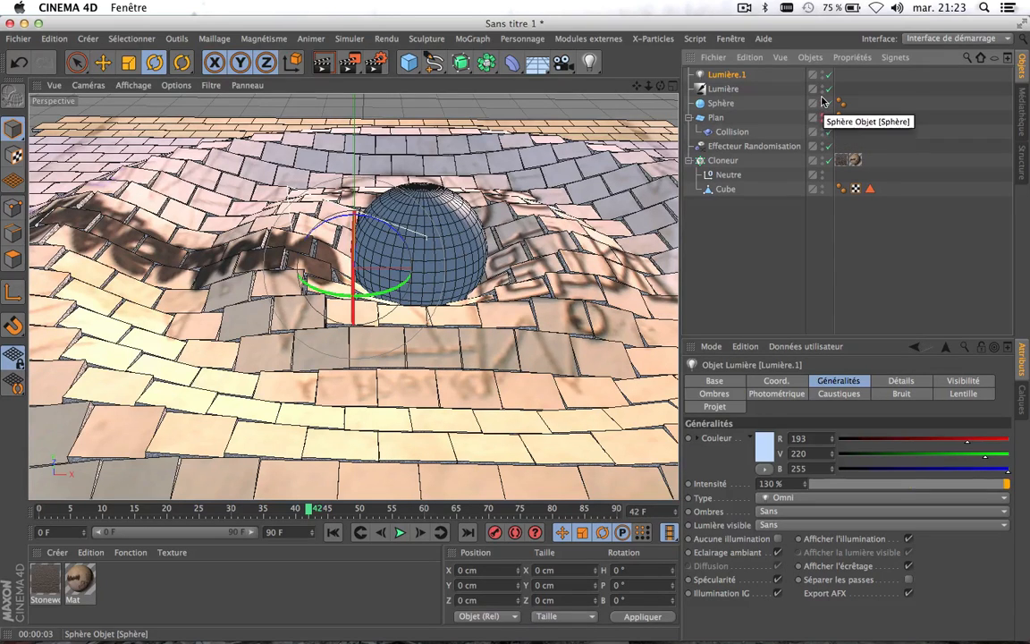
left_click(822, 104)
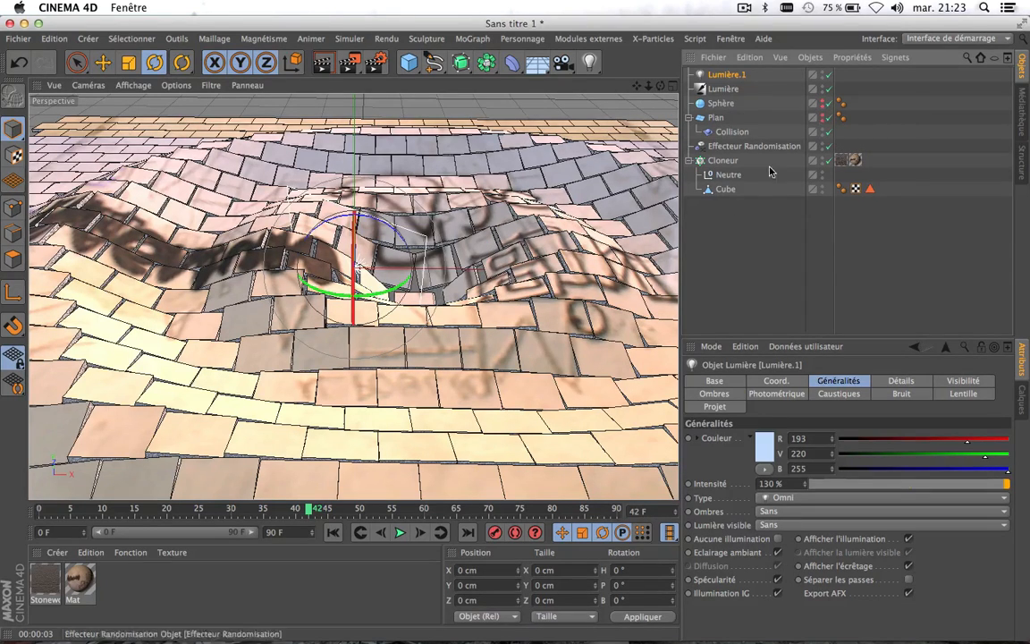
Step: Reframe the perspective view on the dented tiles, go to frame 48 and render the active view
left_click_drag(661, 86, 651, 76)
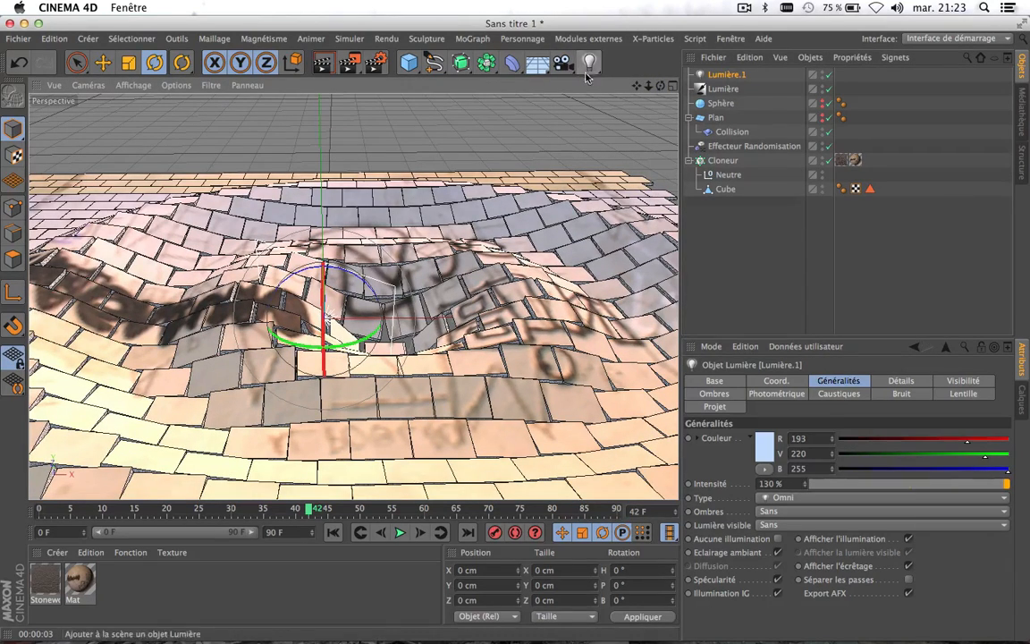
left_click_drag(636, 86, 550, 88)
left_click(338, 512)
mouse_move(338, 511)
left_mouse_down()
mouse_move(110, 509)
mouse_move(348, 510)
left_mouse_up()
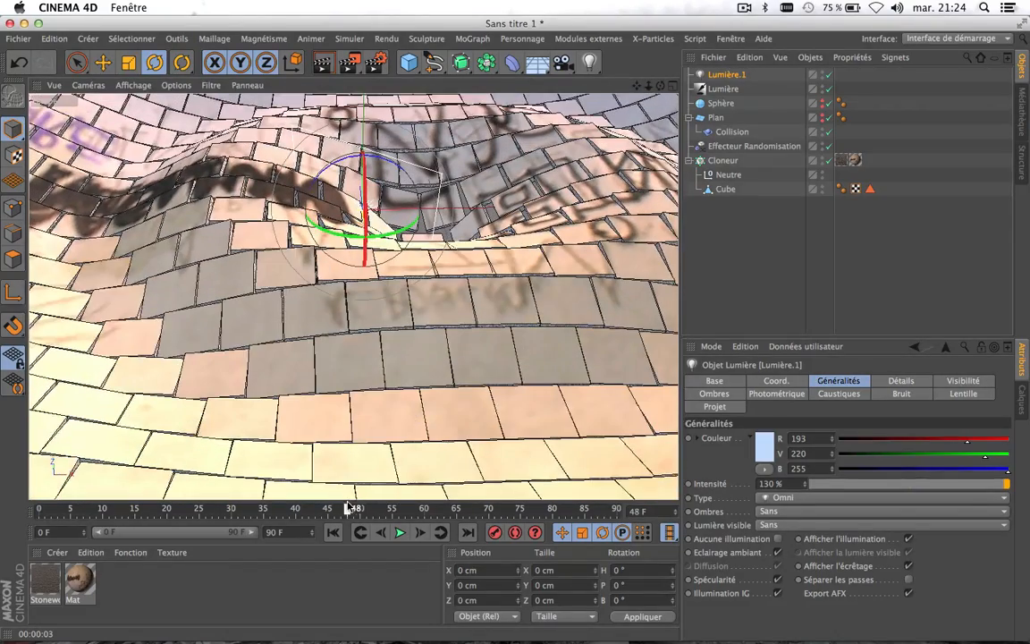
left_click(321, 64)
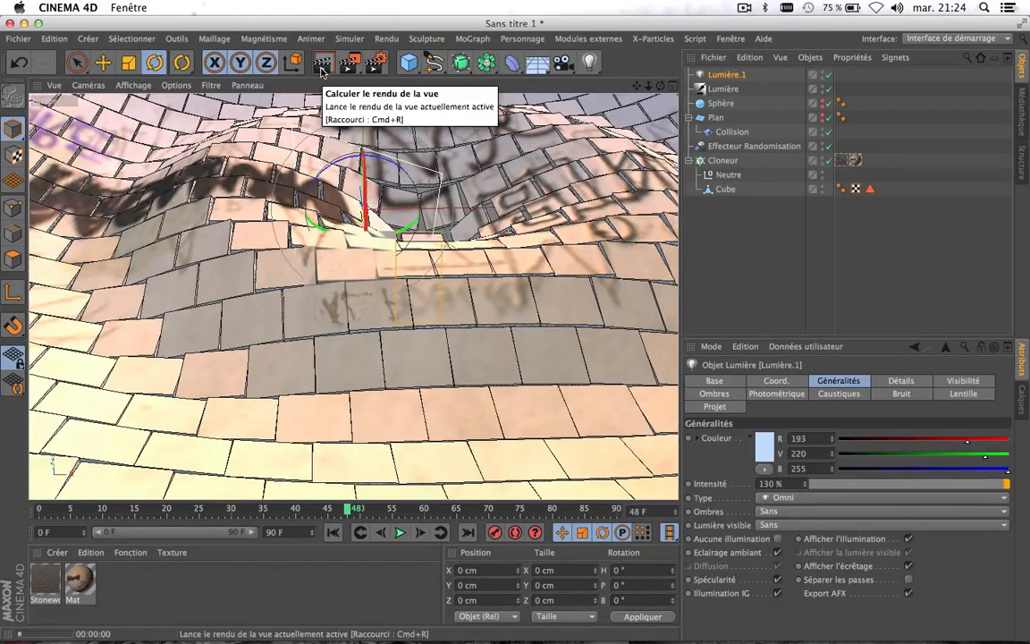